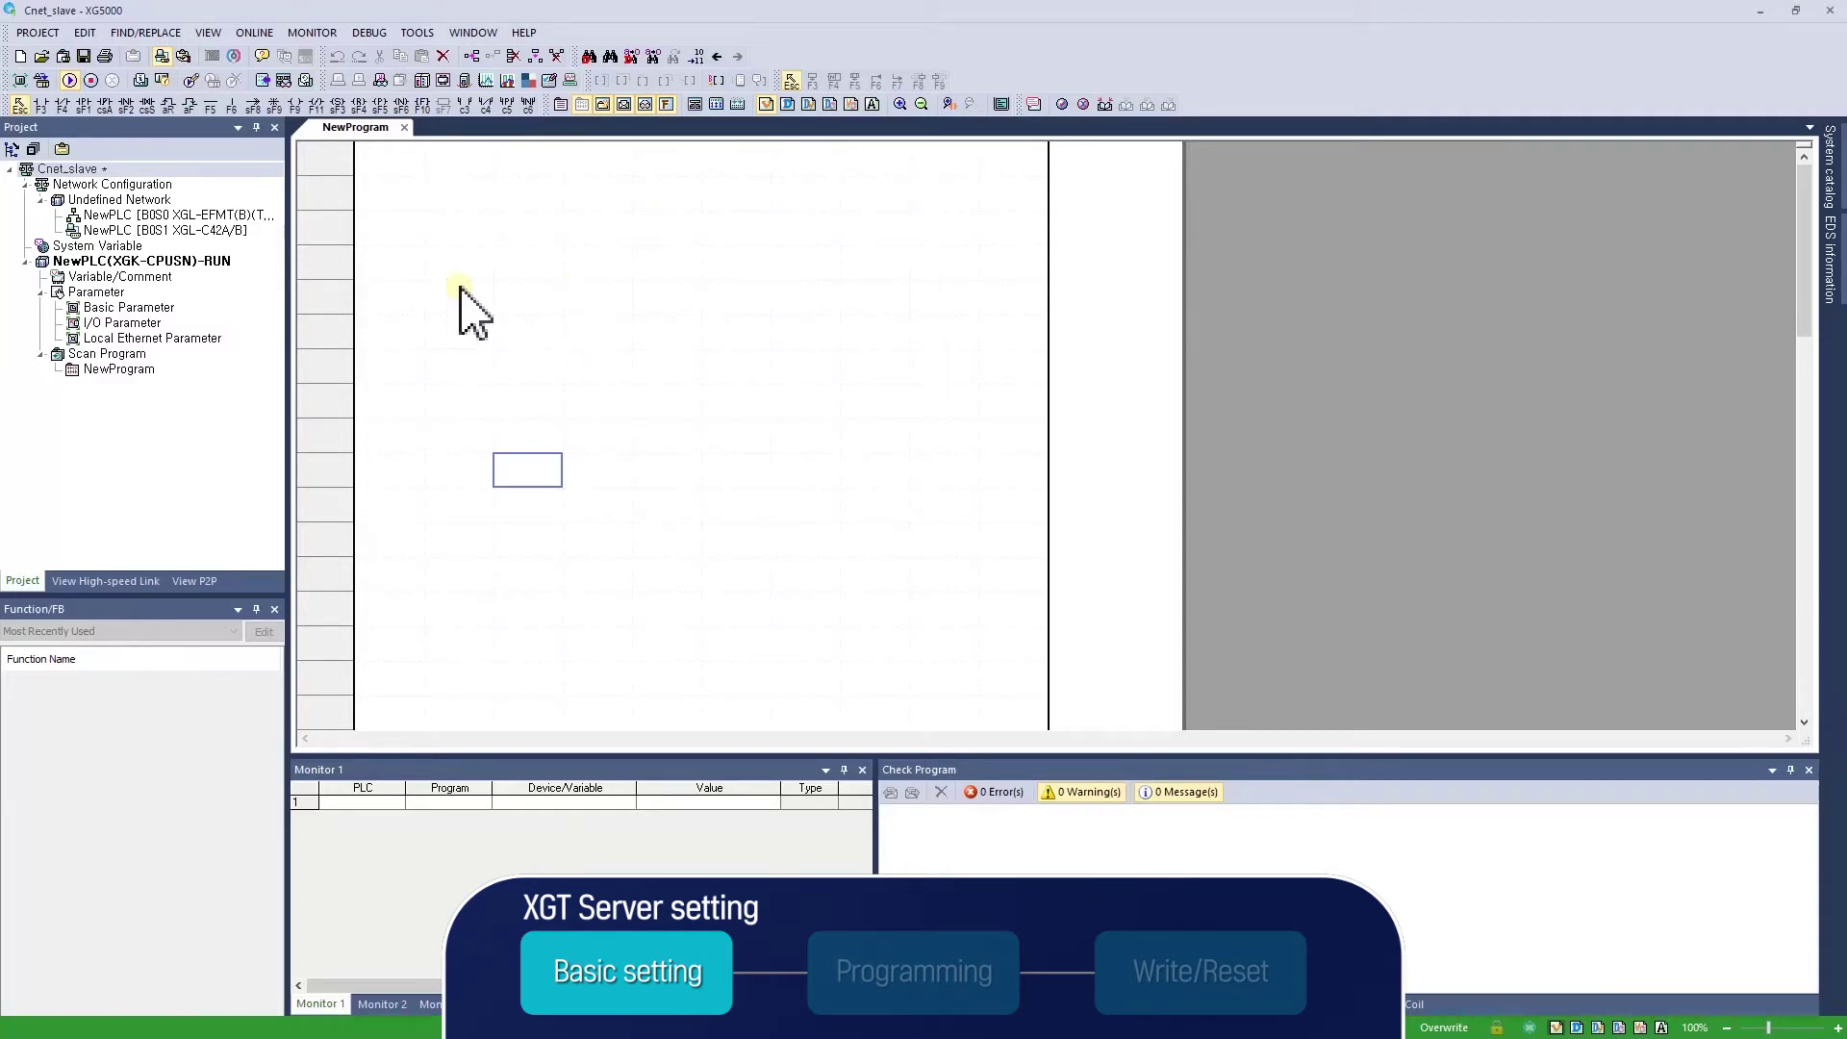
Check the Ethernet module in slot 00 and Cnet in slot 01, then open XGL-C42A/B settings.
double_click(118, 324)
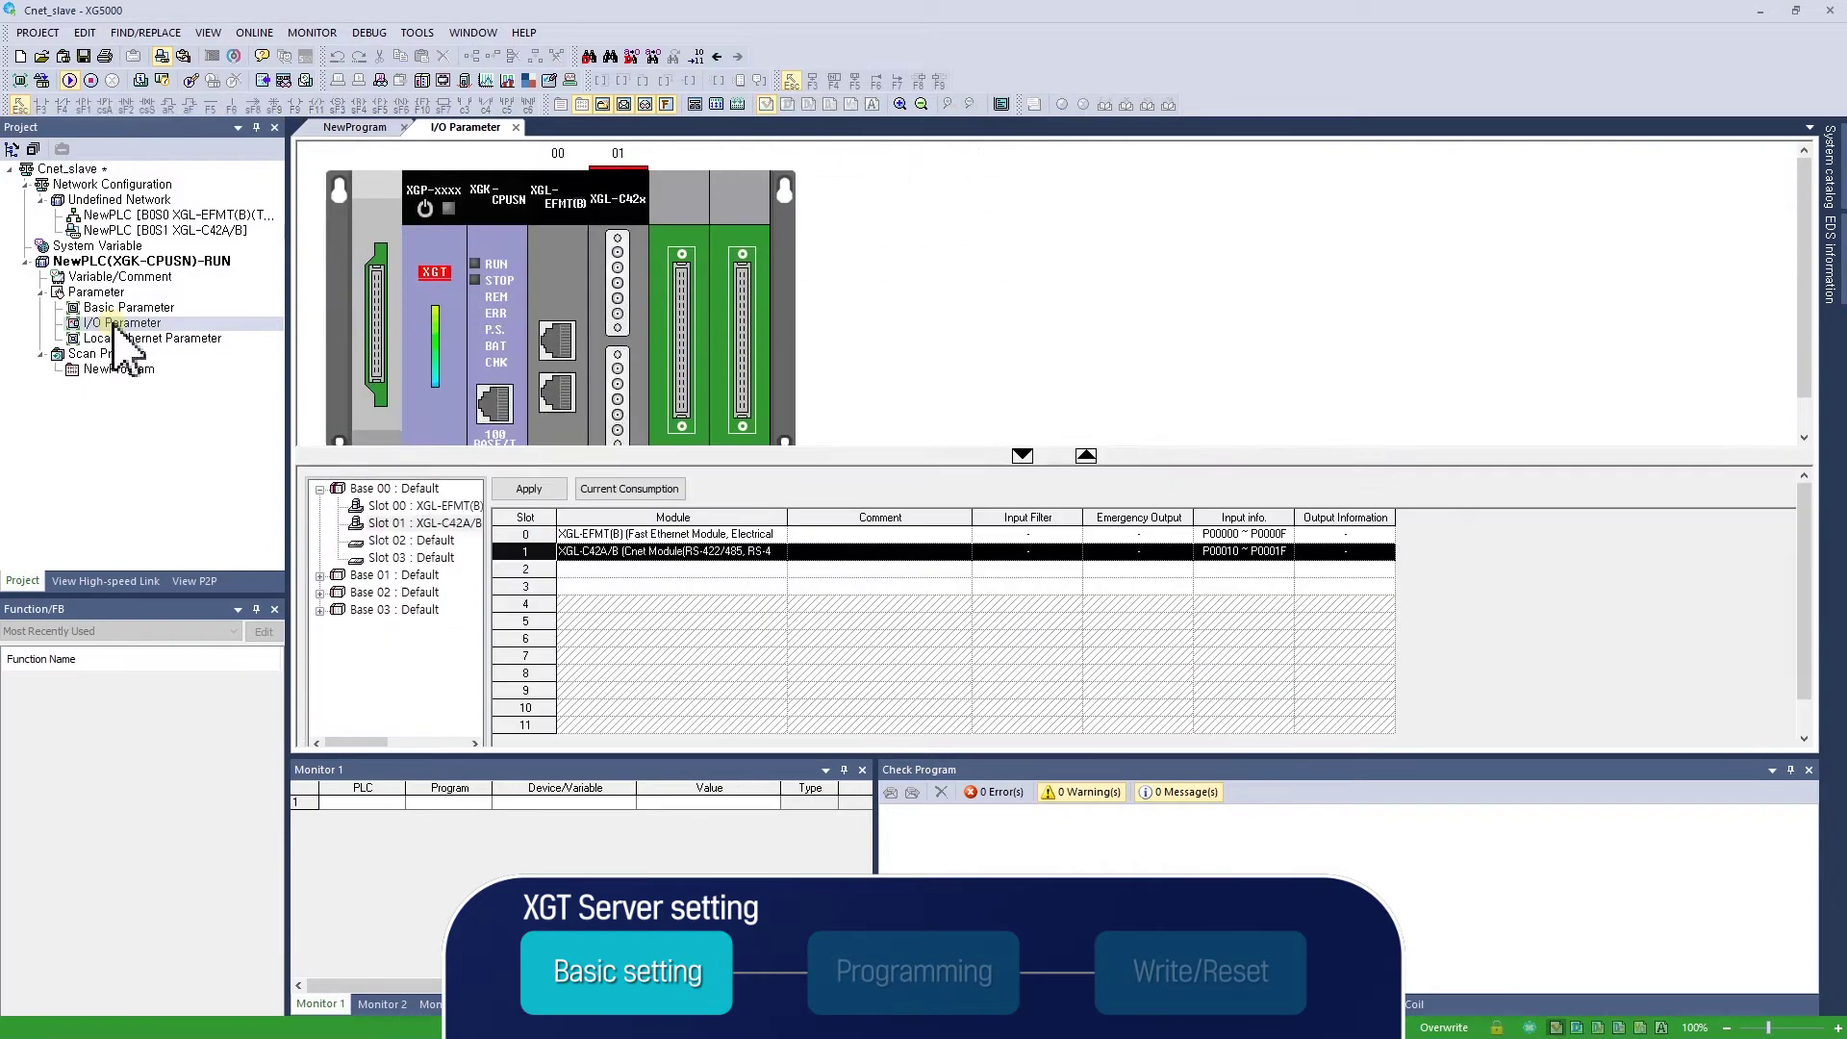
left_click(564, 279)
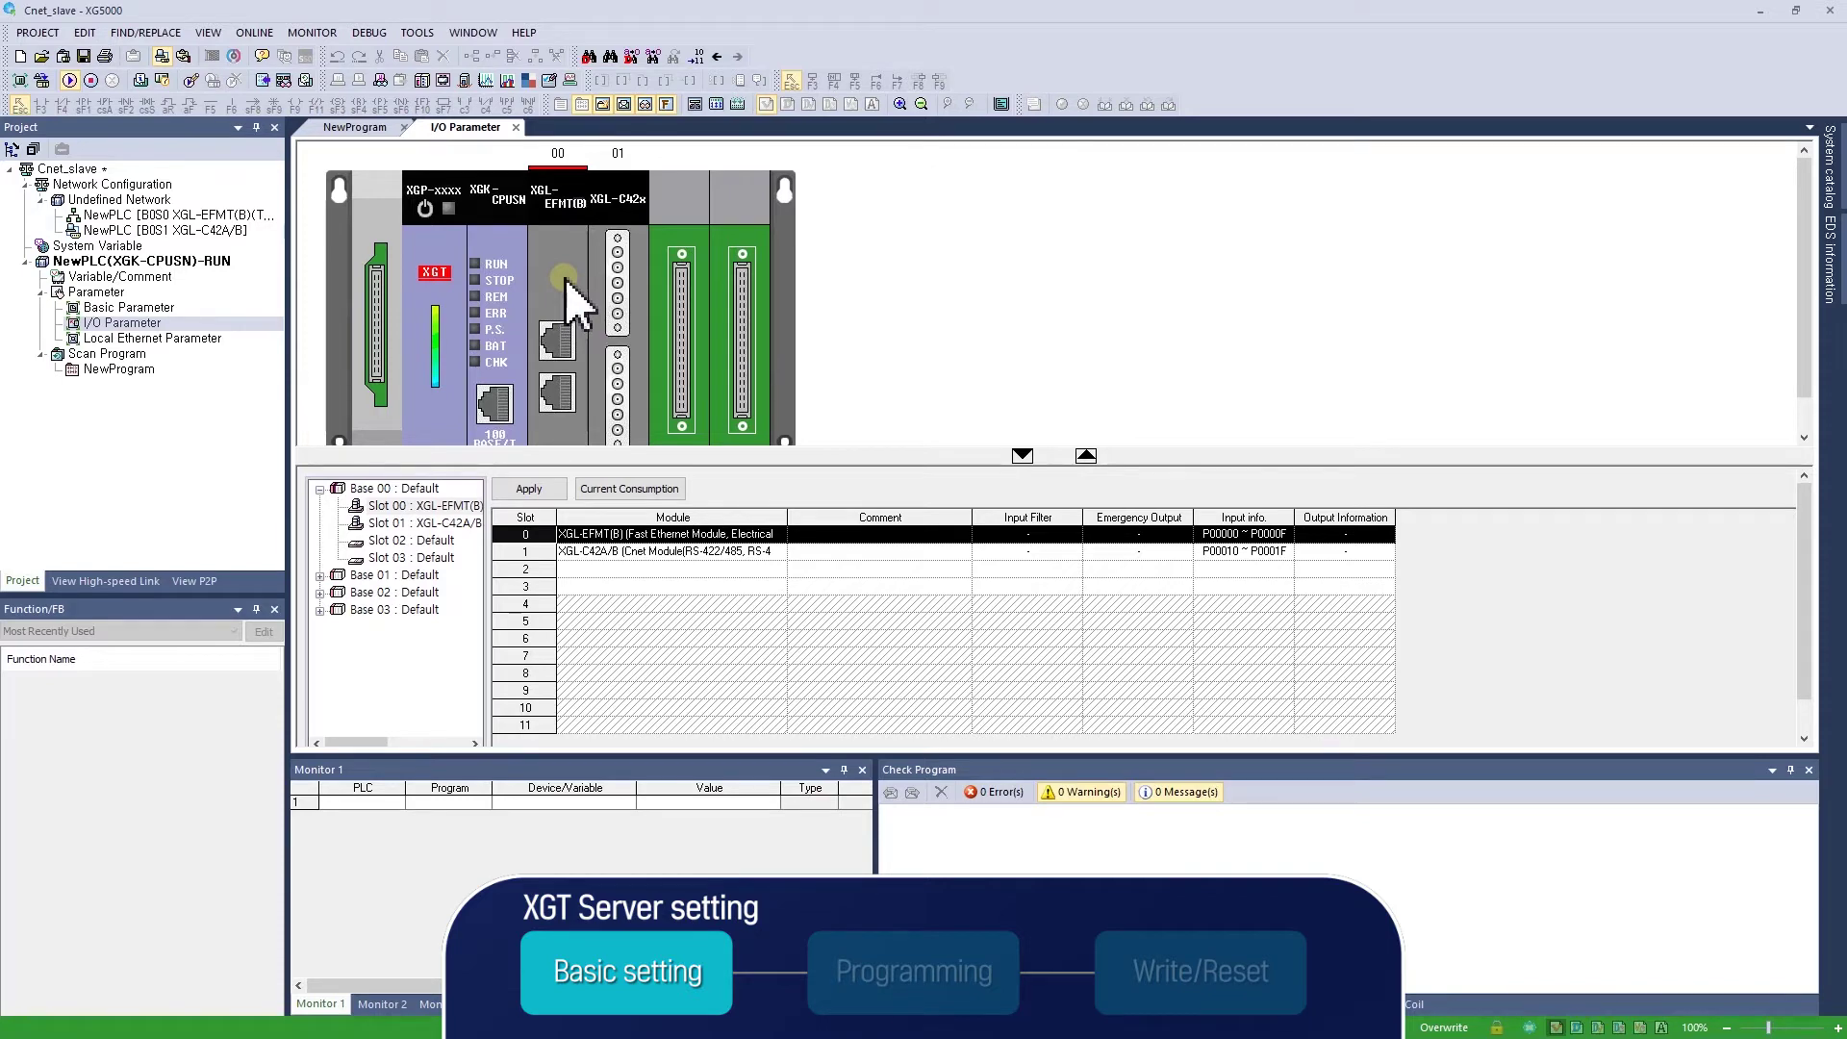
left_click(613, 260)
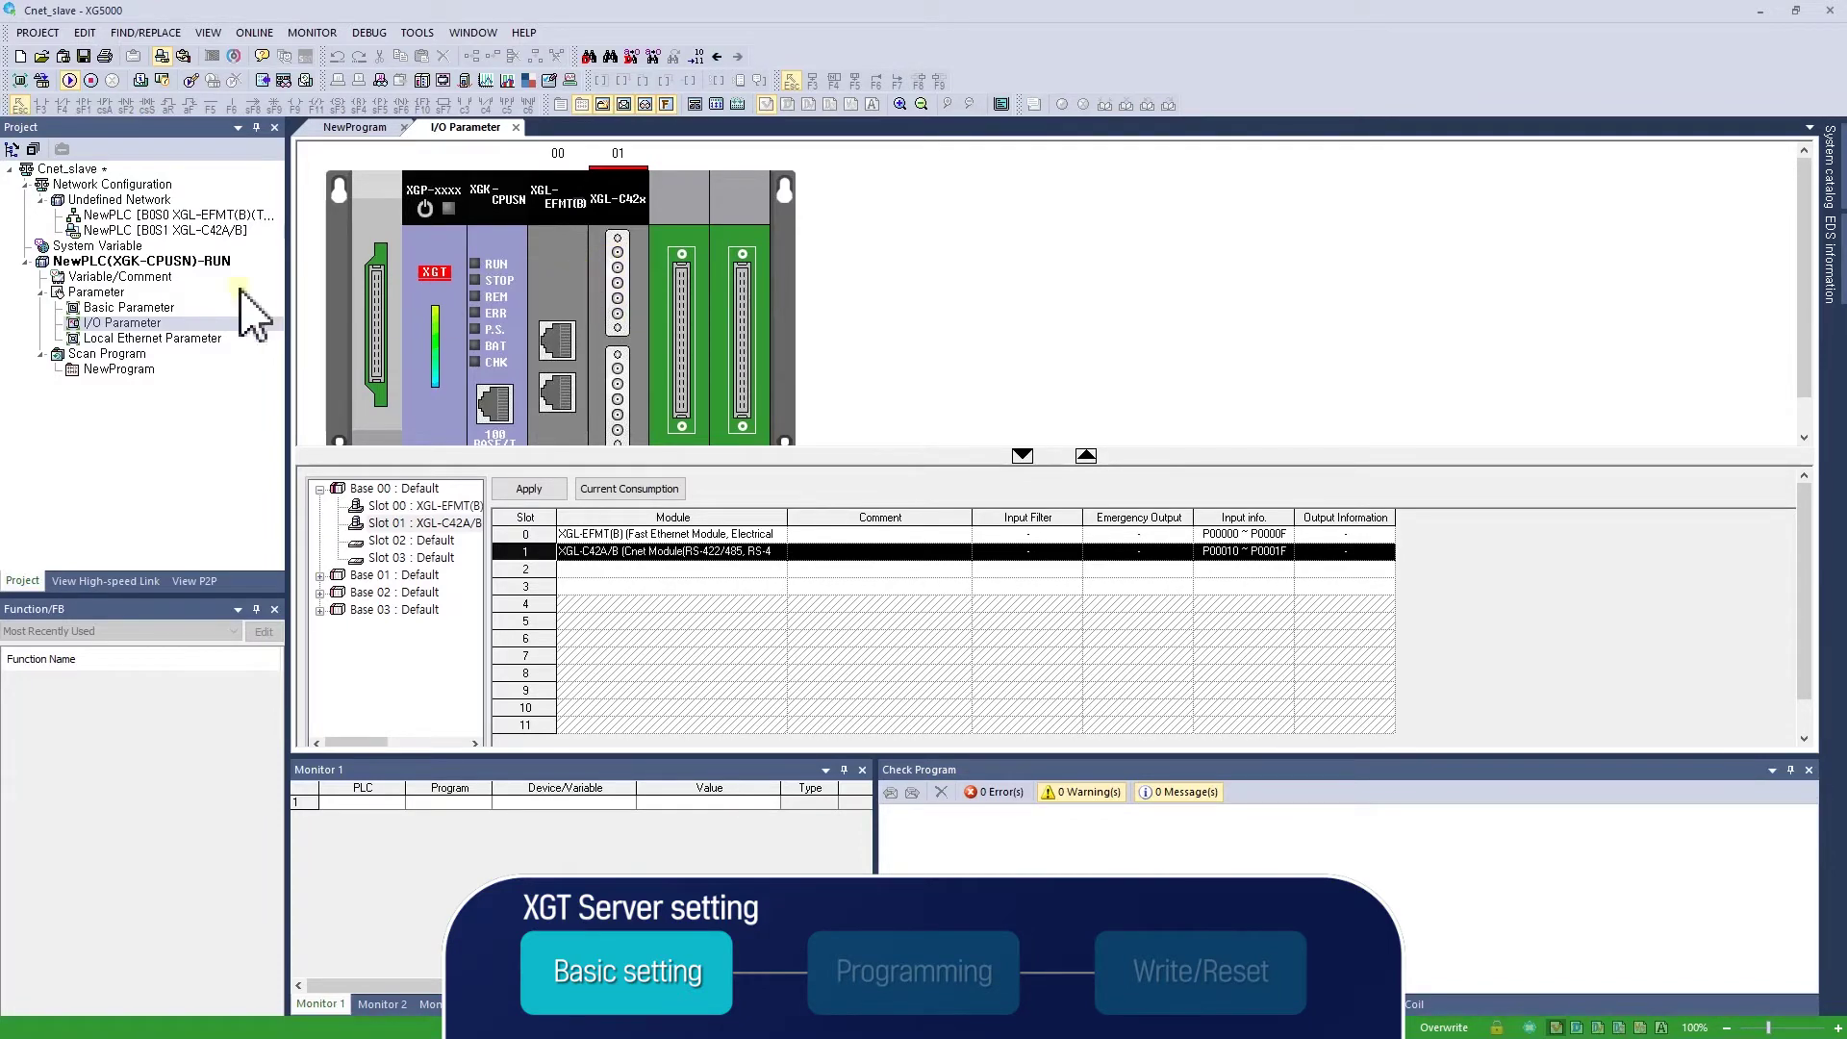
left_click(197, 231)
double_click(197, 232)
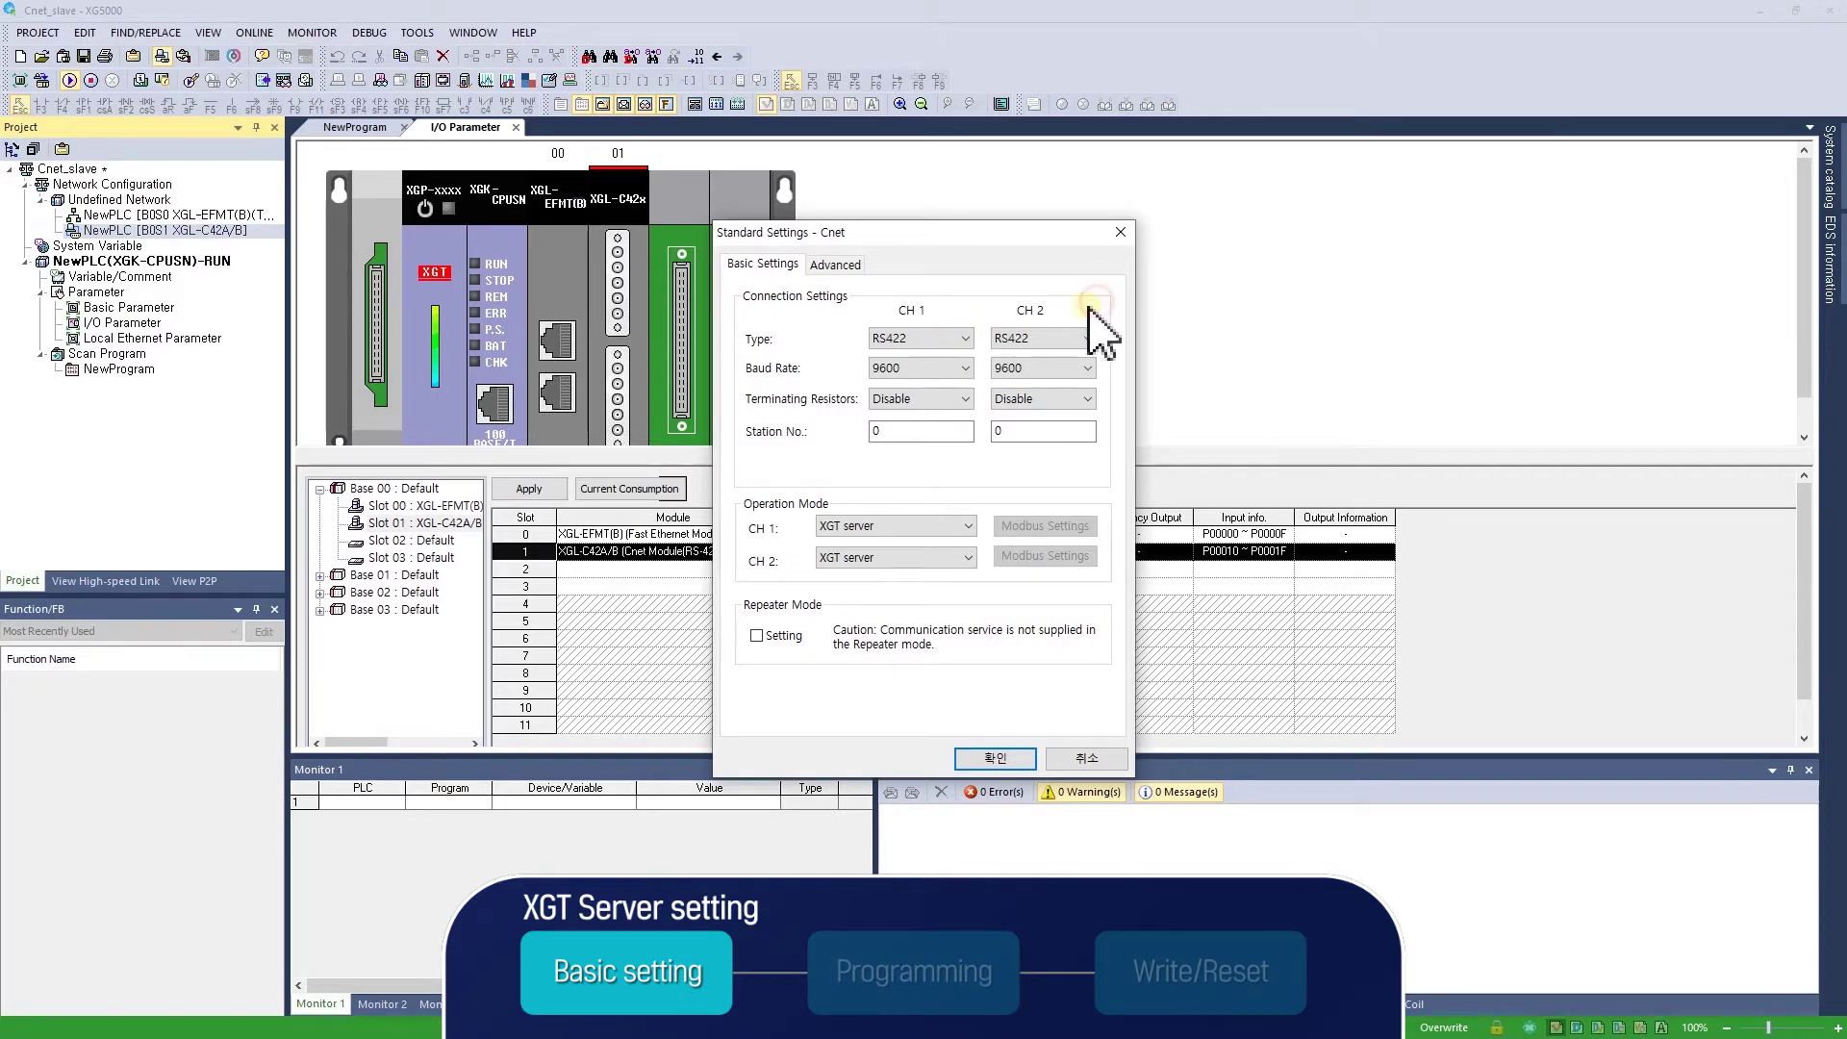
Set Cnet channel 1 to RS422, 115200 baud, terminating resistors enabled, station number 3.
left_click(961, 340)
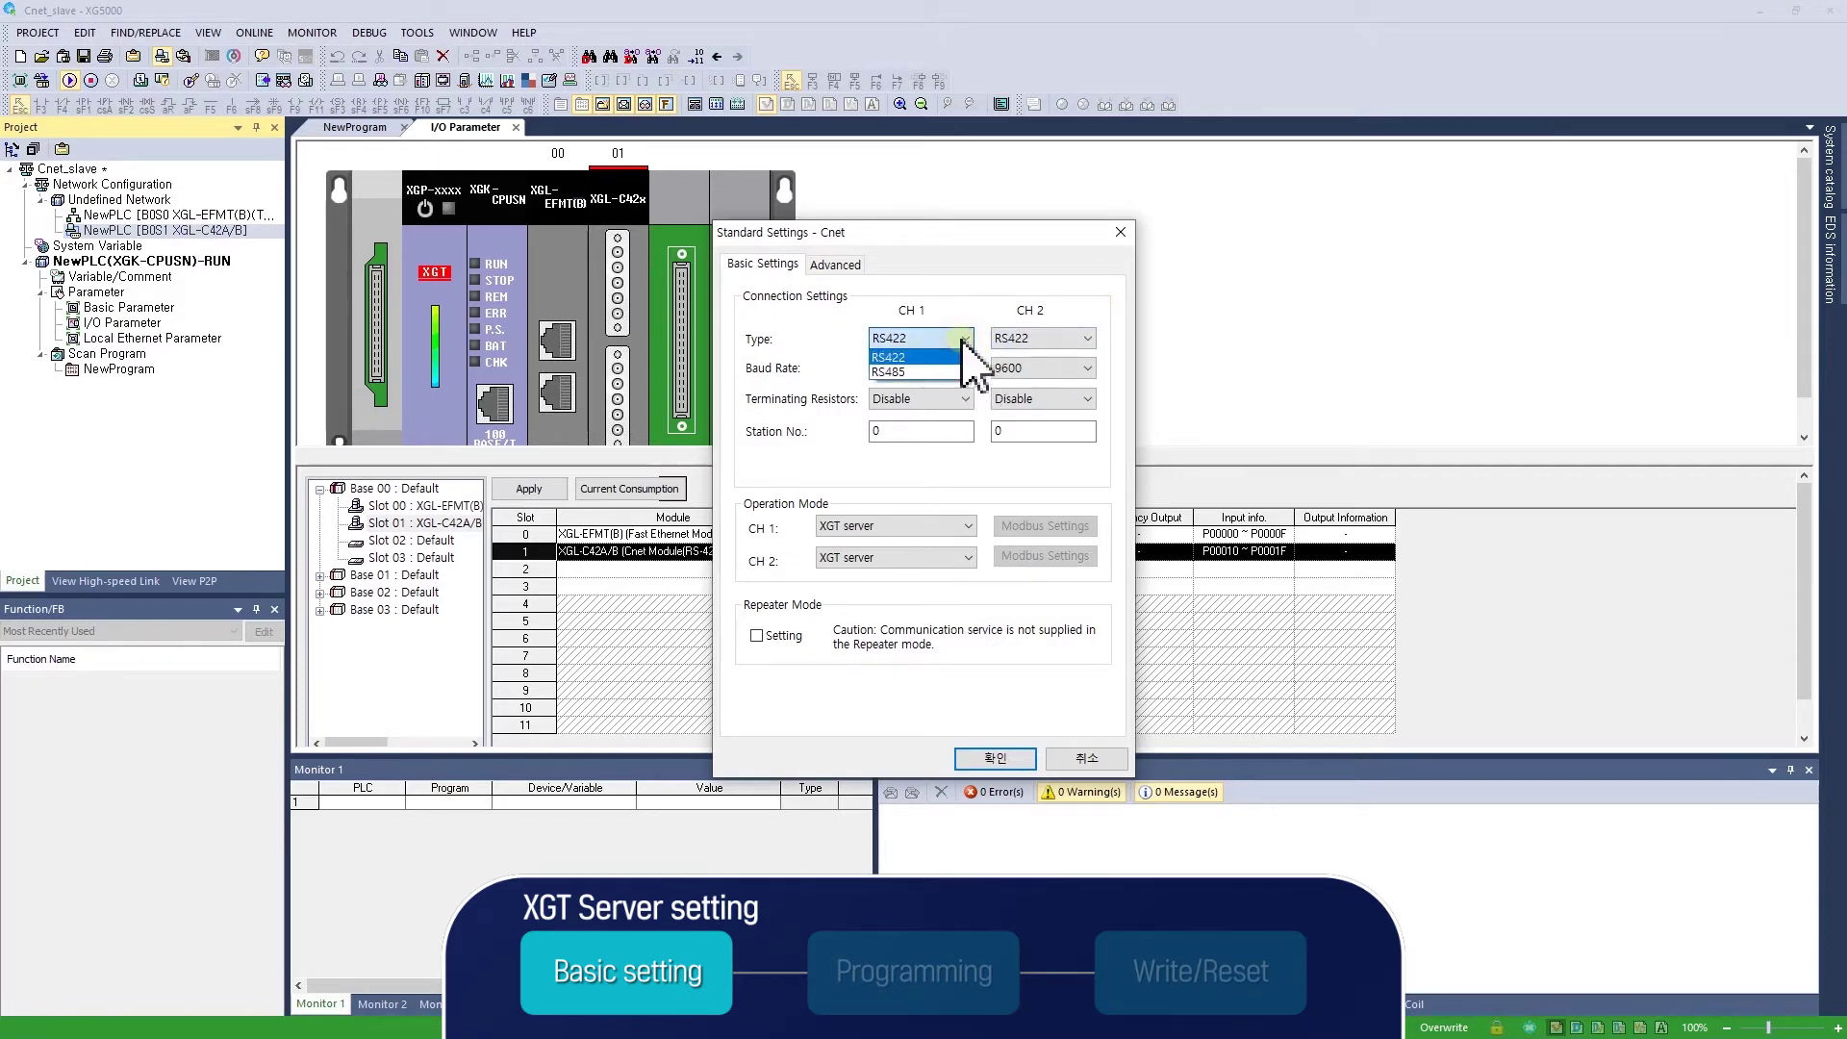
left_click(953, 357)
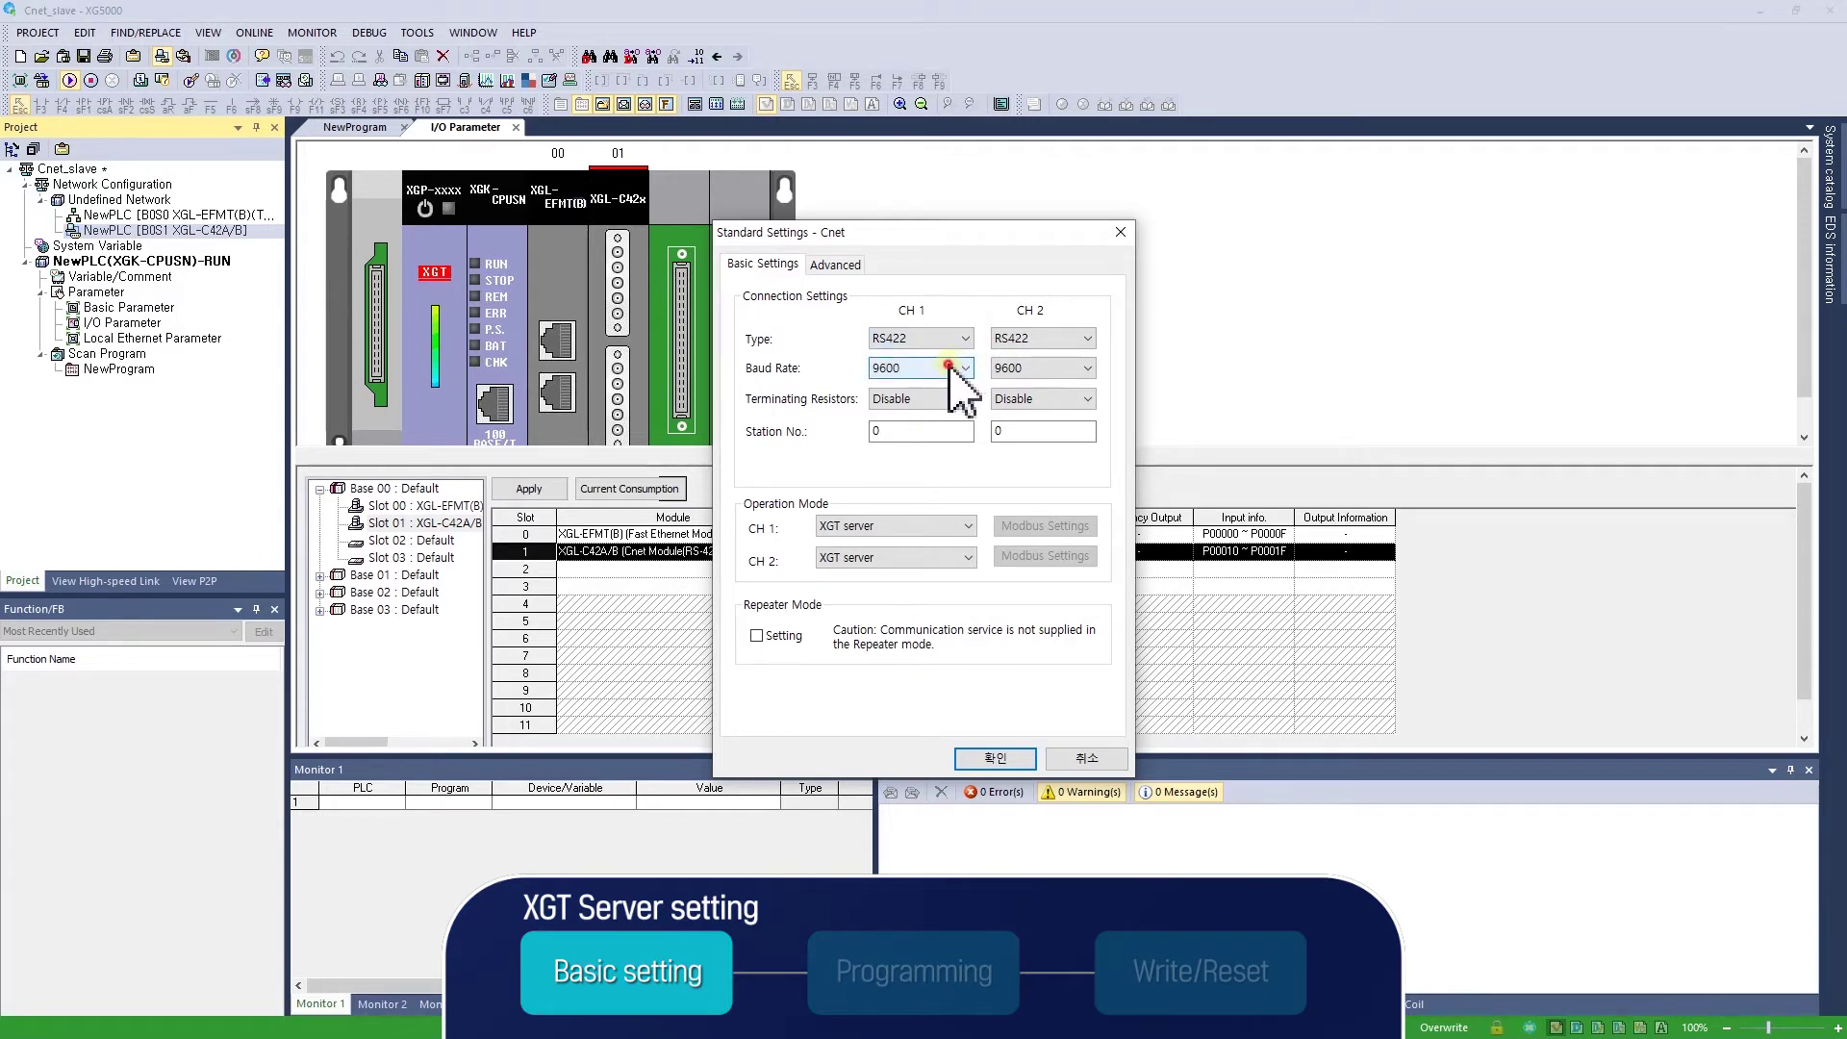
left_click(950, 360)
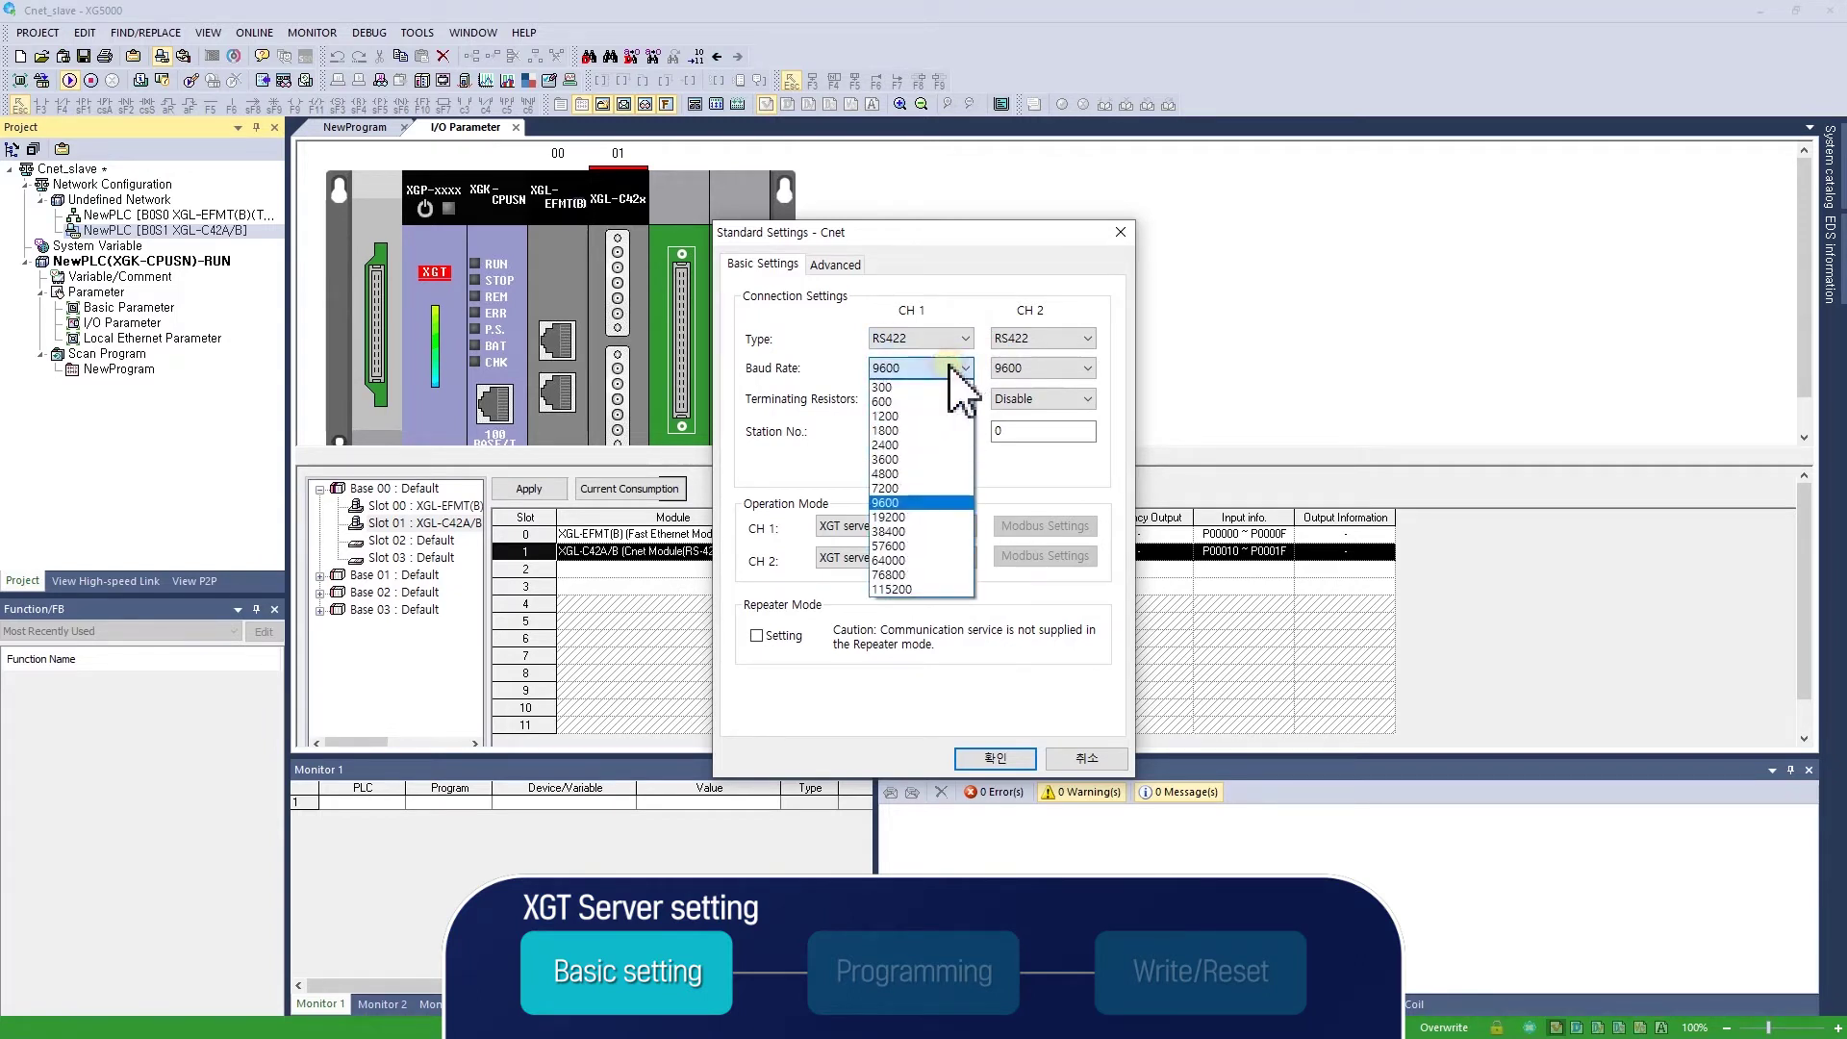
left_click(892, 589)
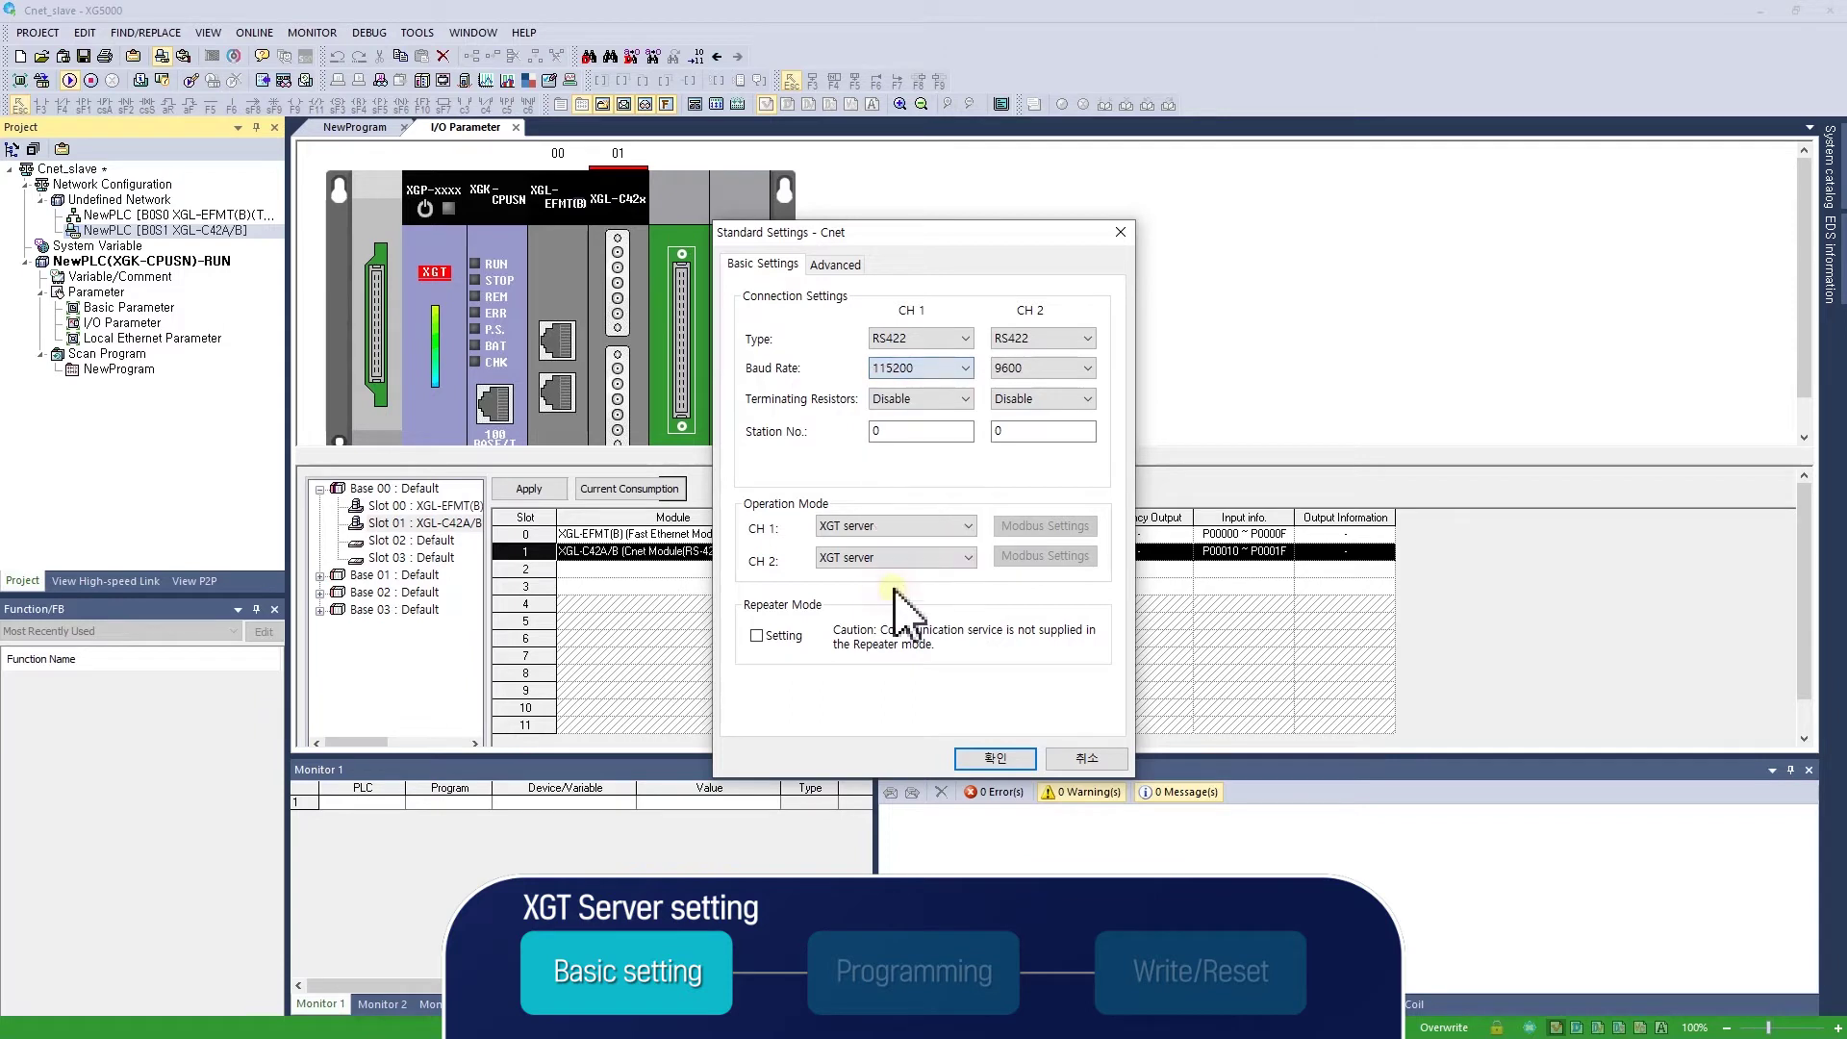
left_click(933, 402)
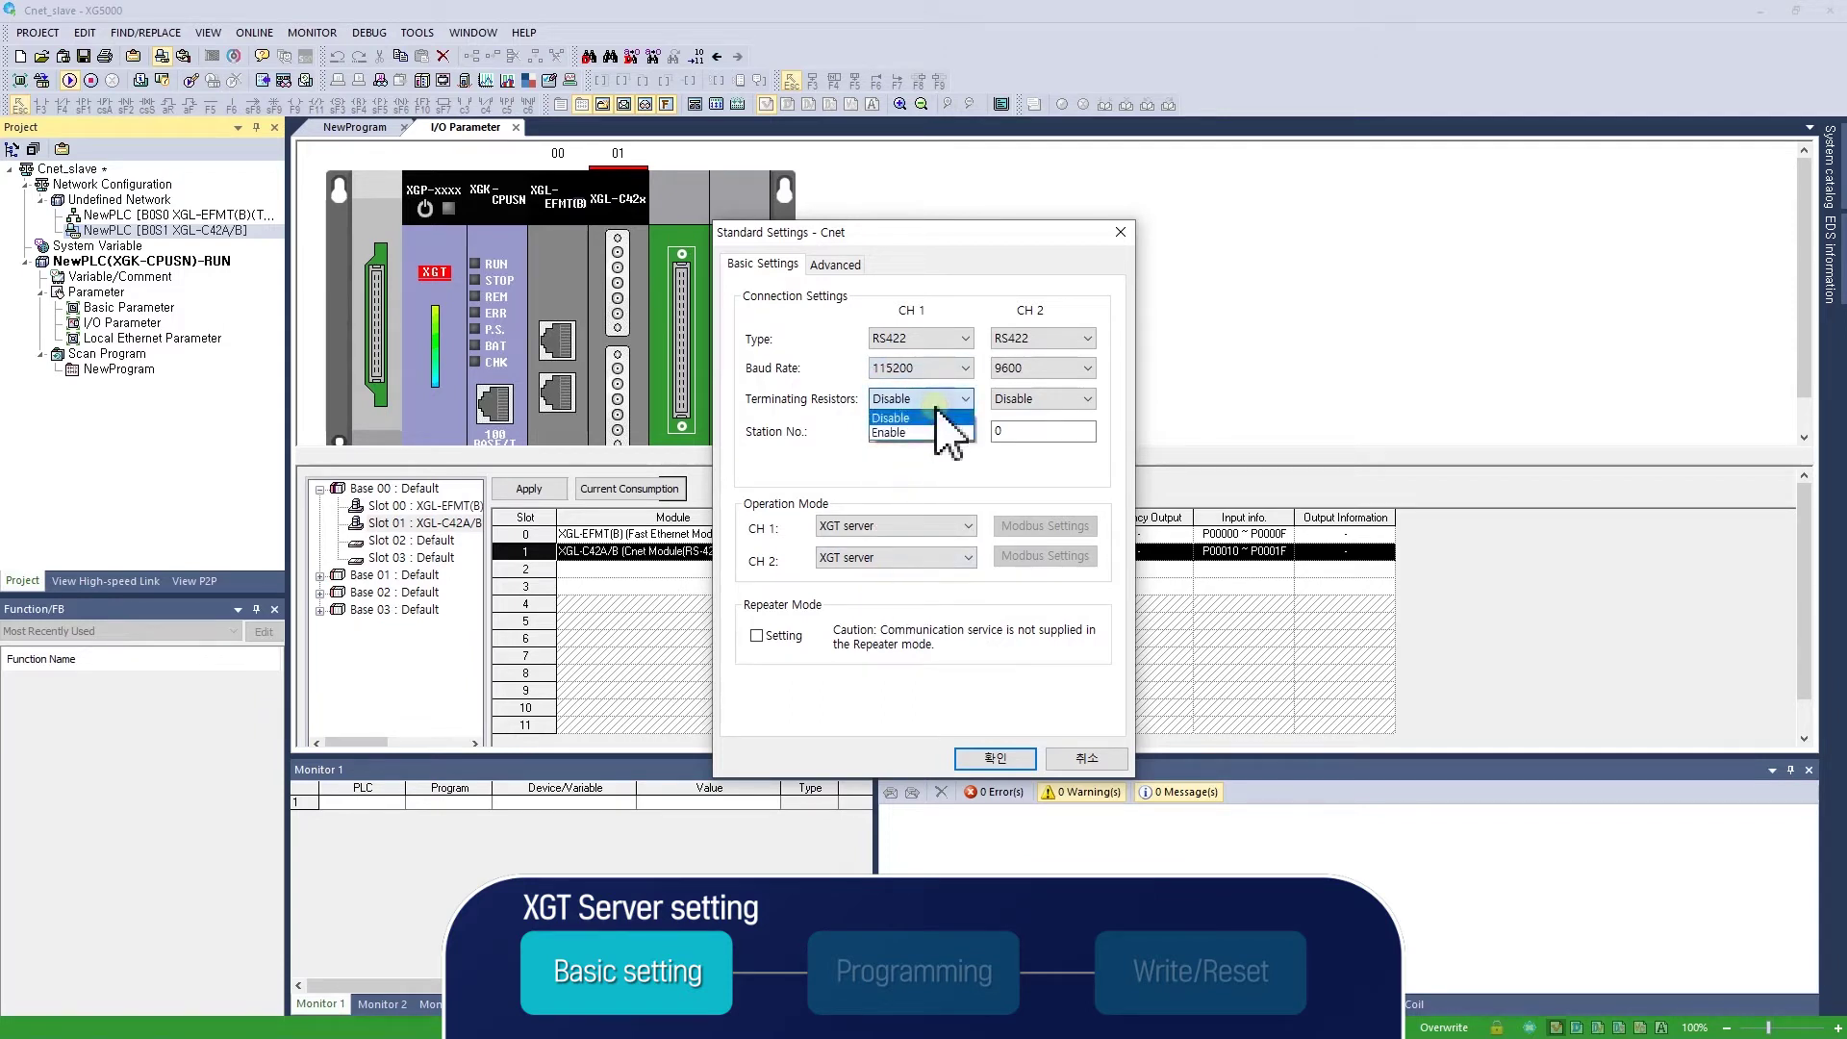
left_click(886, 427)
left_click(889, 432)
type("3")
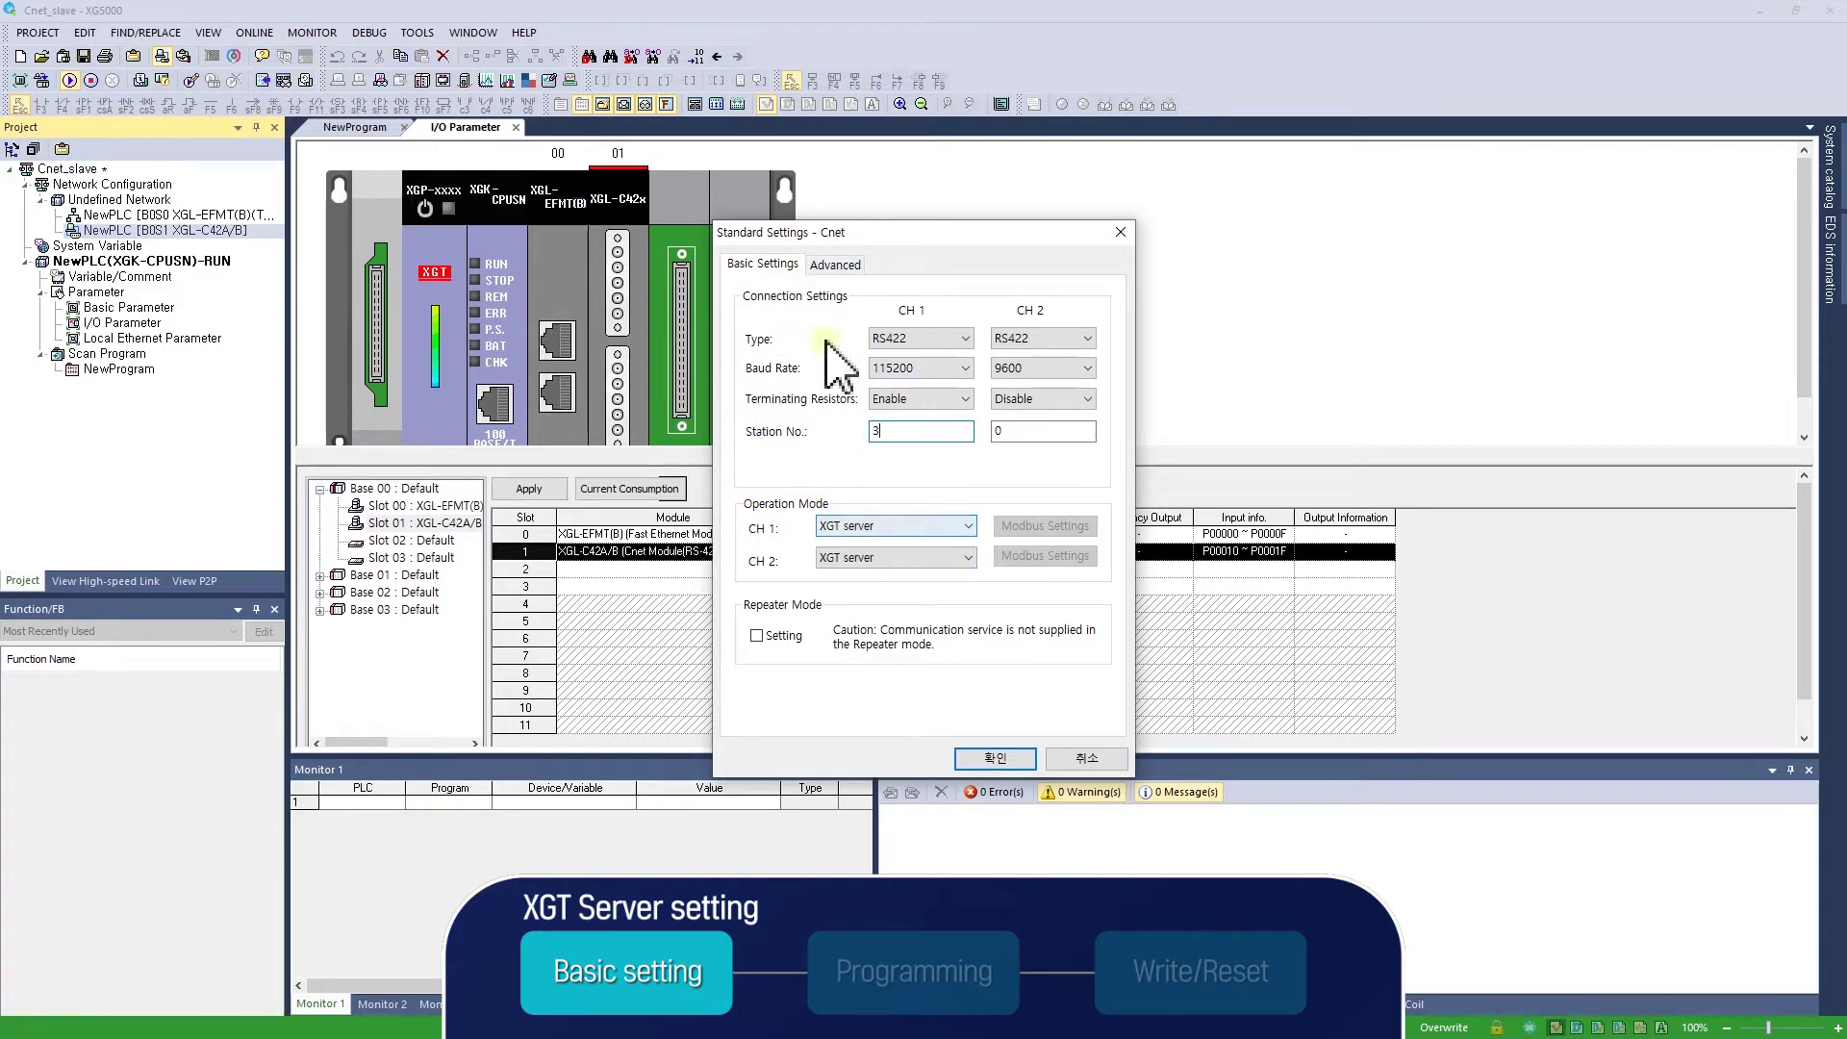
On the Advanced tab keep channel 1 at 8 data bits, 1 stop bit, no parity, and confirm.
left_click(835, 265)
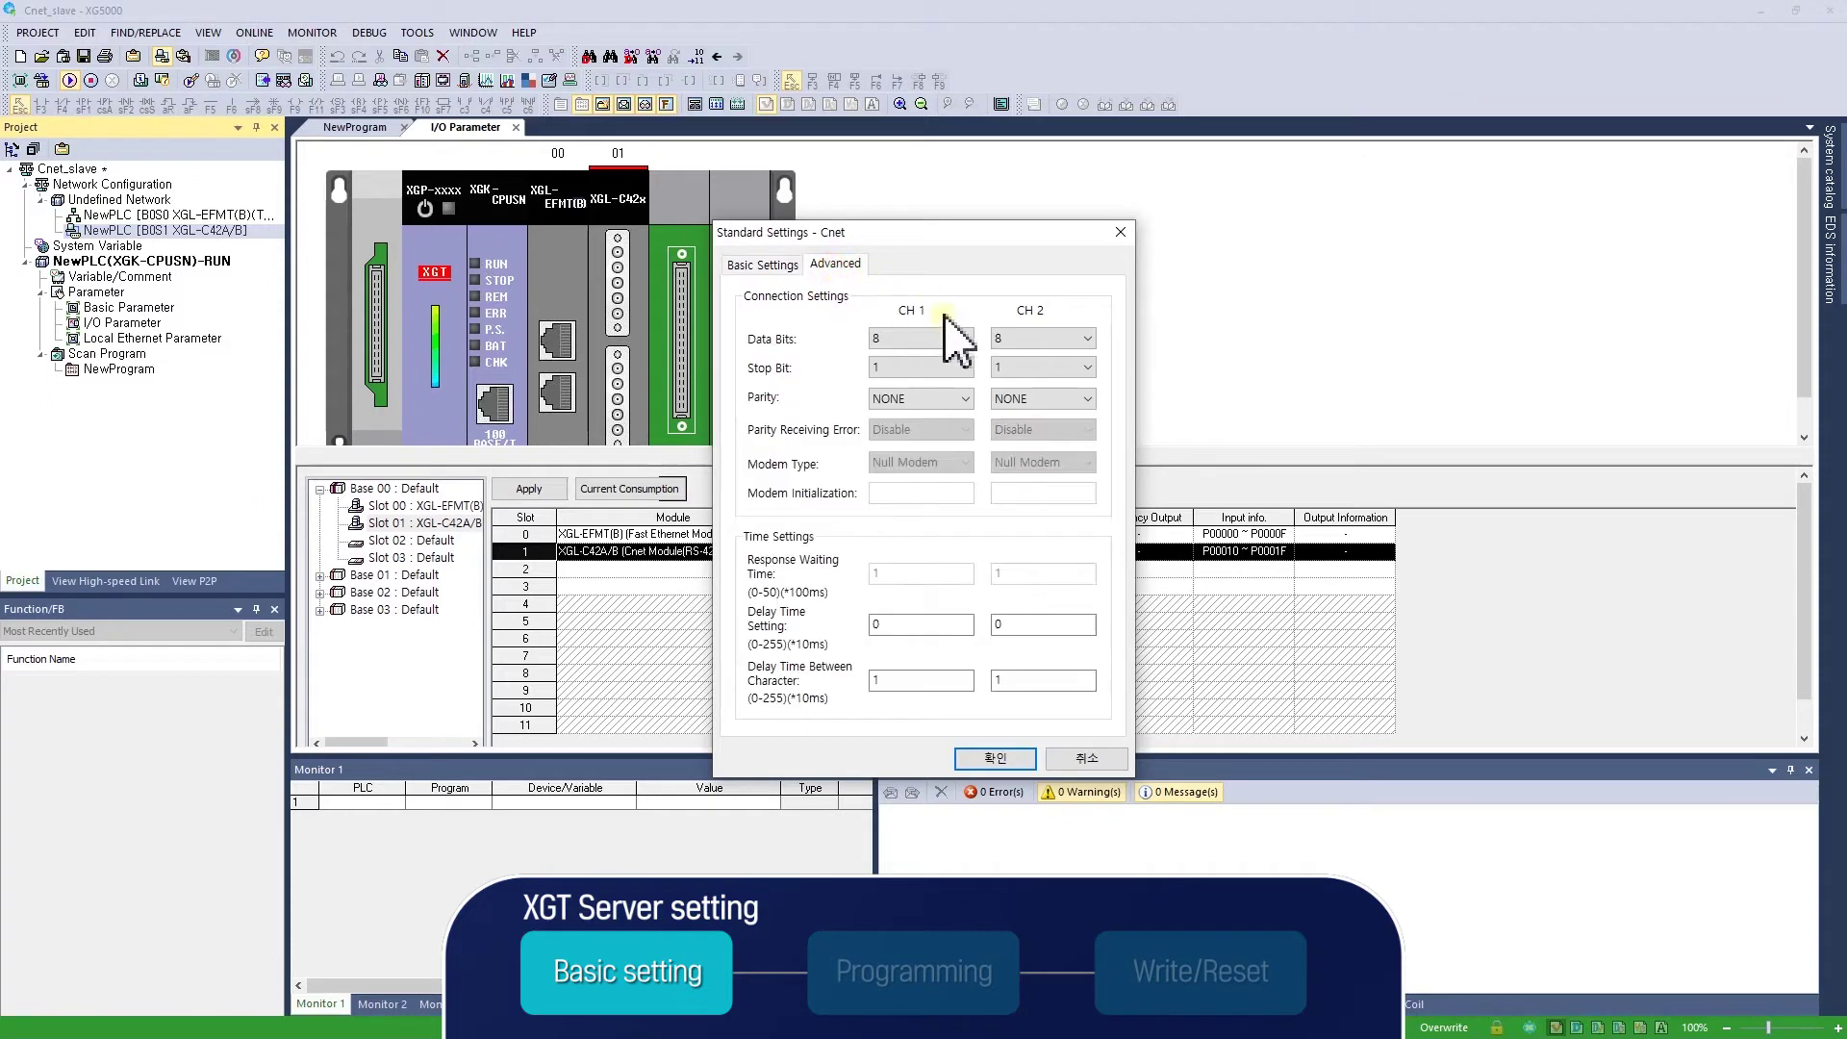
left_click(954, 339)
left_click(943, 372)
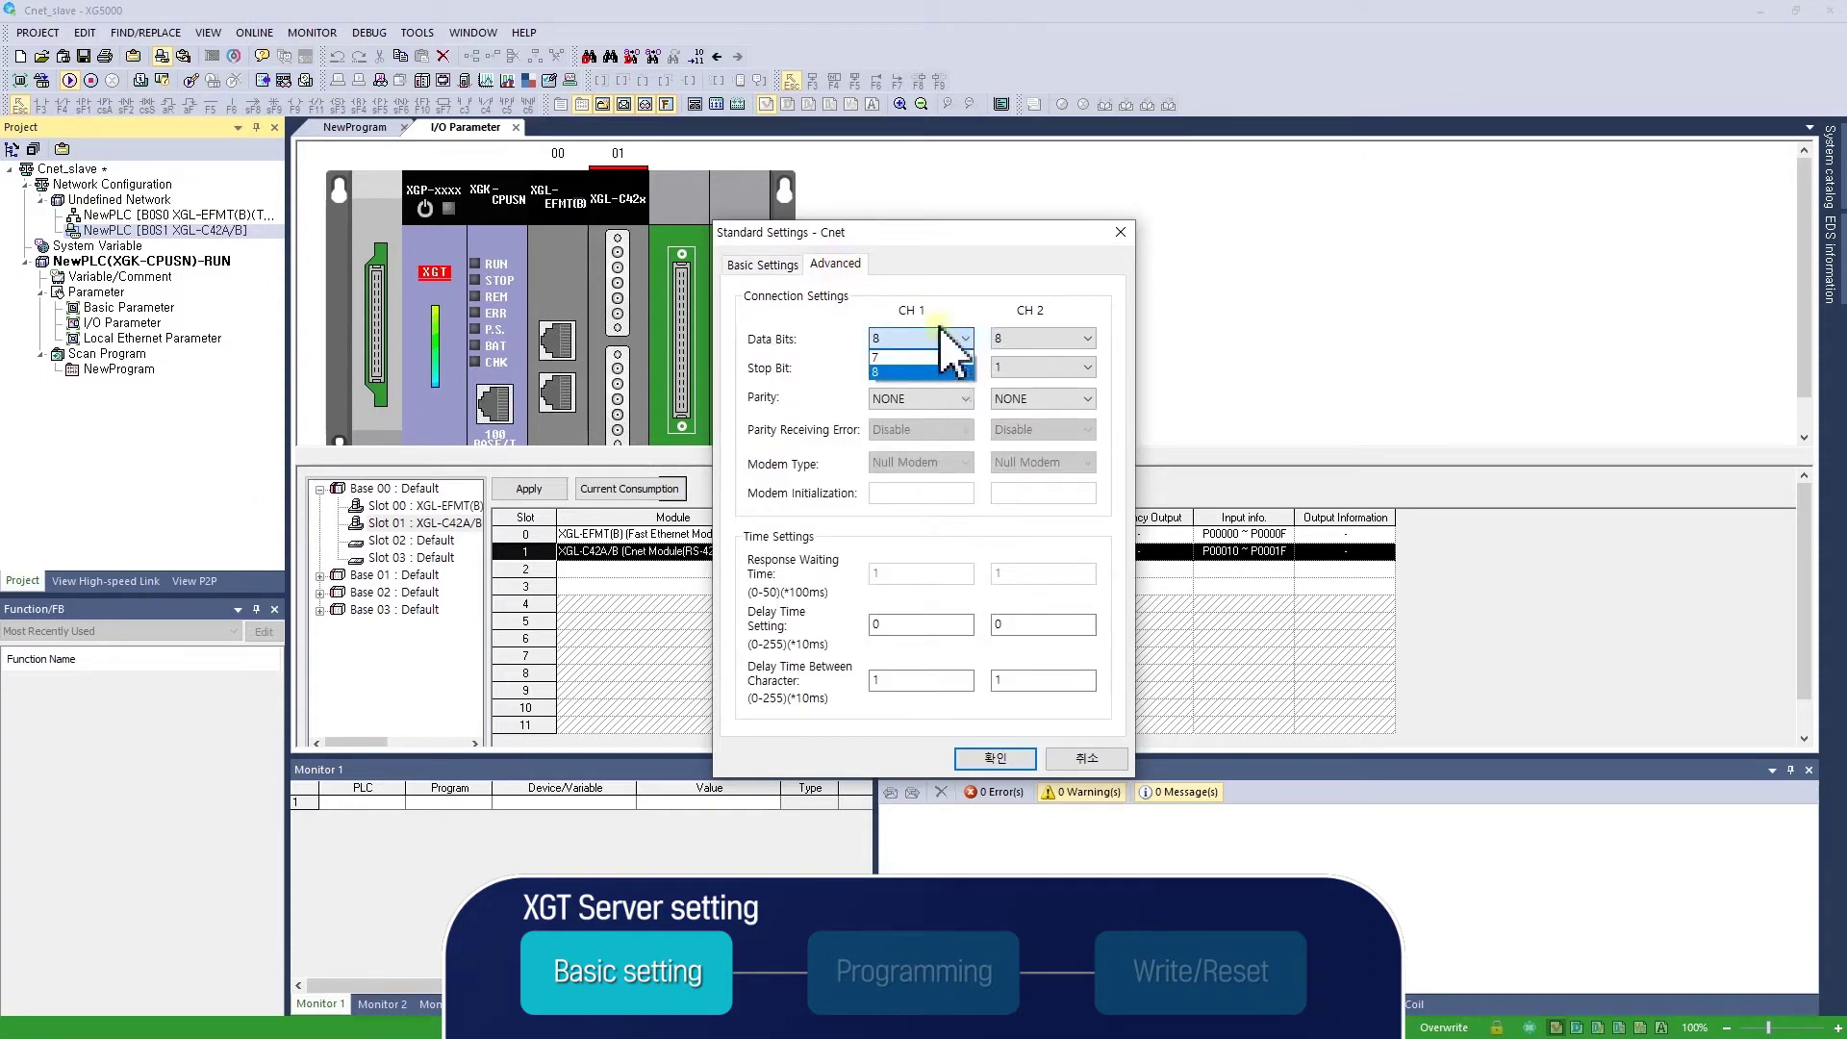
left_click(941, 368)
left_click(902, 383)
left_click(897, 373)
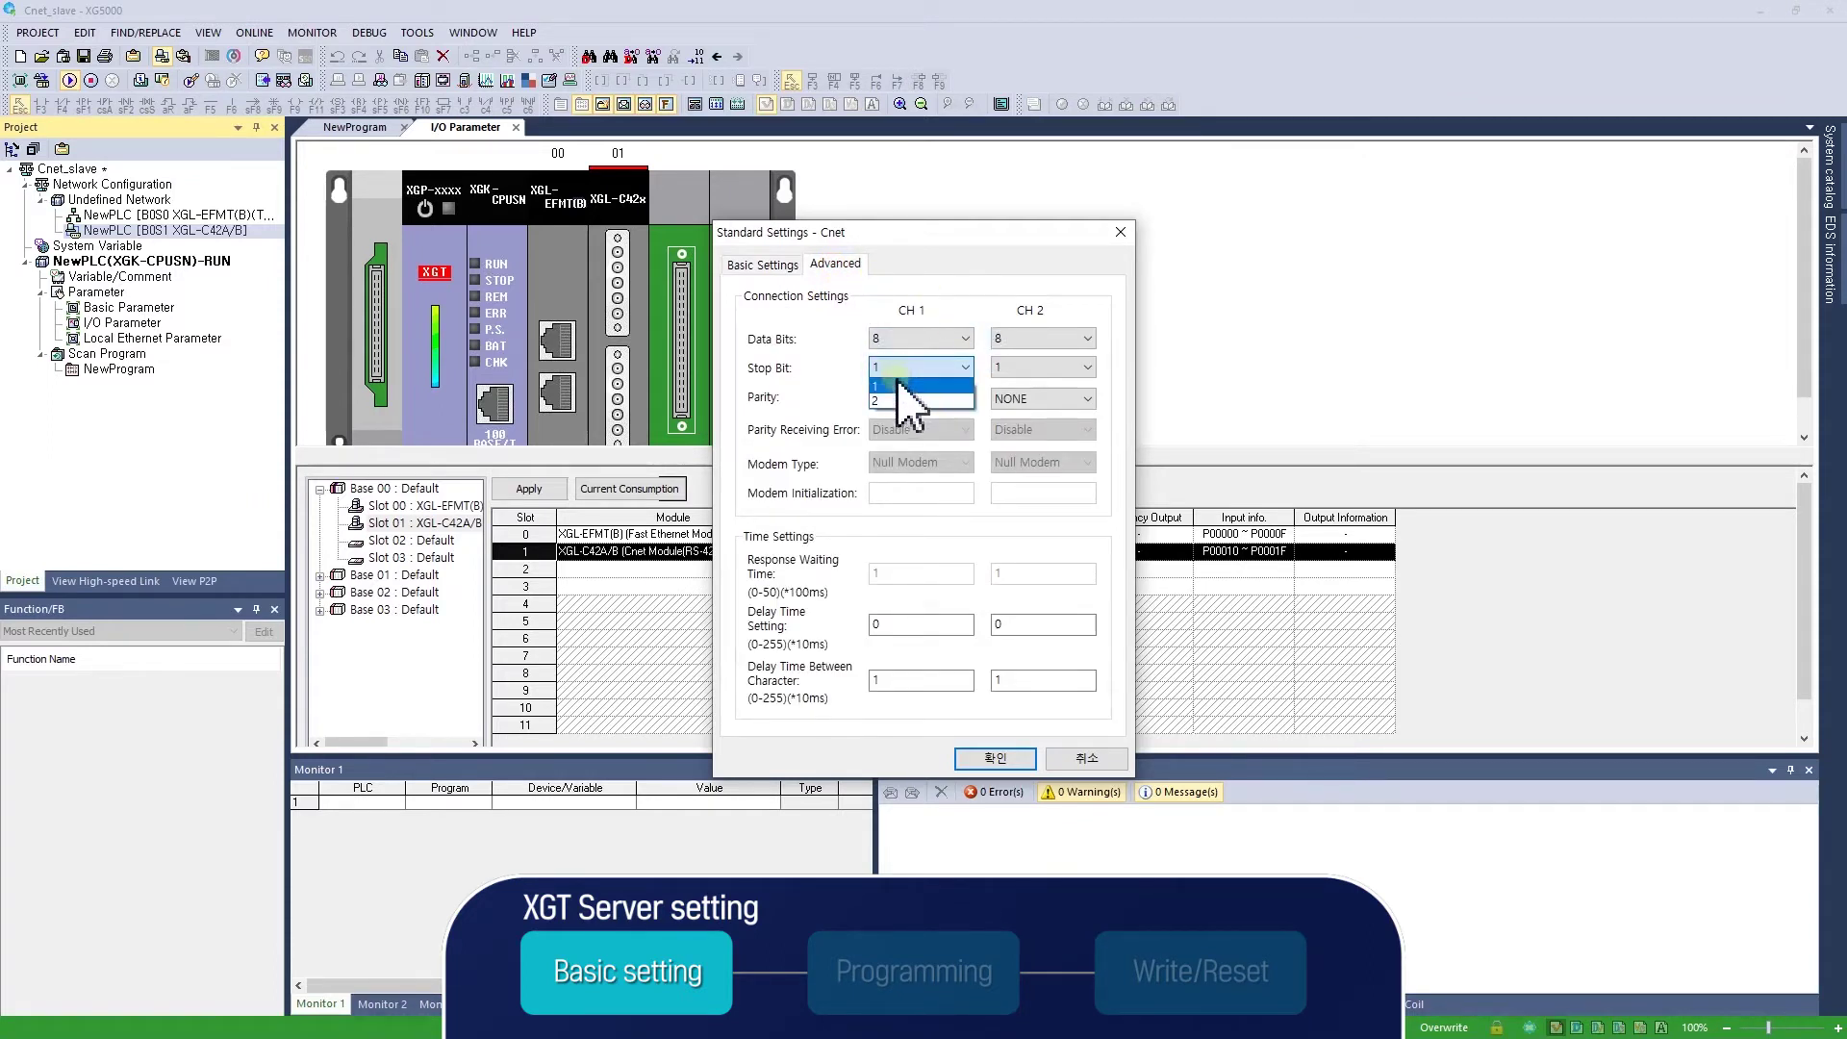
left_click(898, 384)
left_click(895, 399)
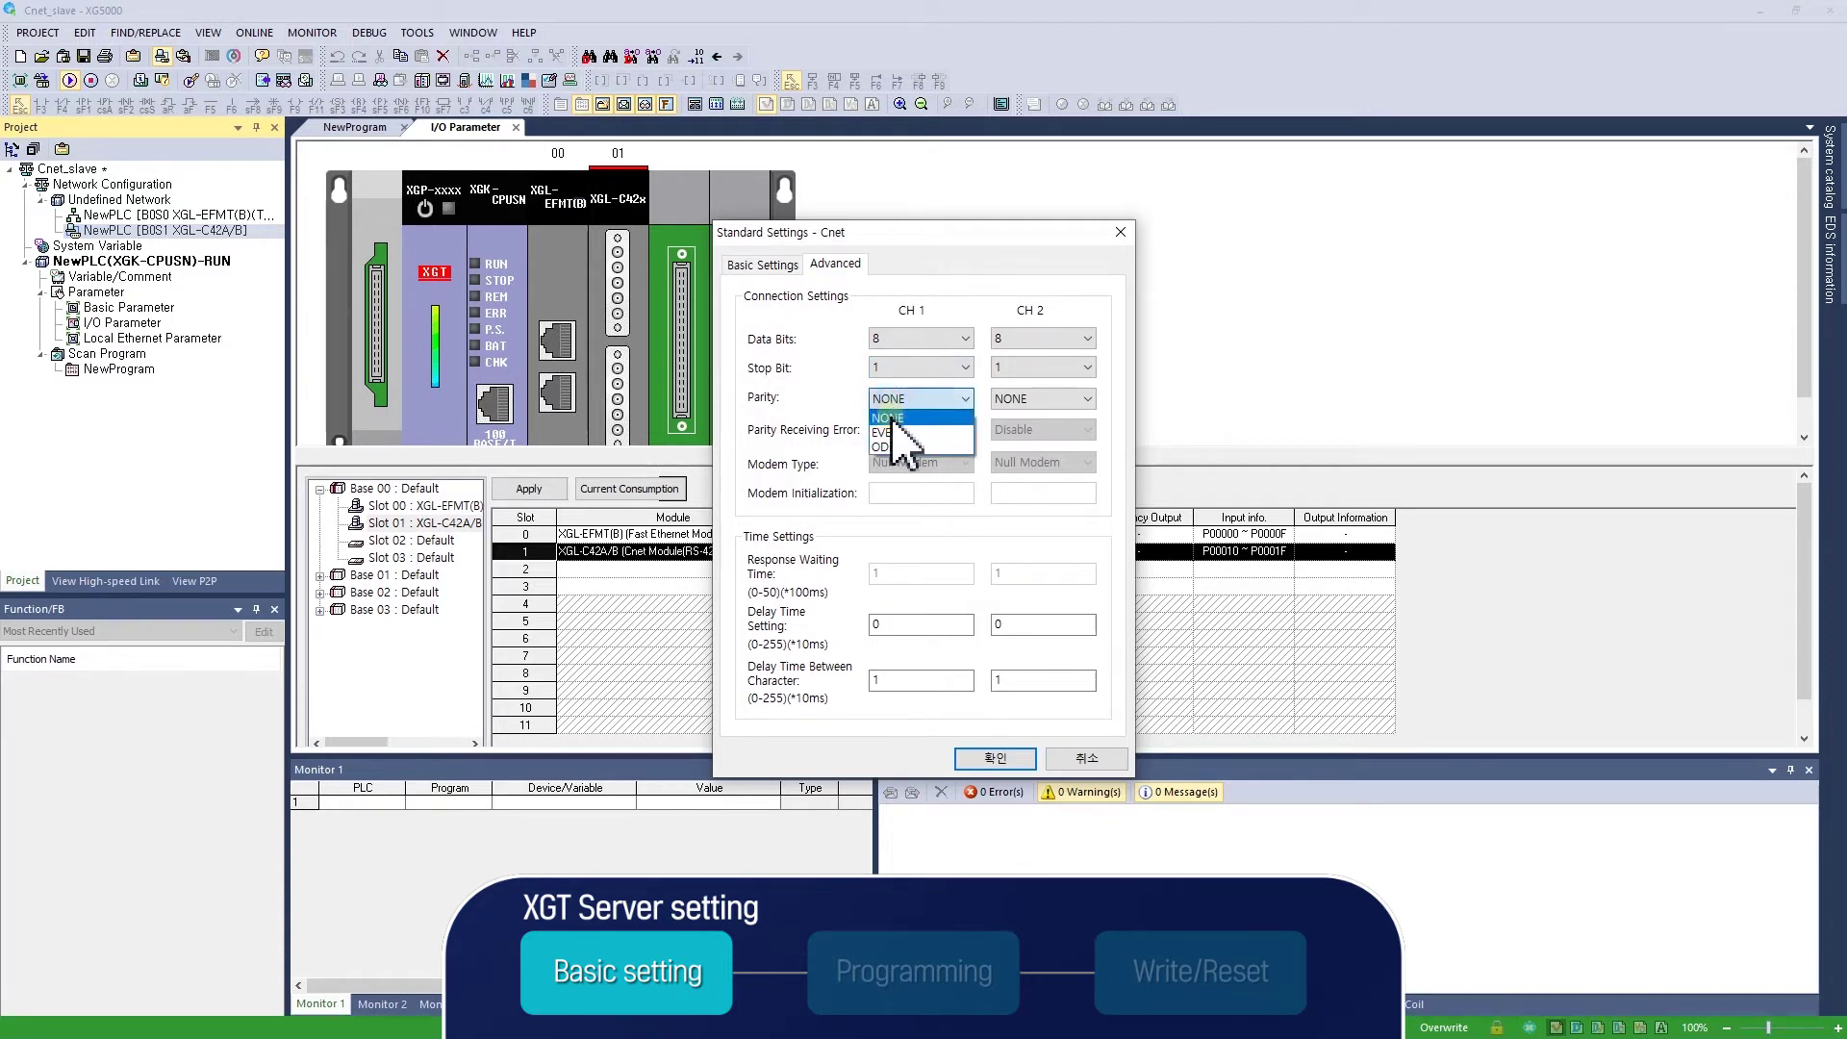
left_click(893, 414)
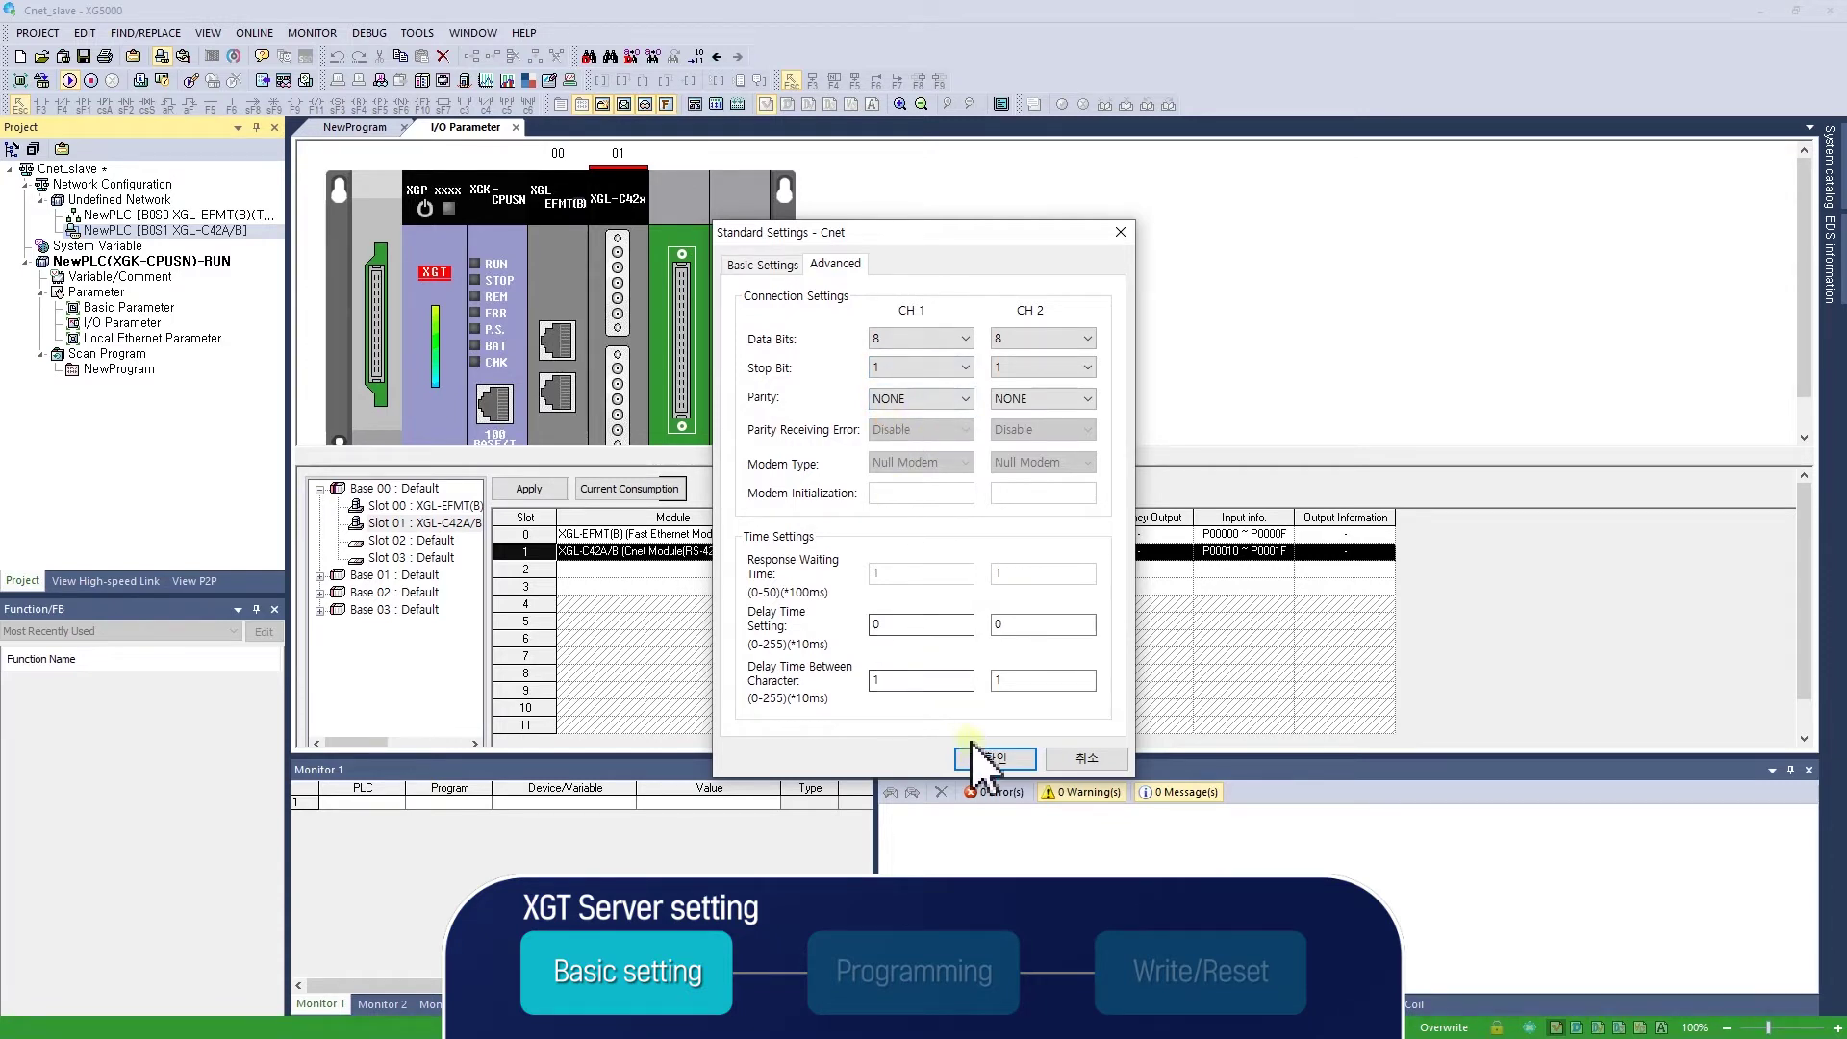
left_click(988, 760)
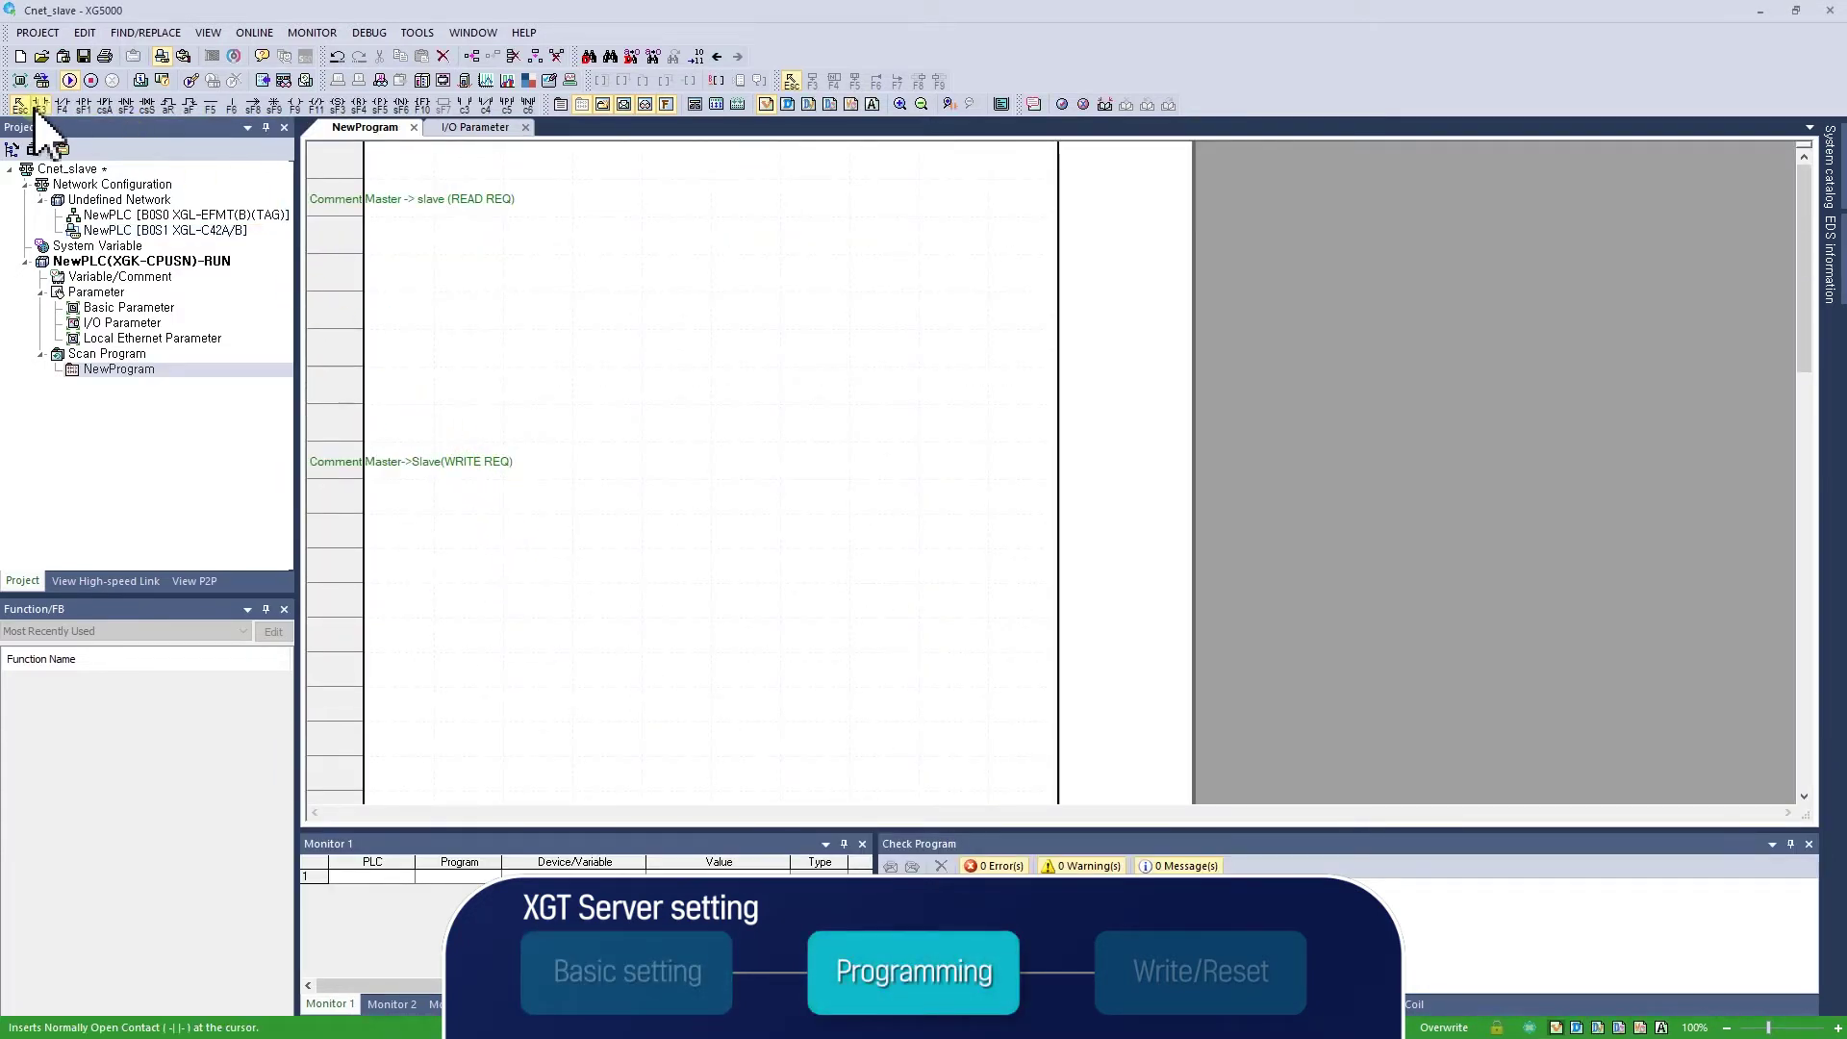
Add a _T1S pulse contact driving INC D000010 on the READ REQ rung.
left_click(83, 104)
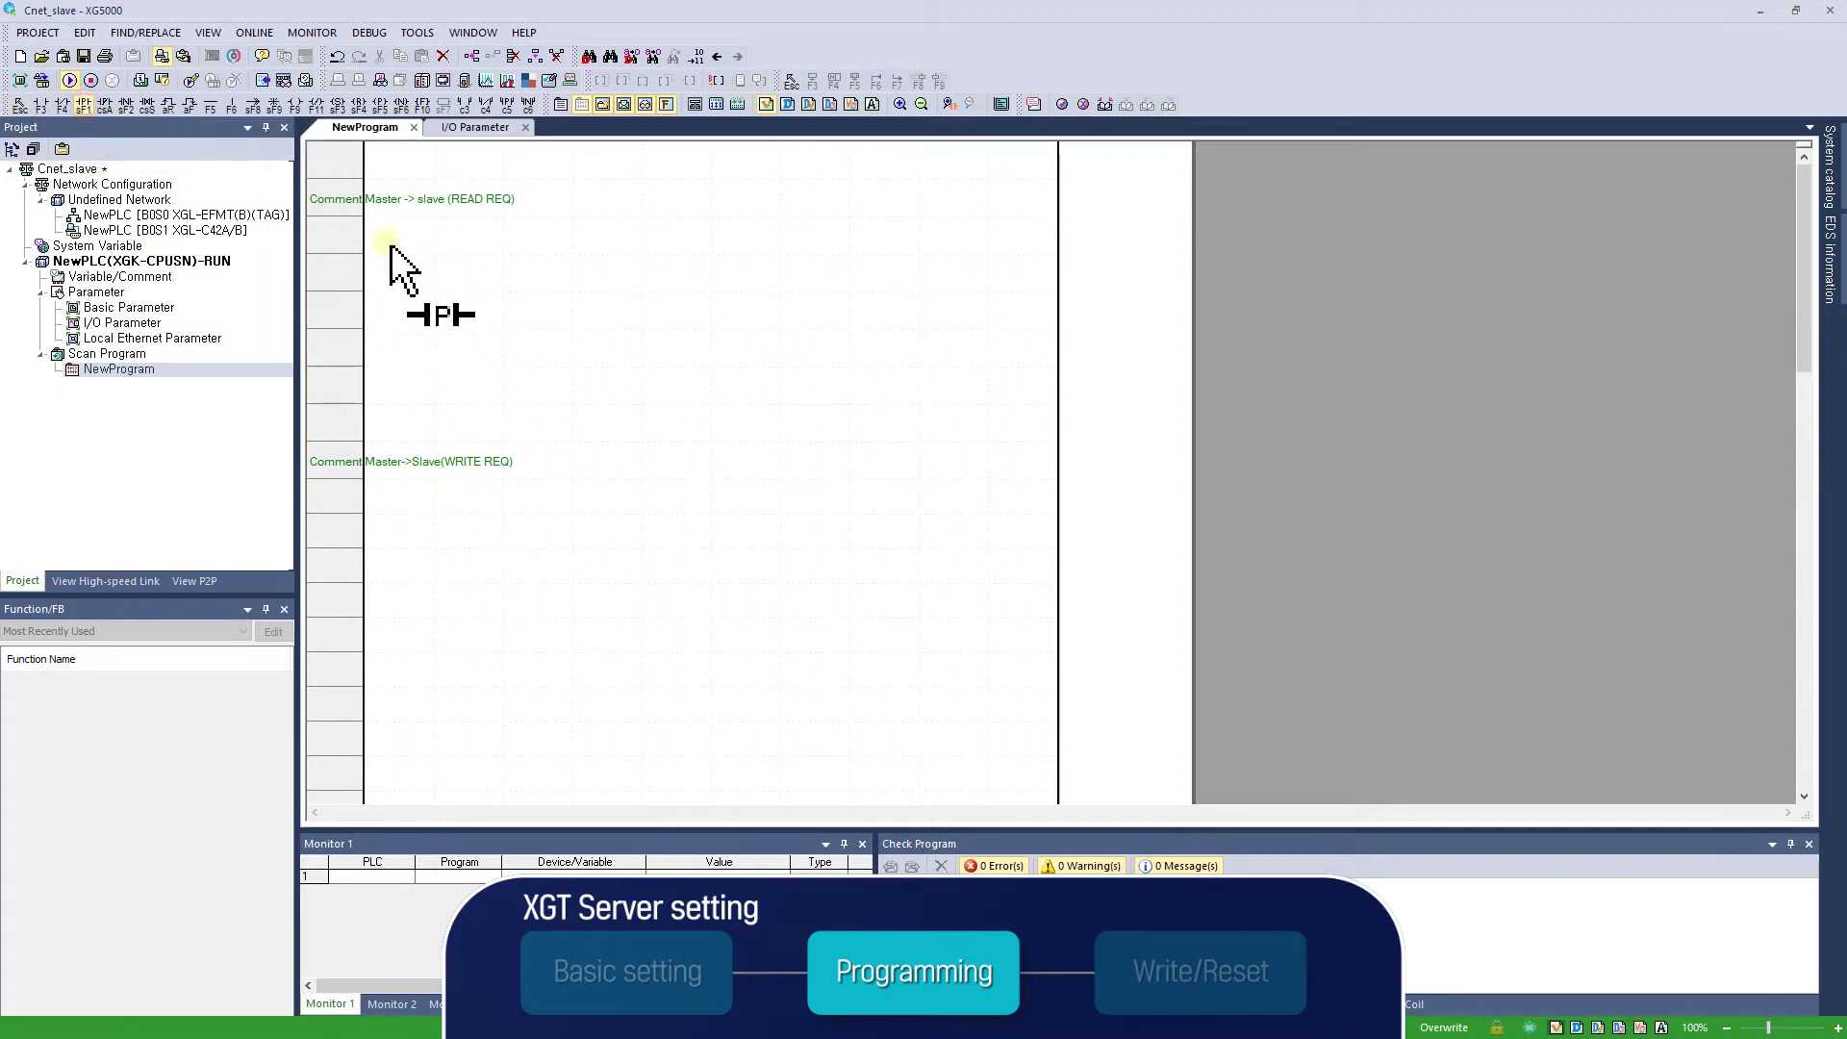
left_click(391, 248)
type("_t")
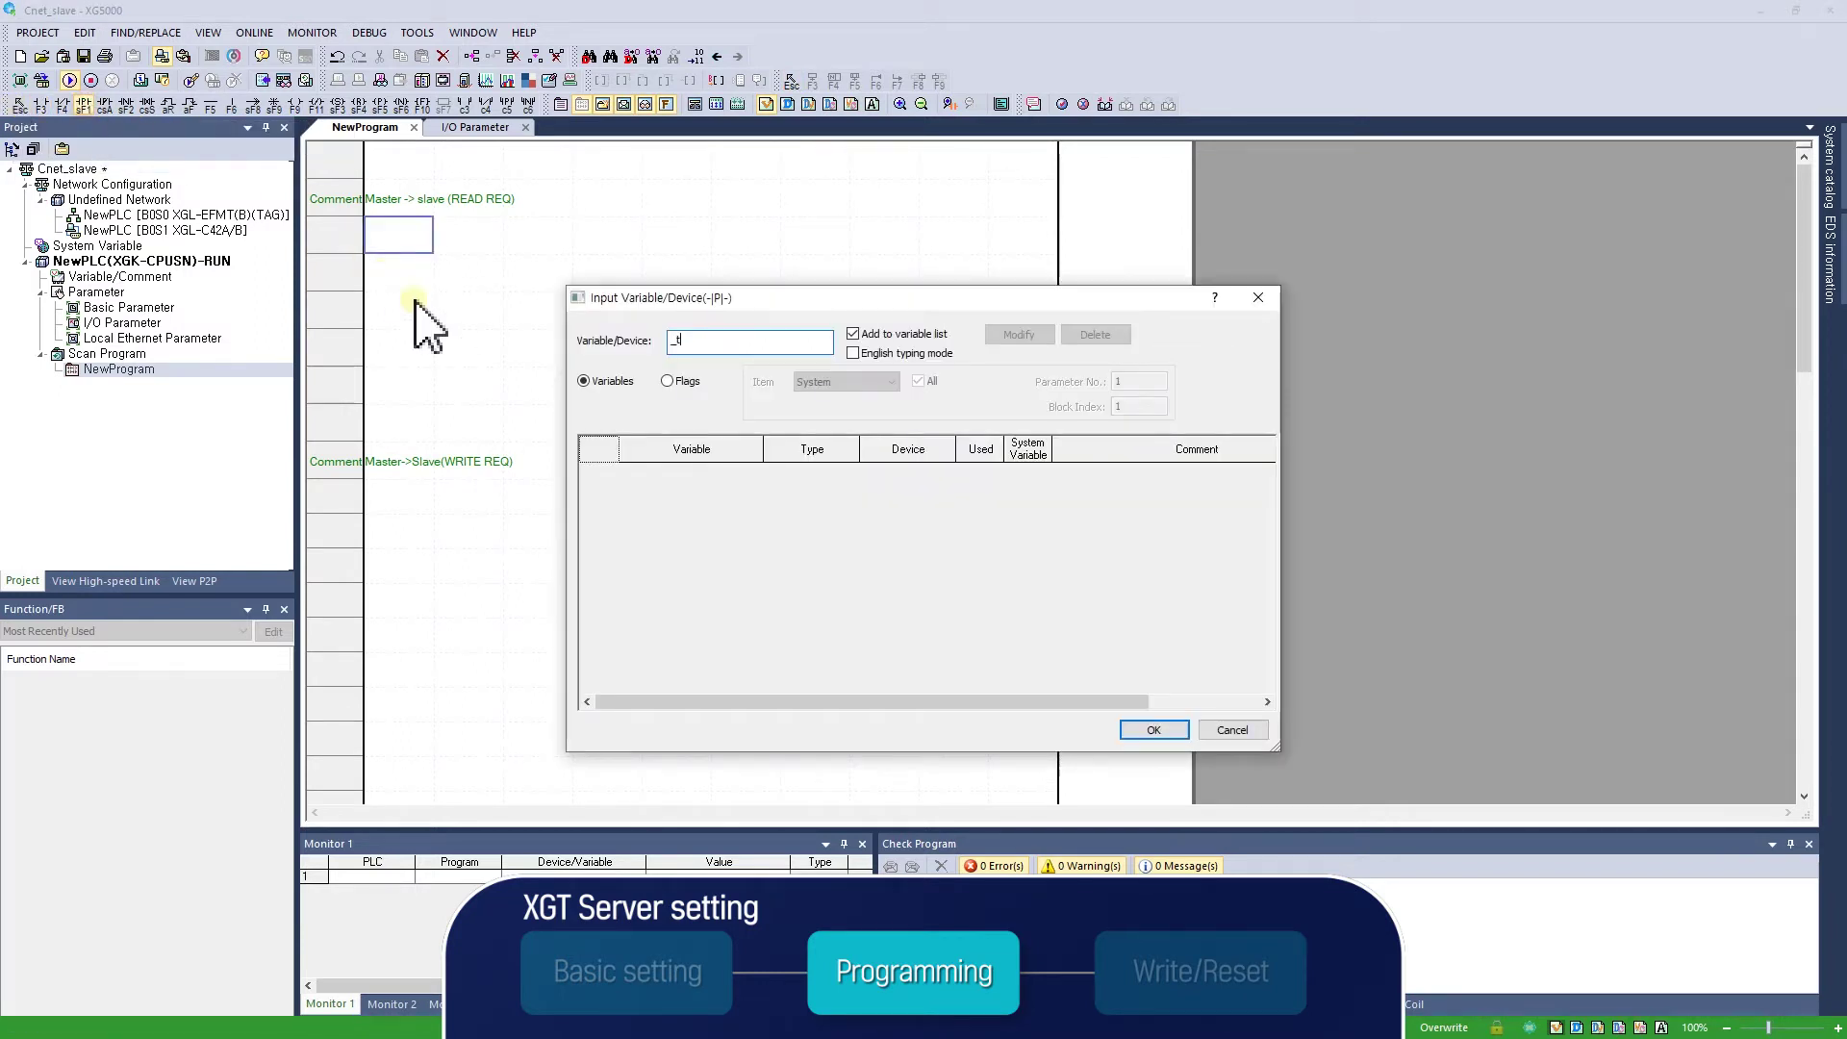
type("1s")
key("Return")
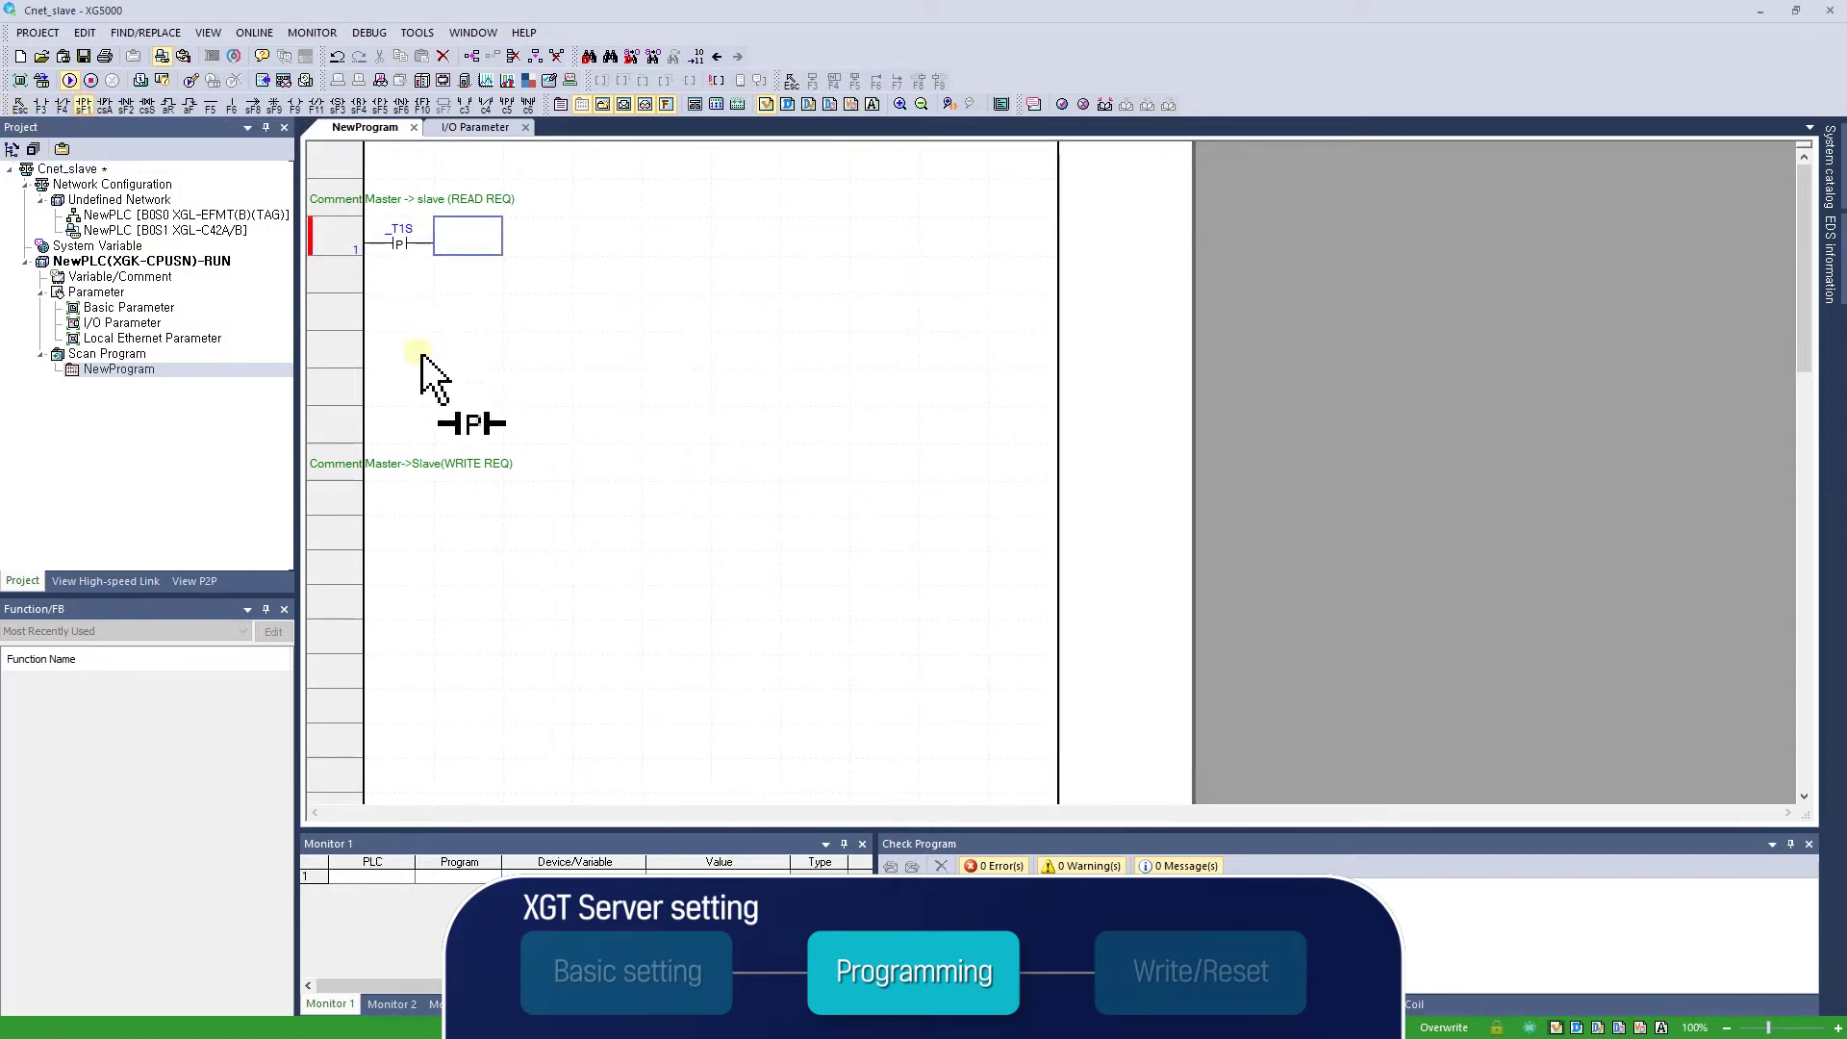
left_click(424, 104)
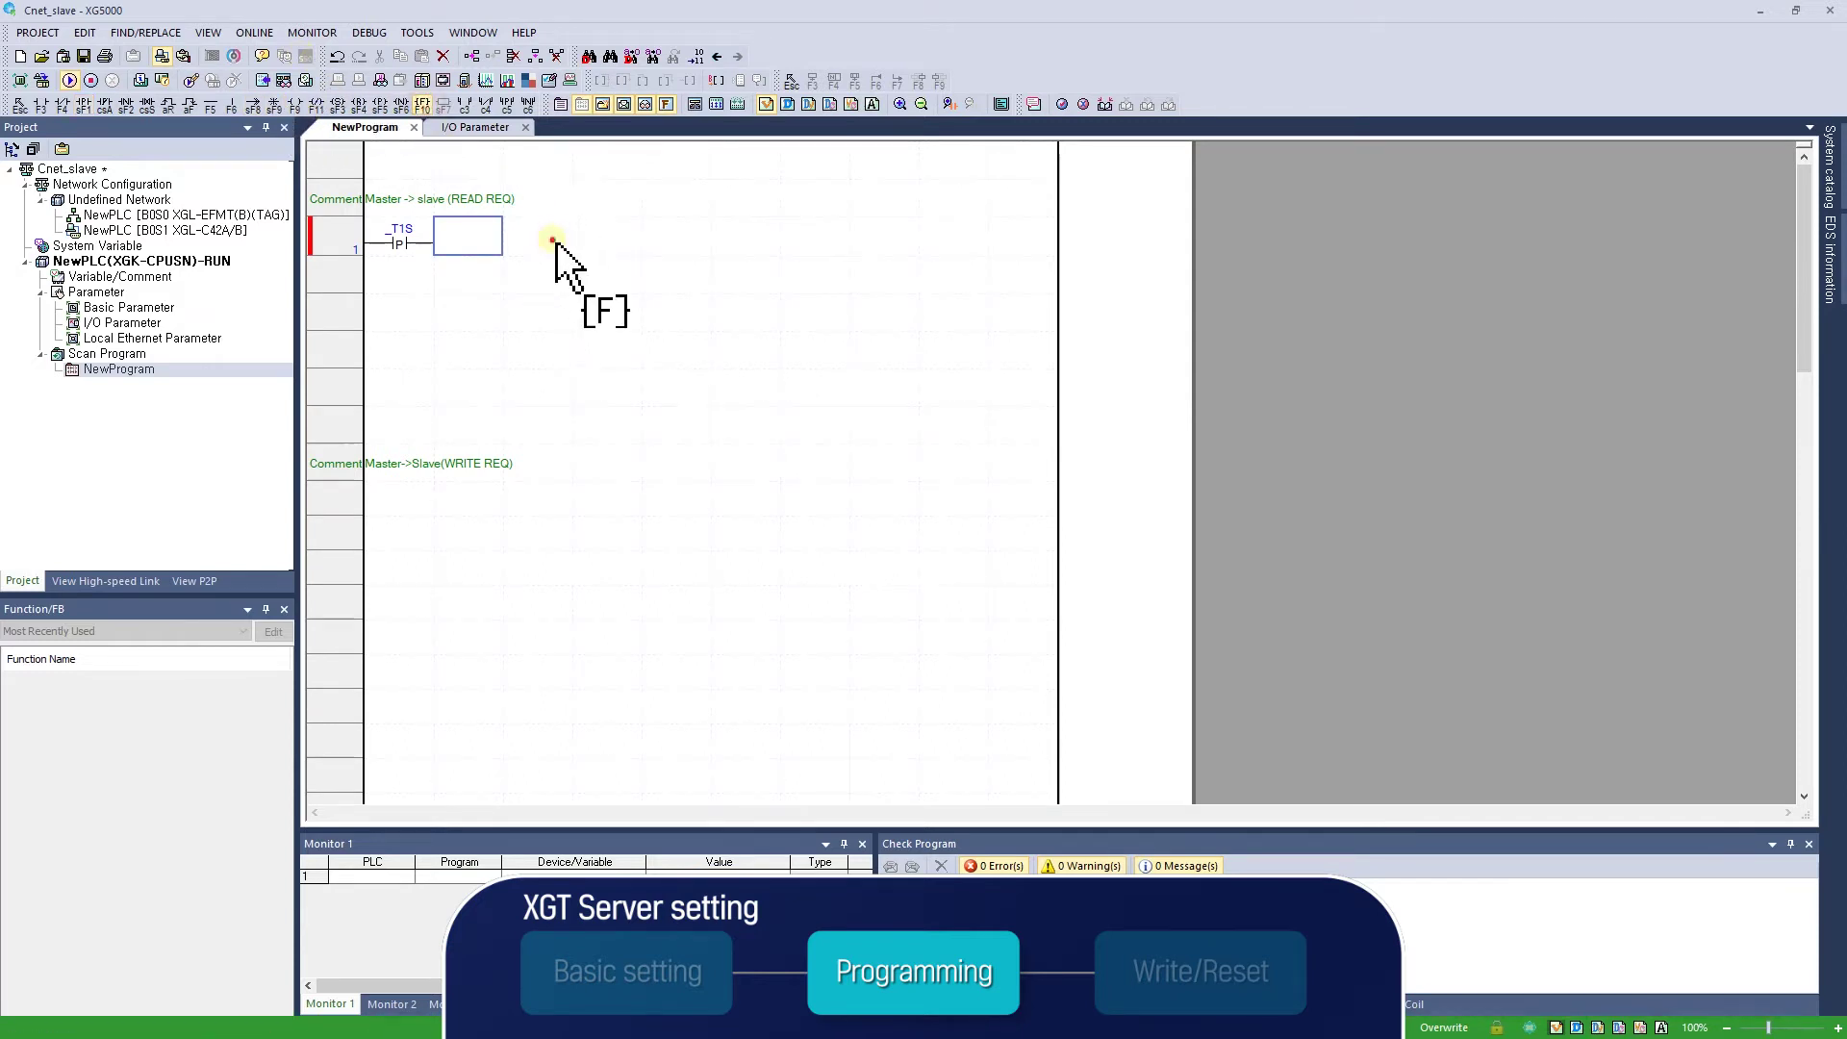
left_click(547, 243)
type("INC d10")
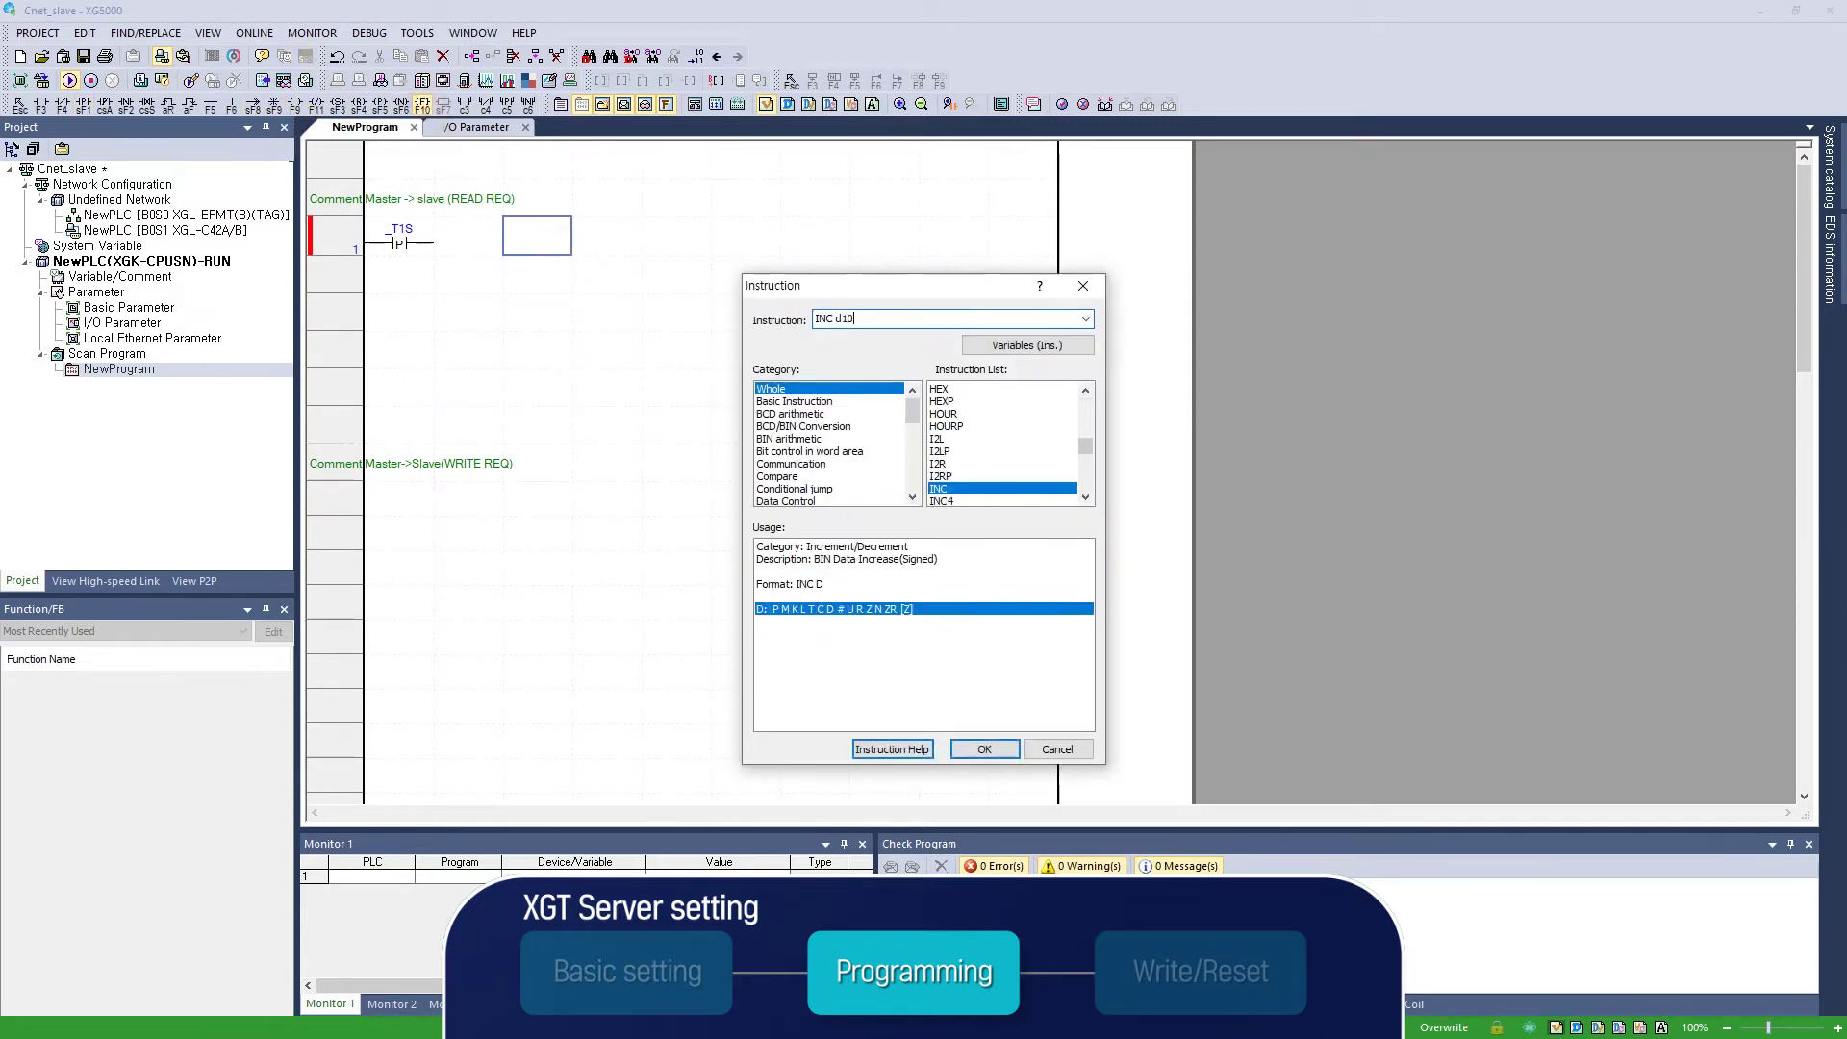
key("Return")
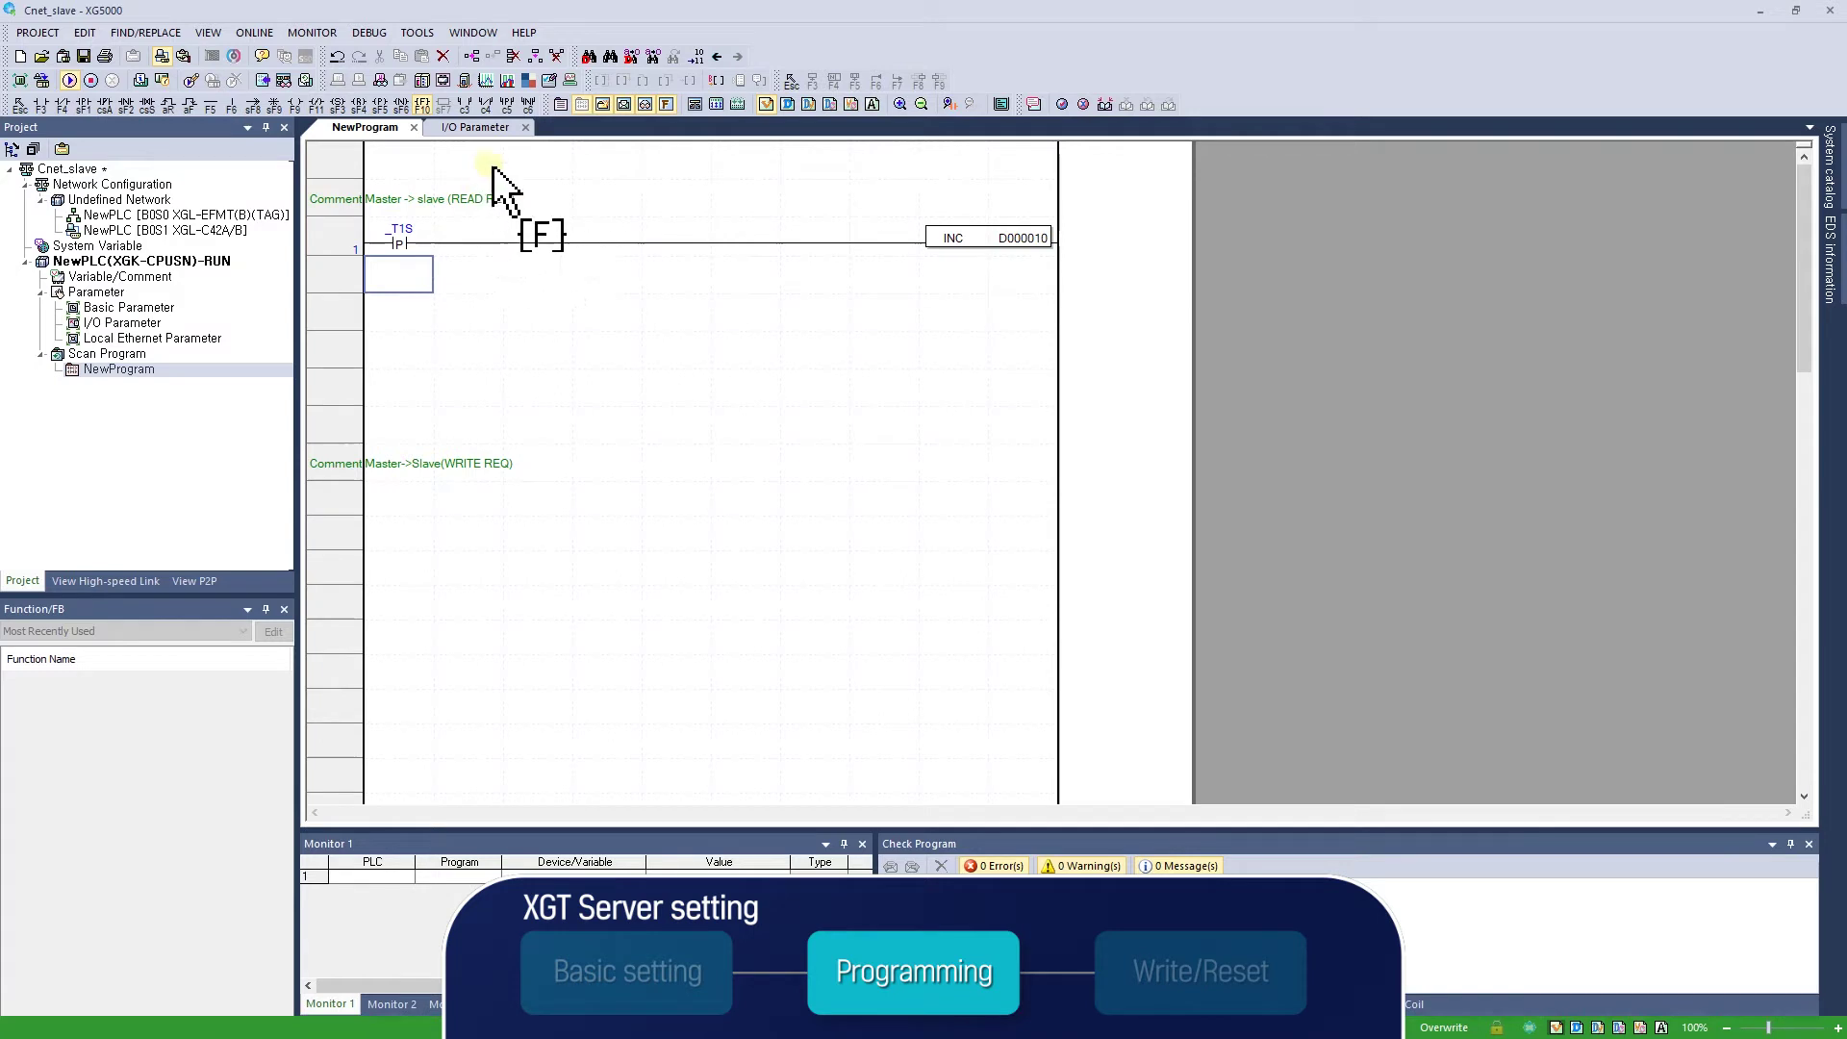
Branch the rung and add MOV 123 D000011 as a second output.
left_click(231, 103)
left_click(624, 252)
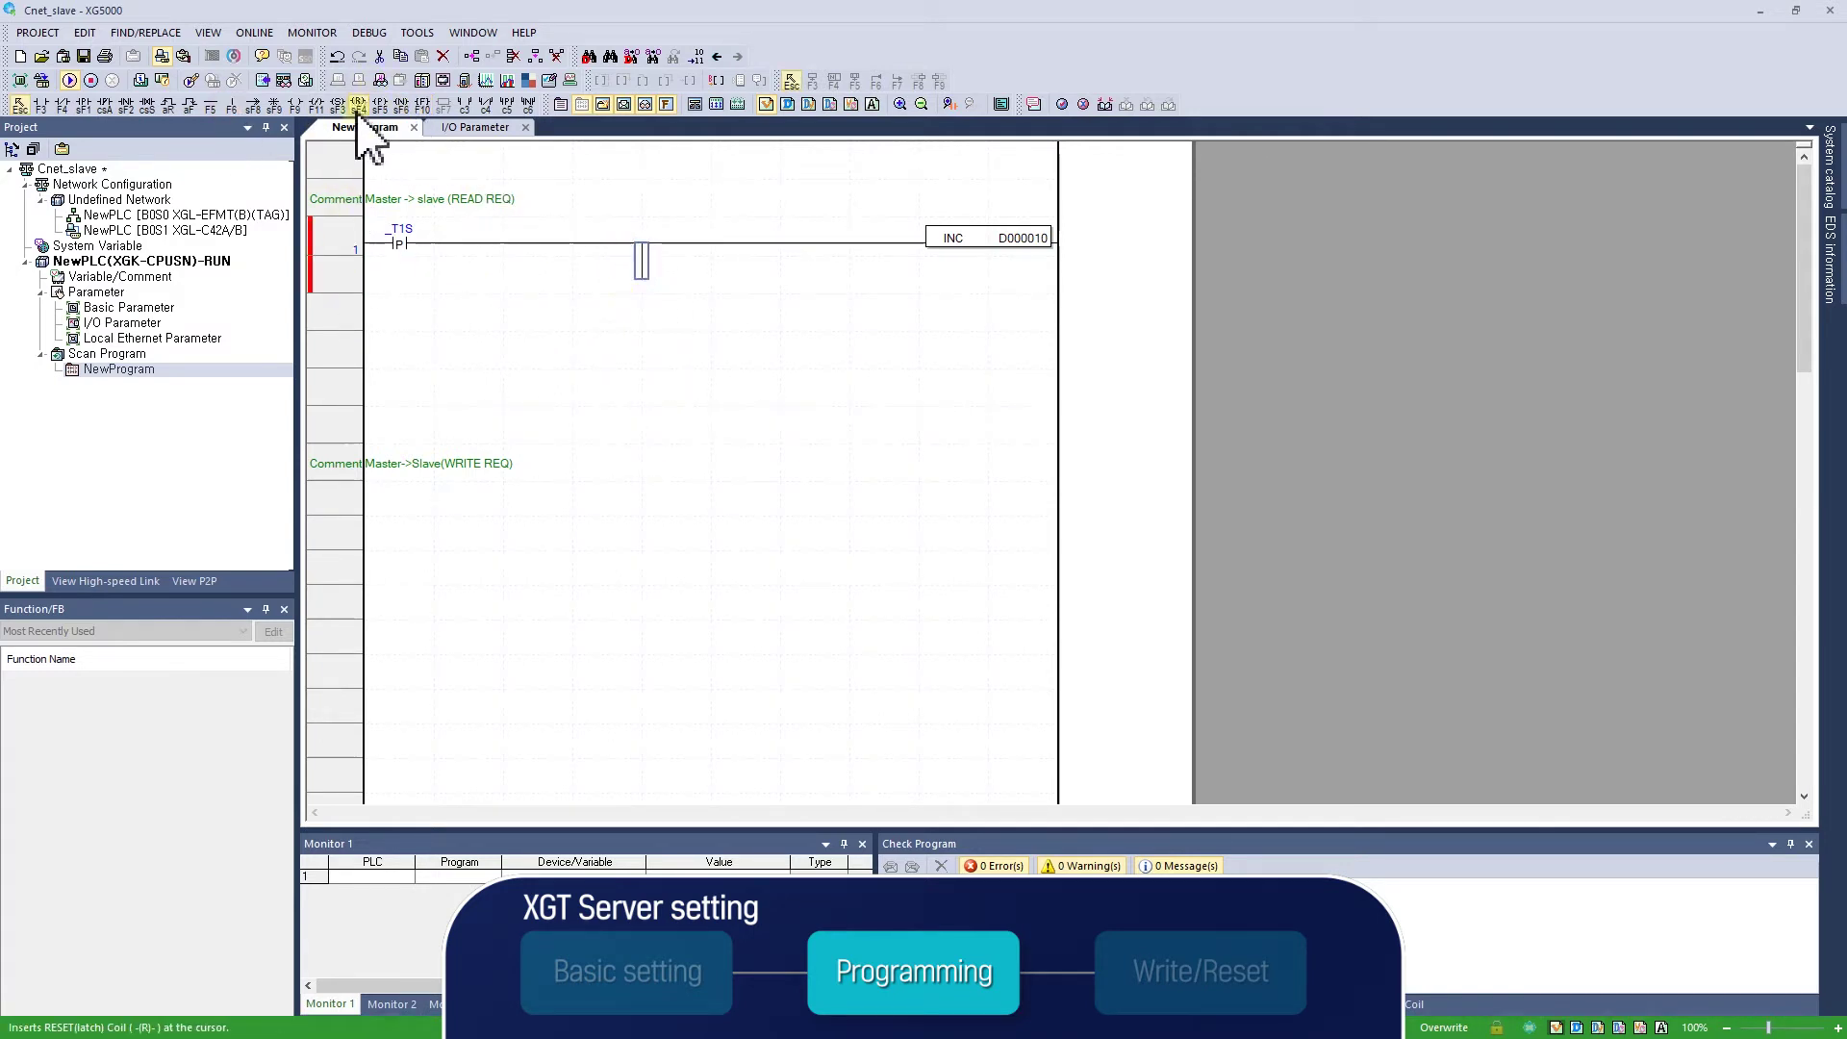
left_click(422, 104)
left_click(693, 284)
type("MOV ")
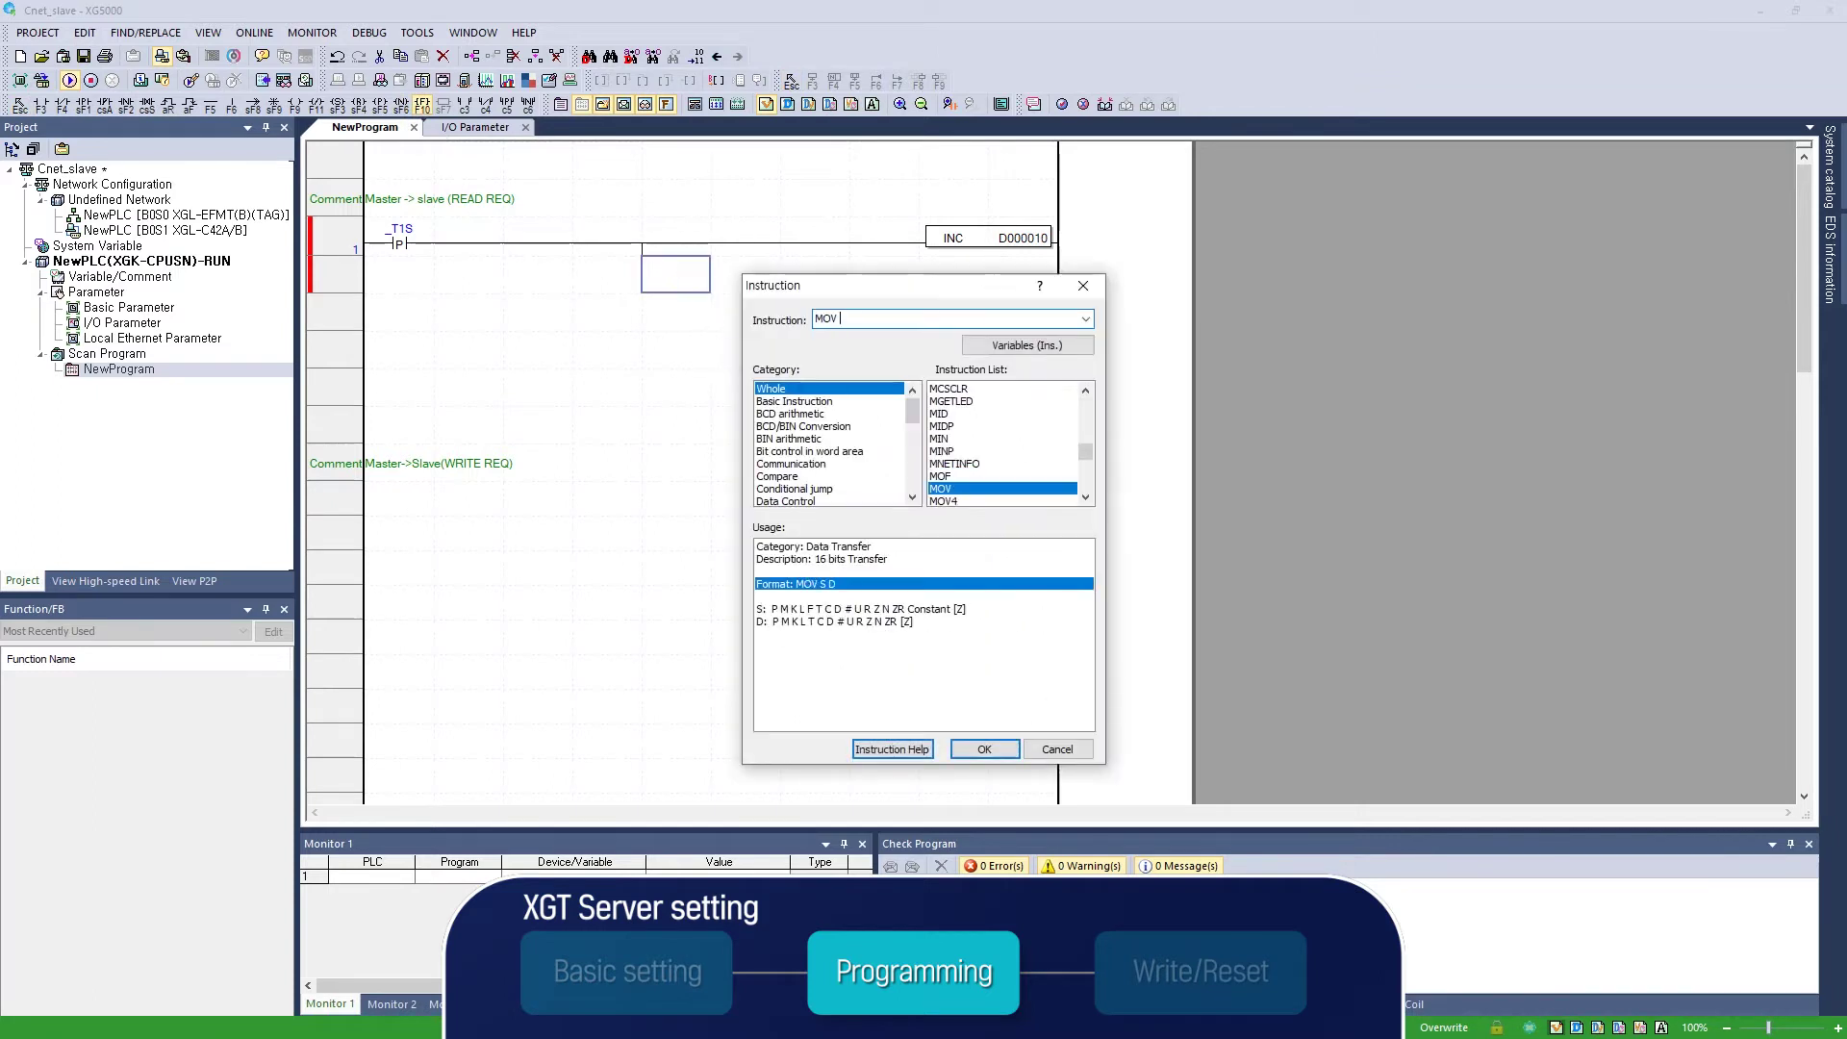
type("123 D000011")
key("Return")
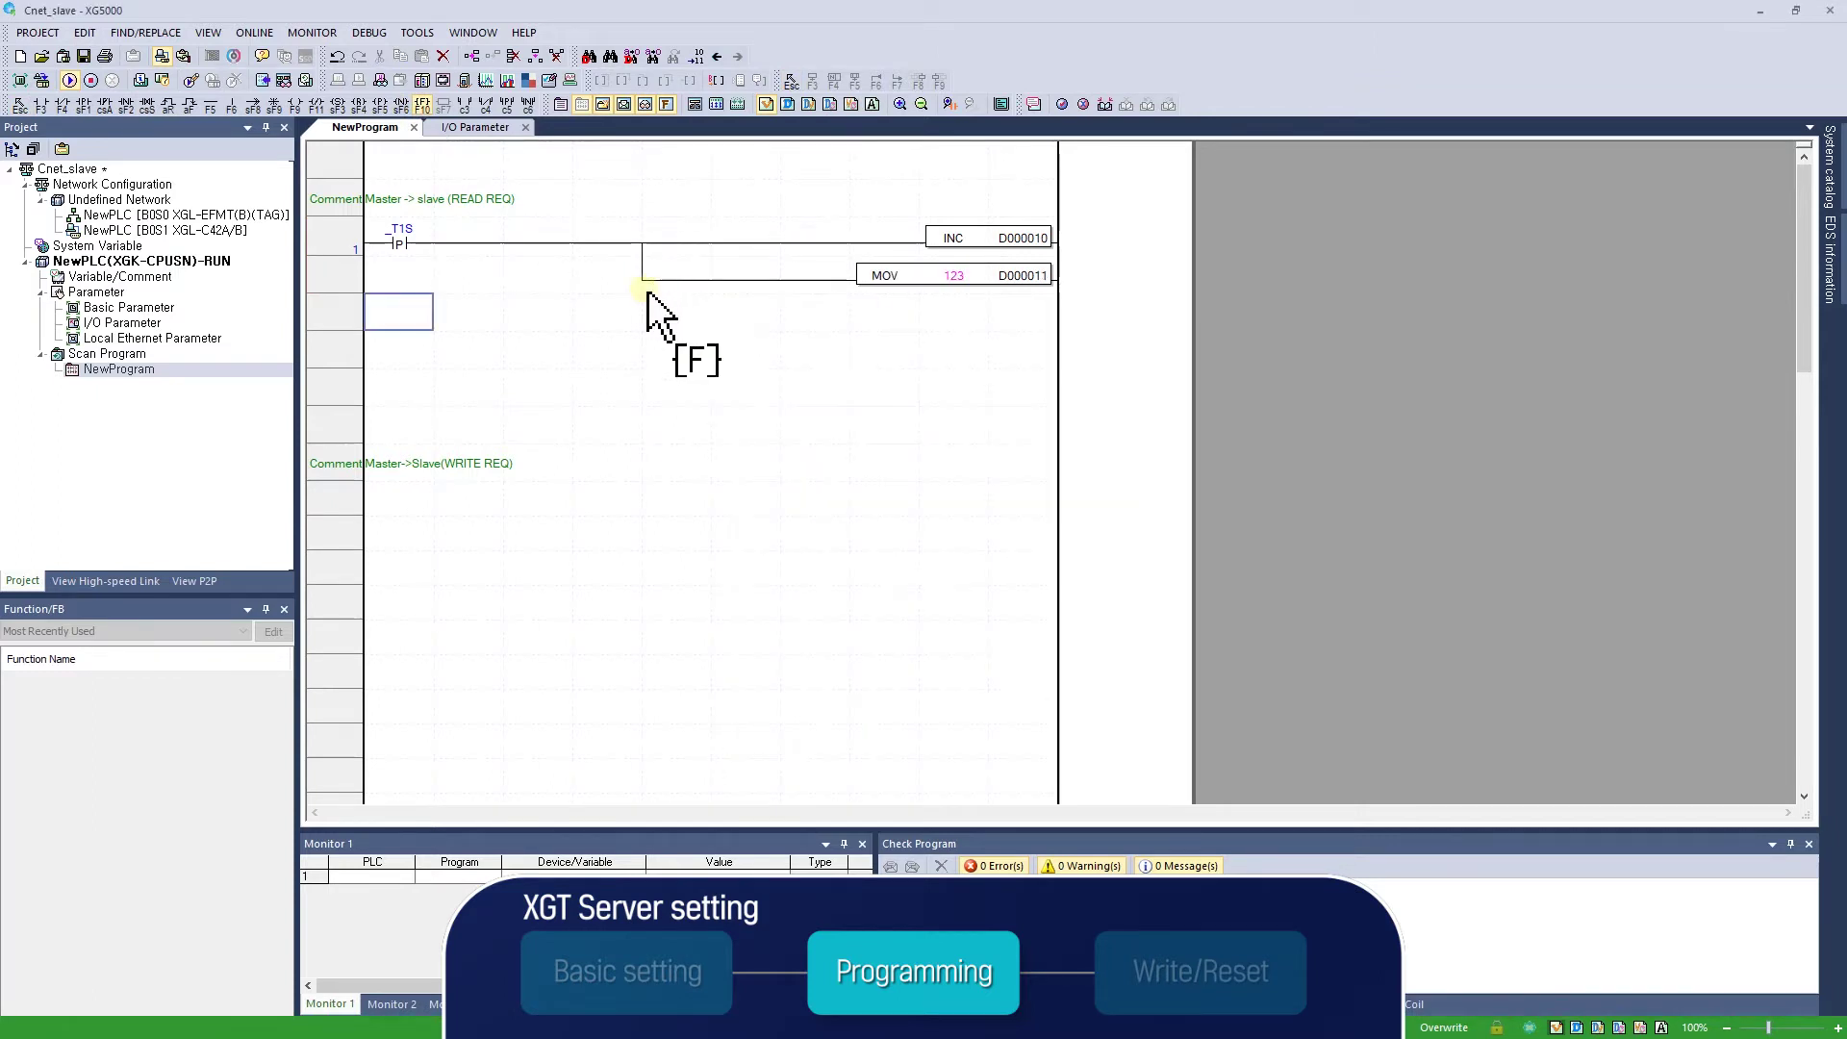
Add an _ON contact driving GMOV R00010 R00100 4 on the WRITE REQ rung.
left_click(41, 104)
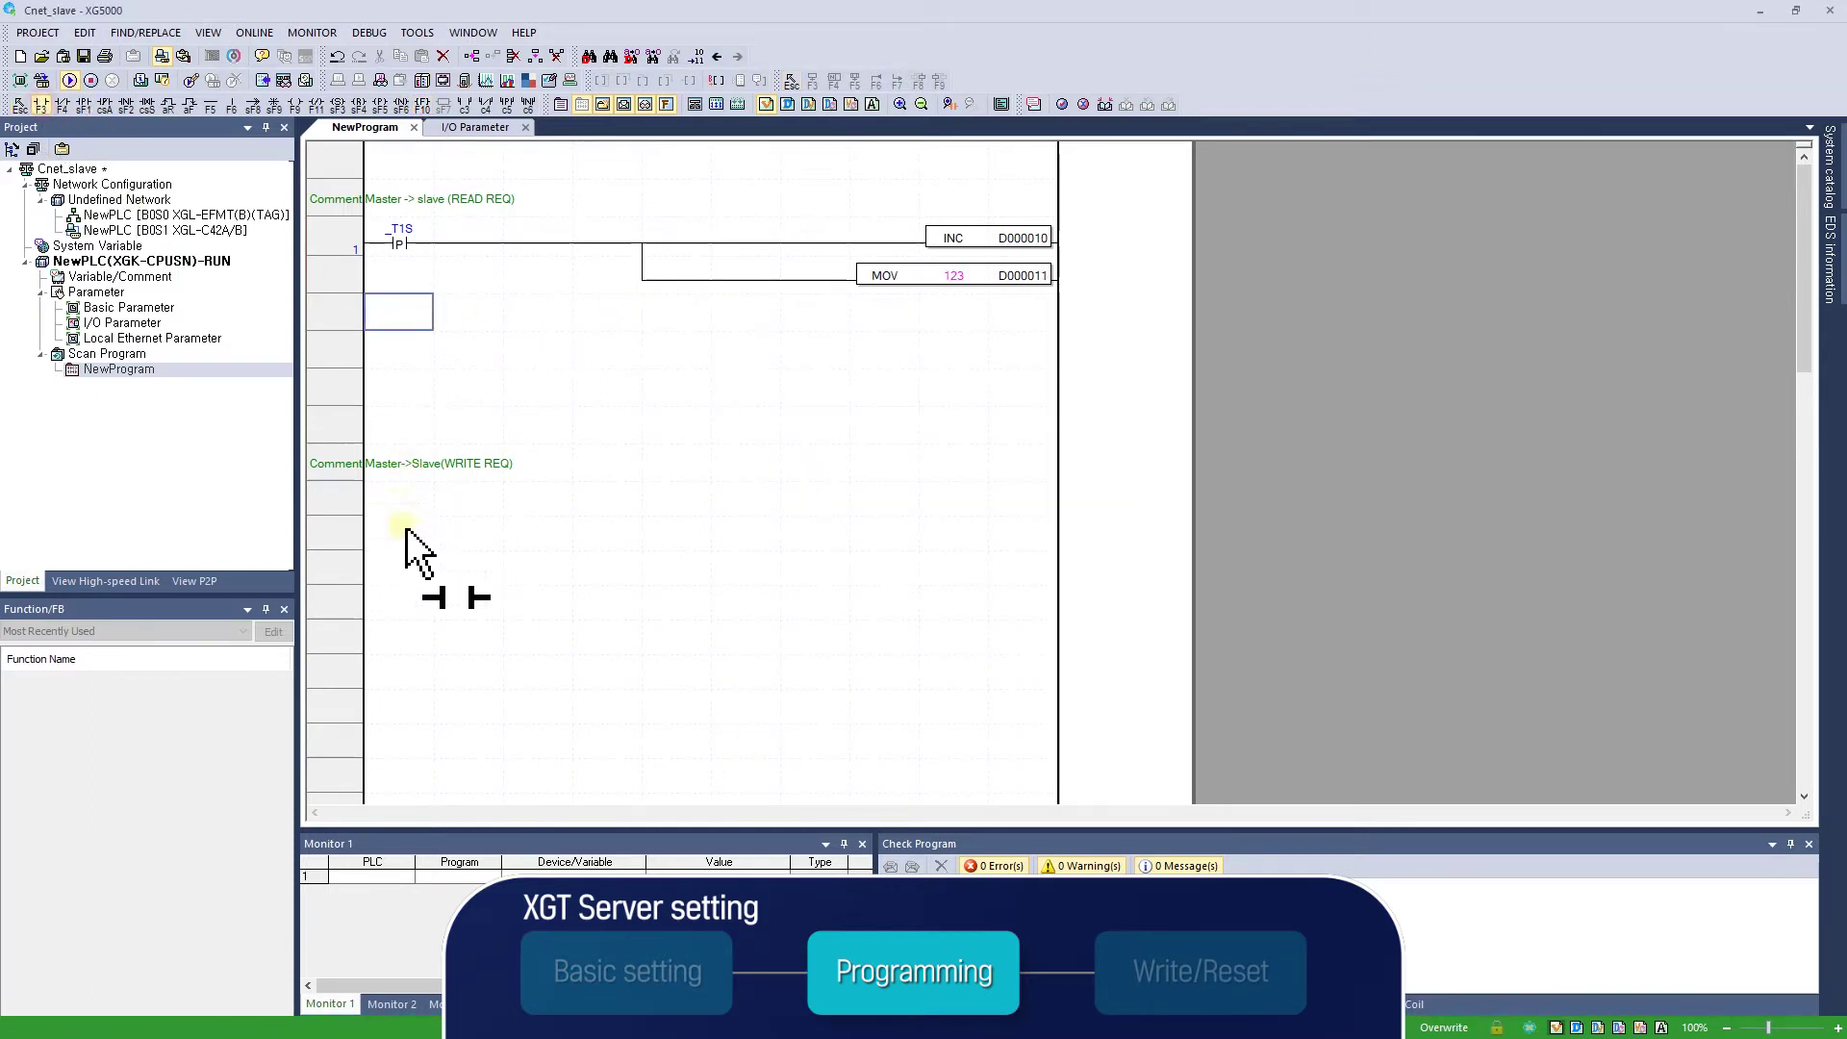
left_click(403, 500)
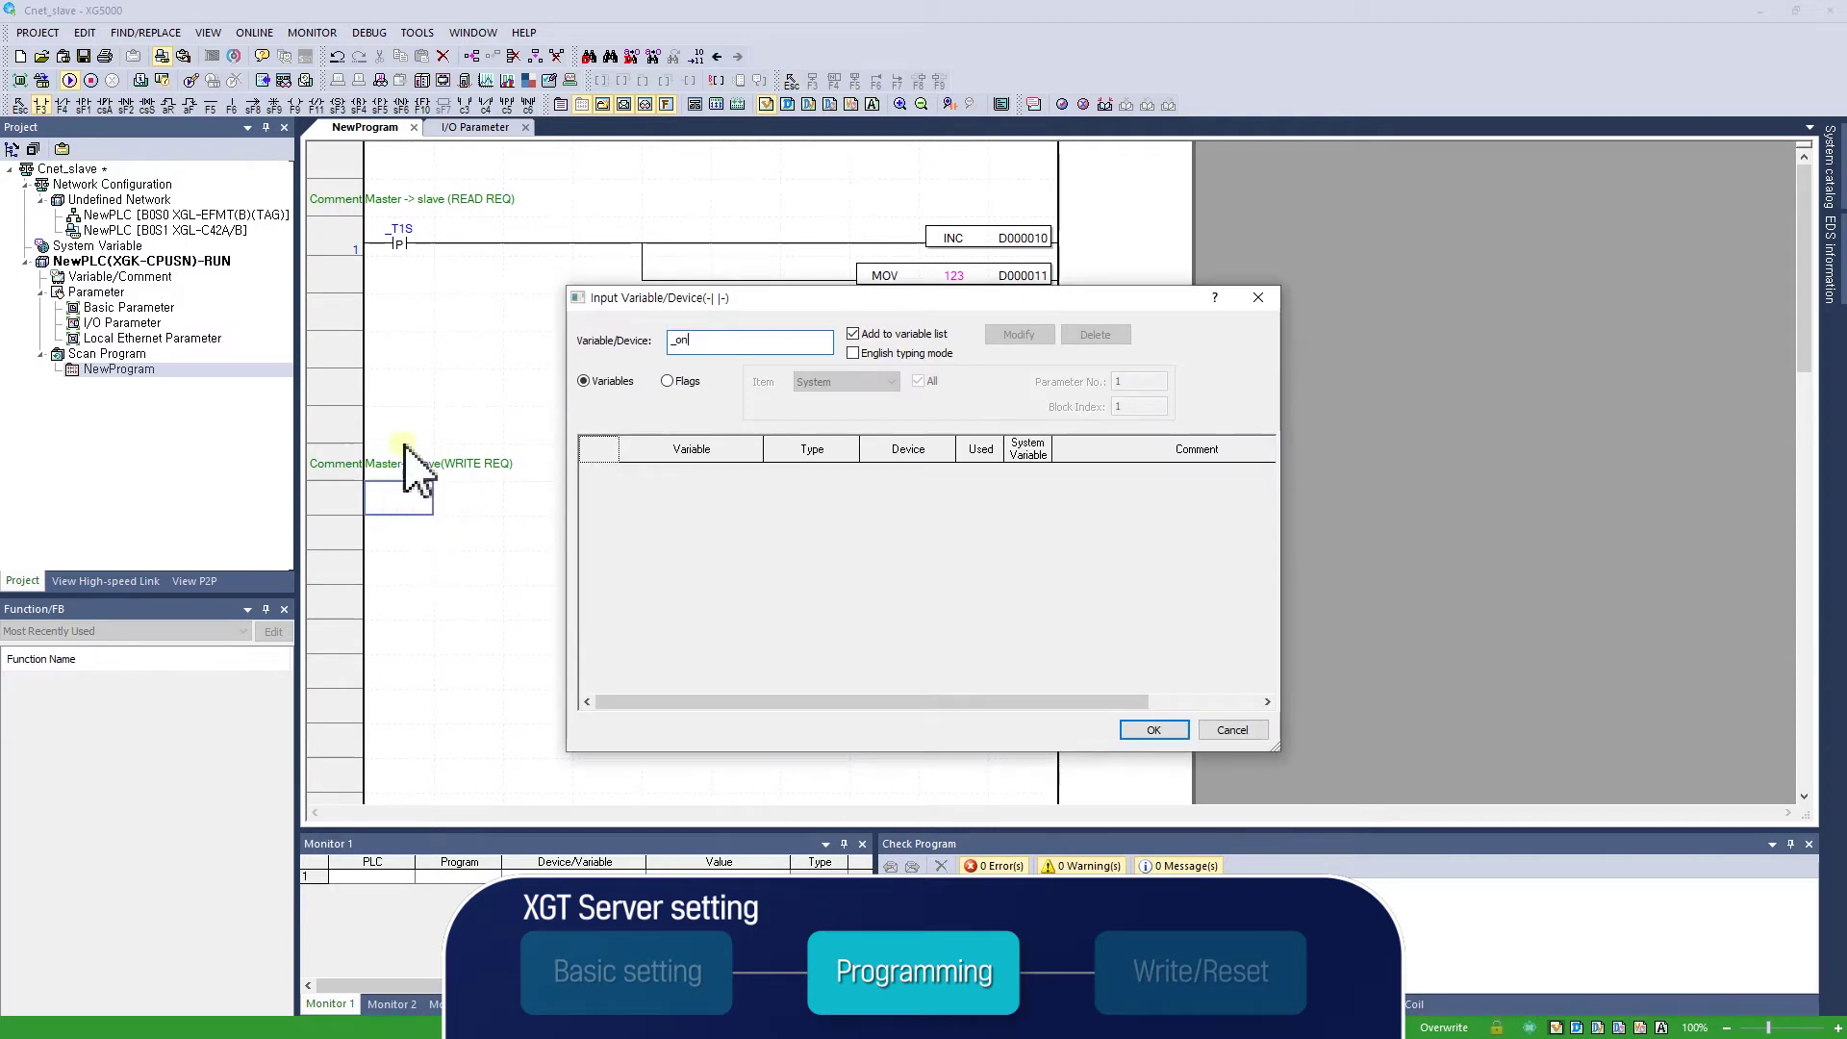
left_click(1158, 729)
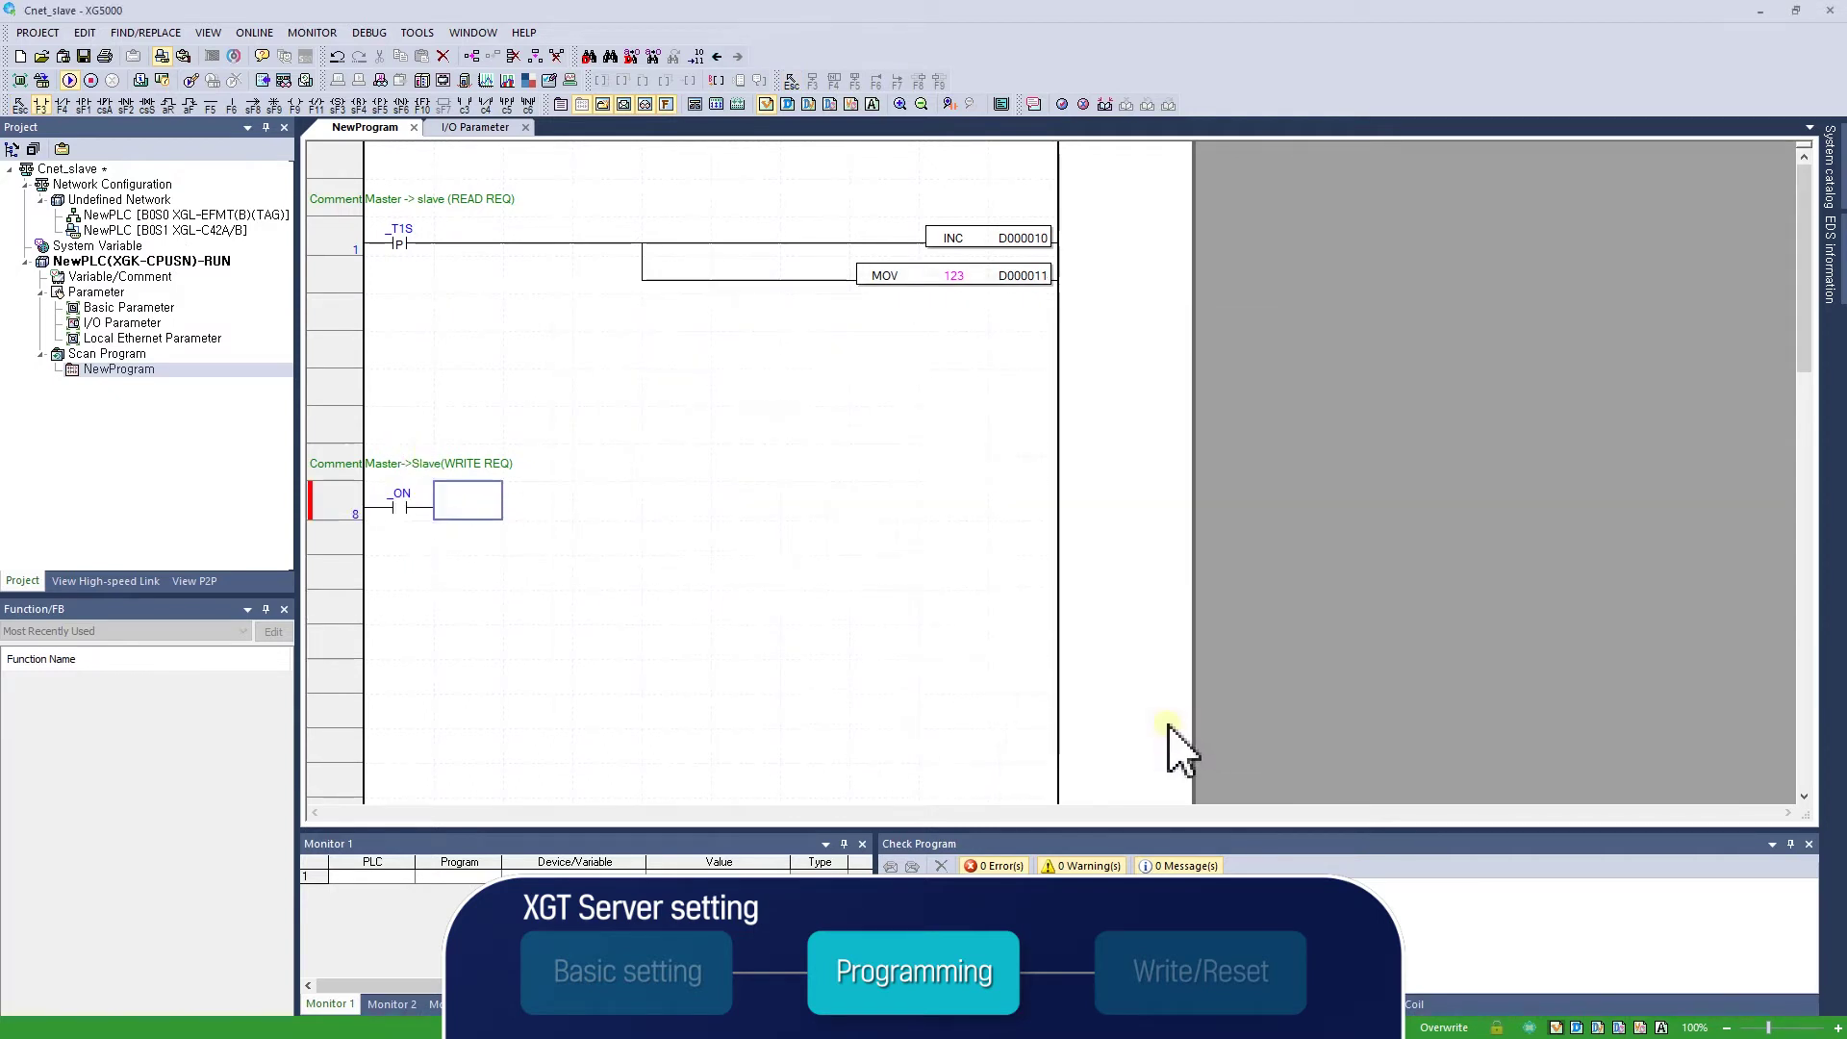
left_click(422, 104)
left_click(606, 500)
type("GMOV")
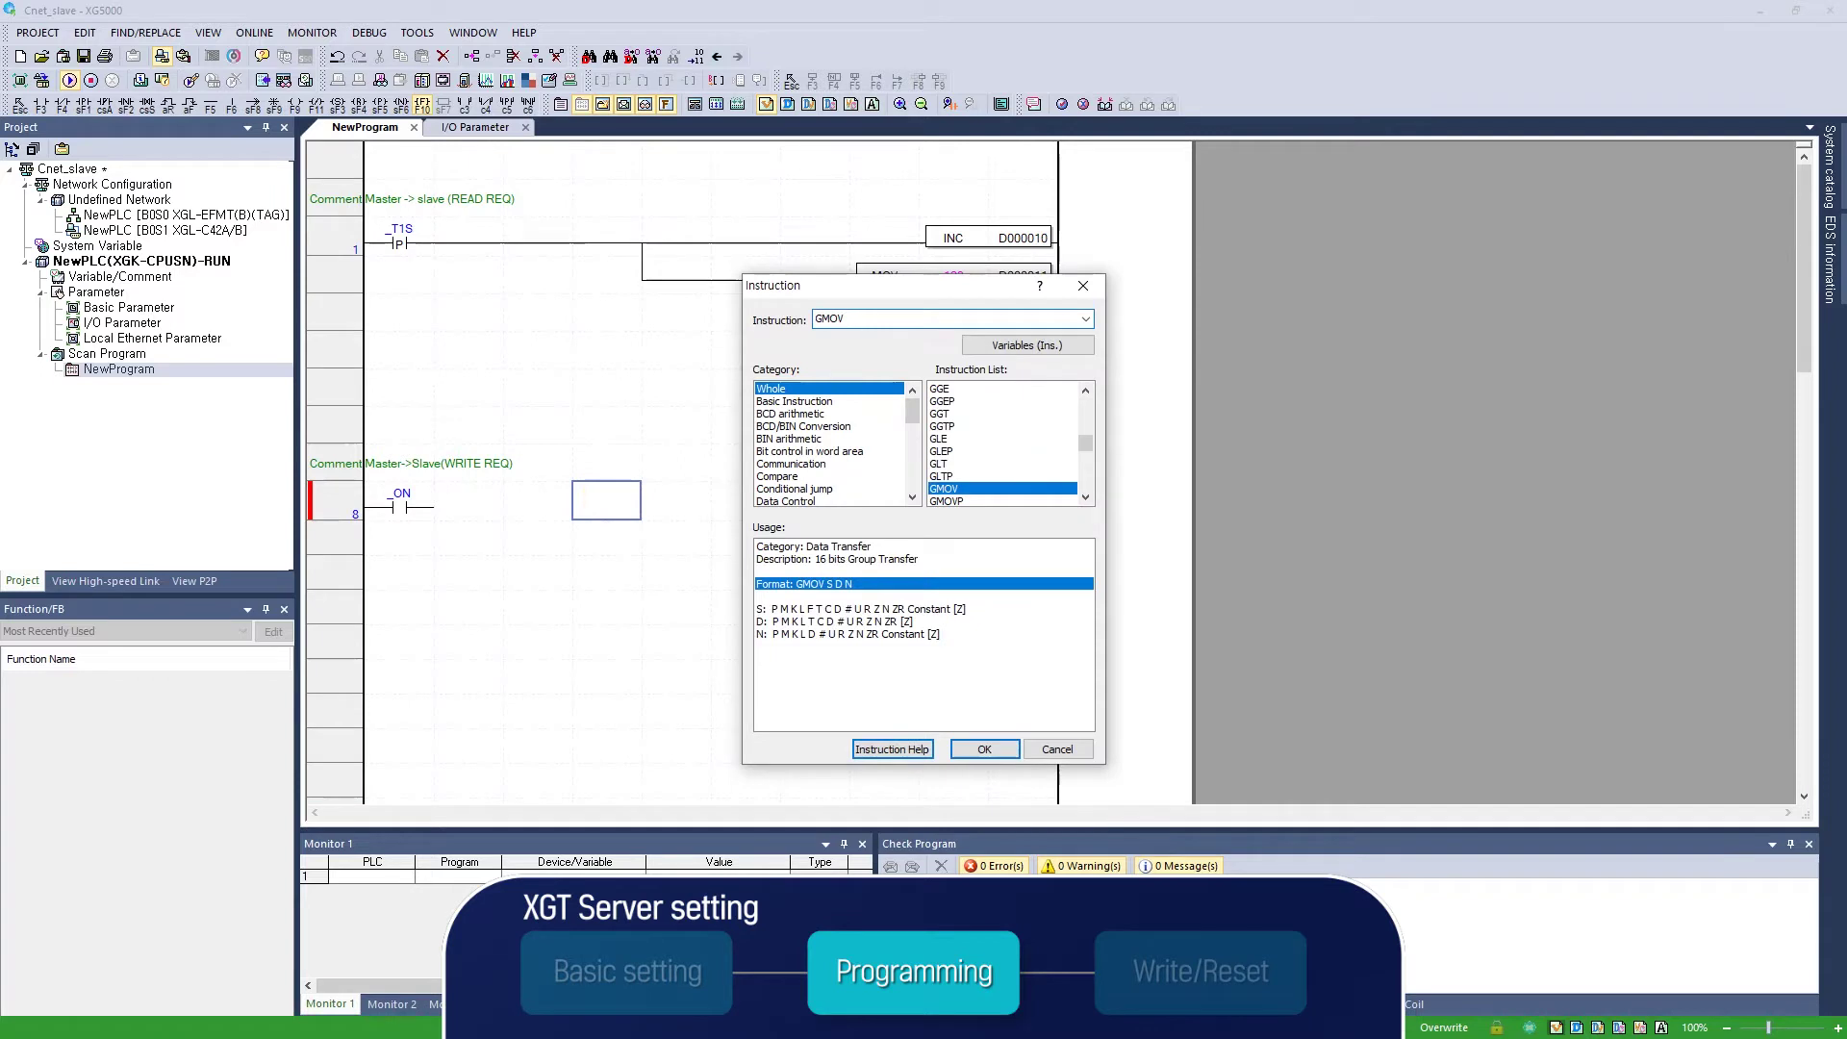
type(" r10 r100 4")
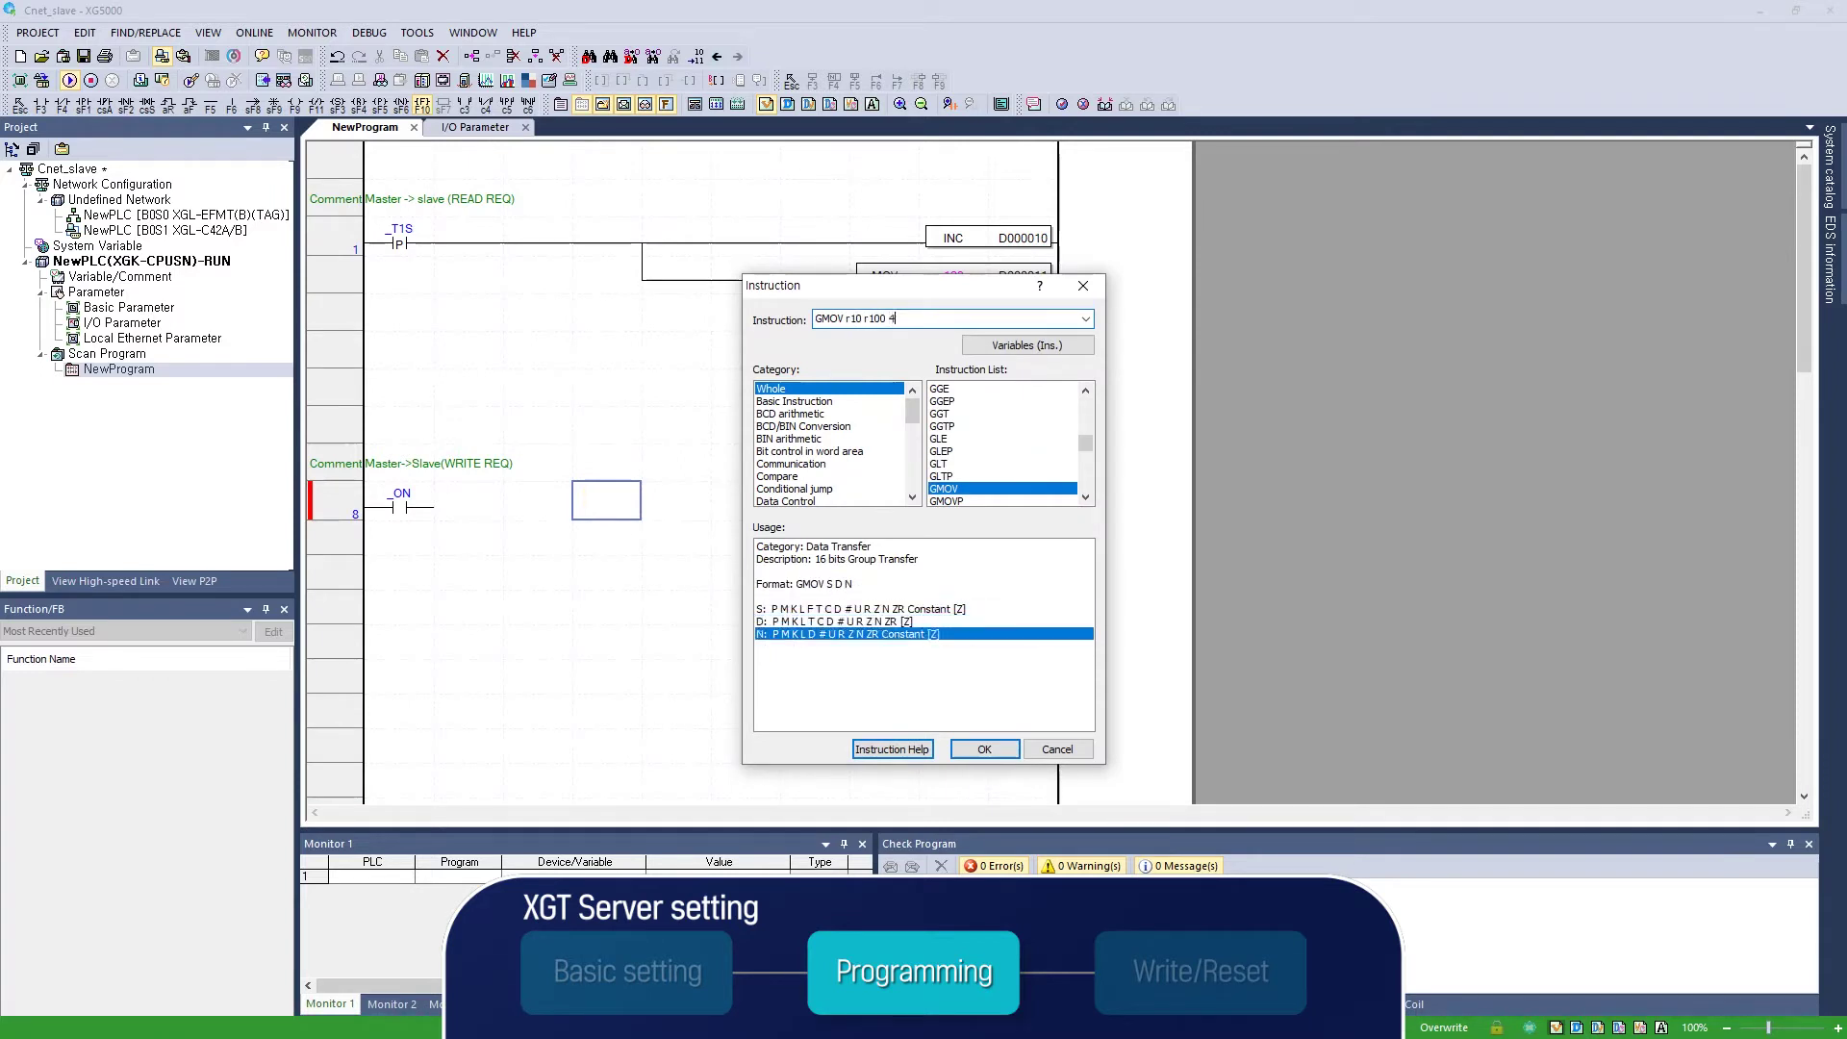
key("Return")
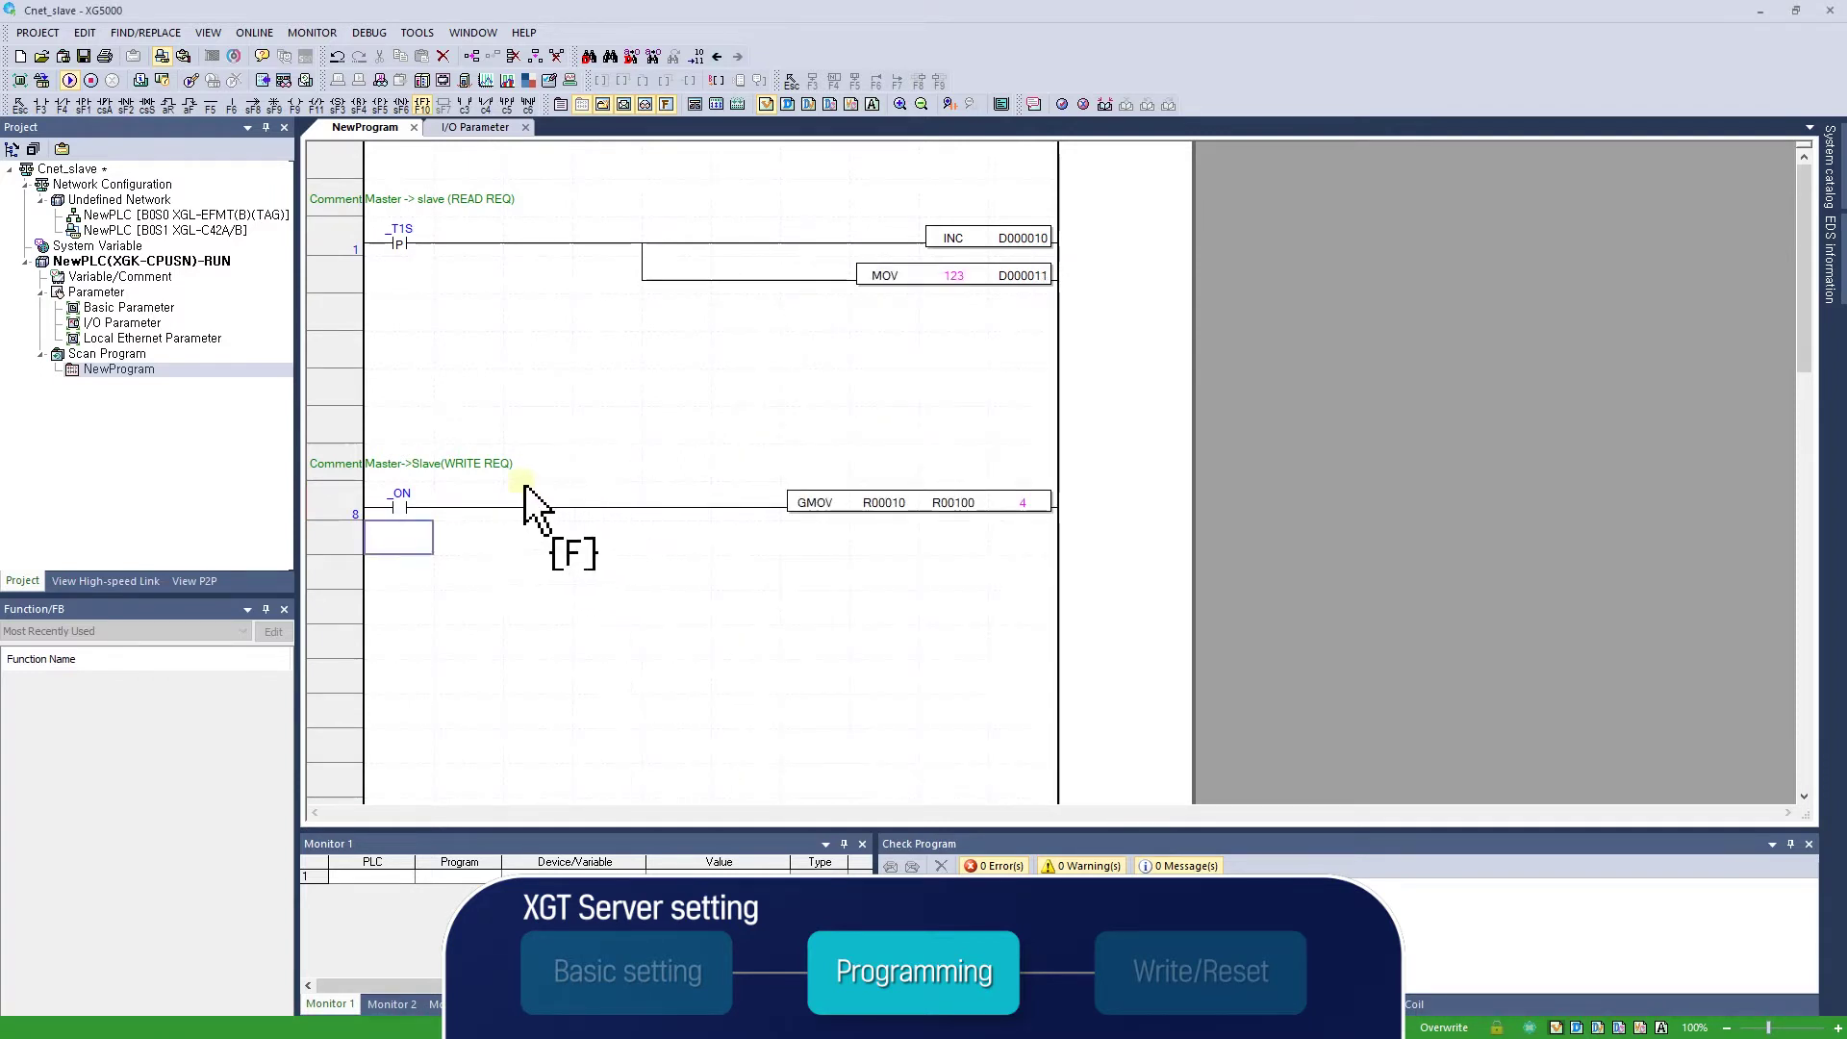
Return to select mode and review rungs 1 and 8 of the ladder.
left_click(19, 104)
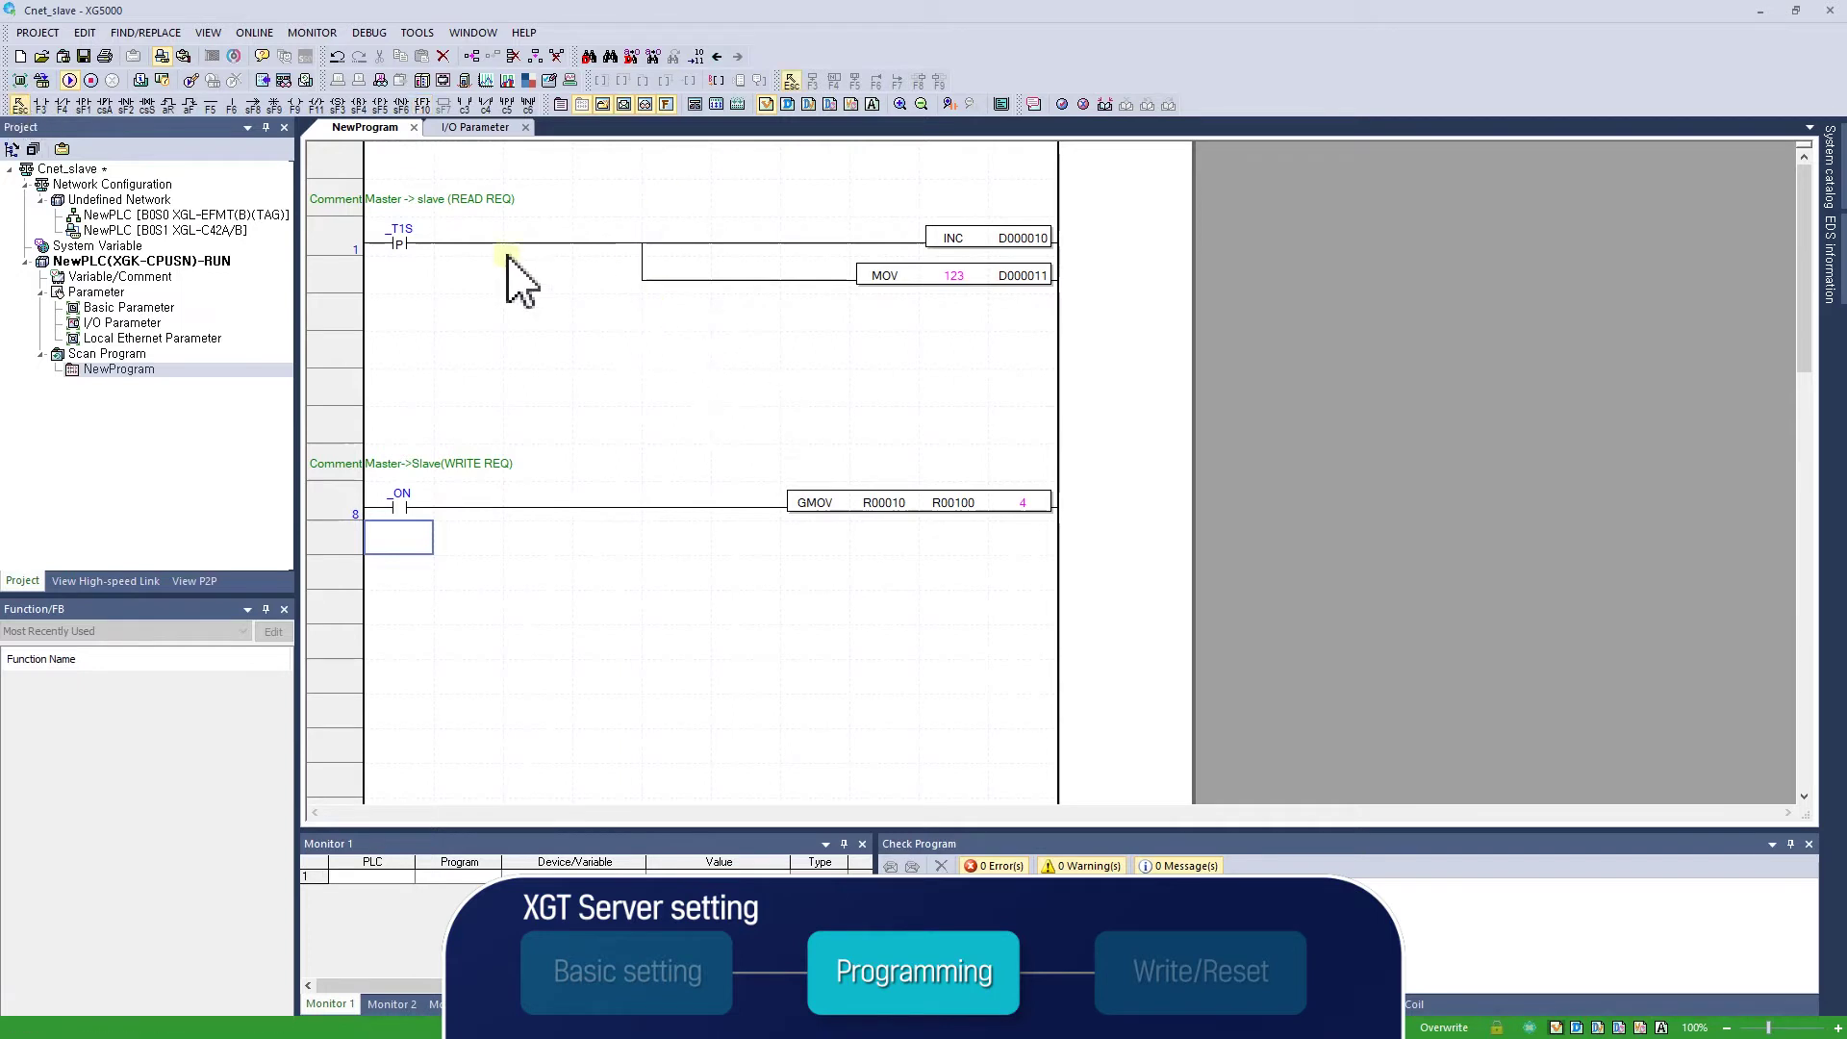
left_click(348, 248)
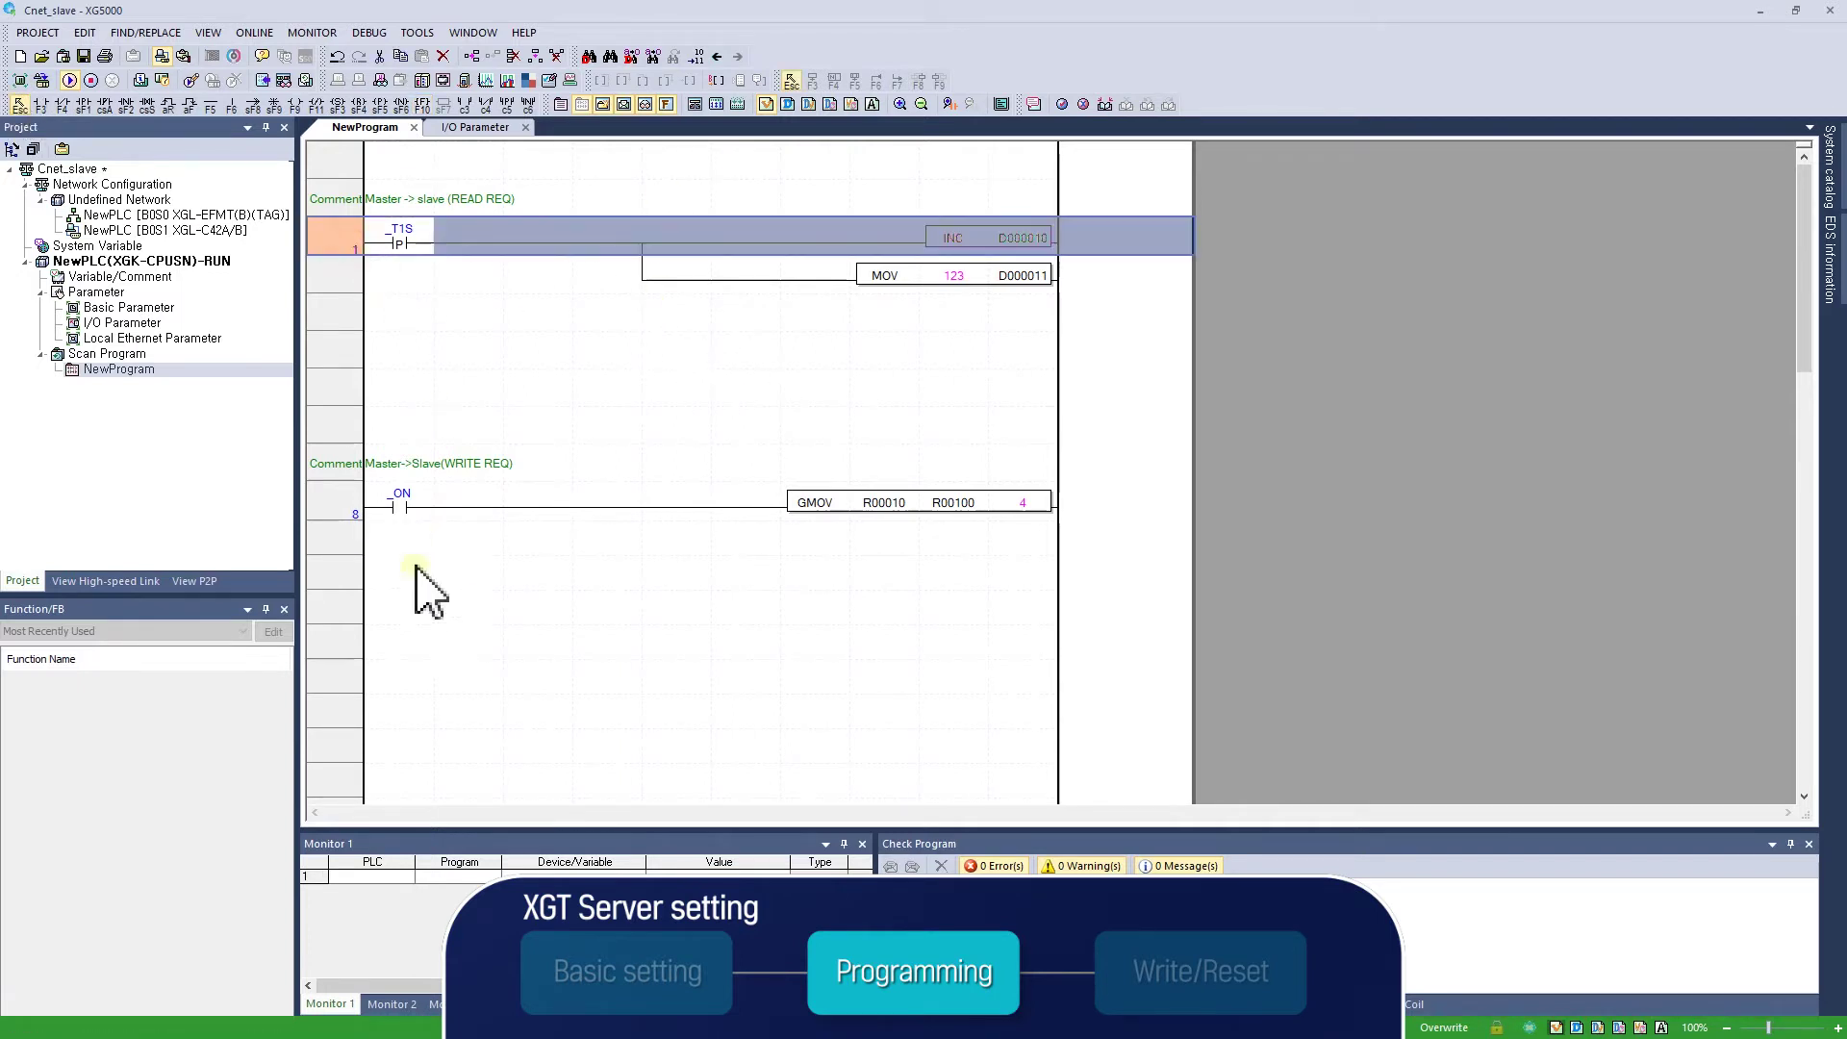
left_click(348, 510)
left_click(875, 358)
scroll(510, 380, "up", 2)
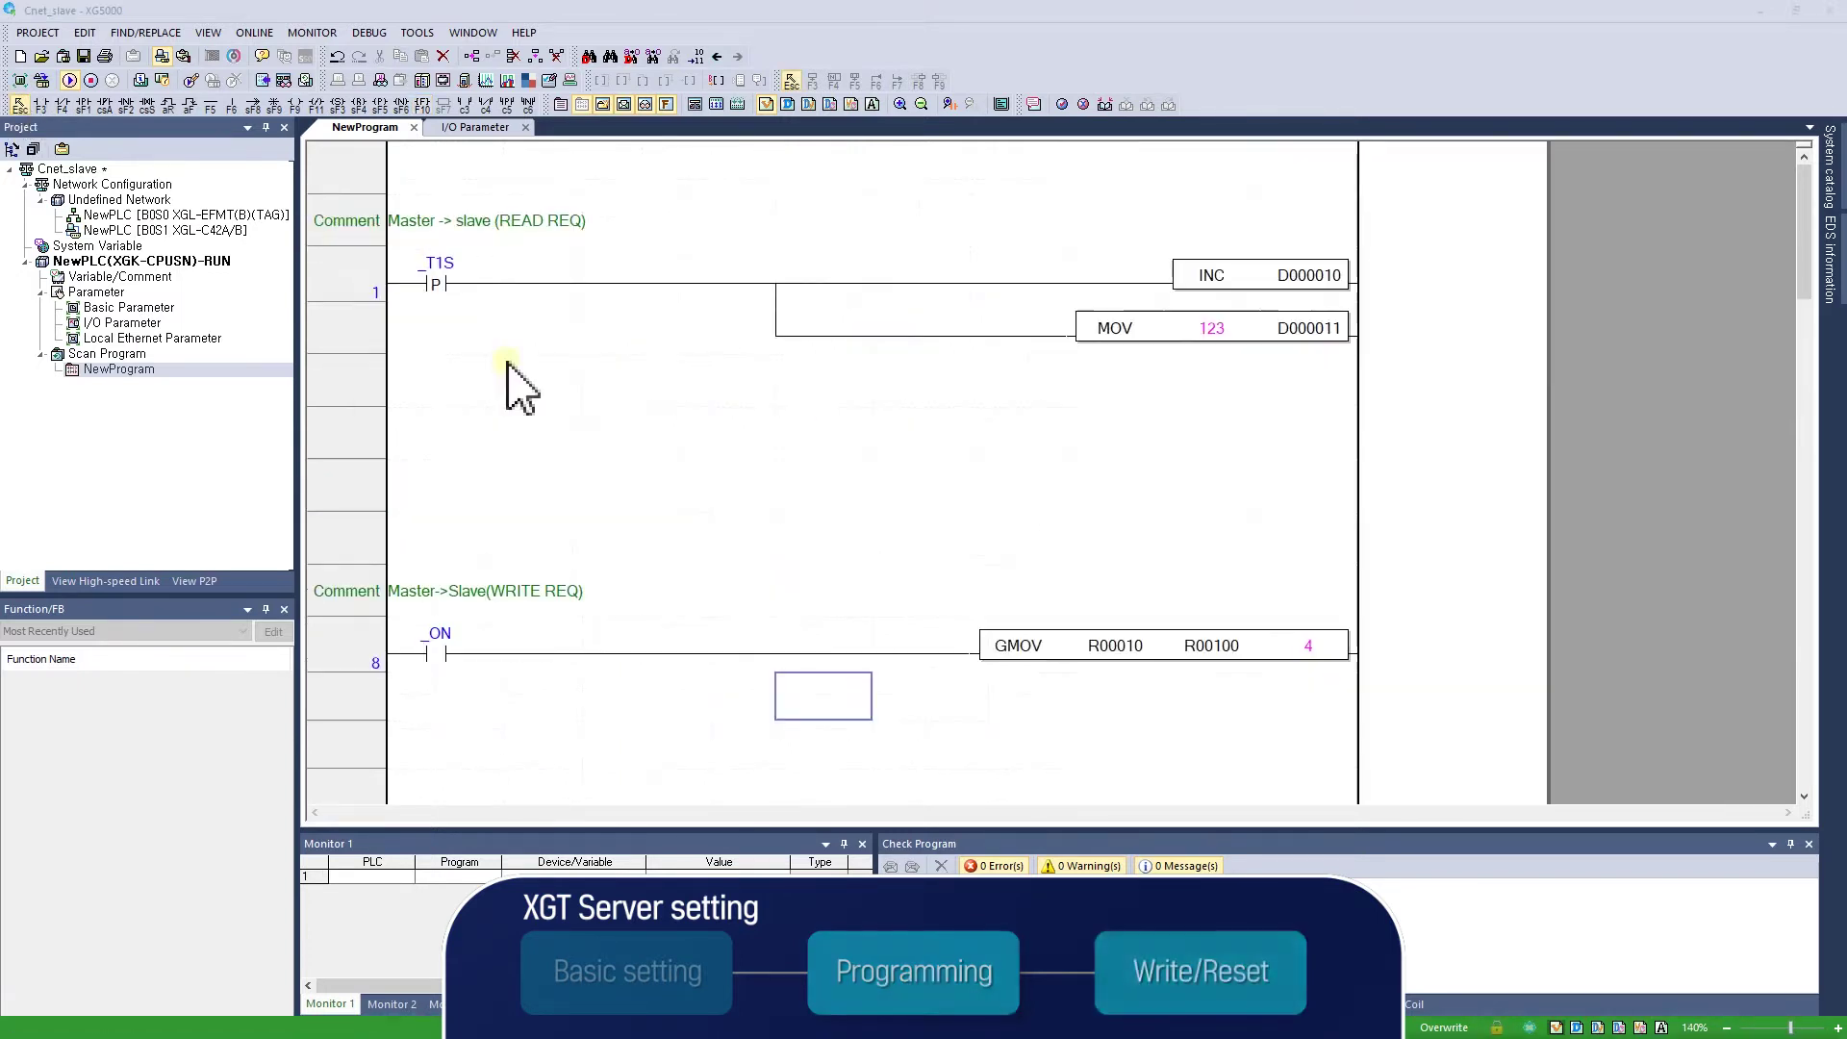
Write the program and parameters to the slave PLC, stopping it for the download, then switch to RUN.
left_click(266, 39)
left_click(336, 207)
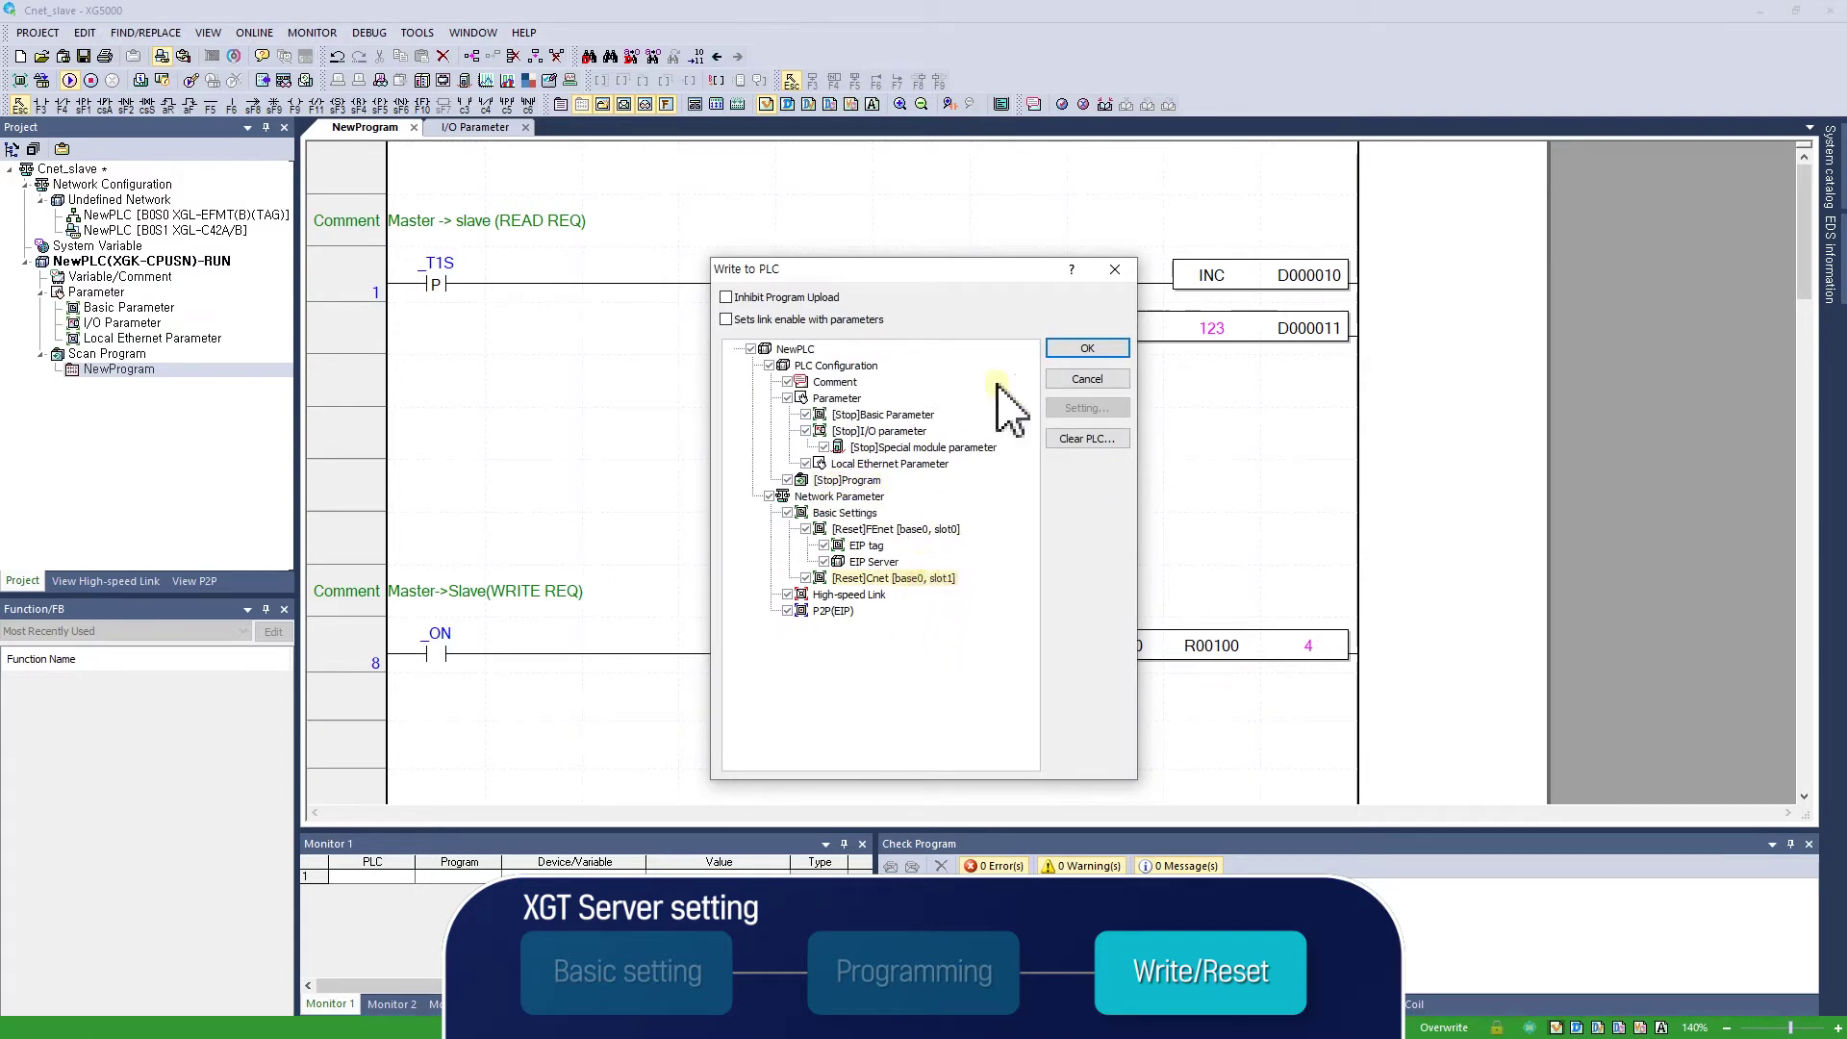
left_click(1084, 354)
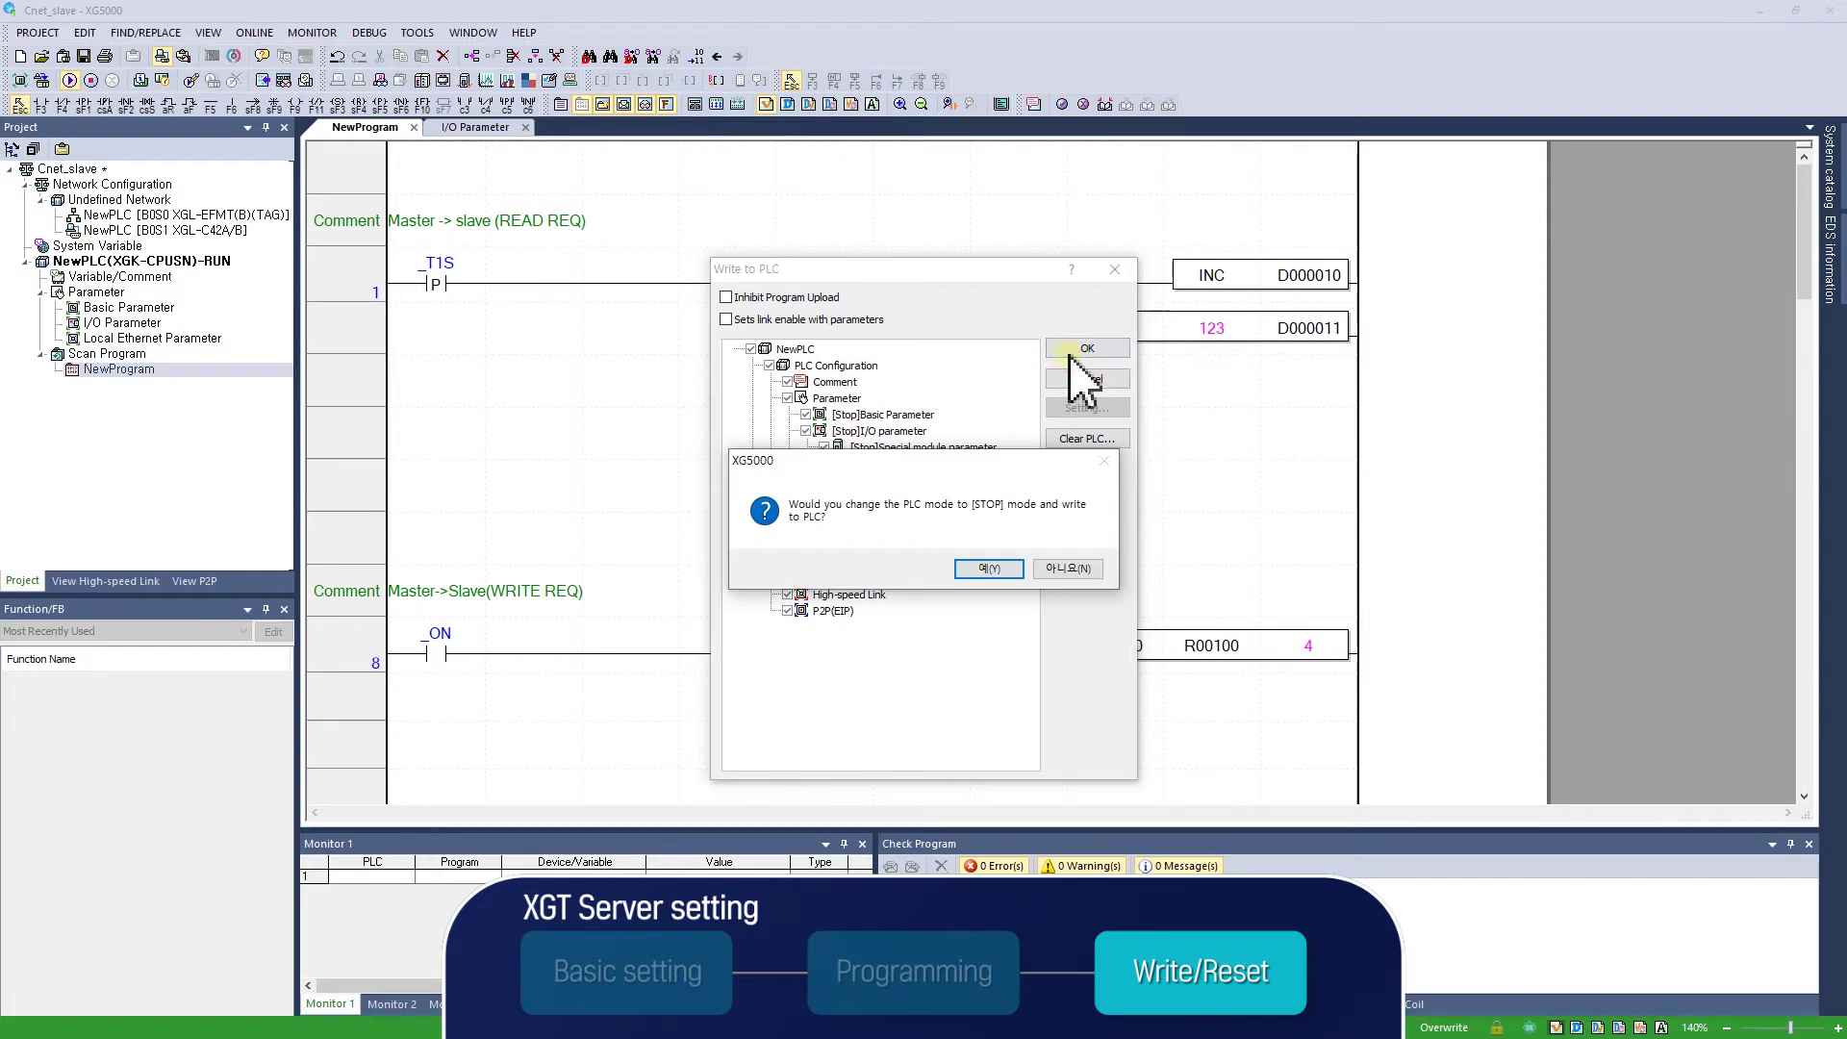
left_click(989, 570)
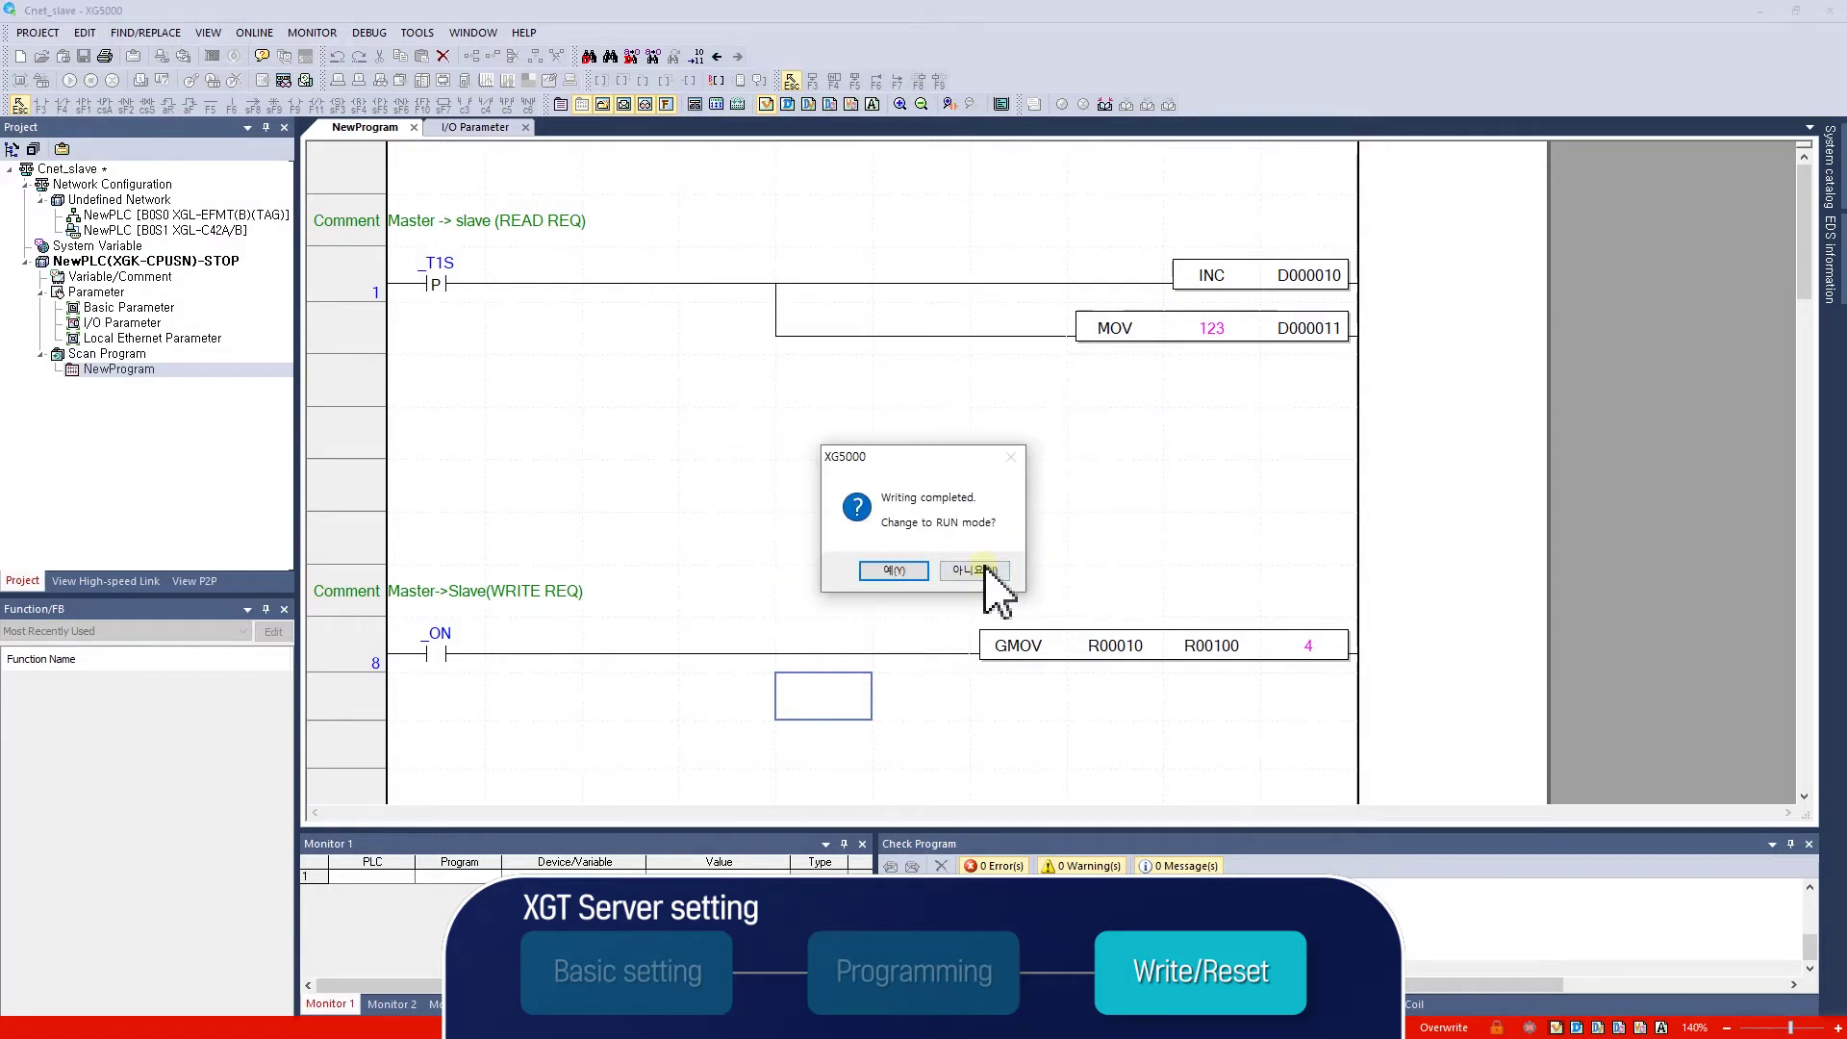
left_click(895, 571)
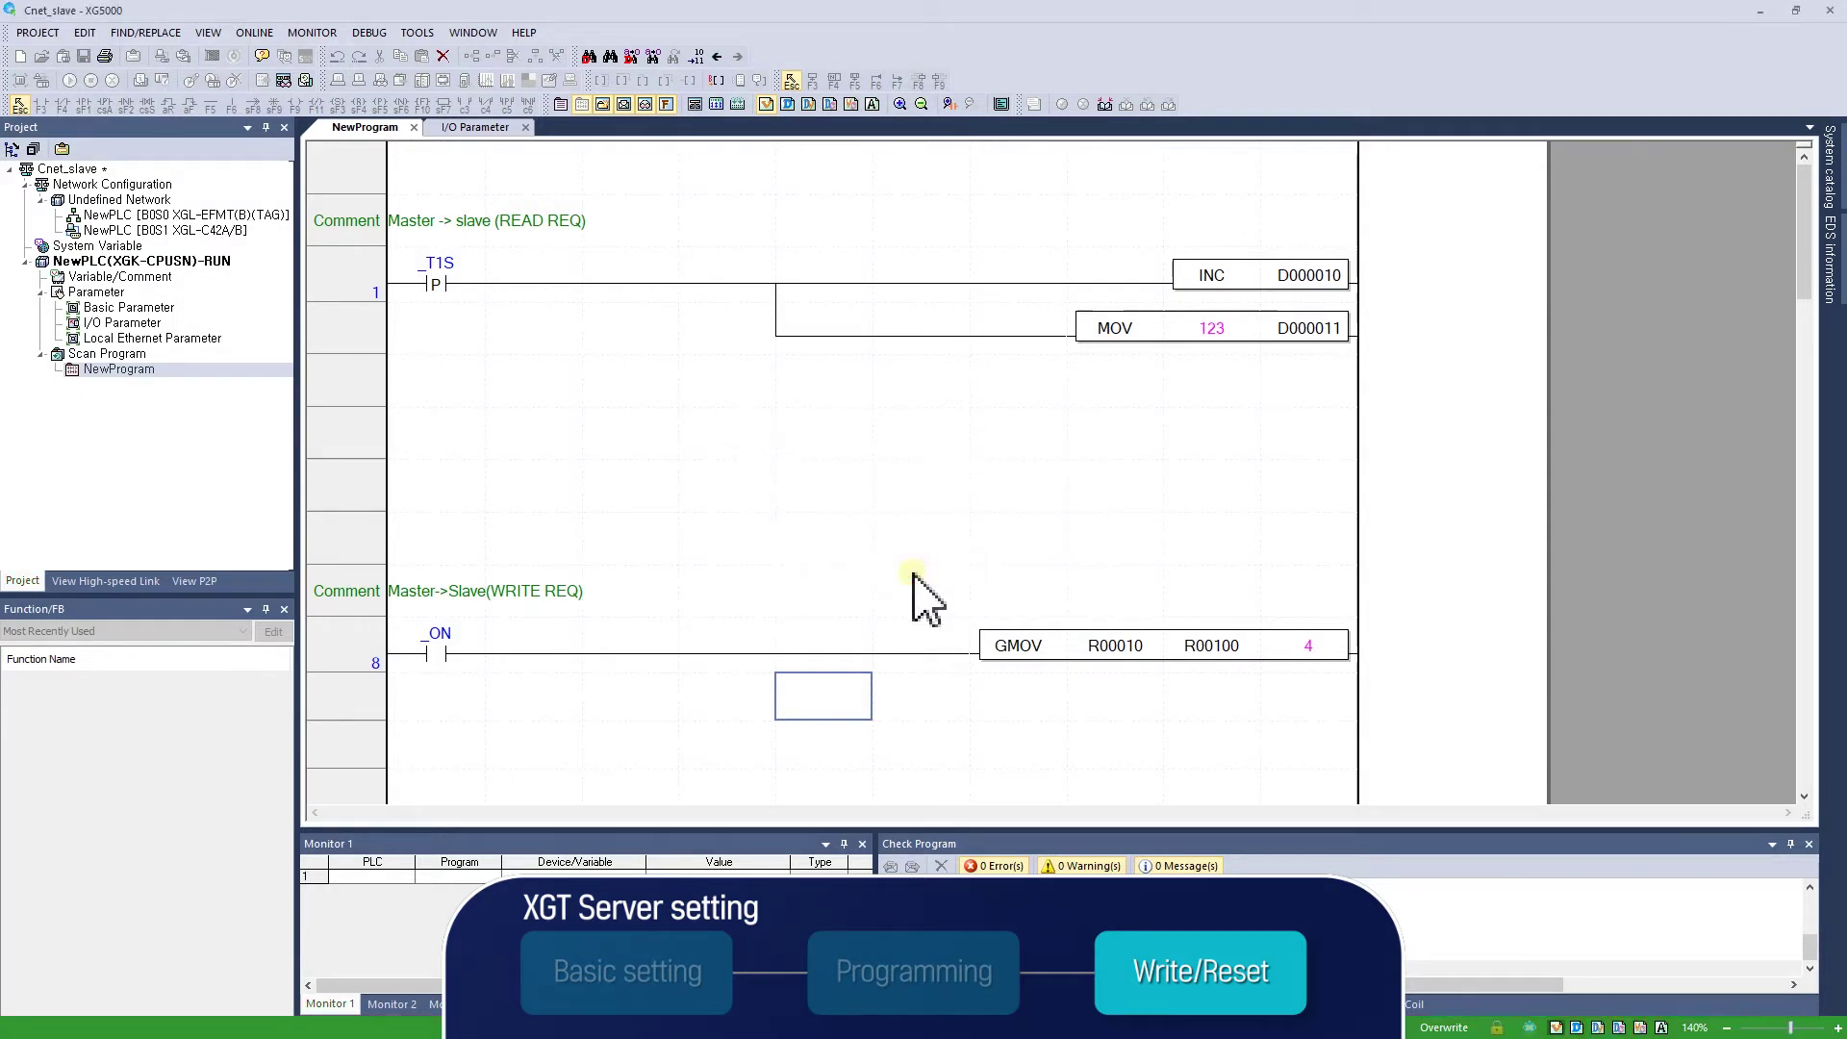
Dismiss the parameter-changed warning and reset the Cnet module in base 0, slot 1.
left_click(1049, 570)
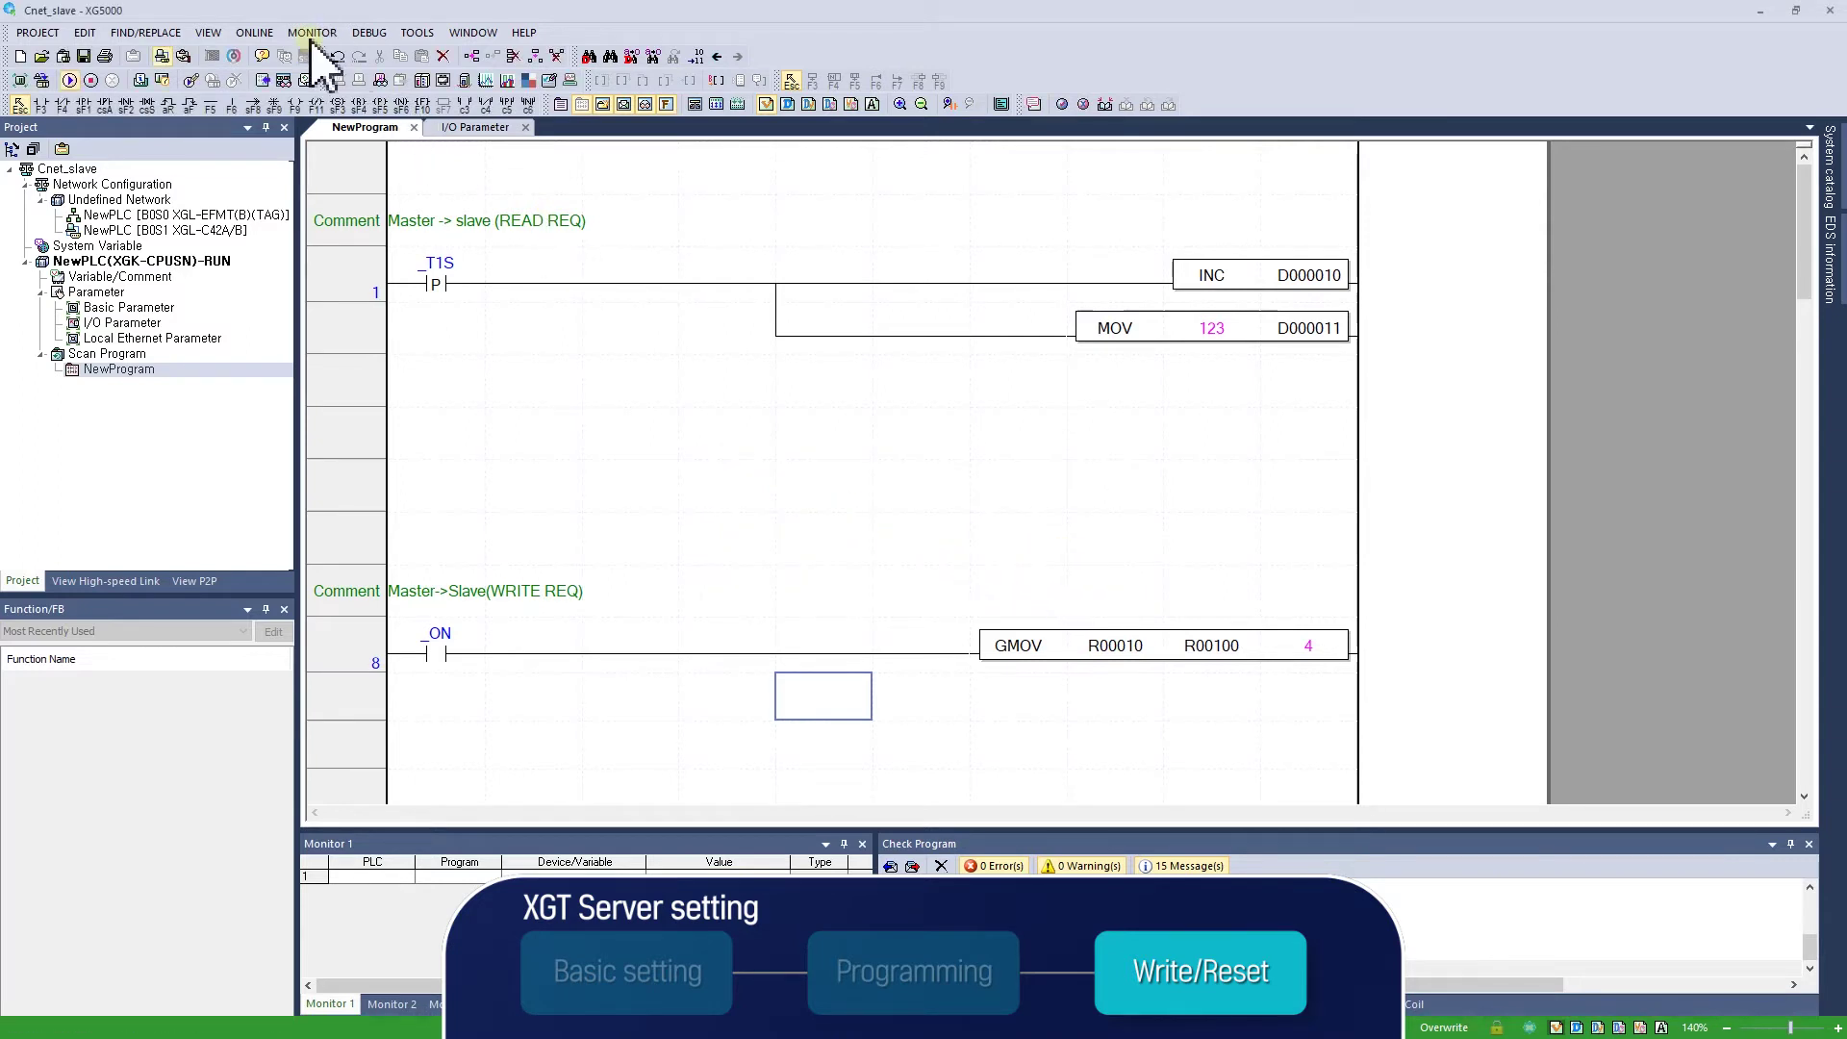
left_click(257, 34)
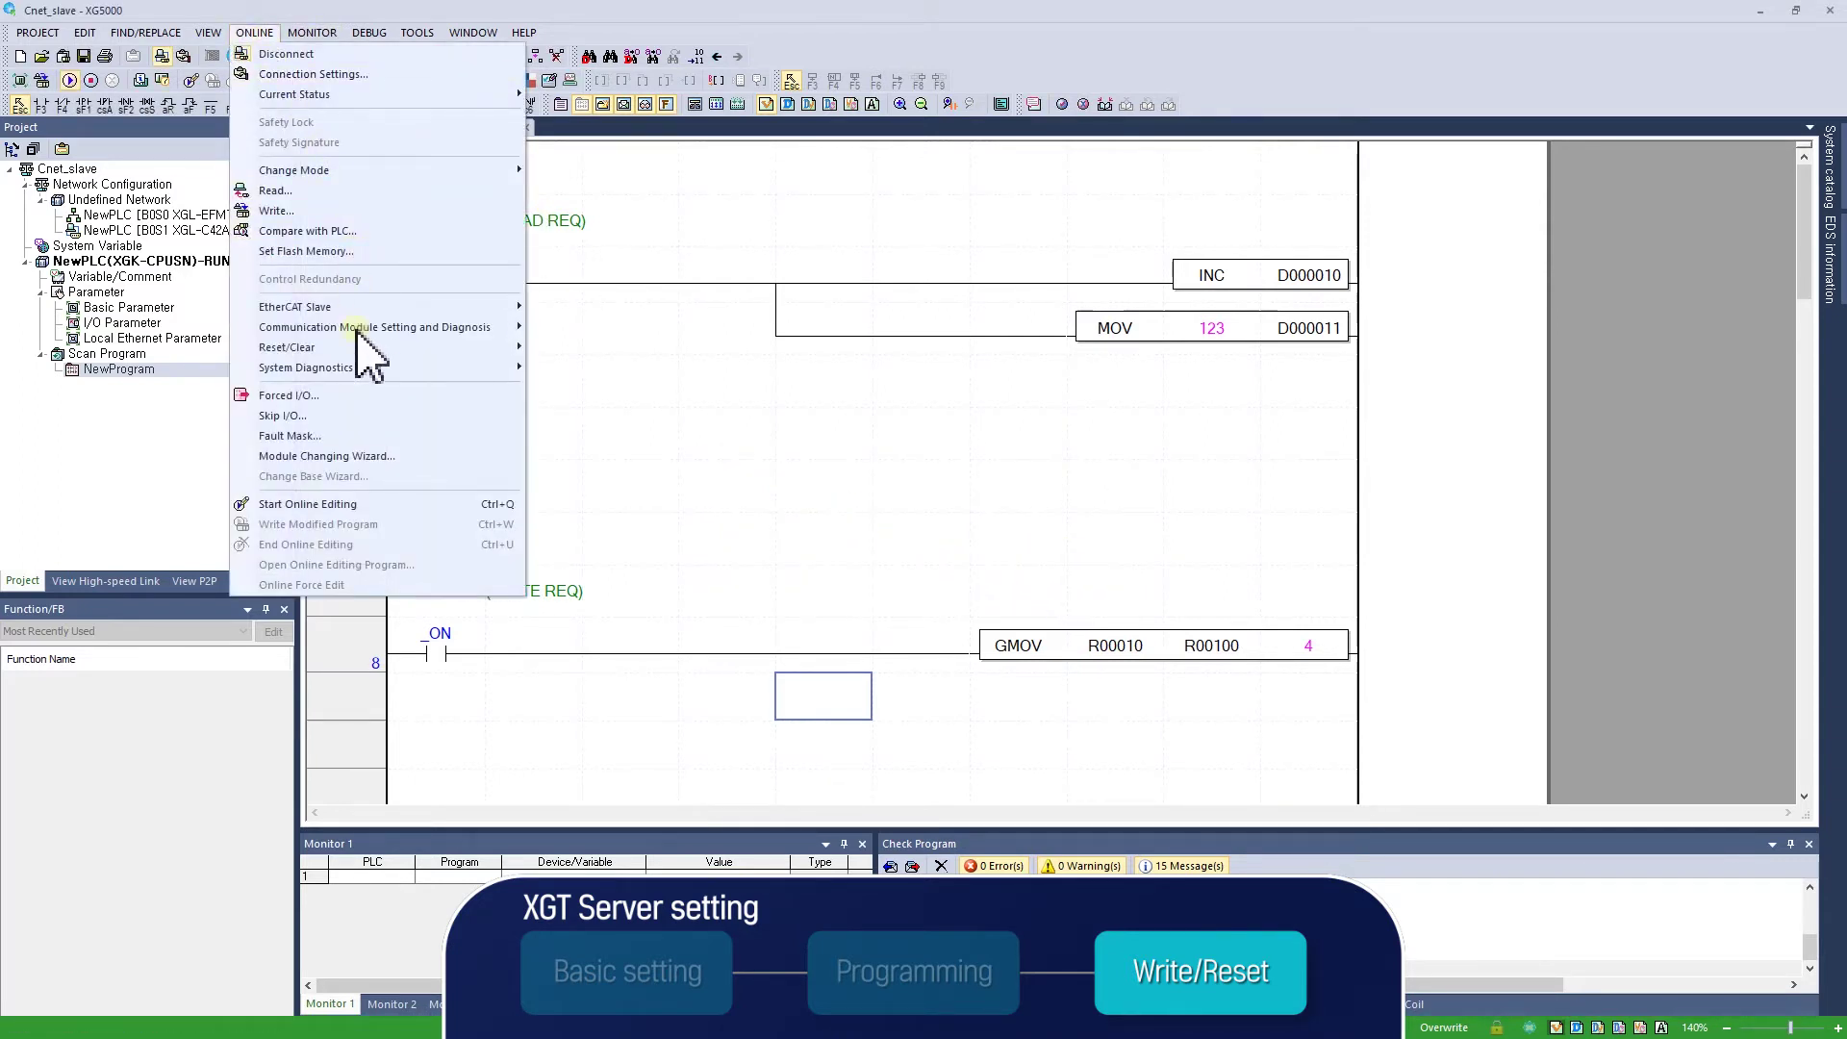
mouse_move(374, 352)
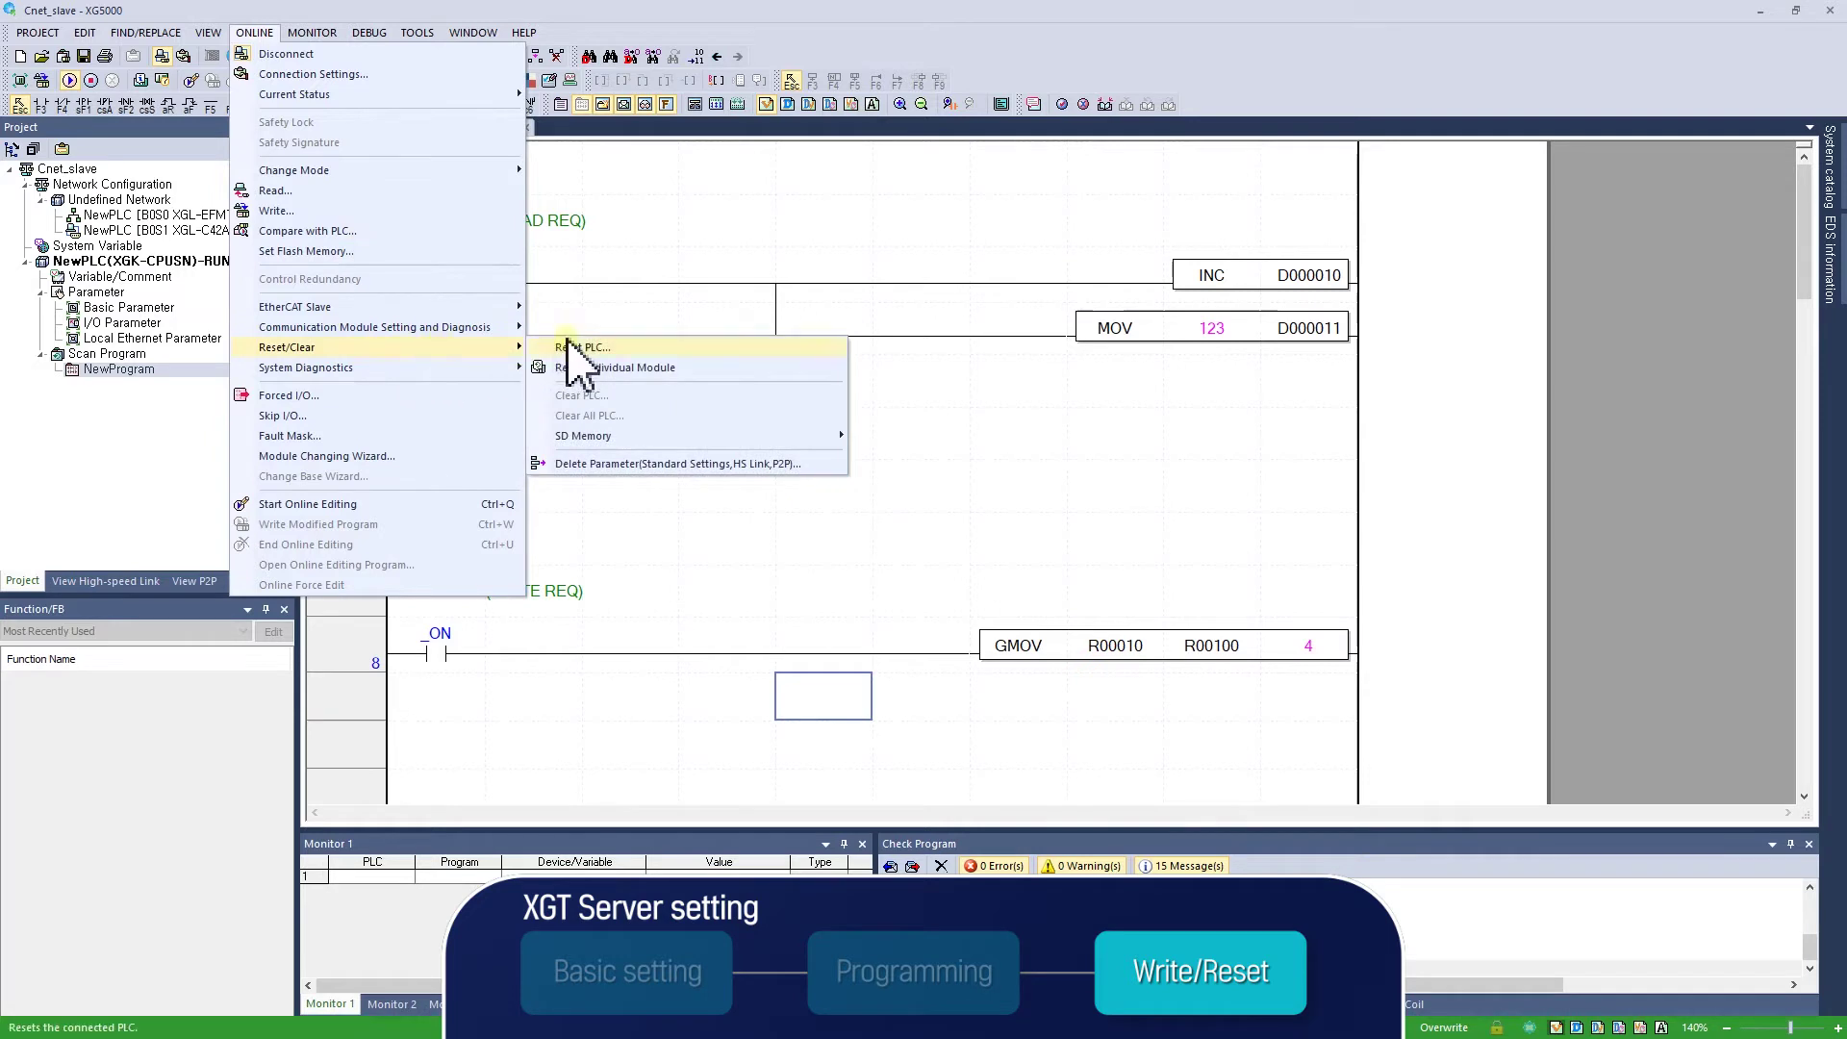
left_click(606, 369)
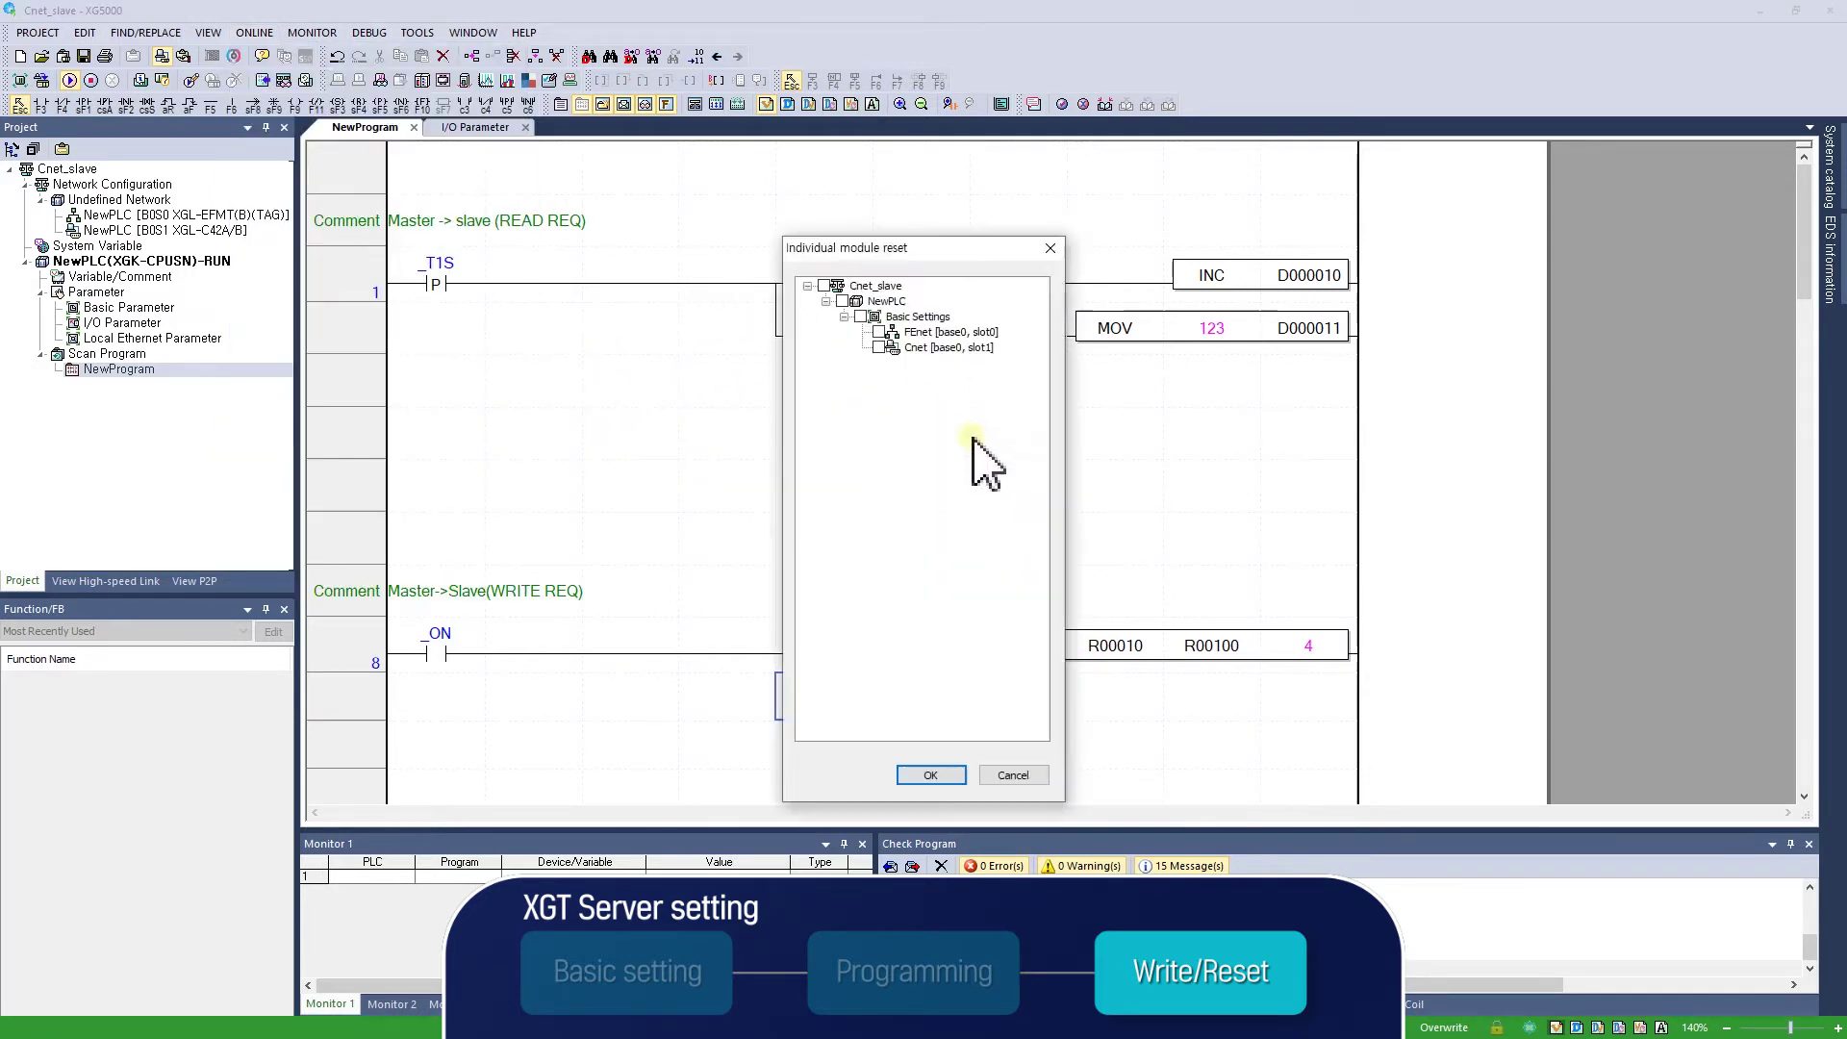
left_click(879, 349)
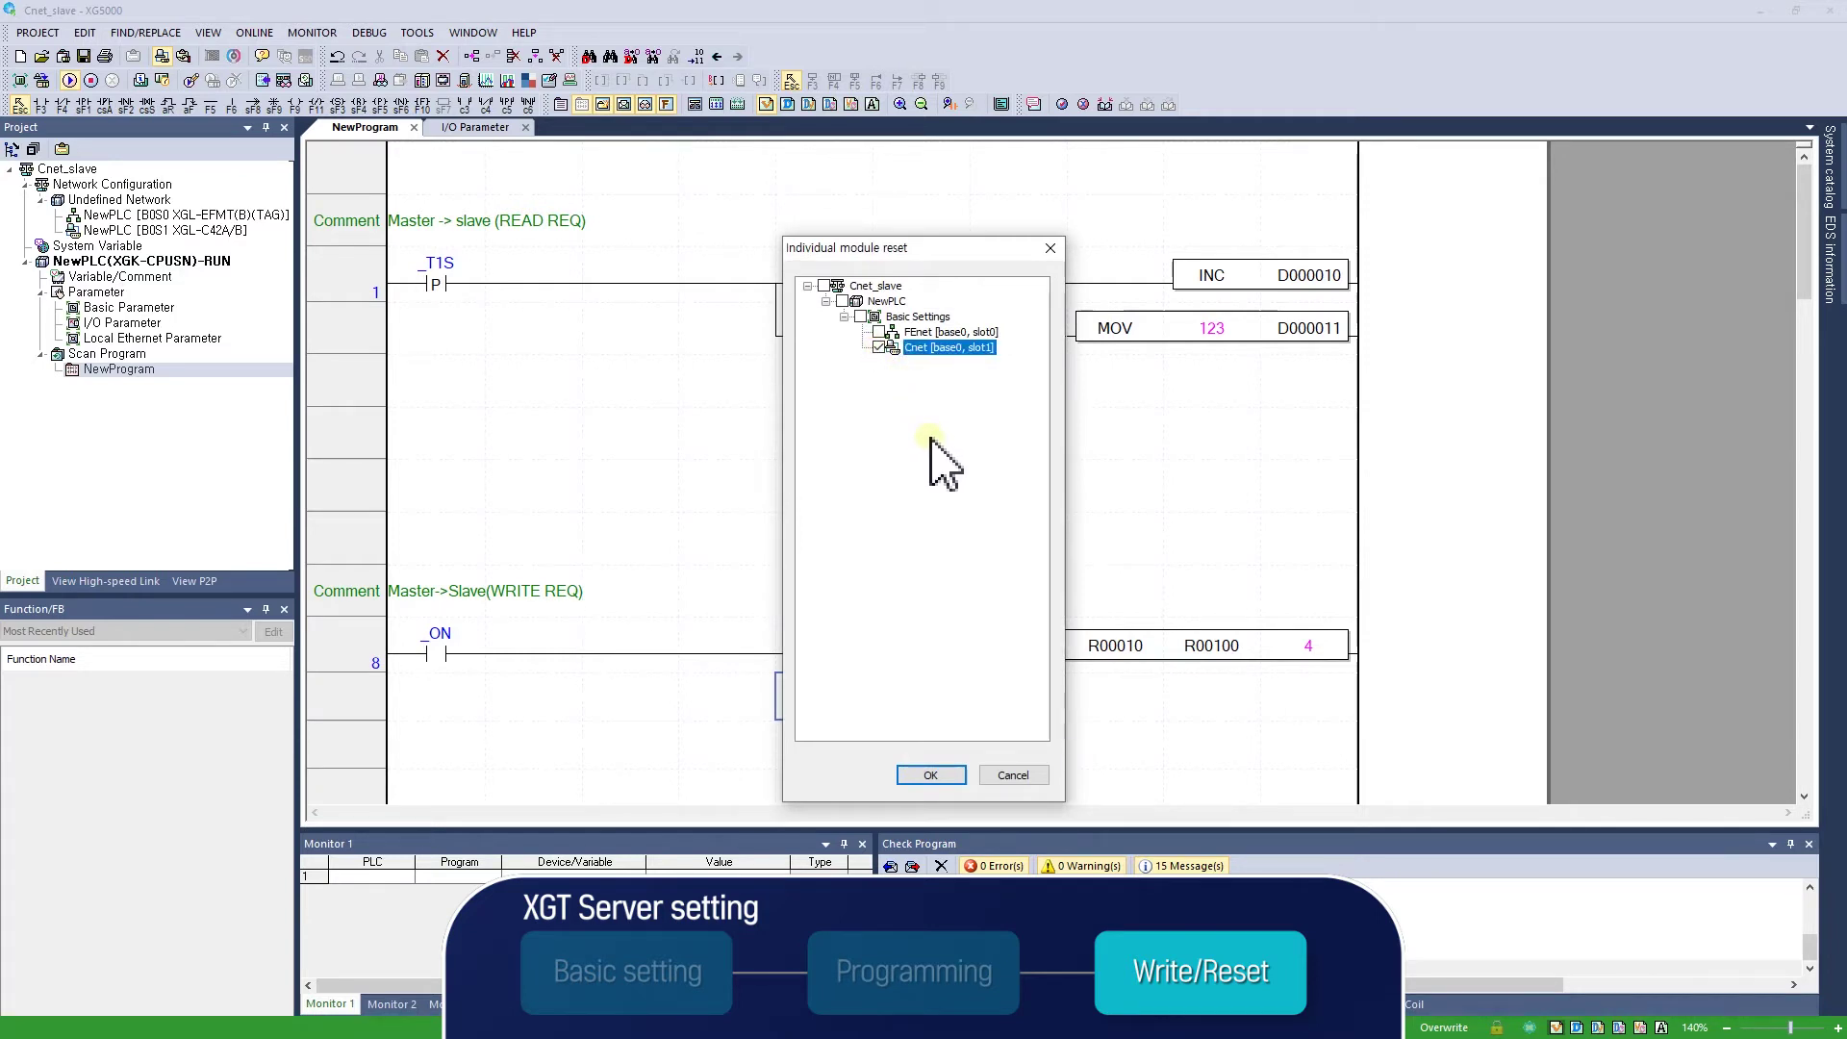
left_click(941, 777)
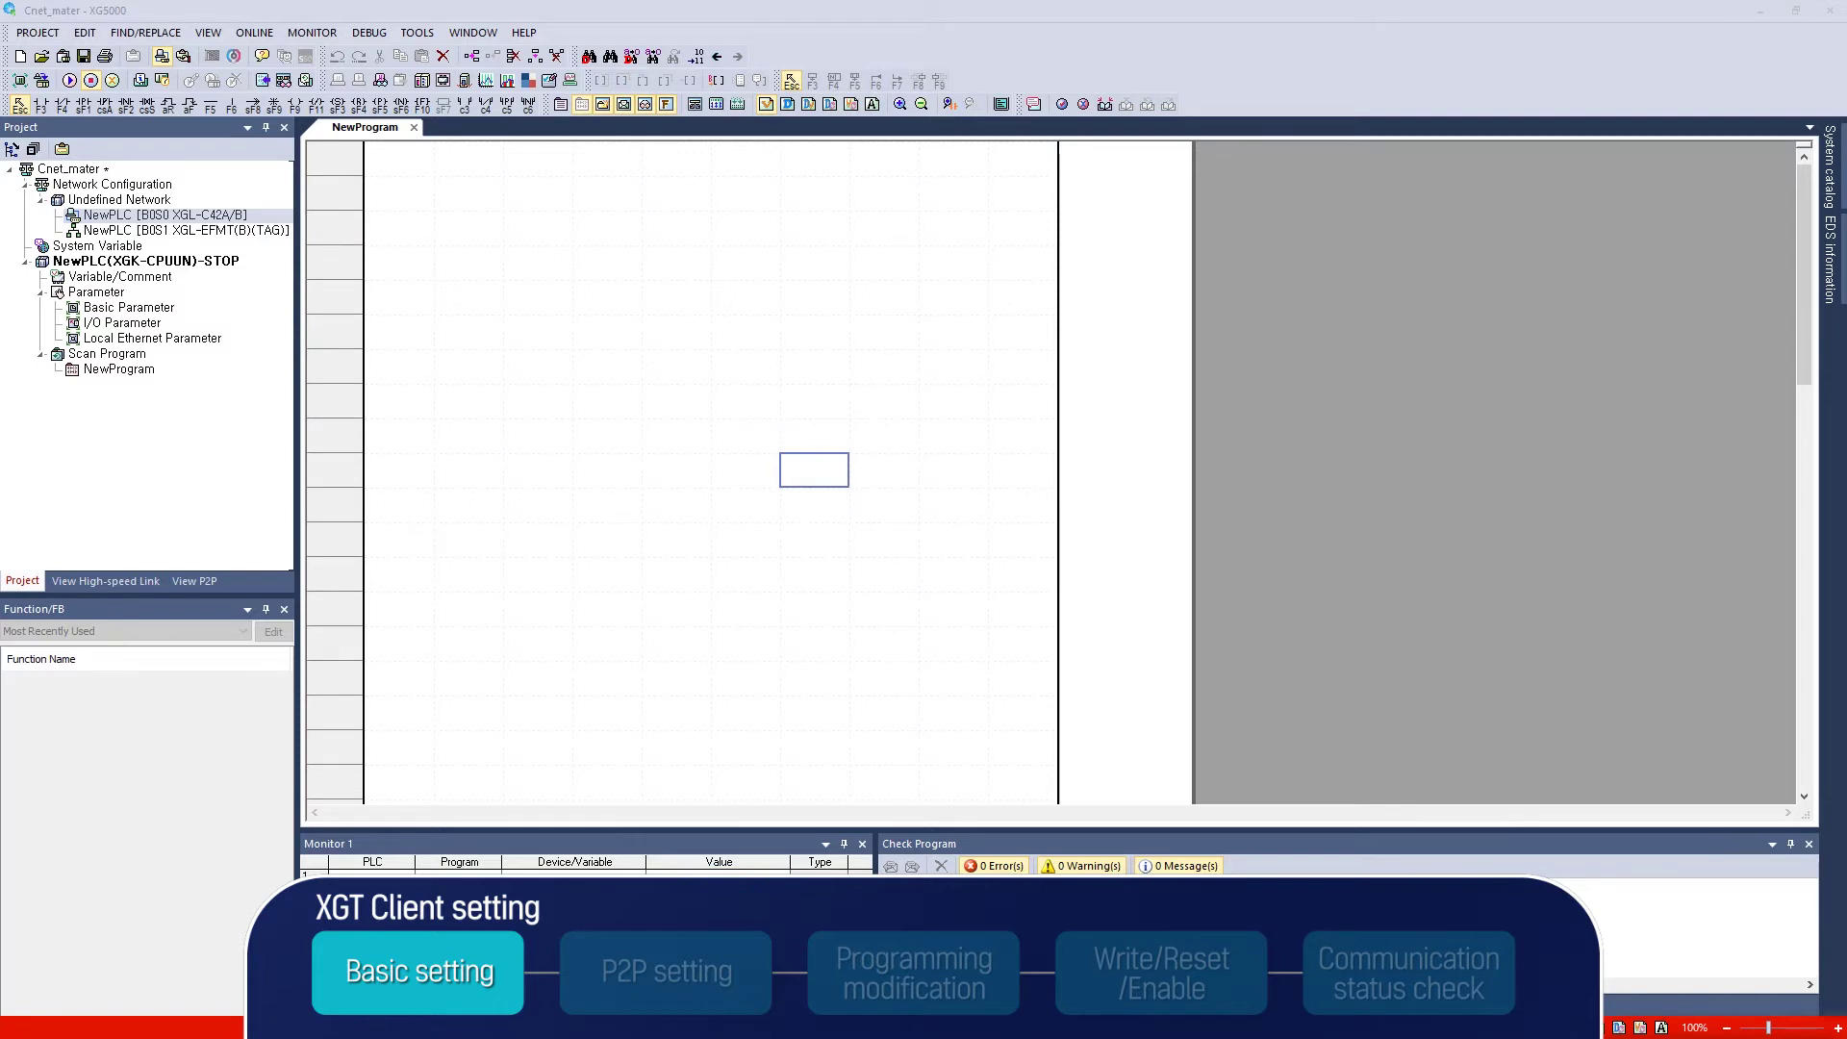
Open the master's I/O parameters and keep XGL-C42A/B as the slot 0 module.
left_click(476, 400)
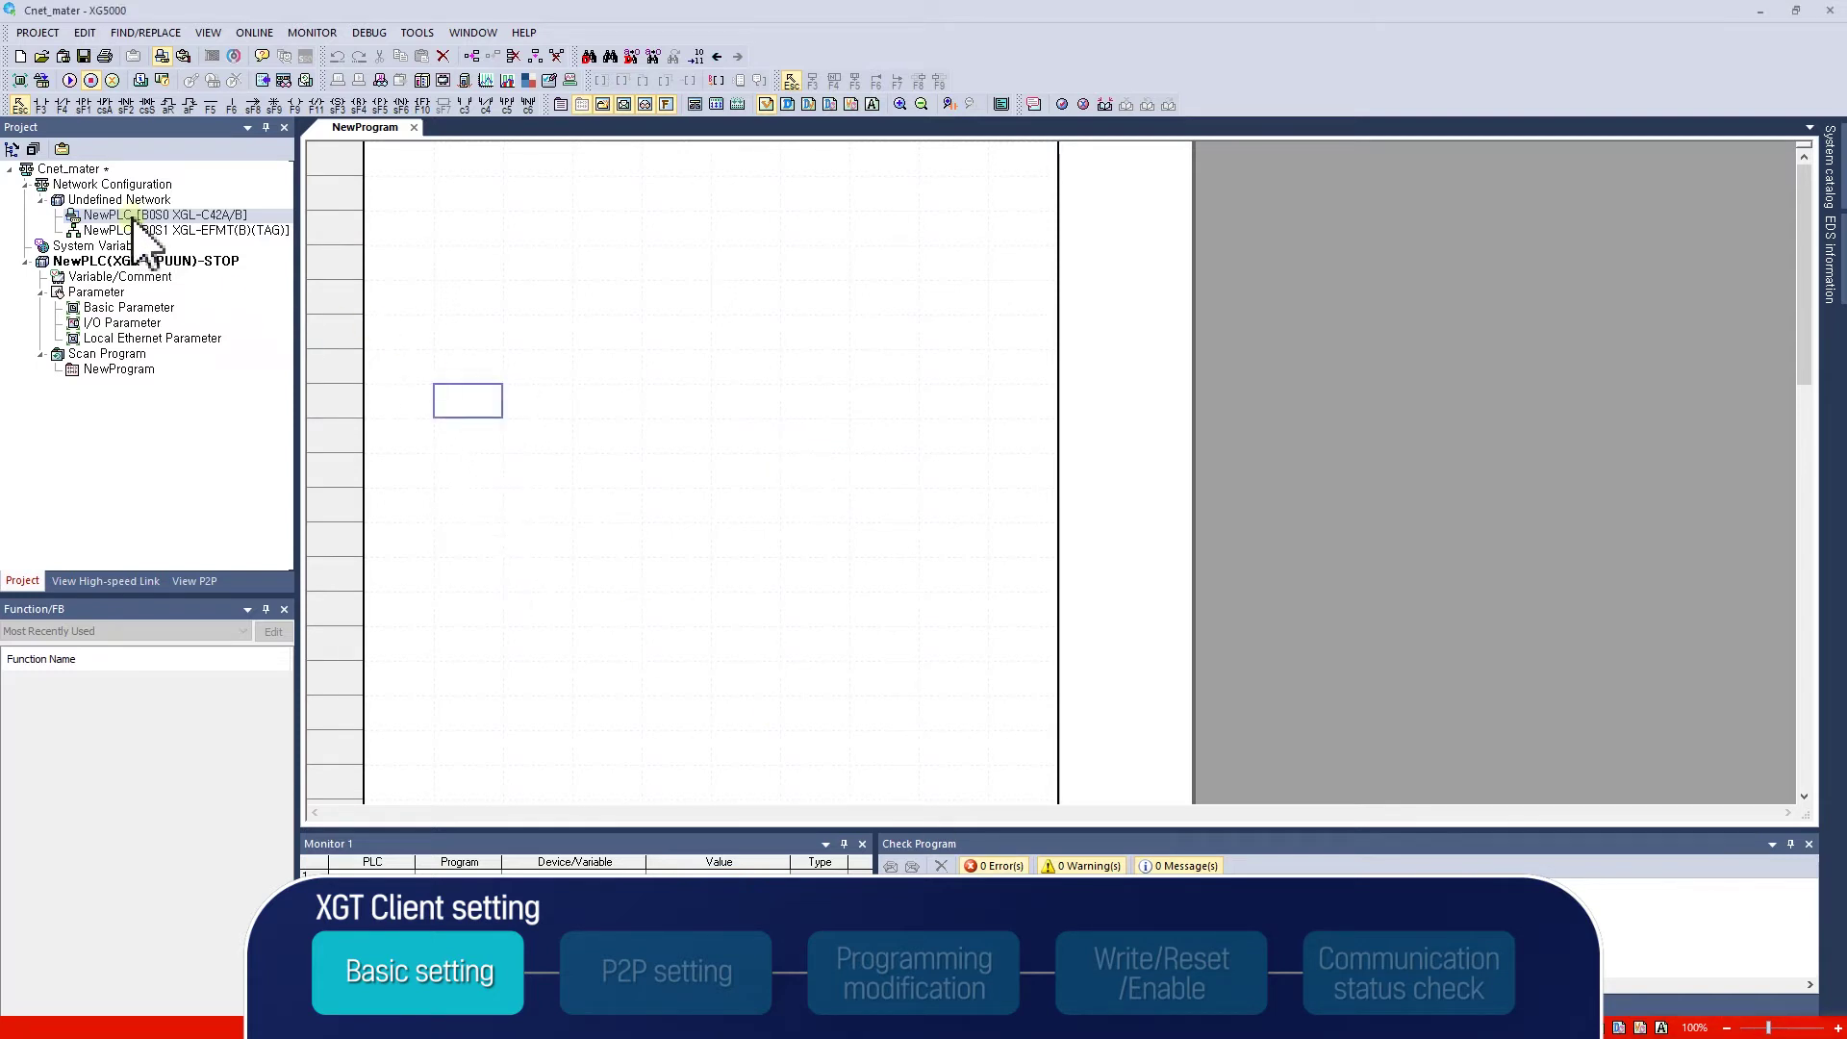
left_click(158, 301)
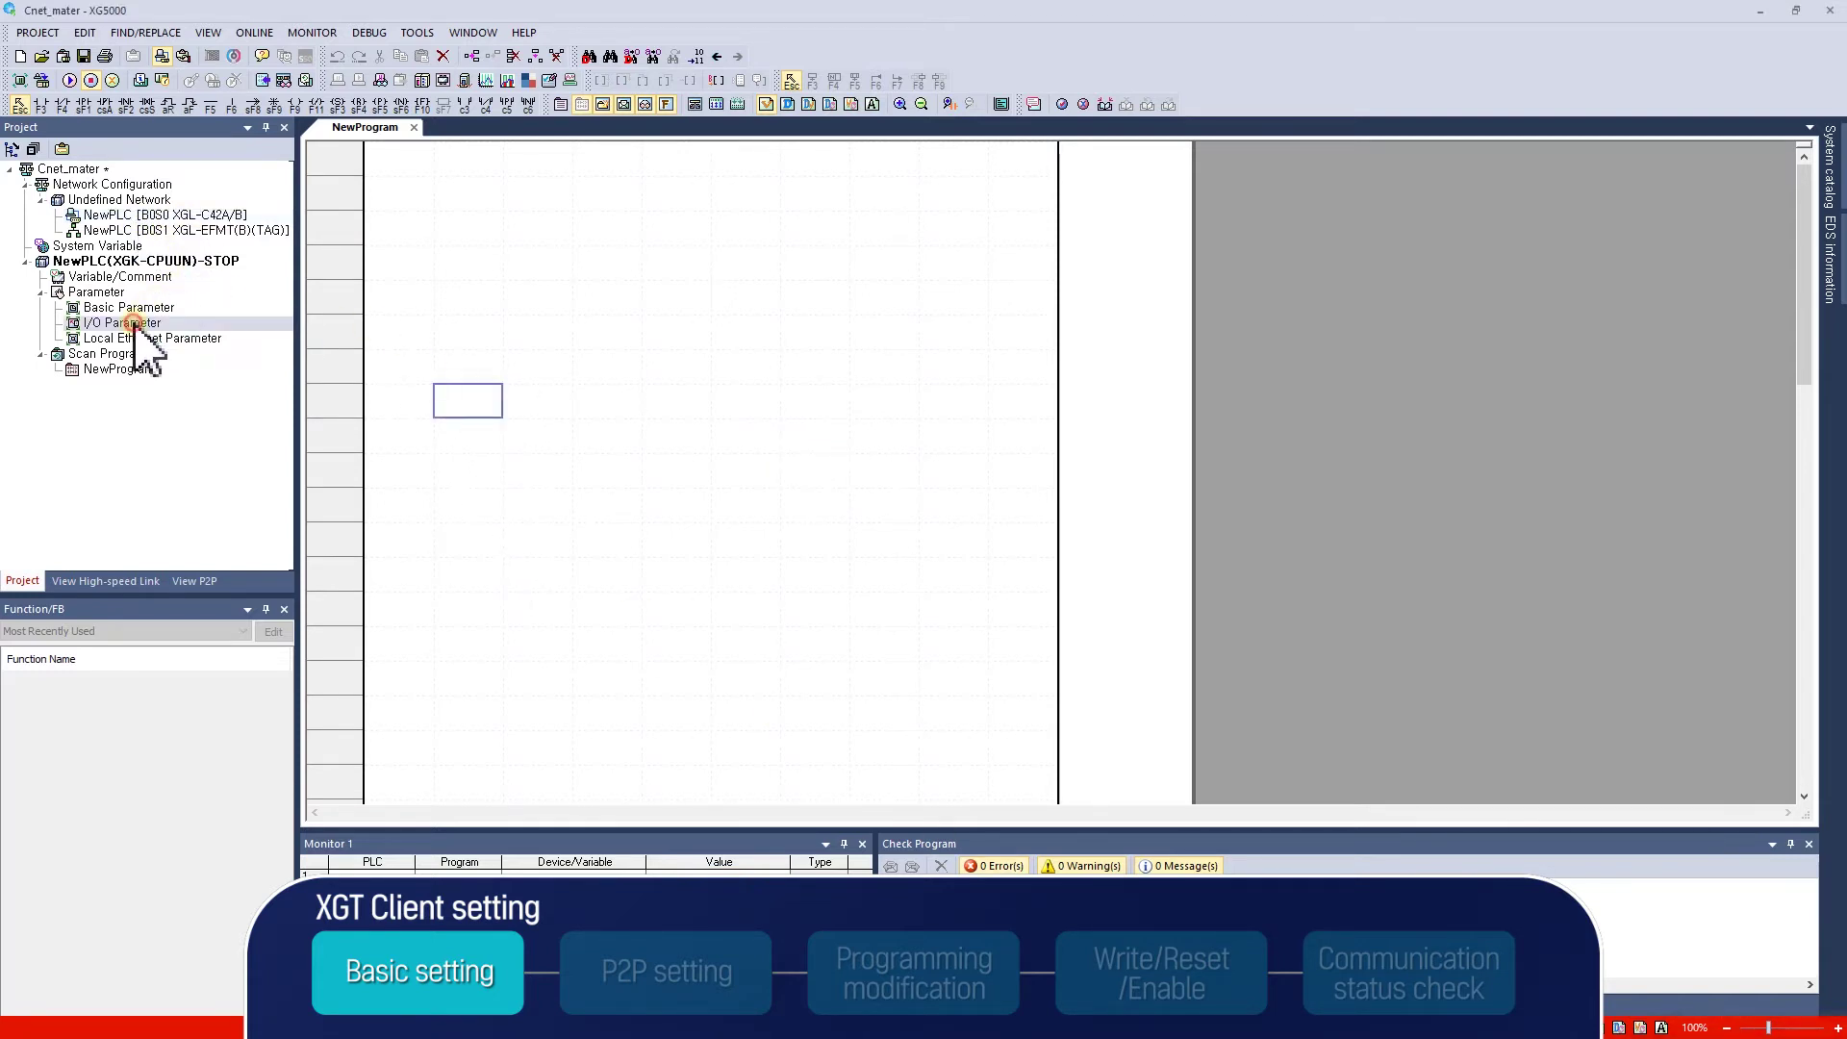
double_click(132, 323)
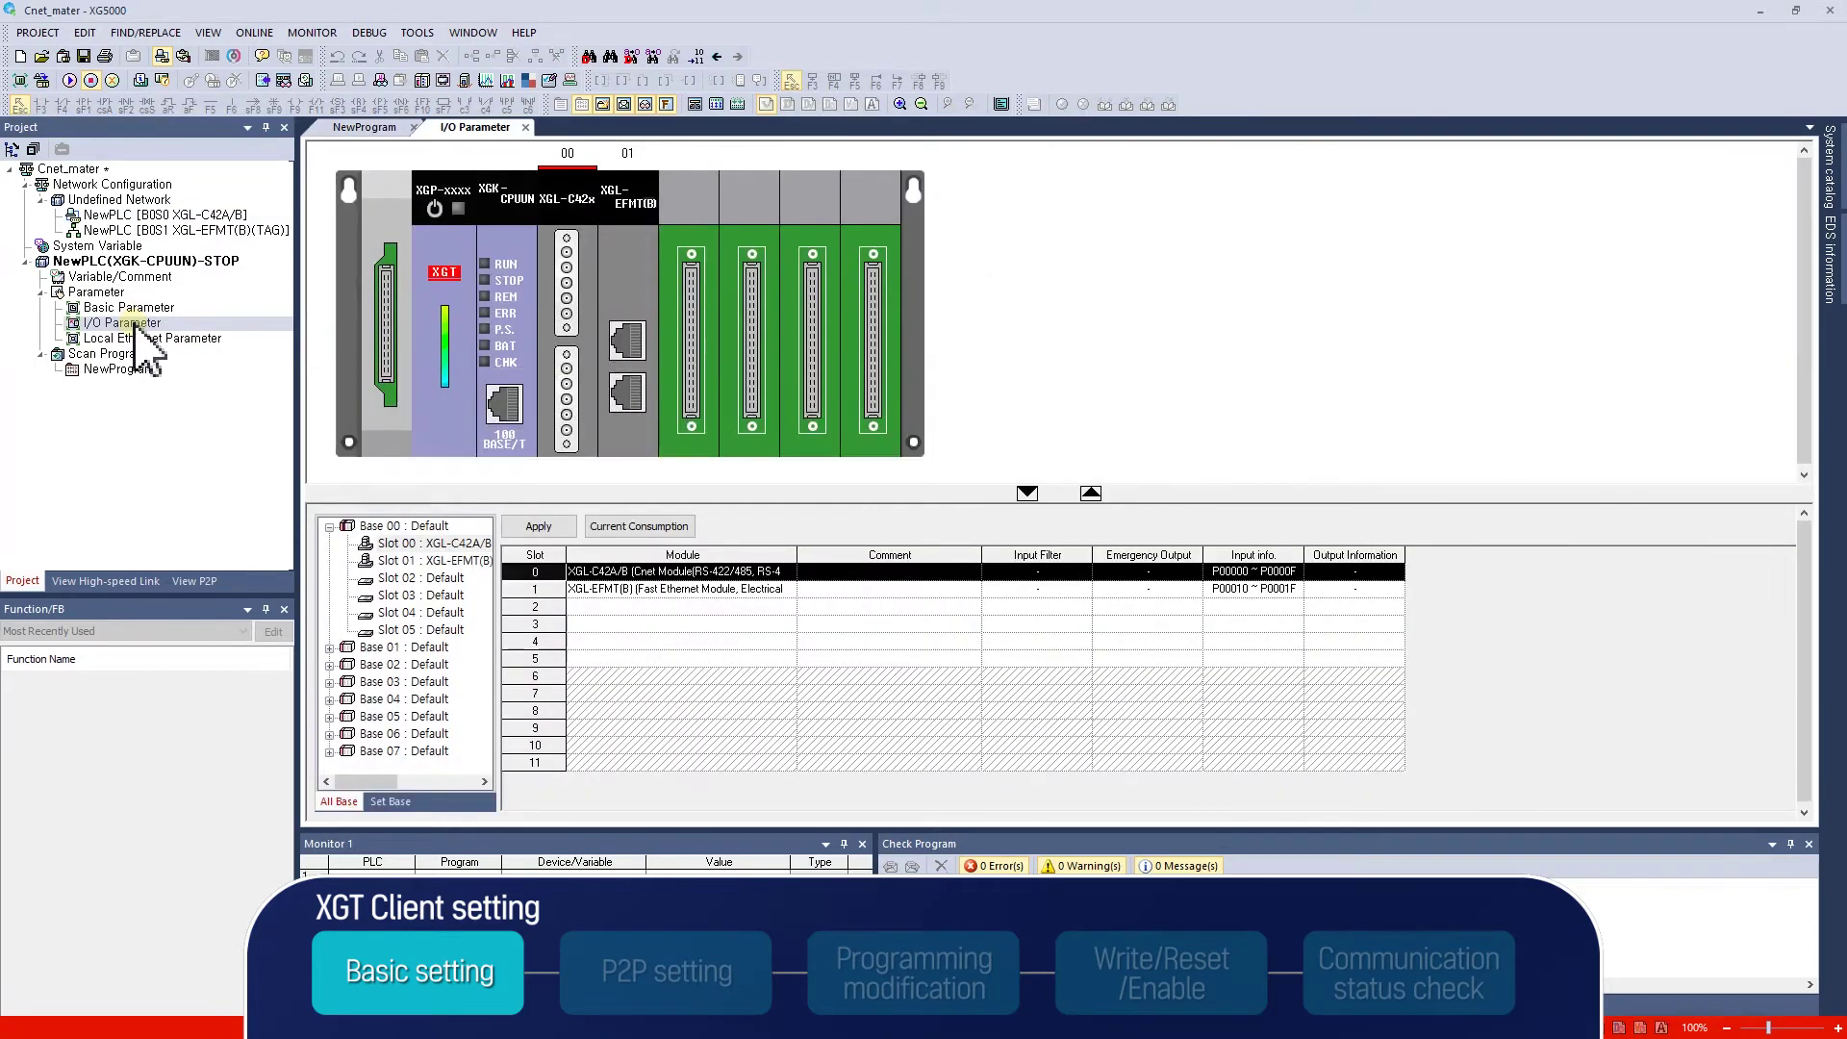
double_click(770, 573)
left_click(787, 572)
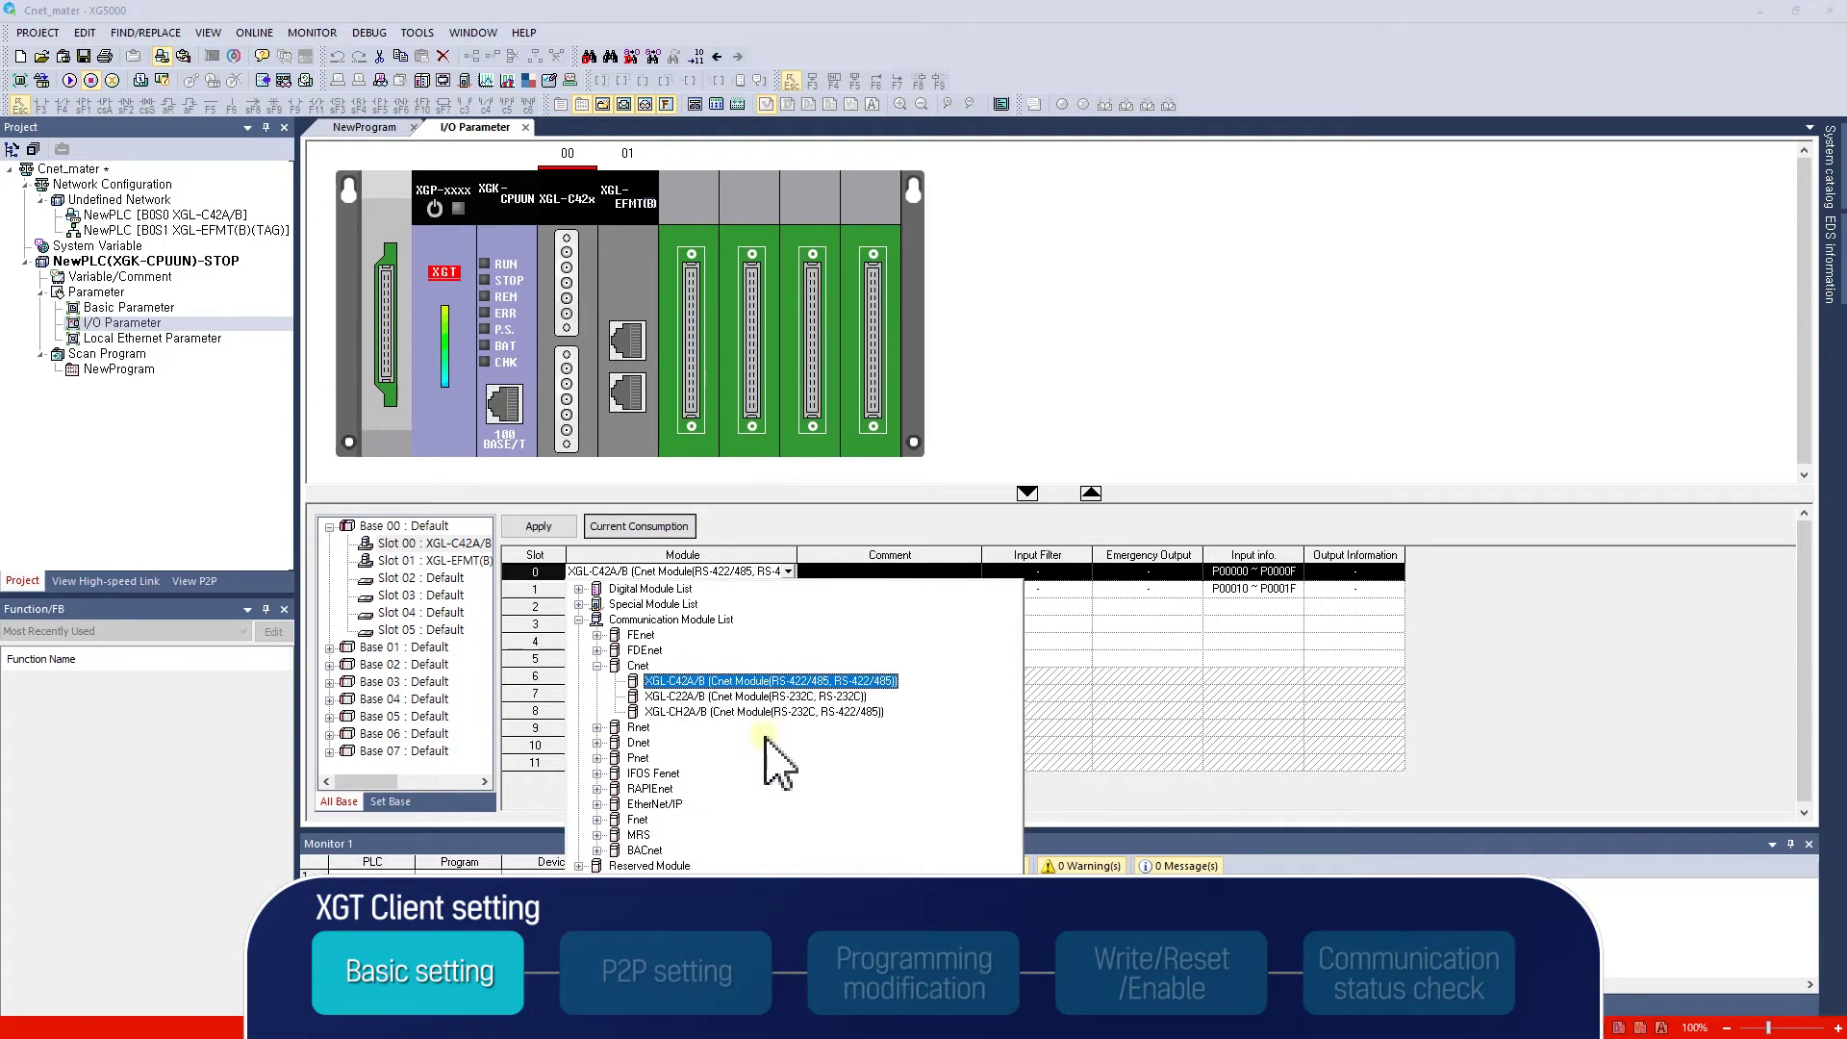
left_click(734, 590)
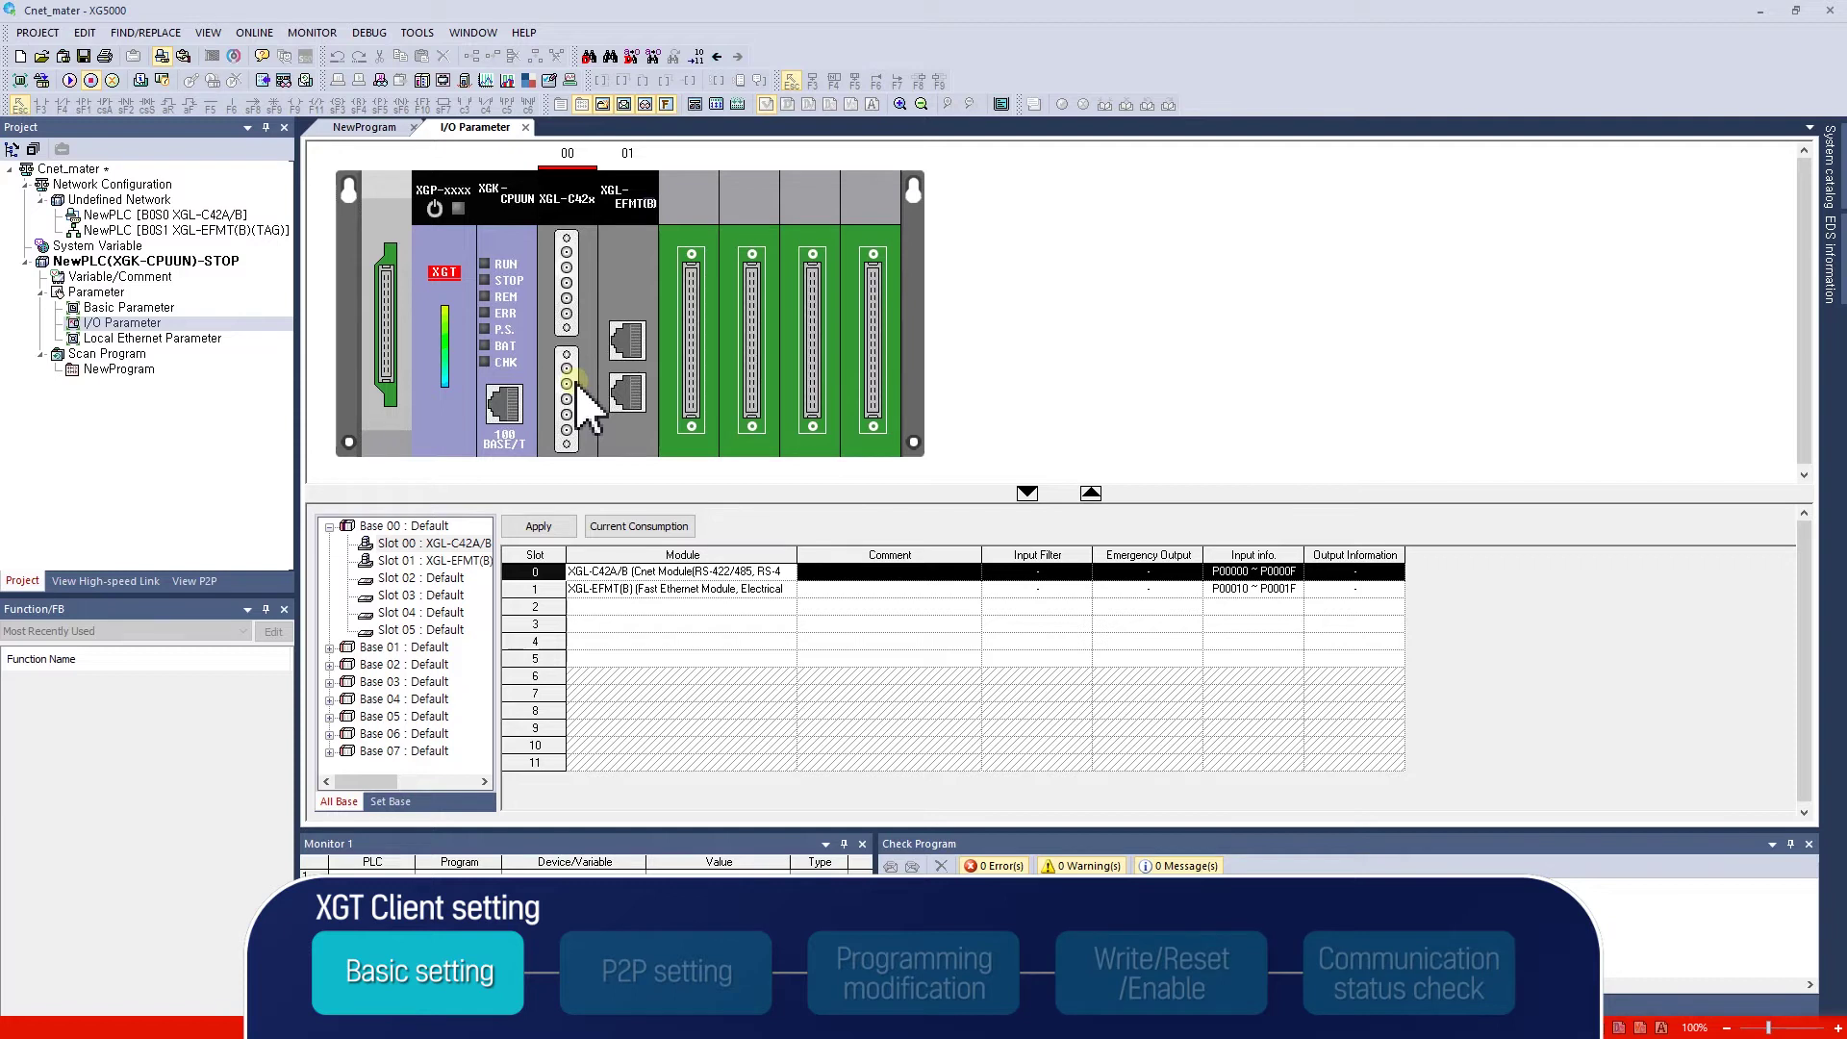
left_click(194, 218)
Set Cnet channel 2 to RS422, 115200 baud, terminating resistor enabled, station 1, Use P2P mode.
double_click(196, 217)
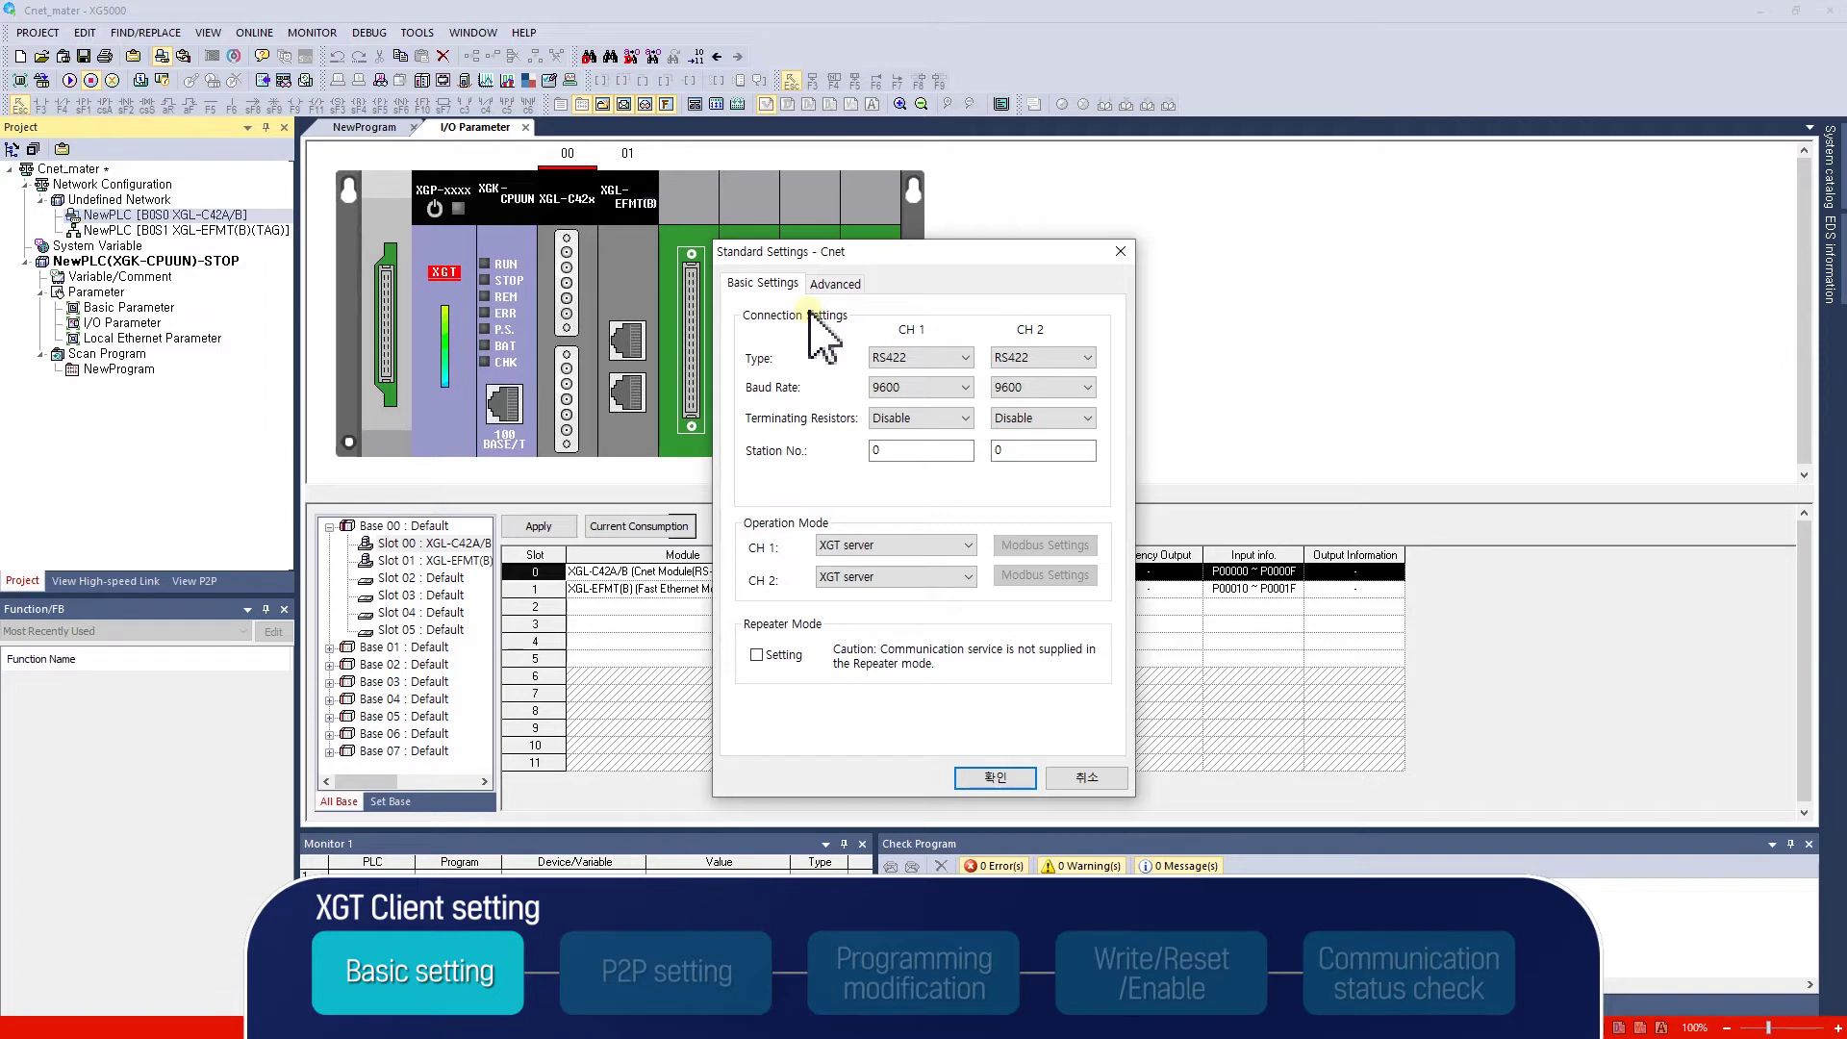
left_click(936, 327)
left_click(1087, 358)
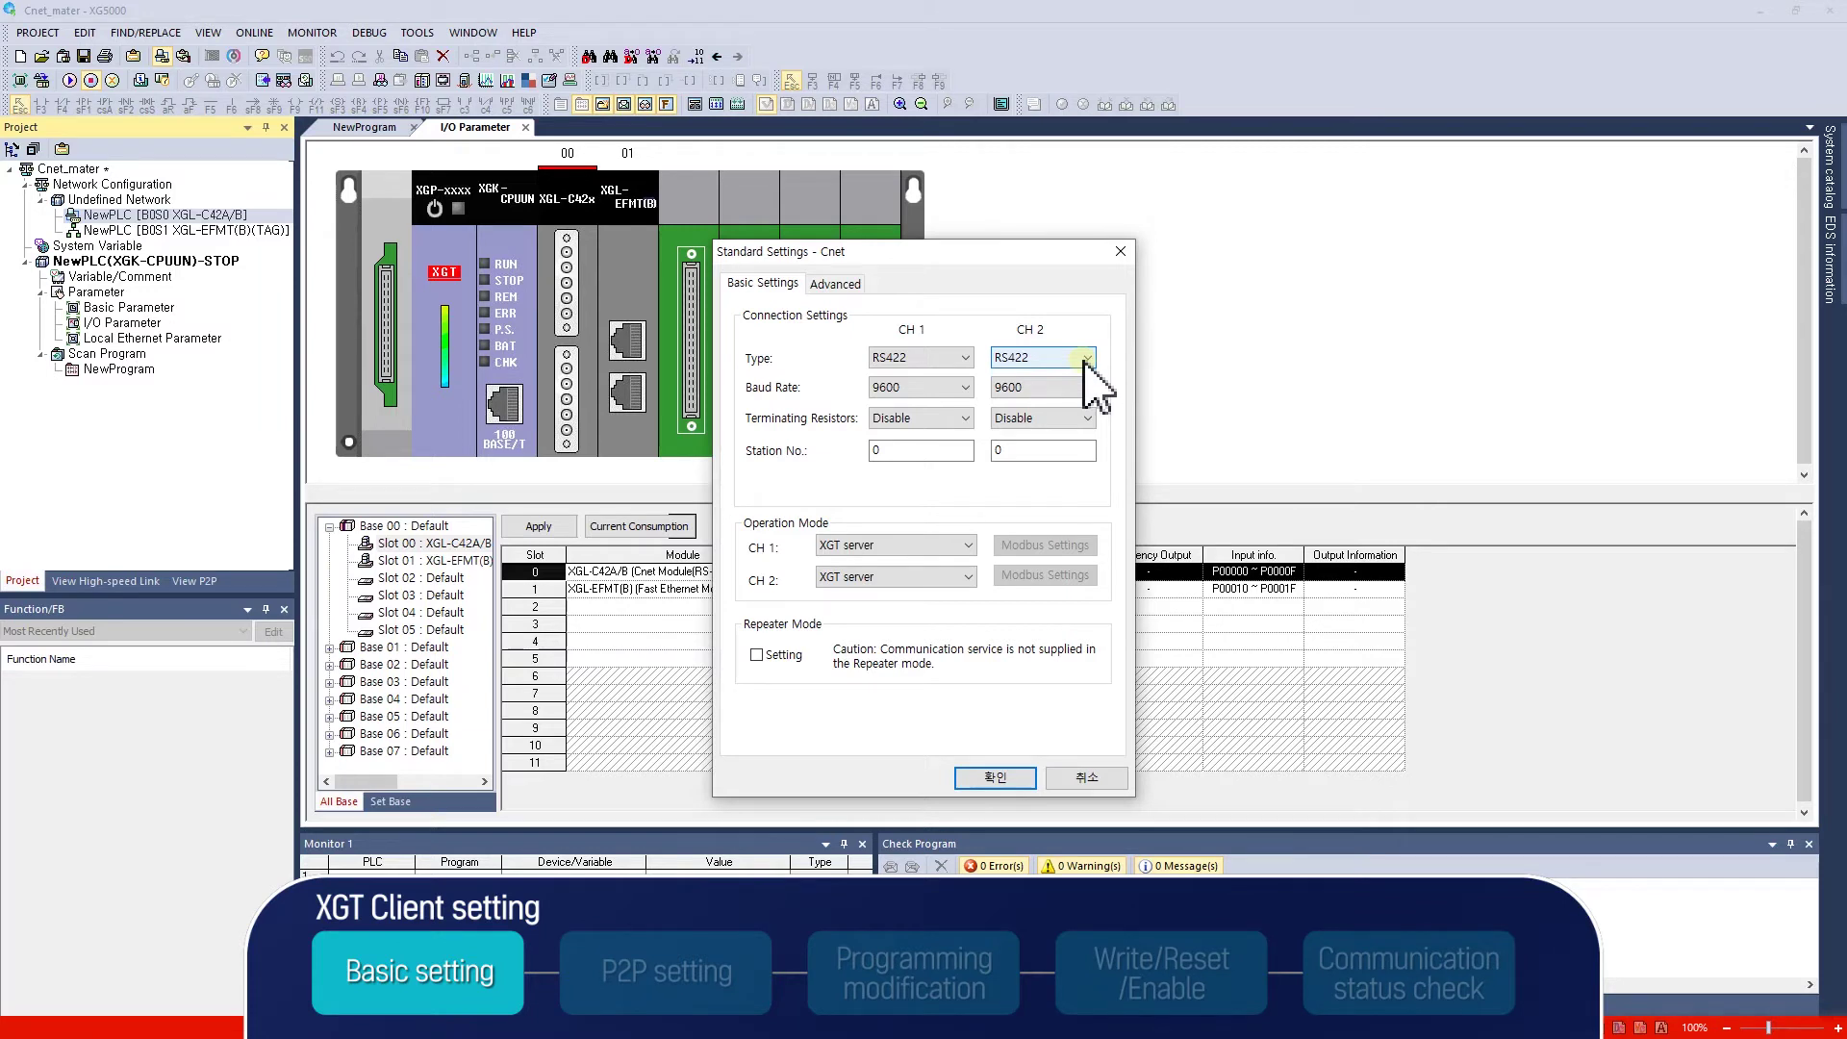
left_click(1086, 358)
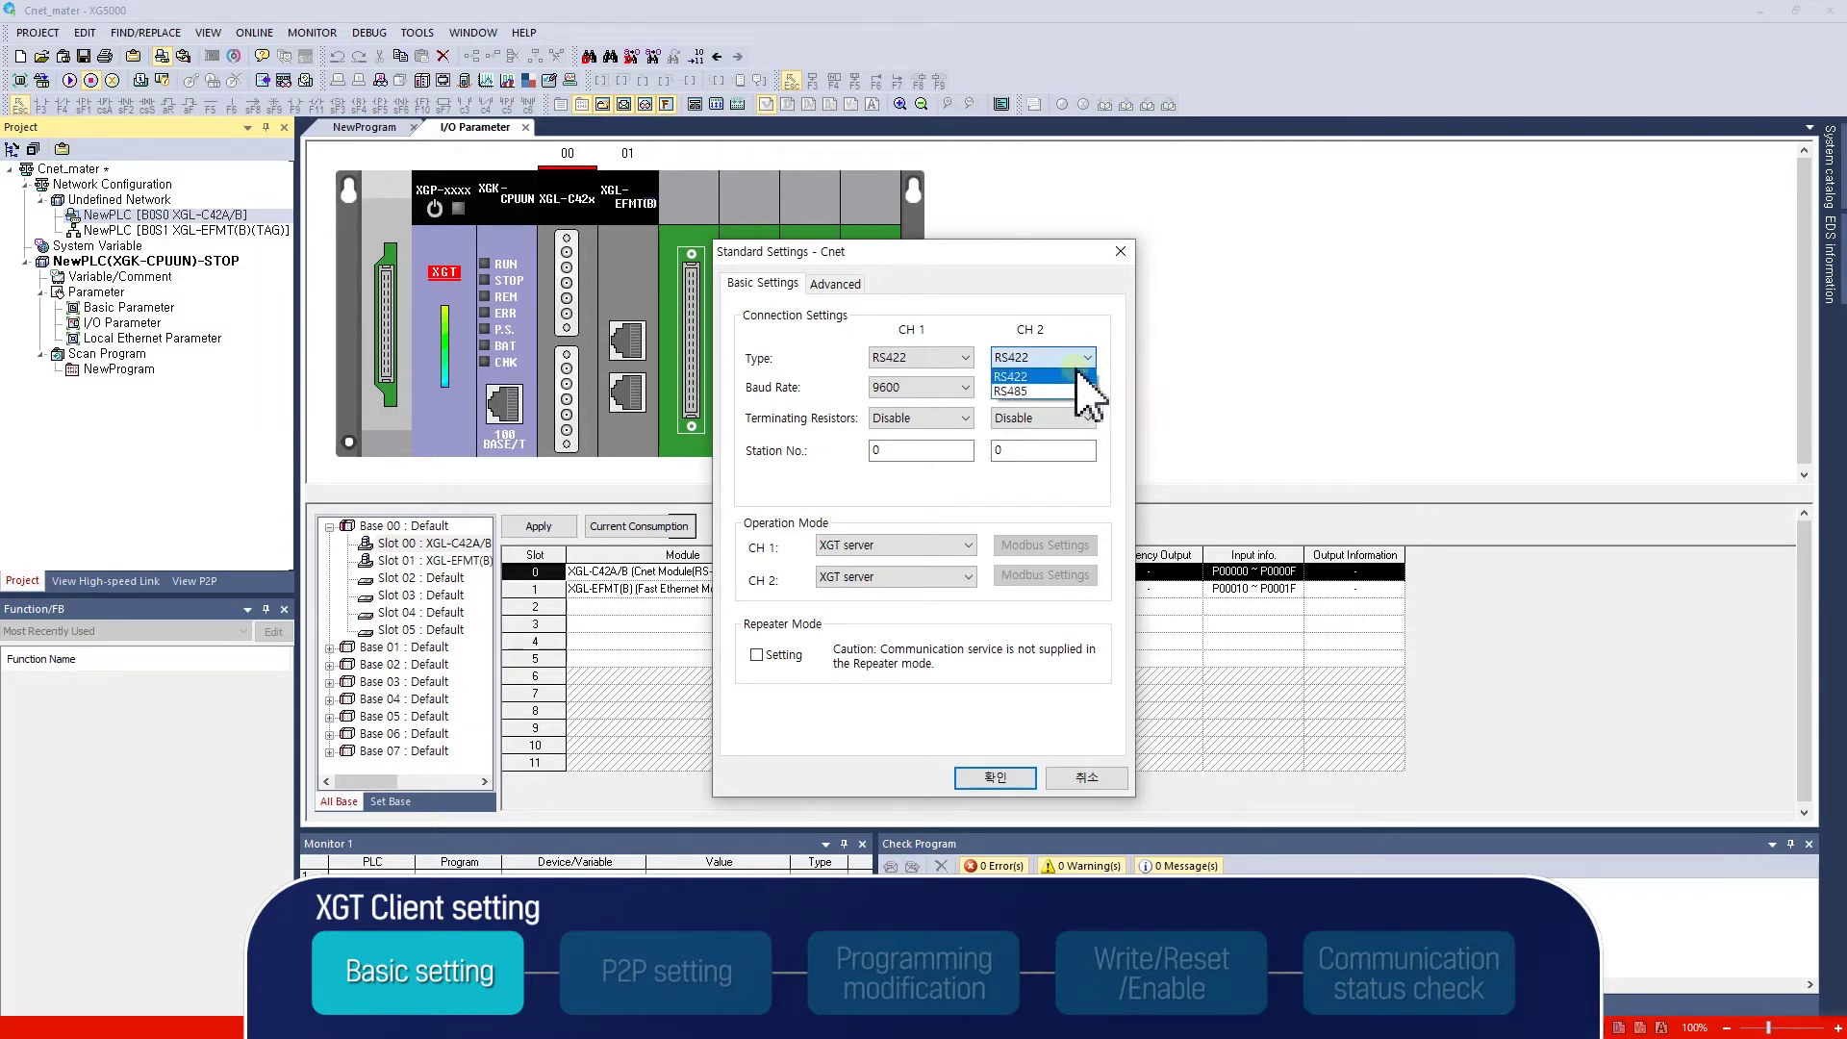
left_click(1065, 377)
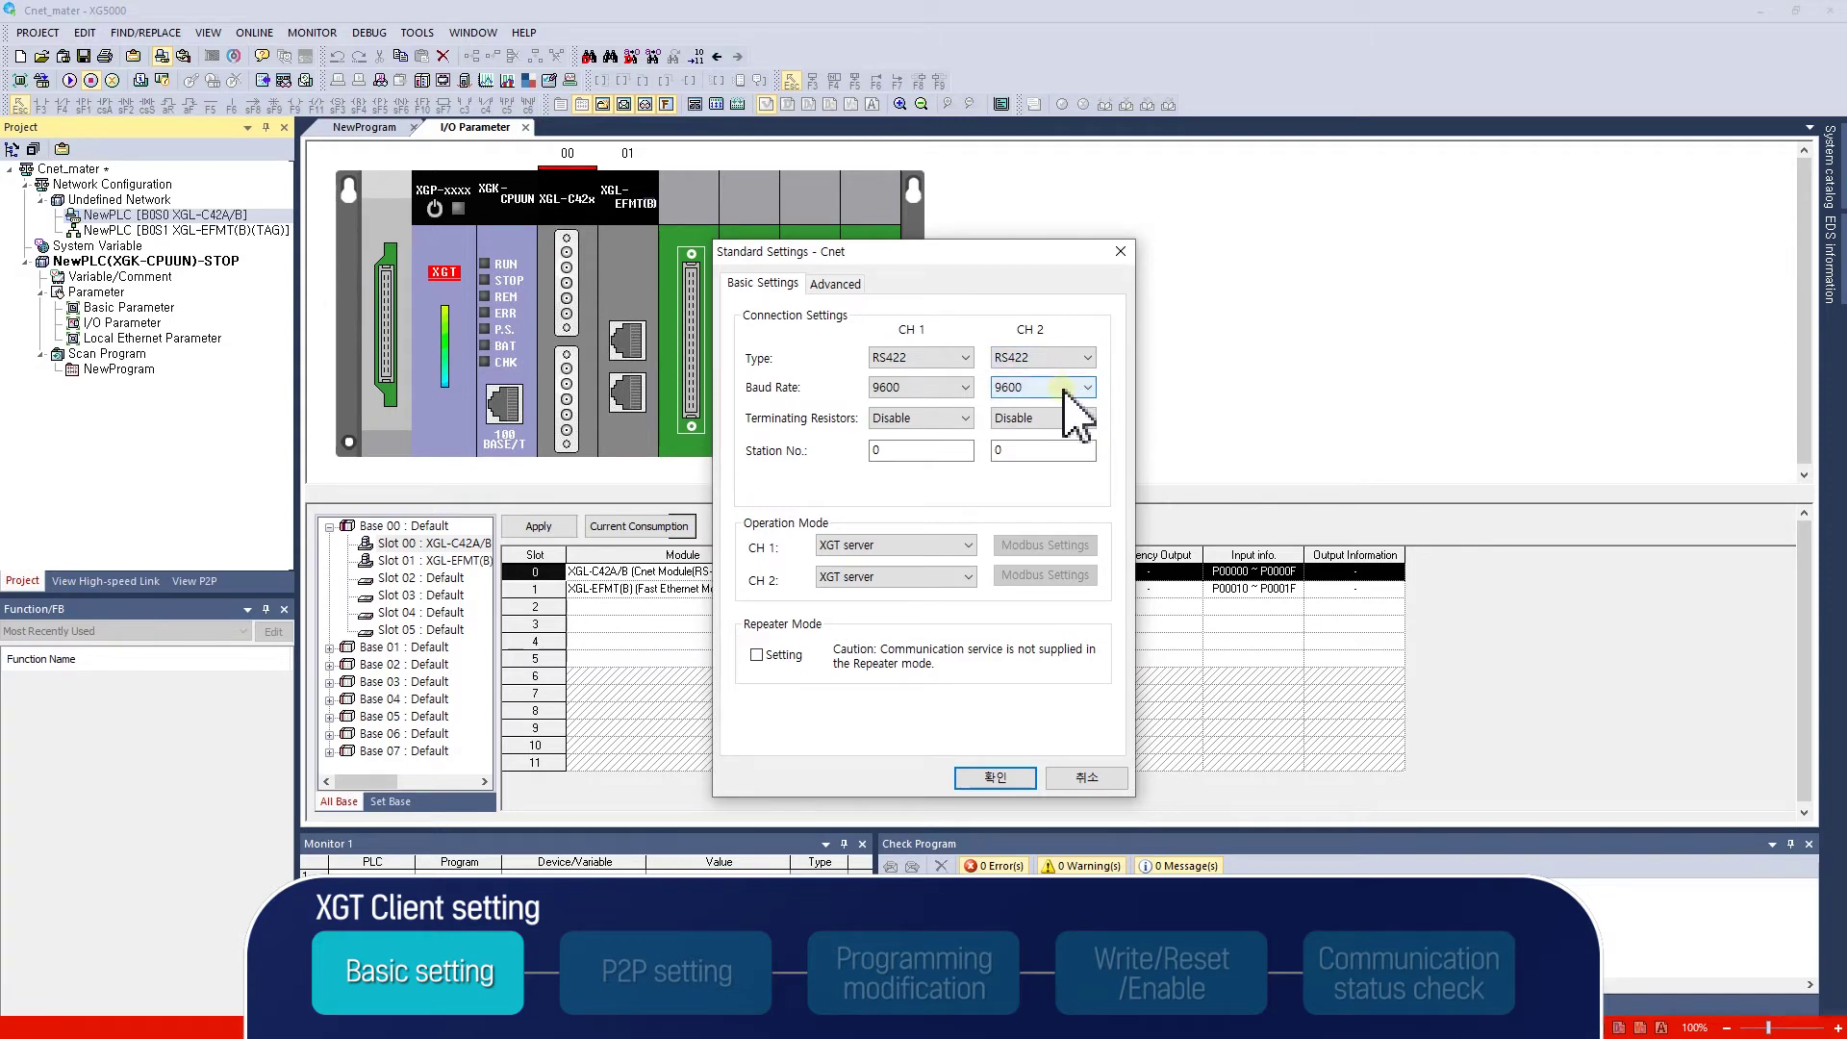
left_click(1065, 389)
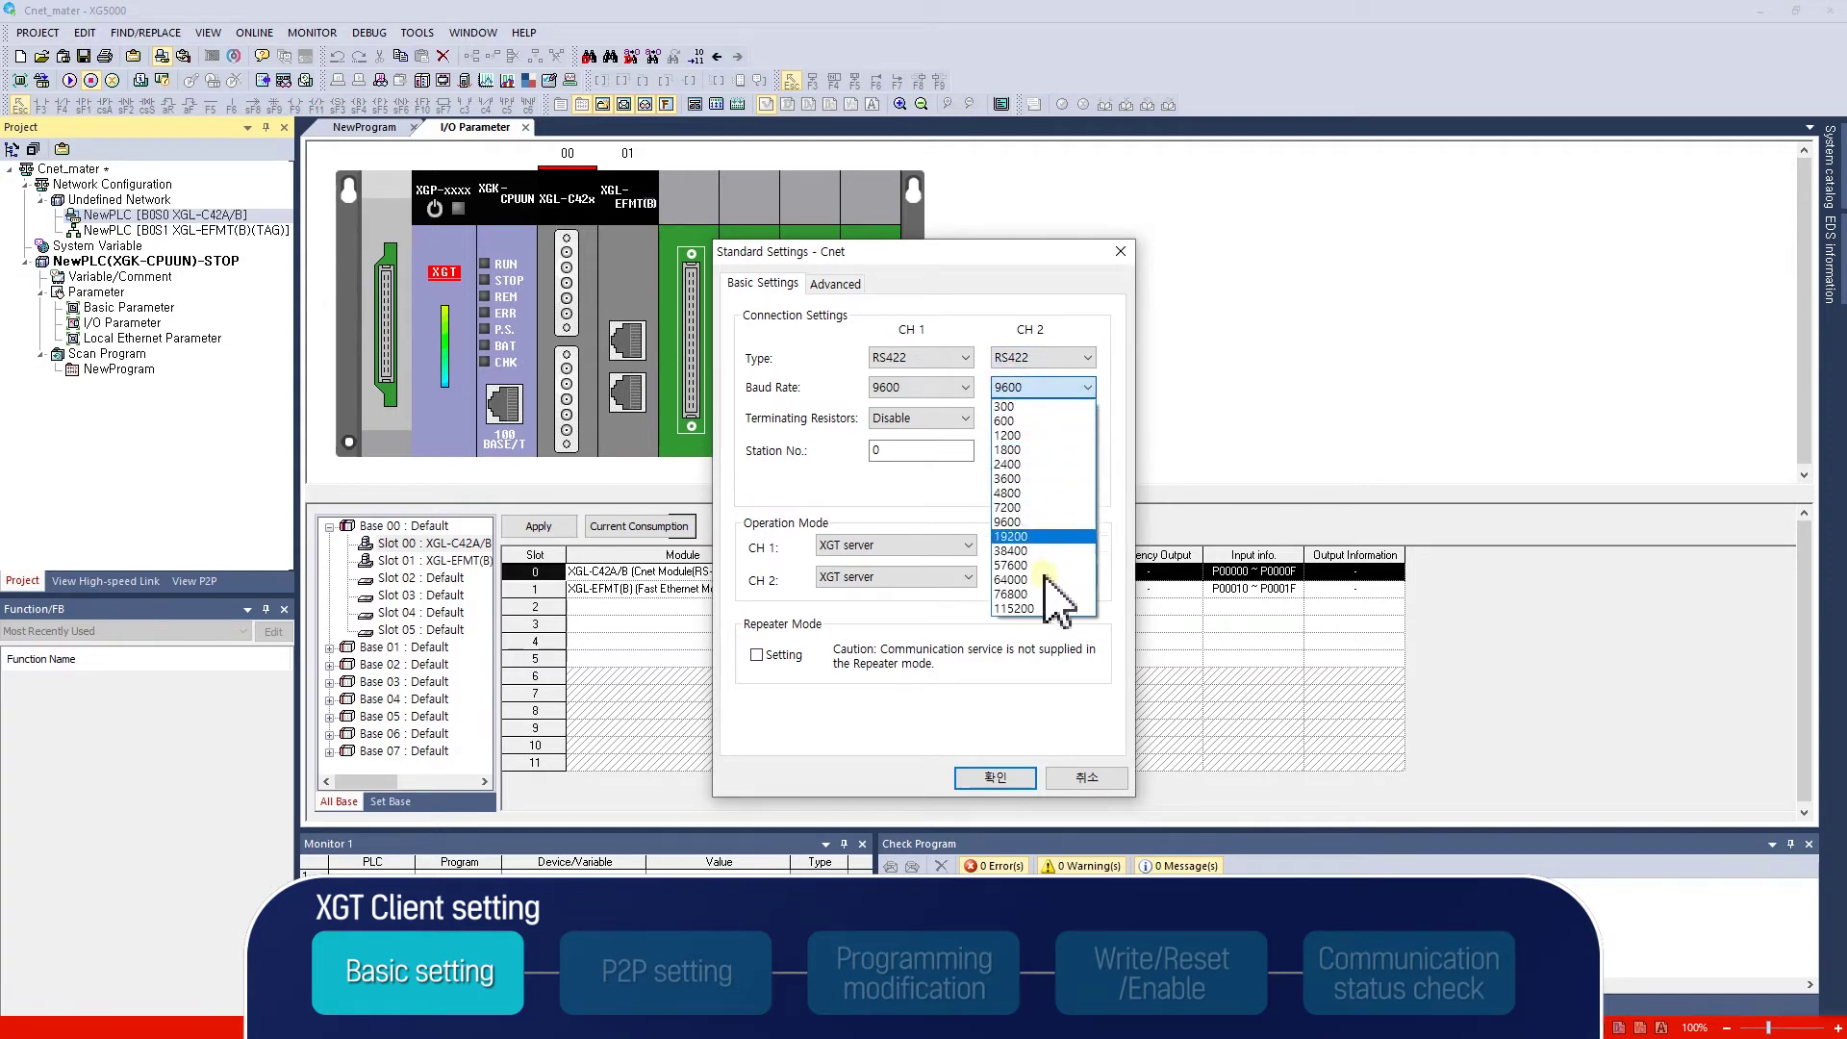
left_click(1039, 609)
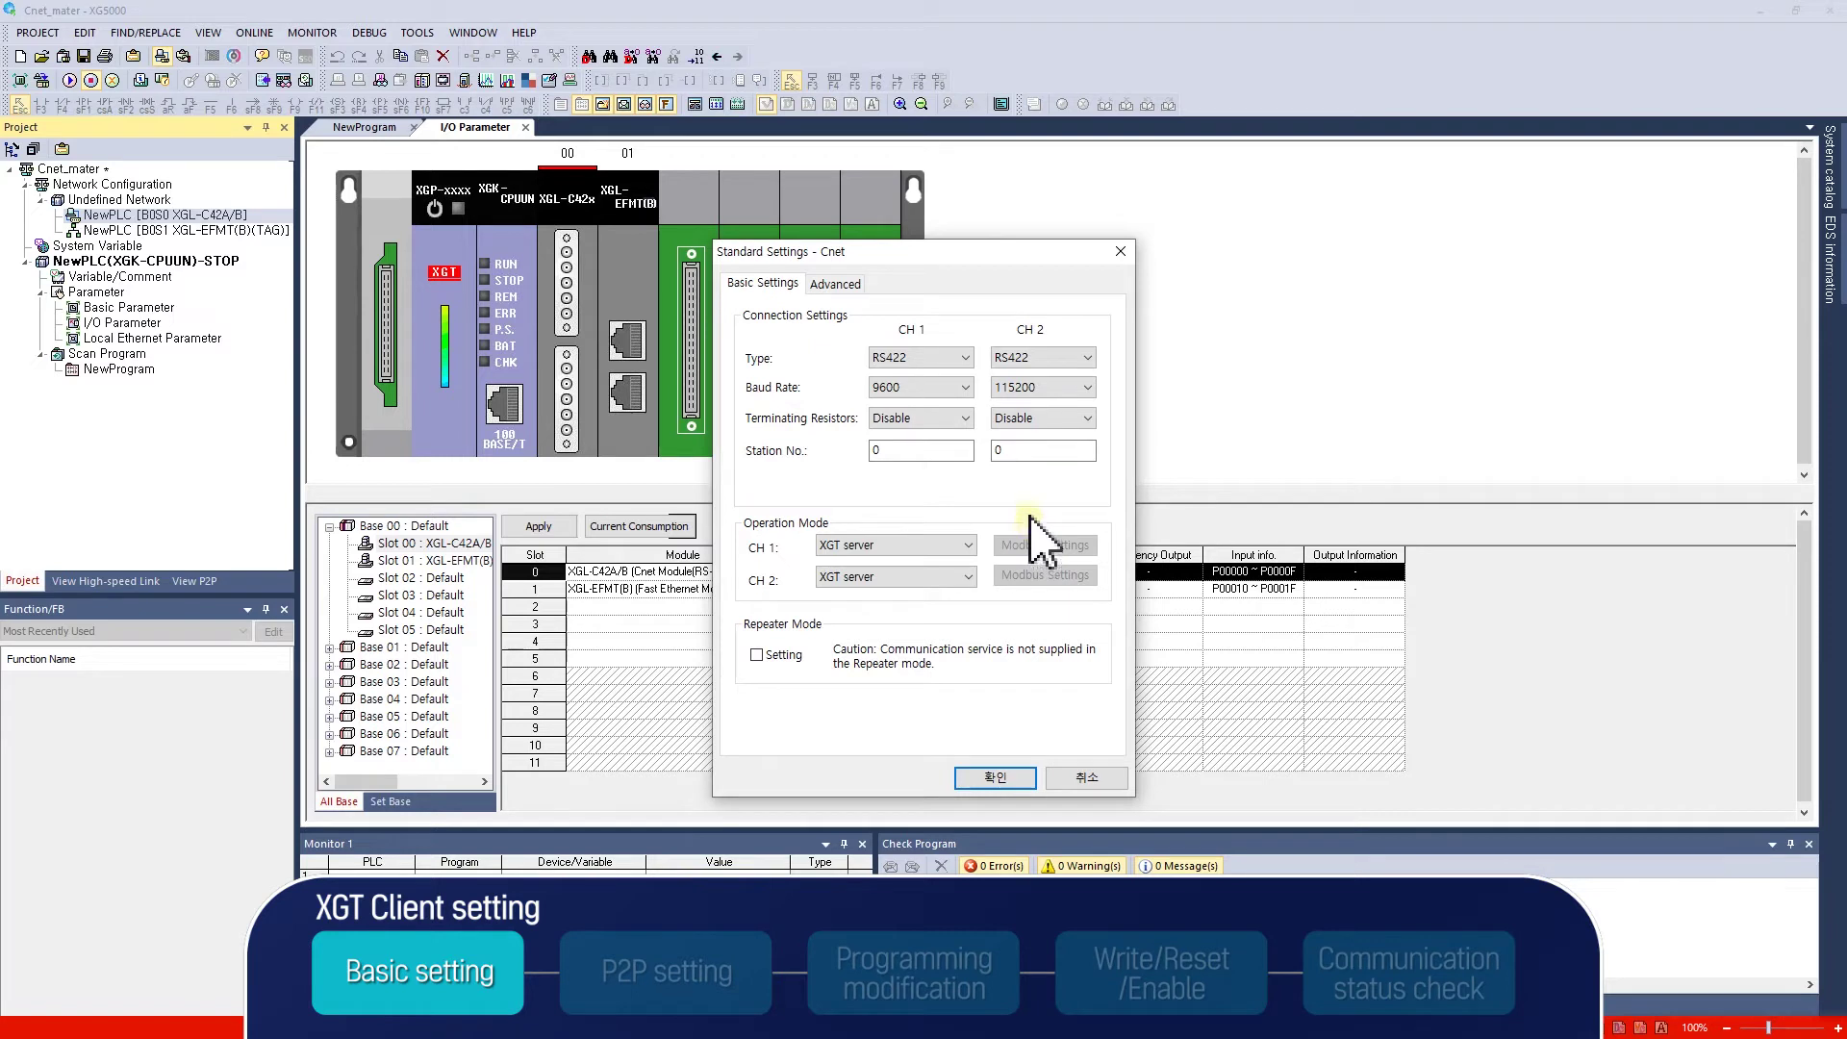
left_click(1043, 418)
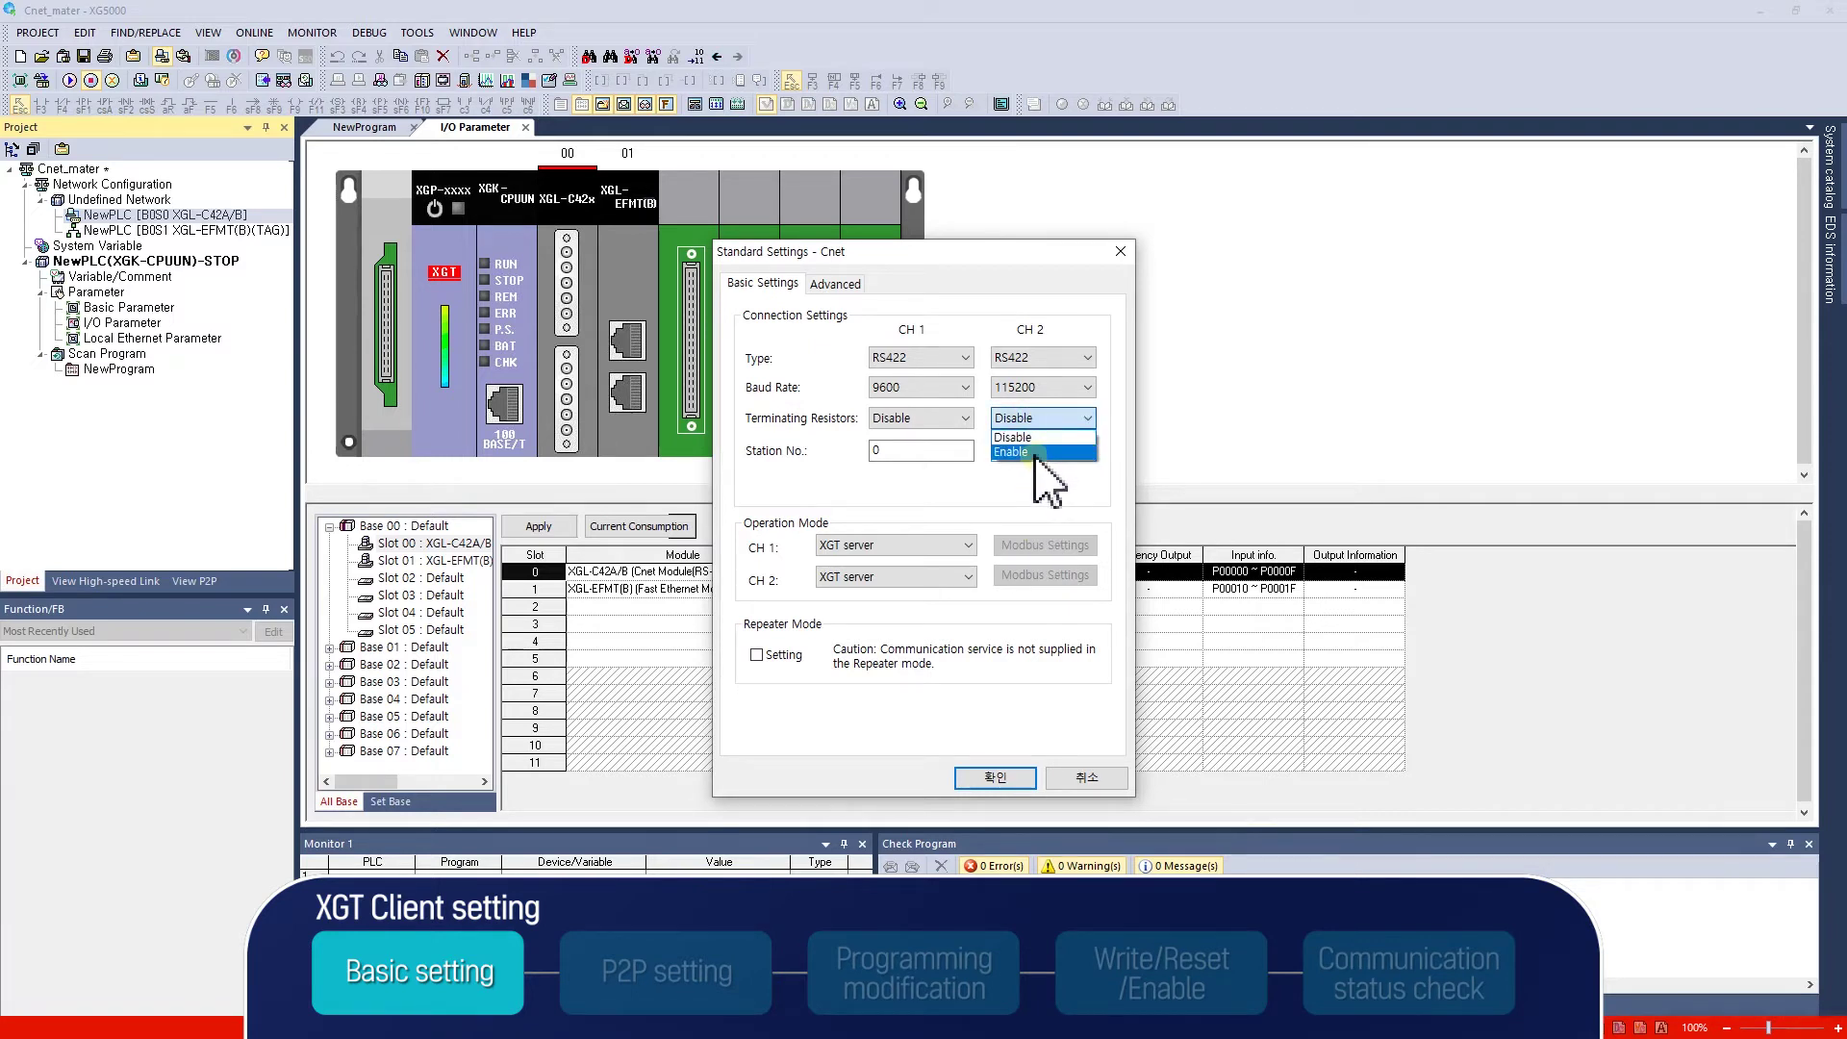
left_click(1035, 452)
double_click(1039, 452)
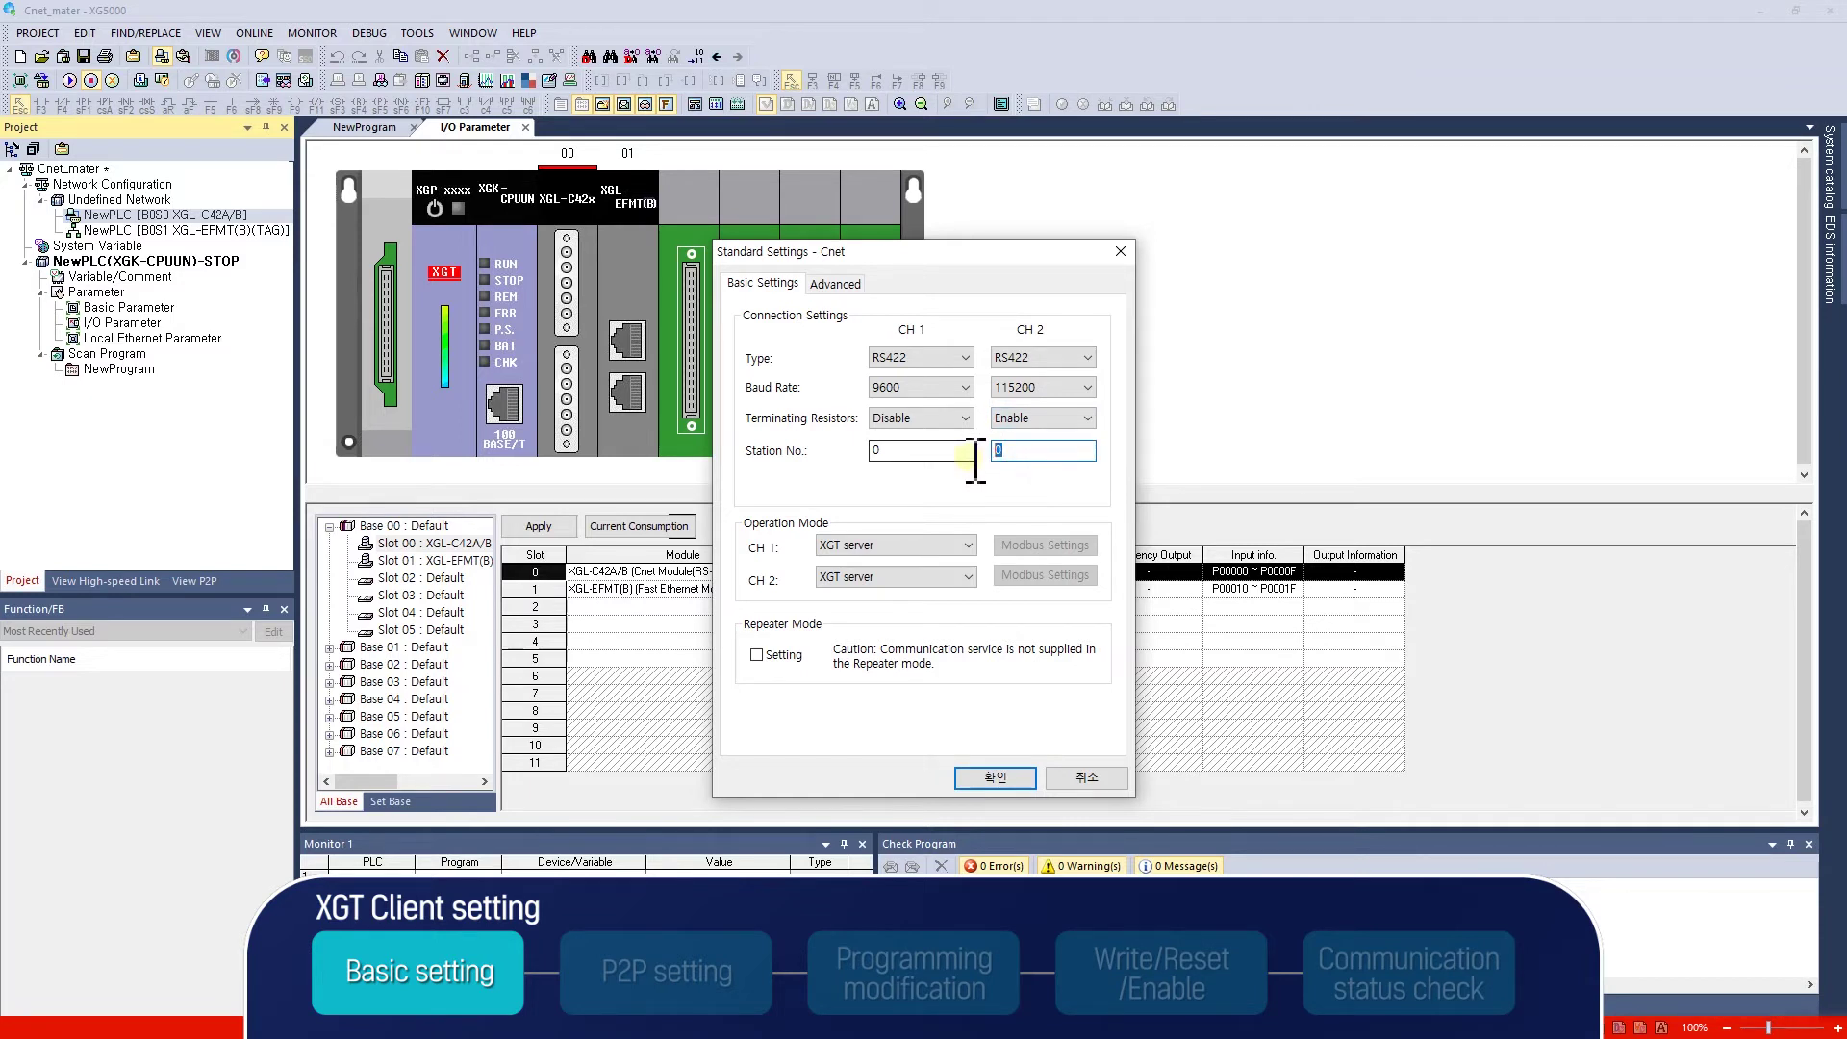
type("1")
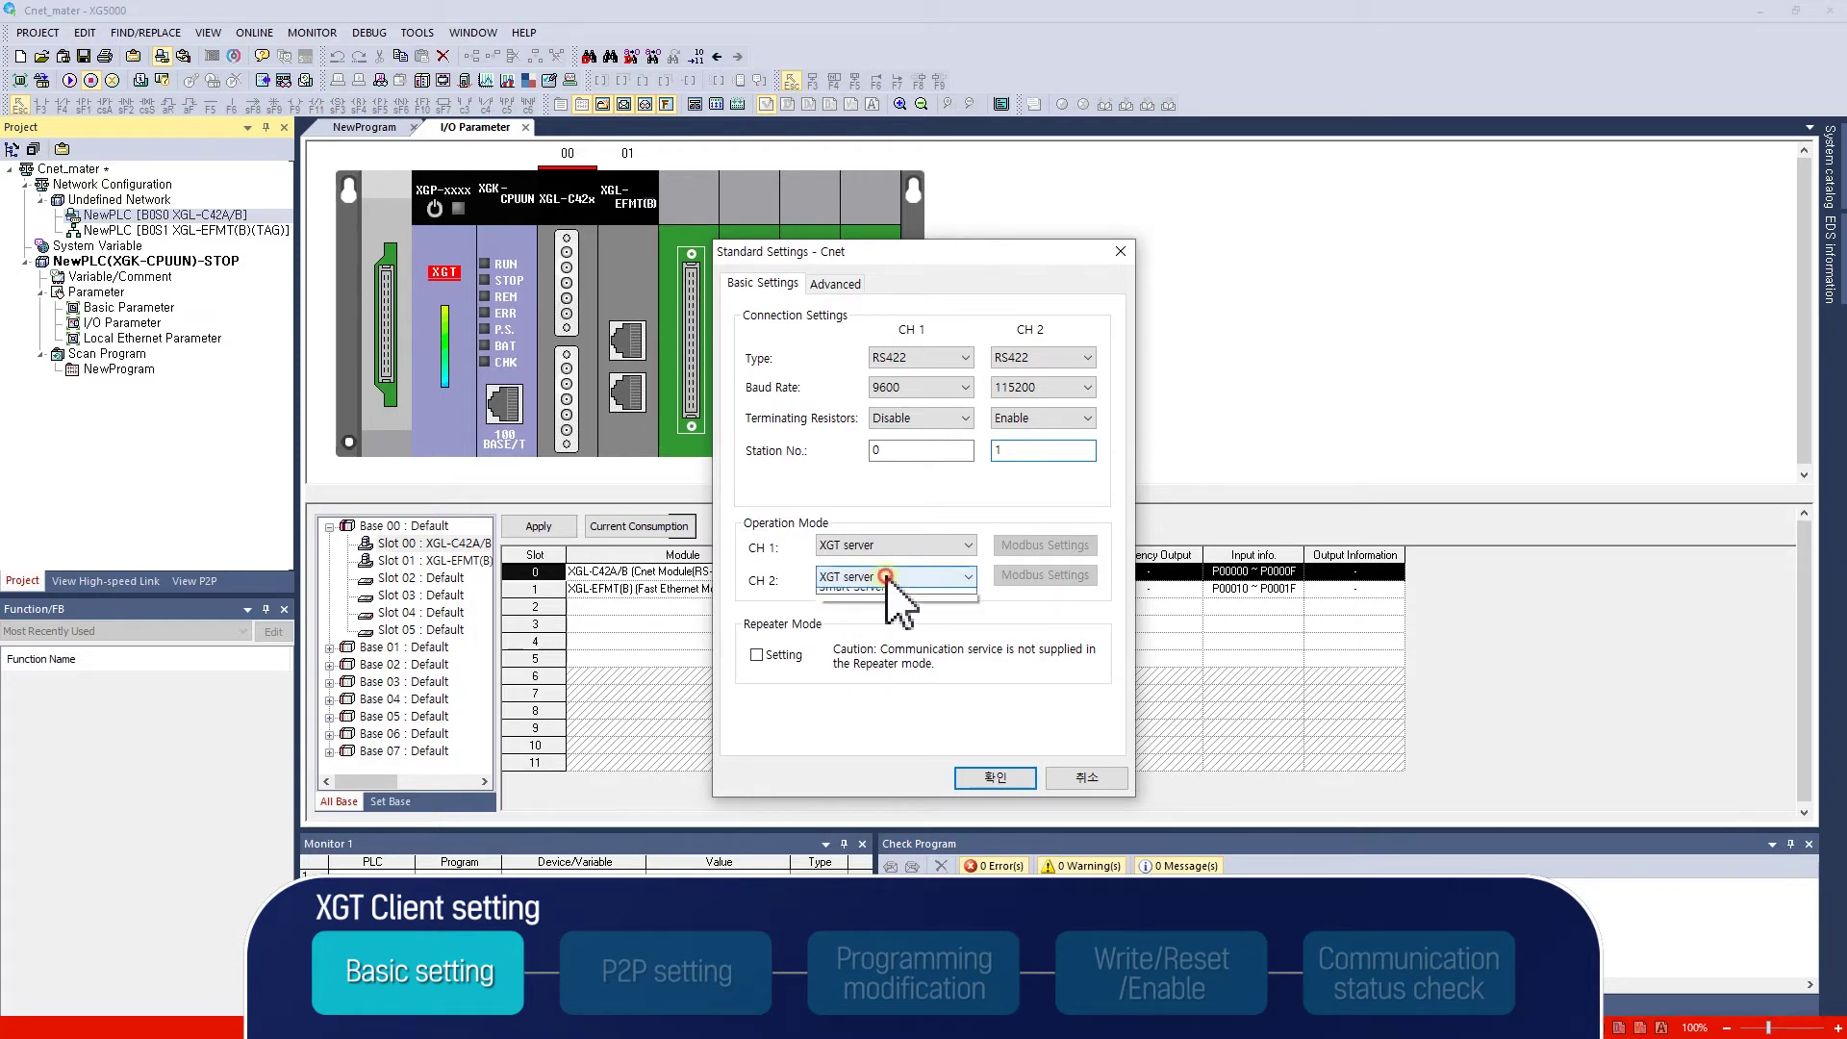
left_click(887, 577)
left_click(882, 595)
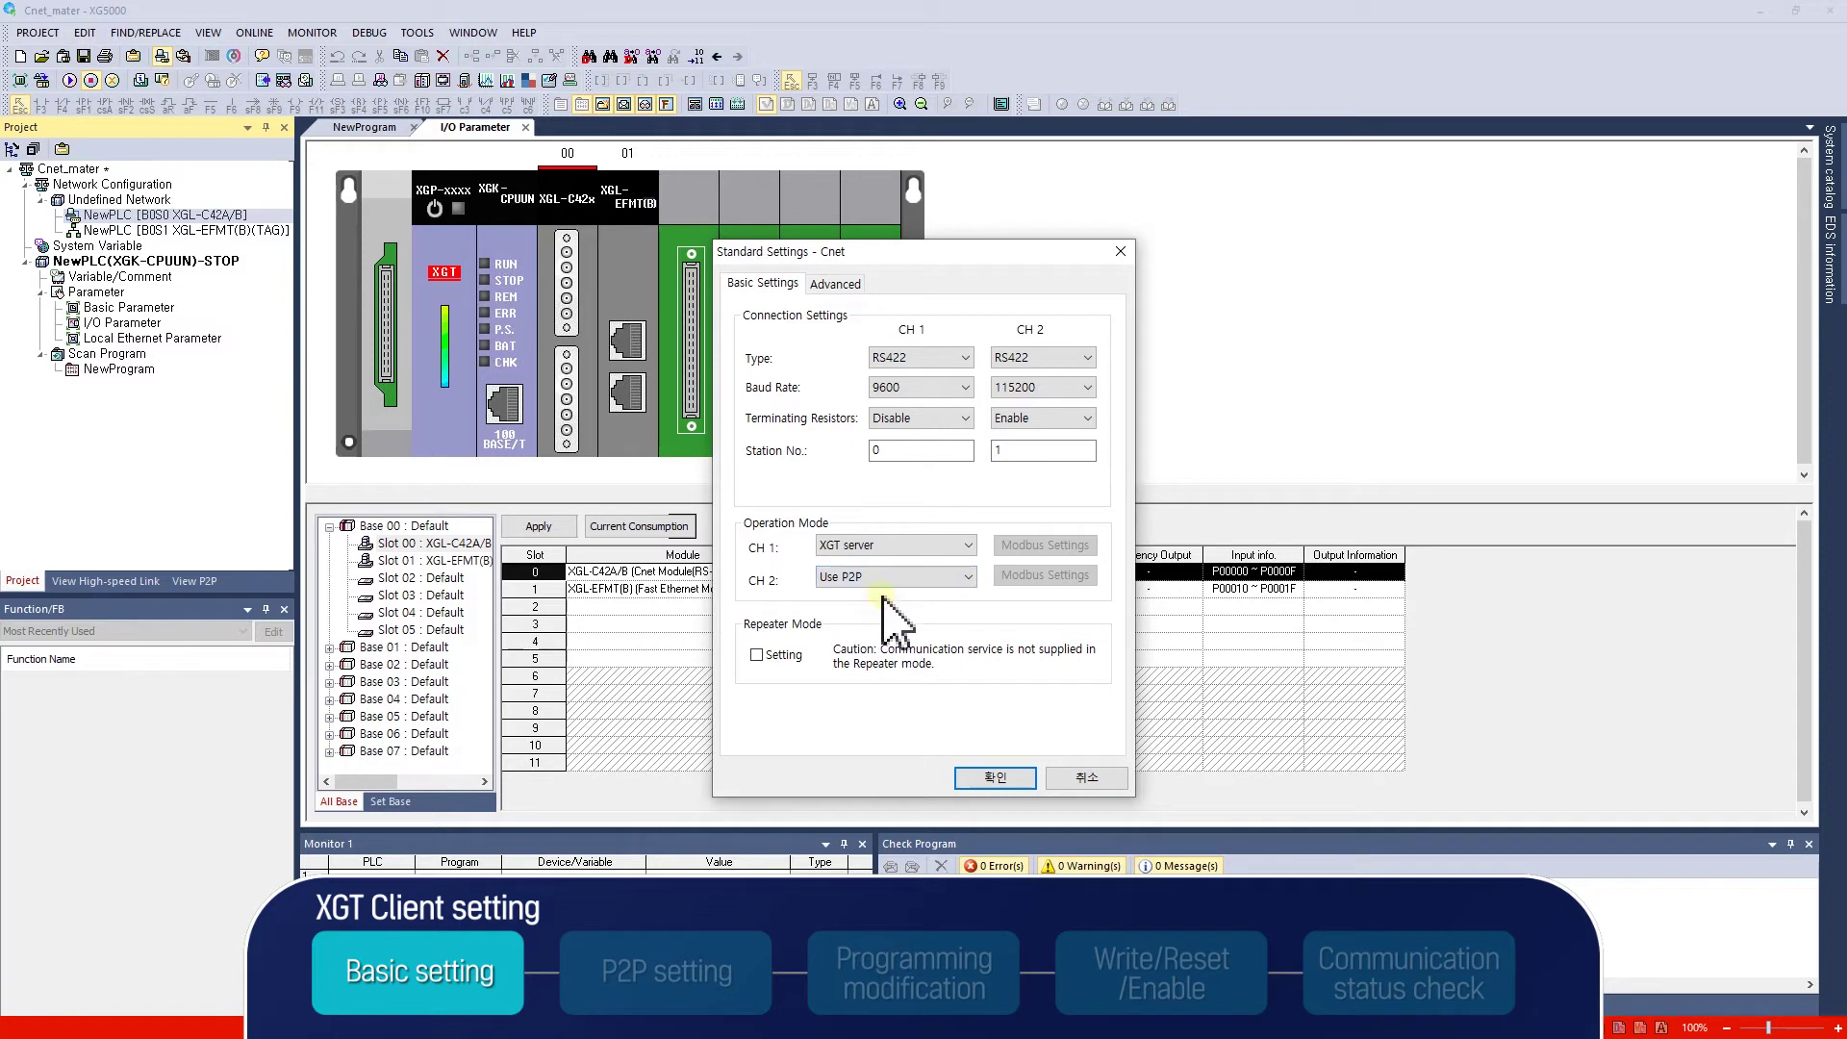
On the Advanced tab keep channel 2 at 8 data bits, 1 stop bit, NONE parity, and confirm.
left_click(834, 286)
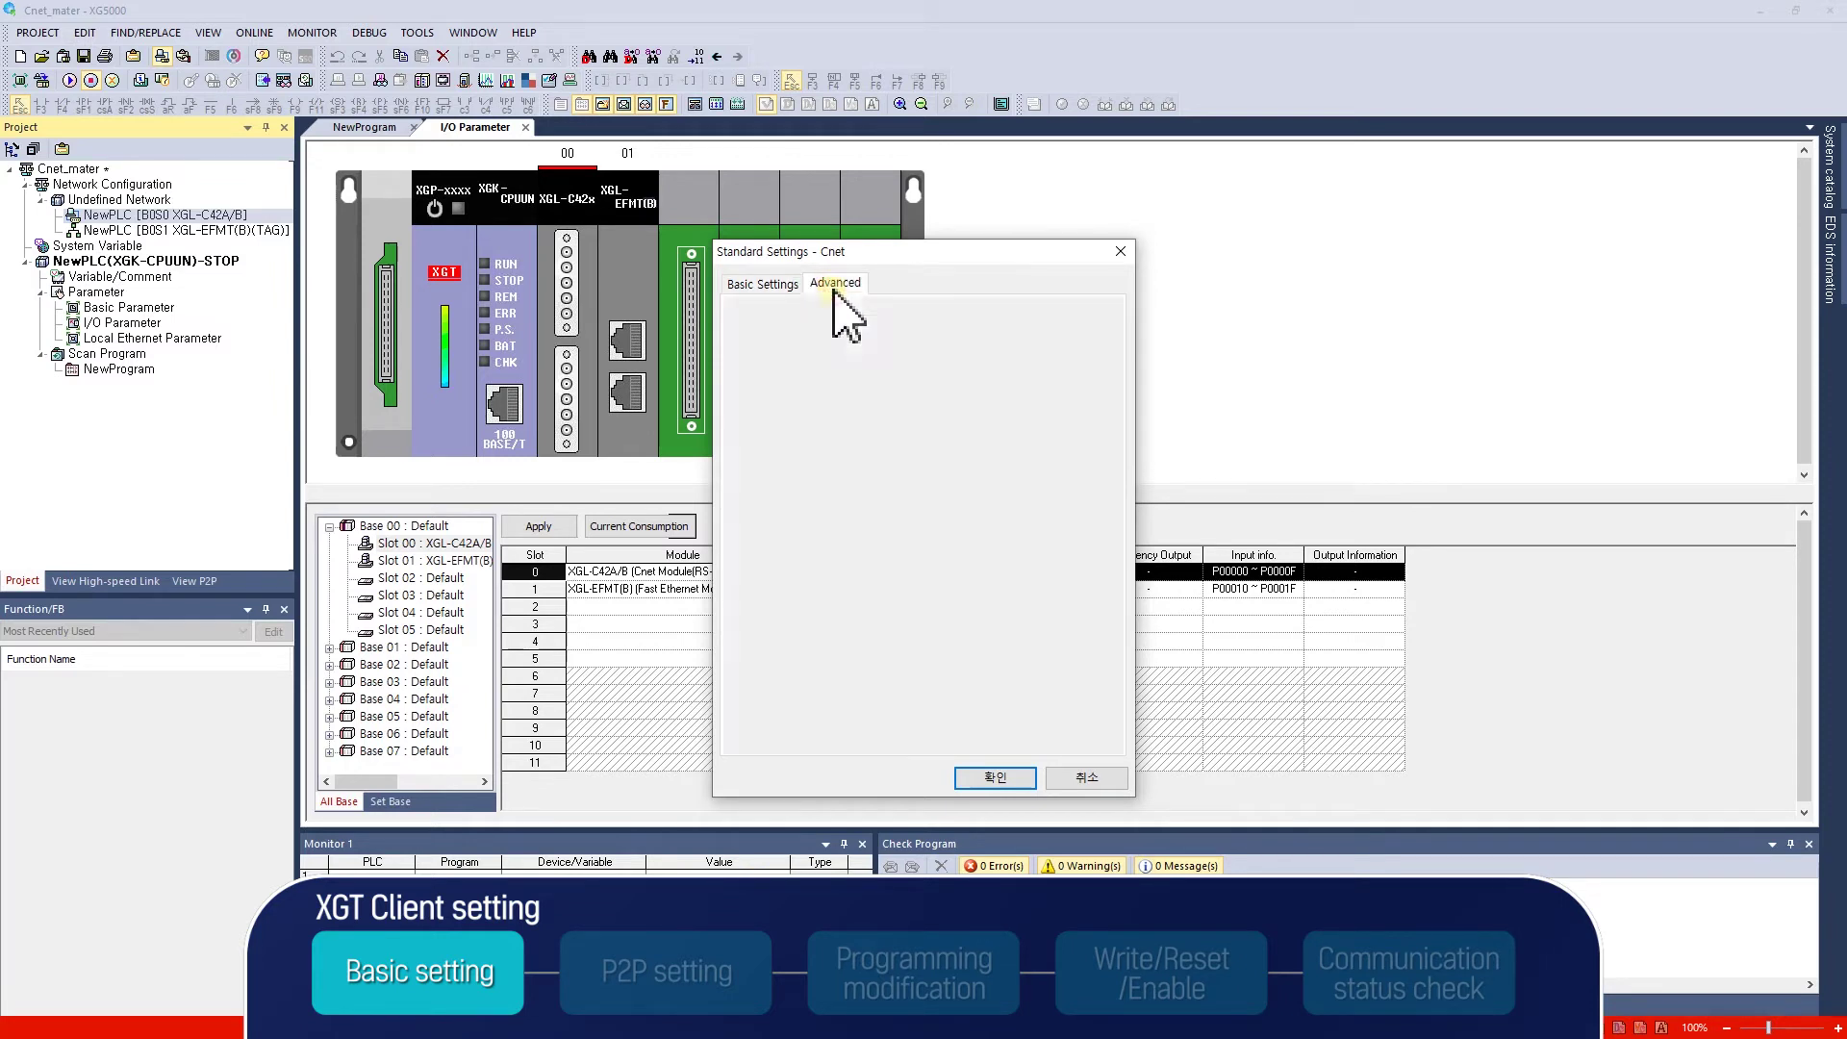
left_click(1044, 358)
left_click(1070, 320)
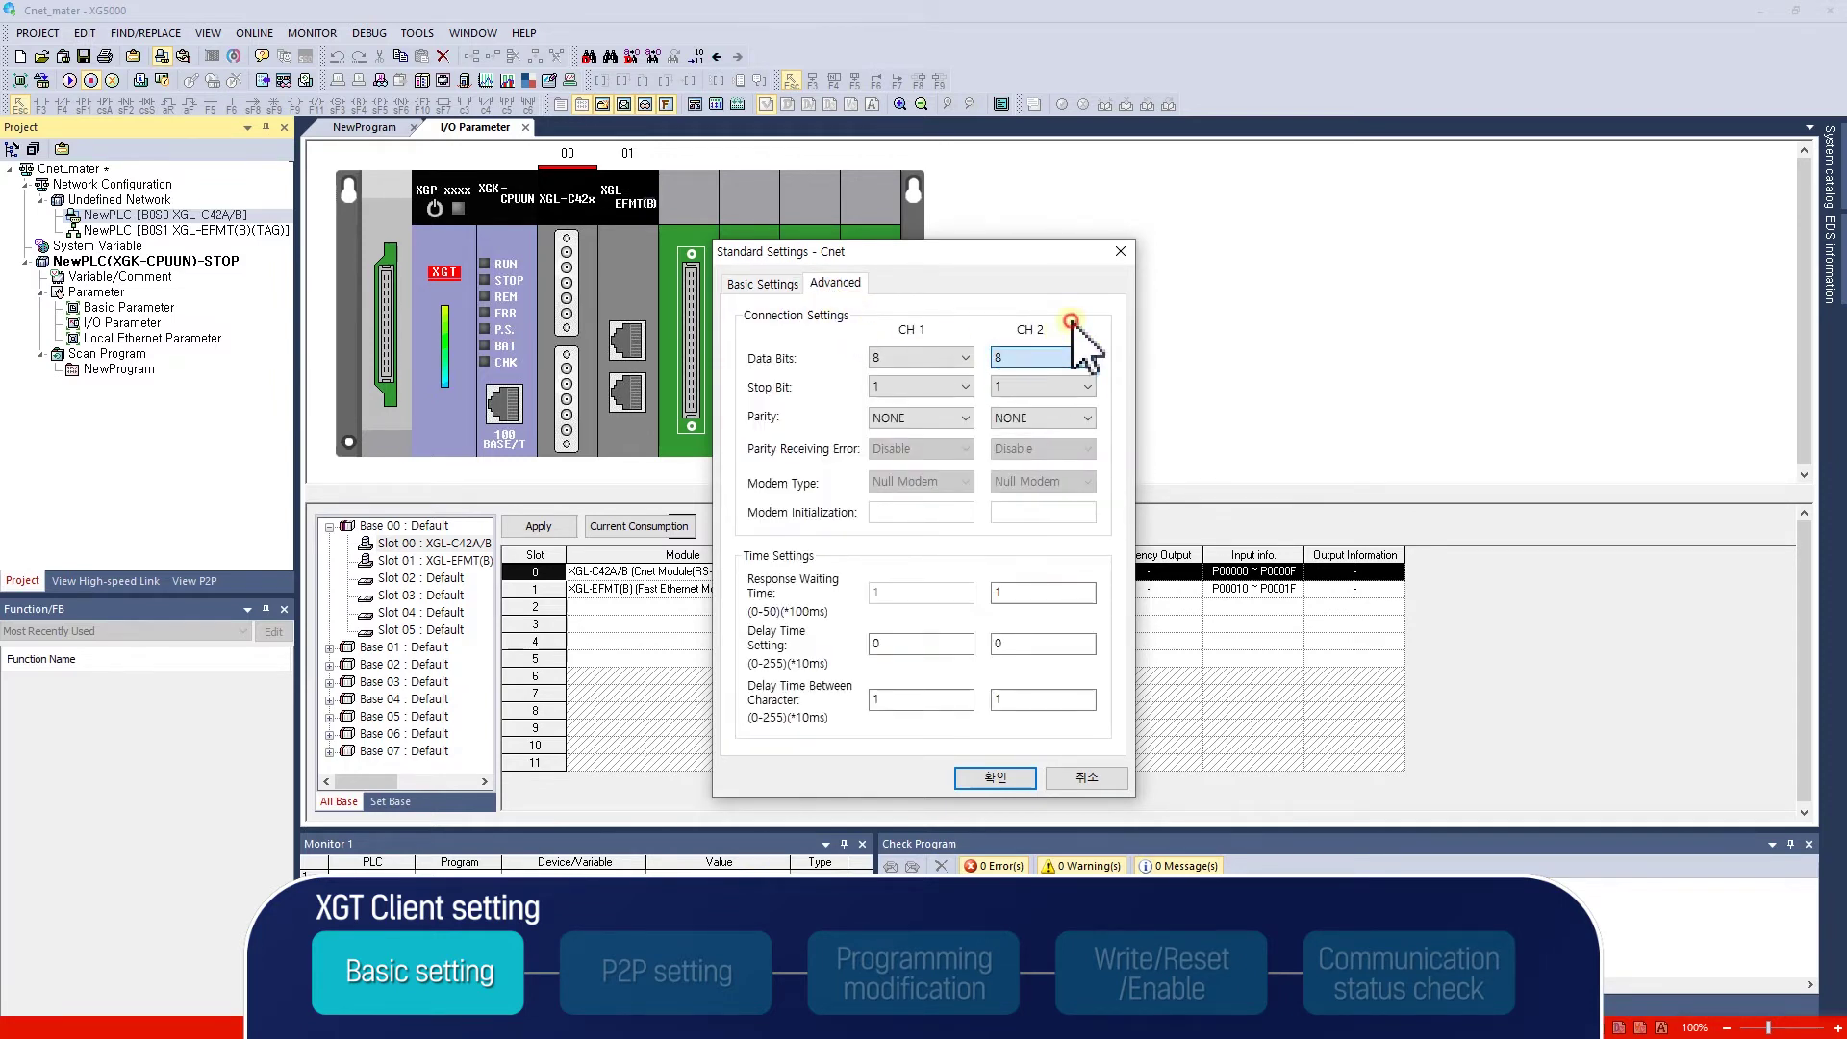
left_click(1087, 387)
left_click(1101, 401)
left_click(1089, 418)
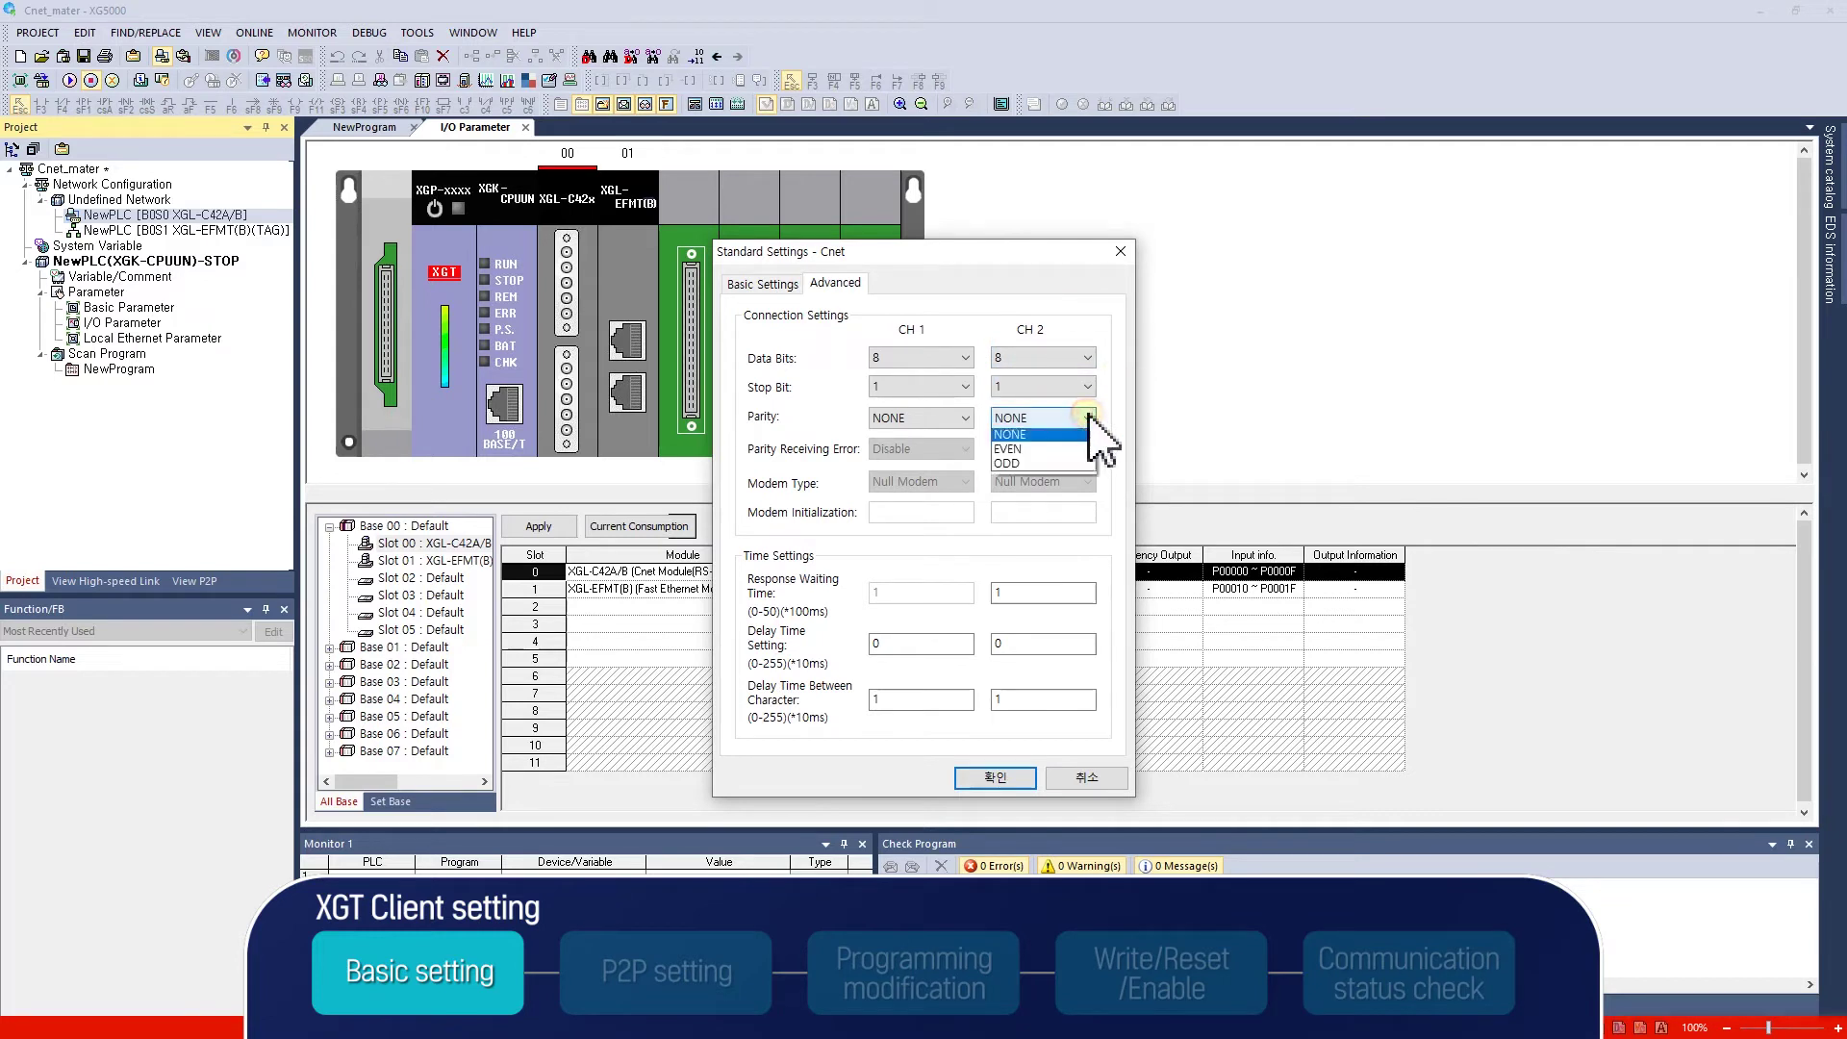
left_click(1090, 416)
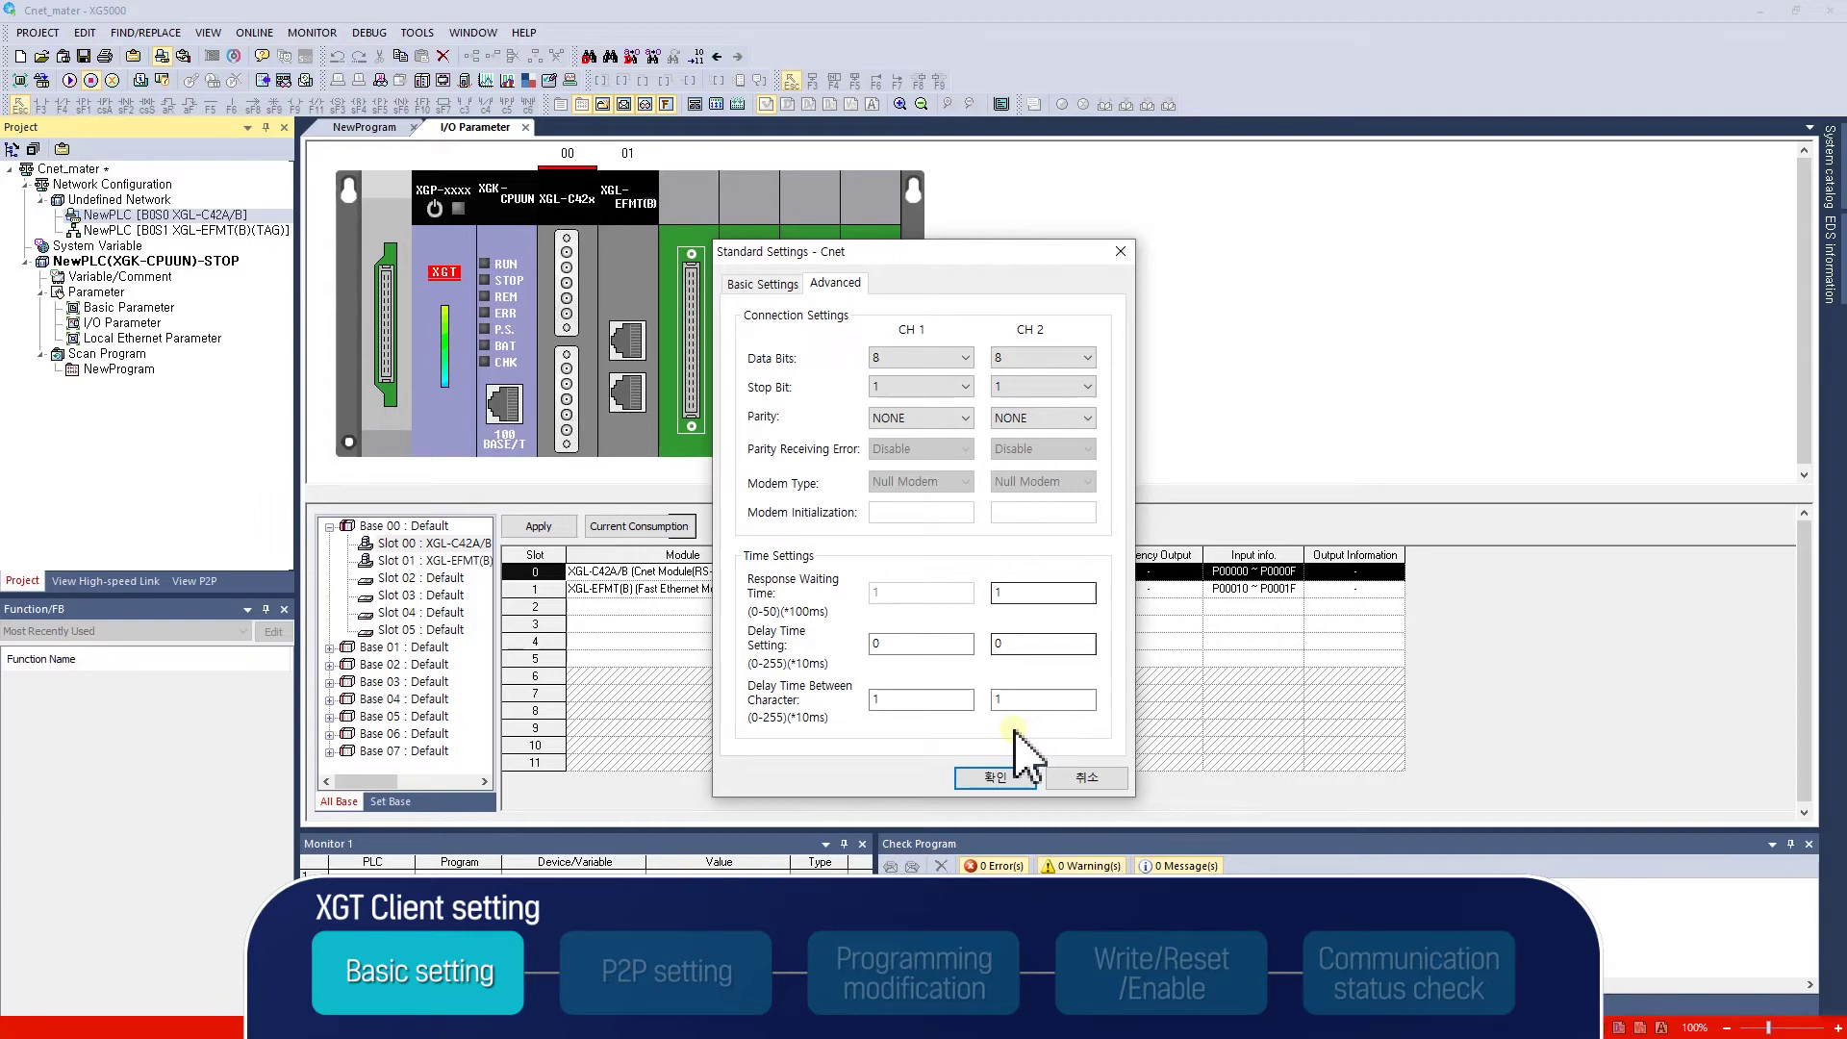
left_click(1001, 774)
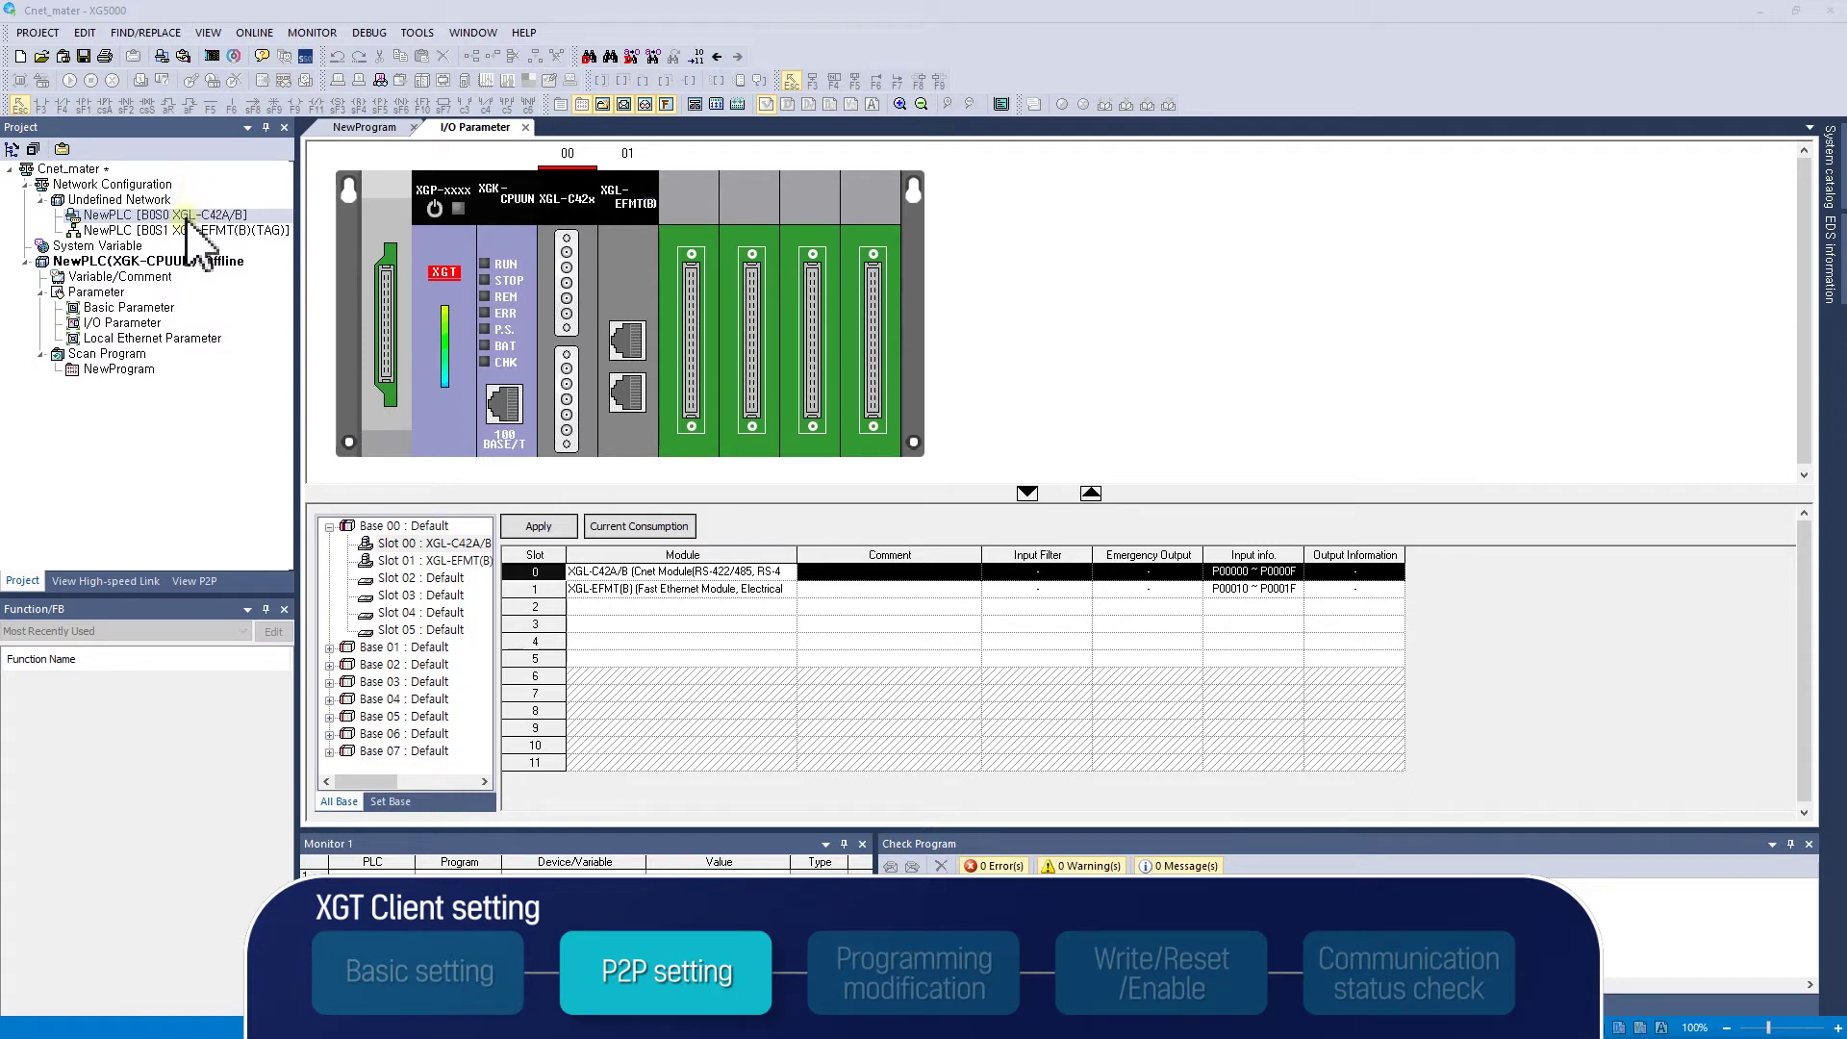
Add P2P item number 01 to the master's Cnet module.
left_click(190, 219)
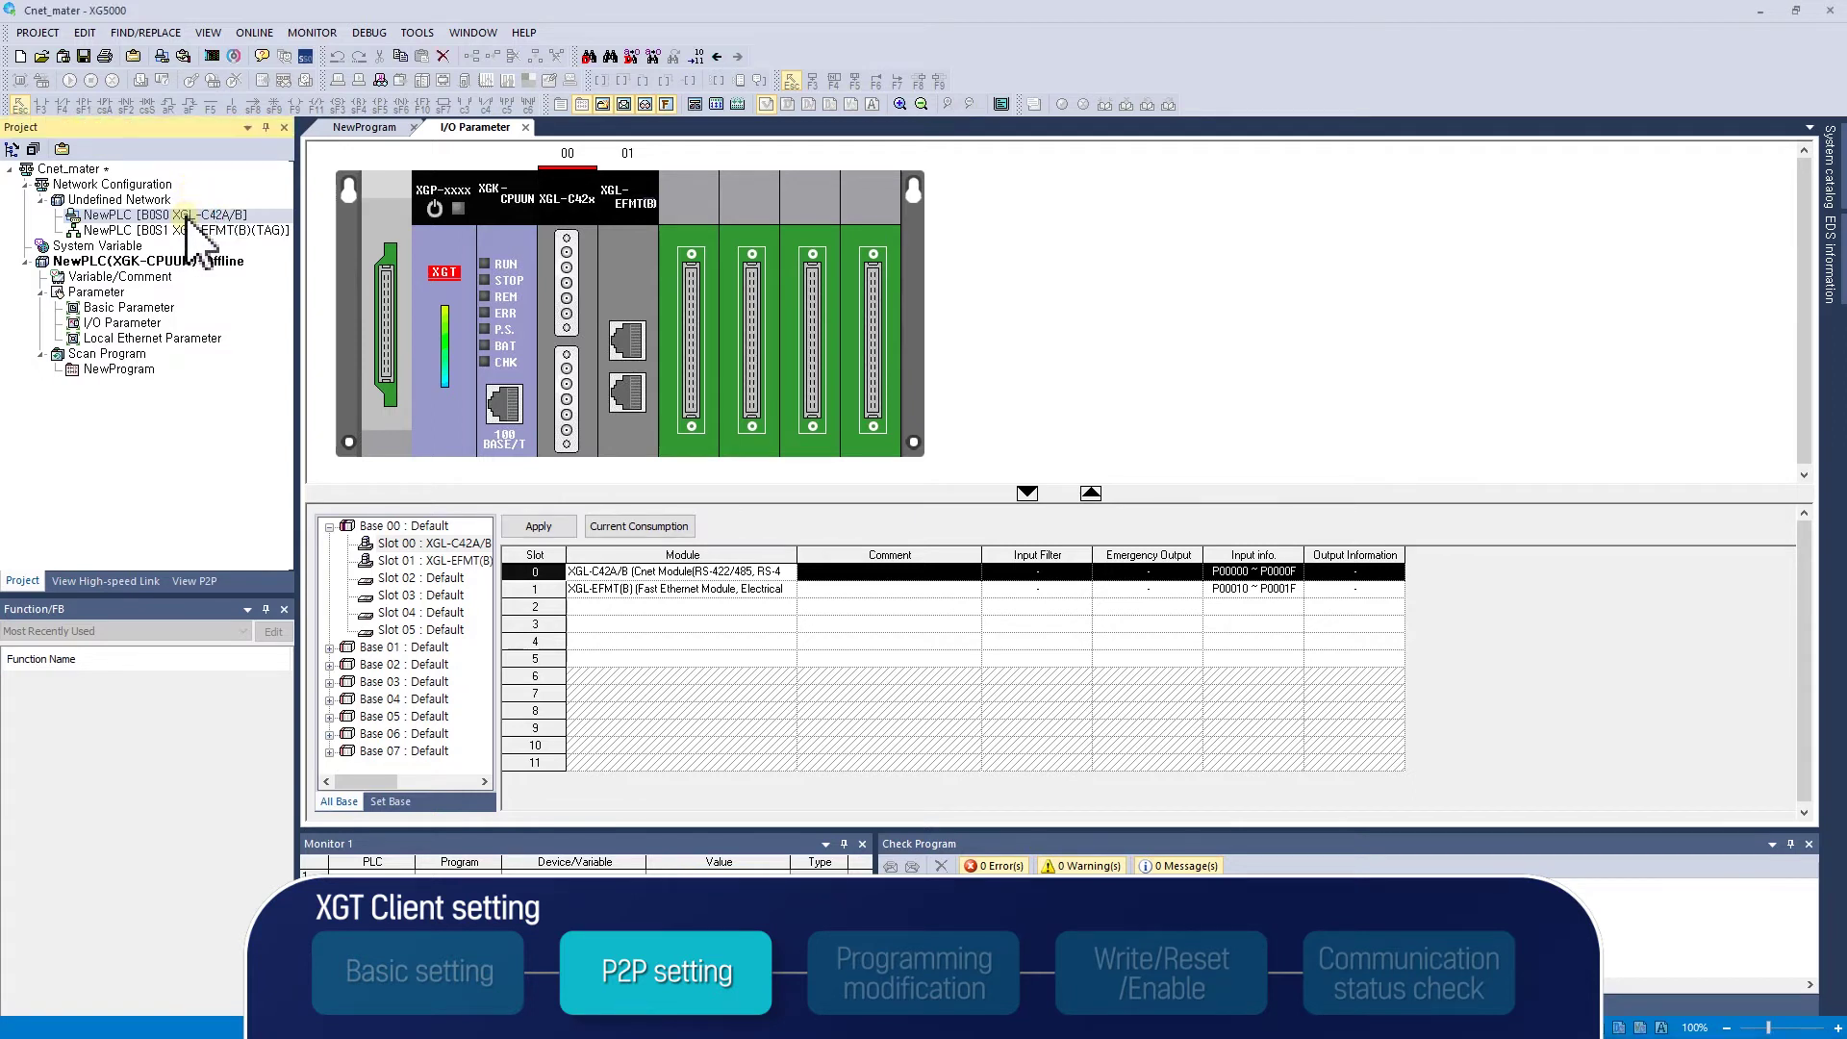
right_click(192, 226)
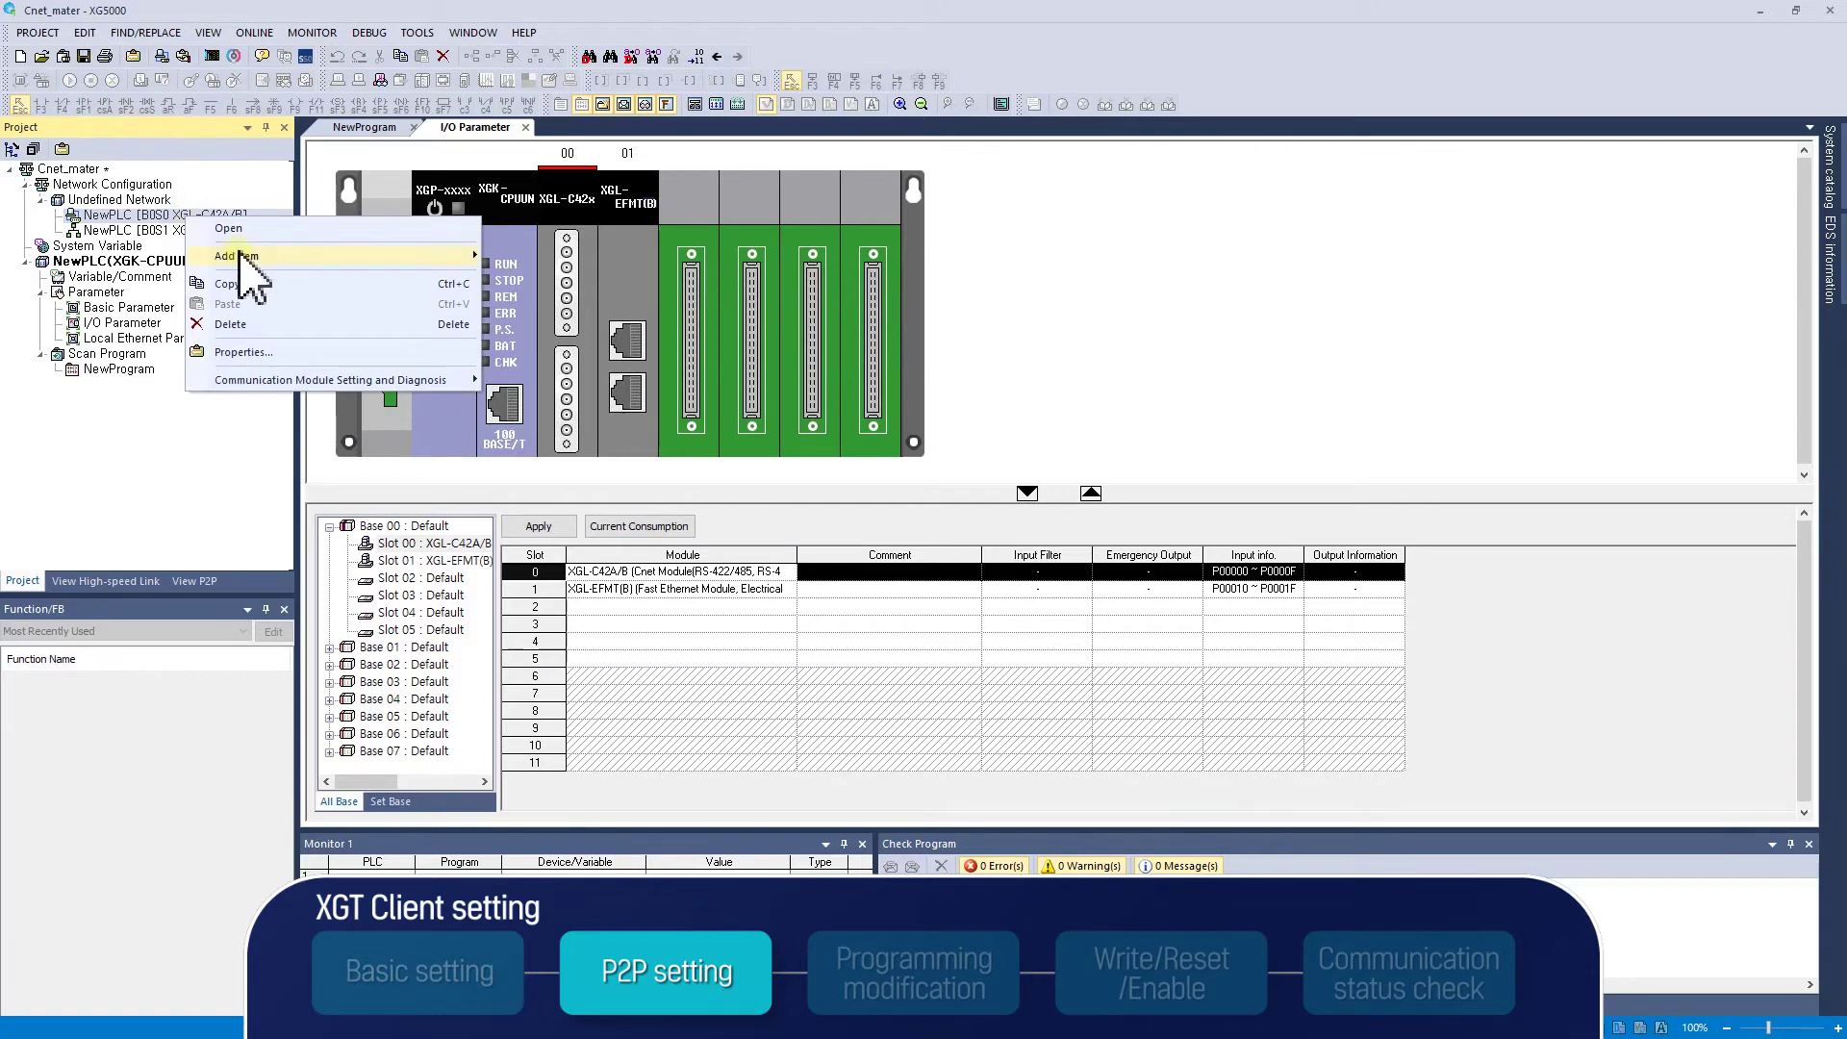
mouse_move(230, 255)
left_click(577, 339)
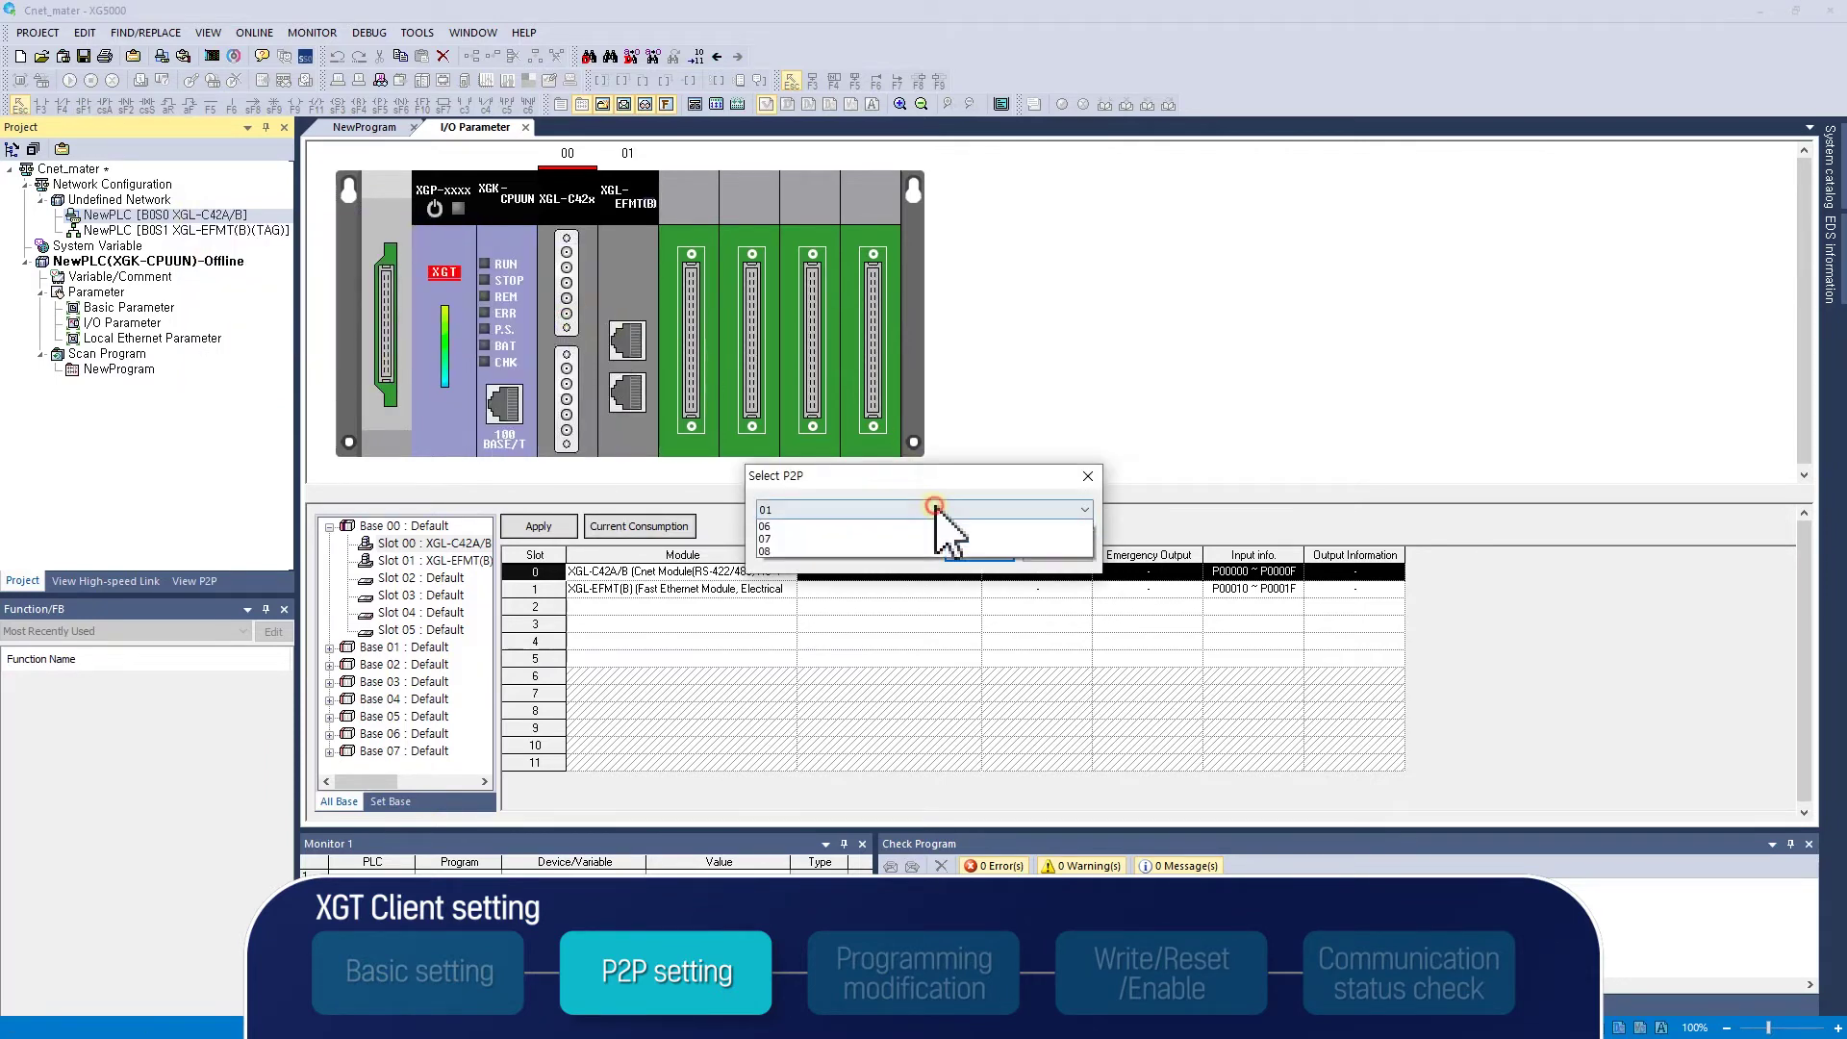
left_click(935, 510)
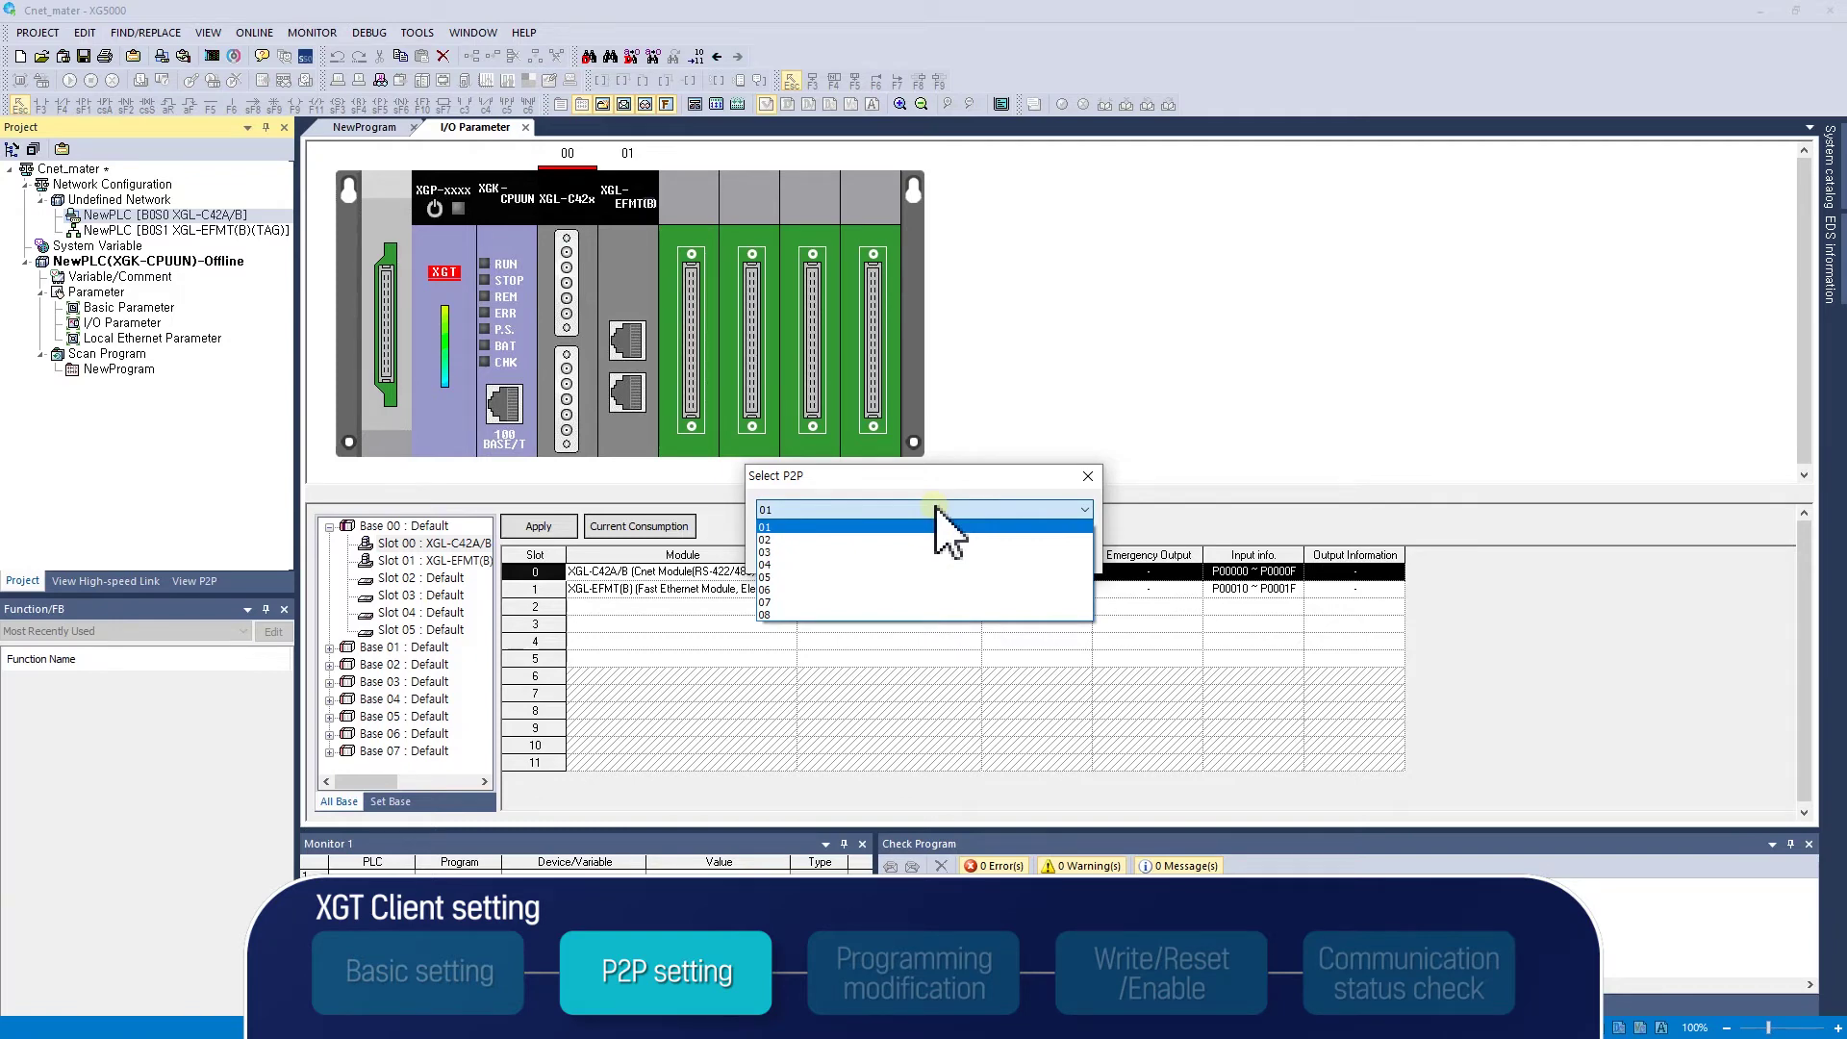
left_click(928, 527)
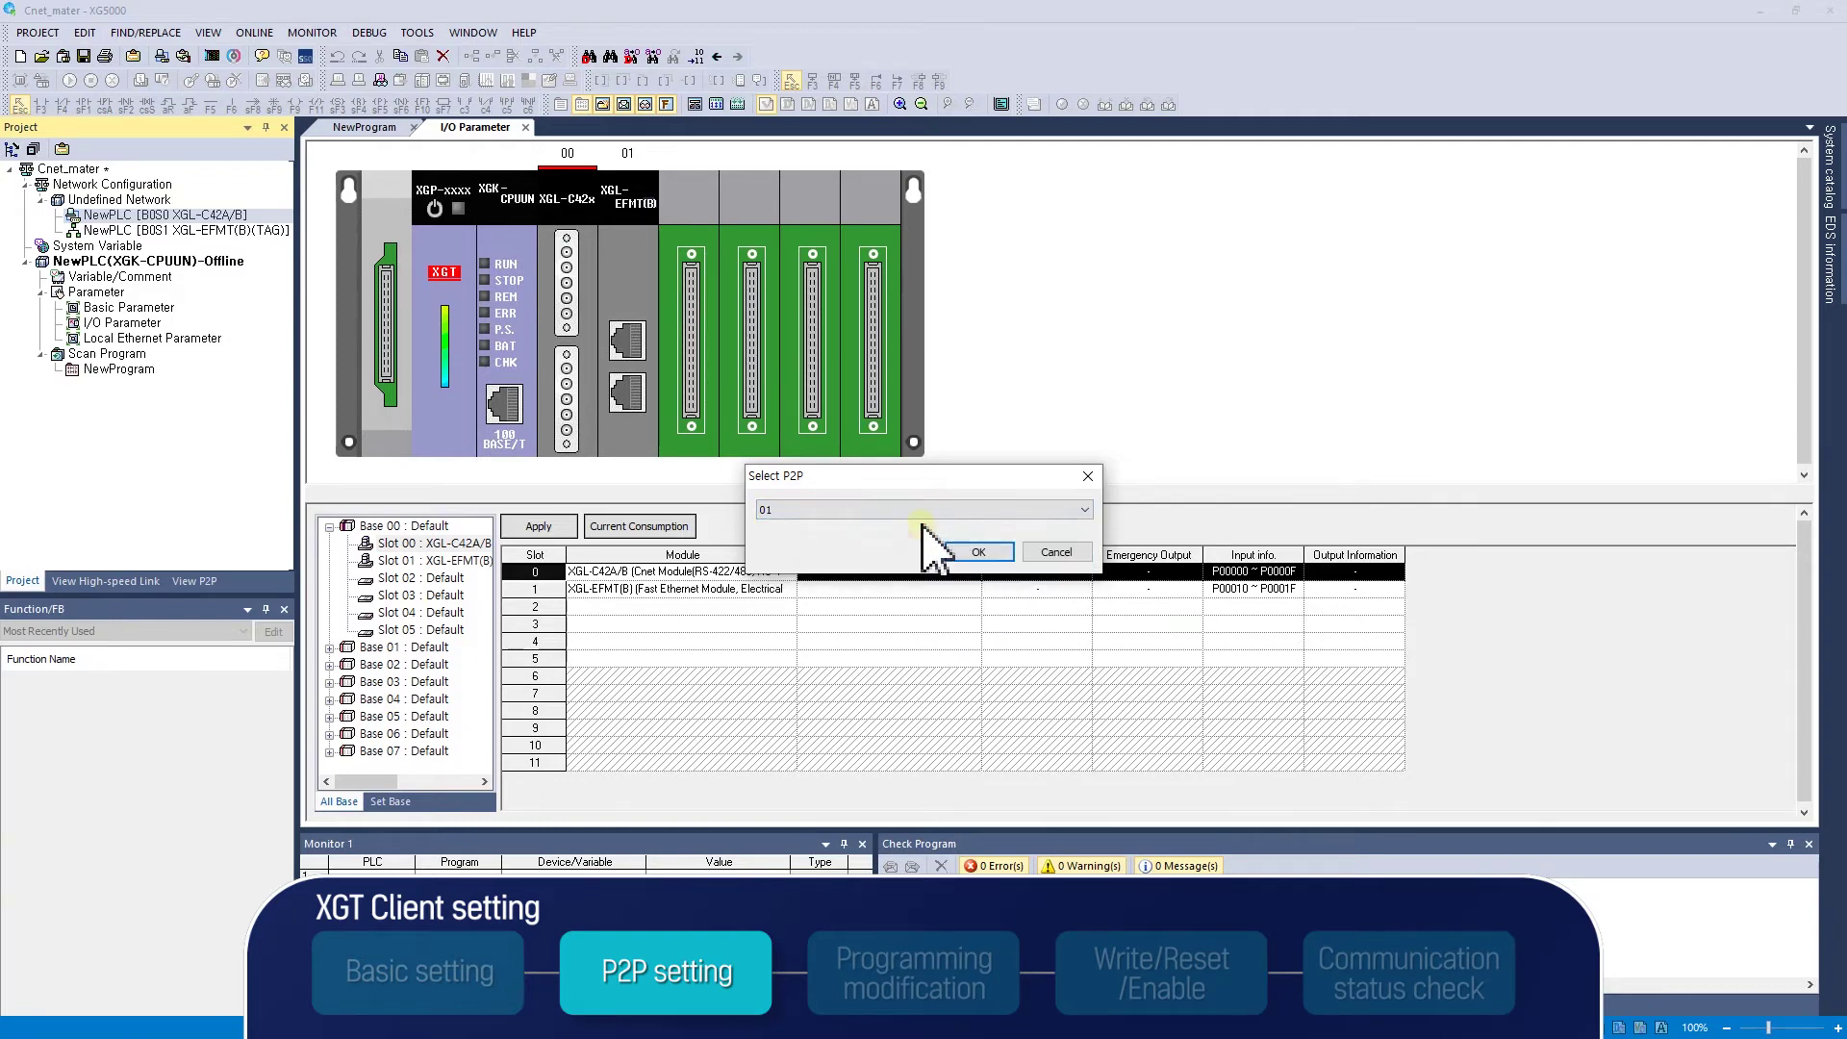
left_click(971, 554)
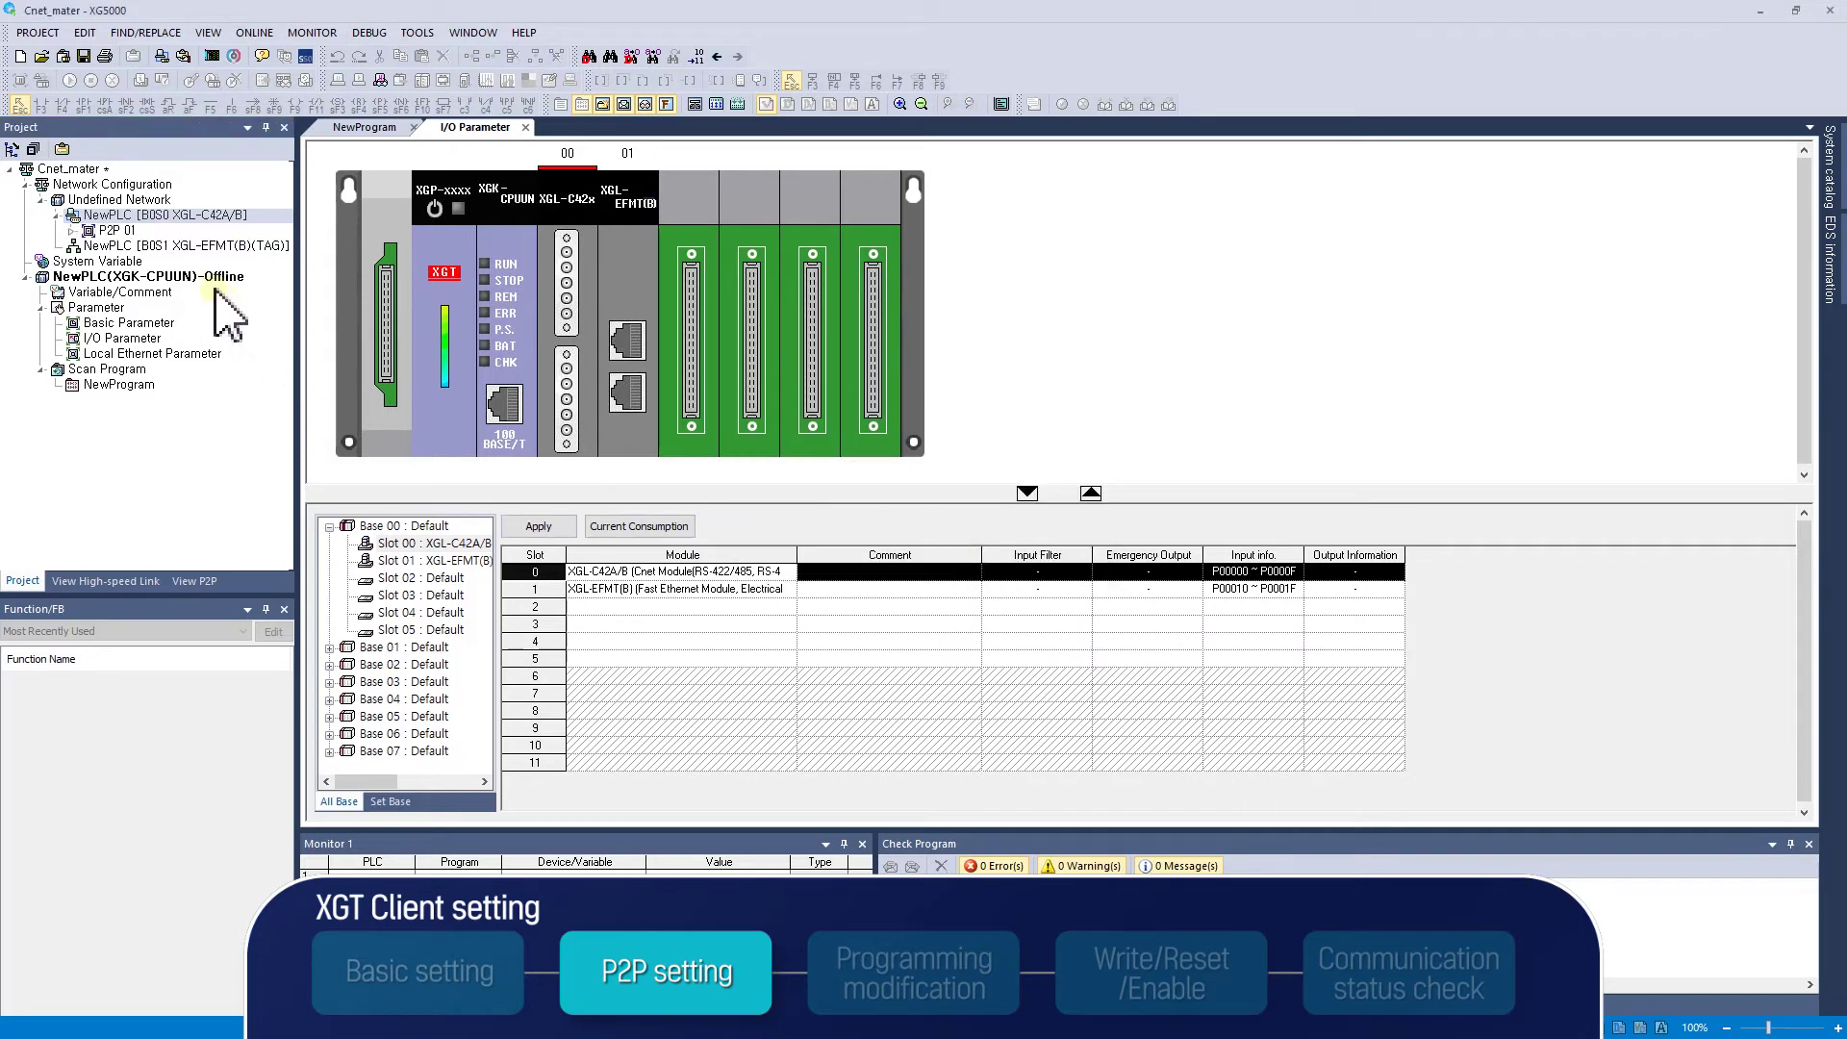
Expand P2P 01 to reveal P2P Channel, P2P Block and User frame definition.
left_click(120, 232)
double_click(127, 233)
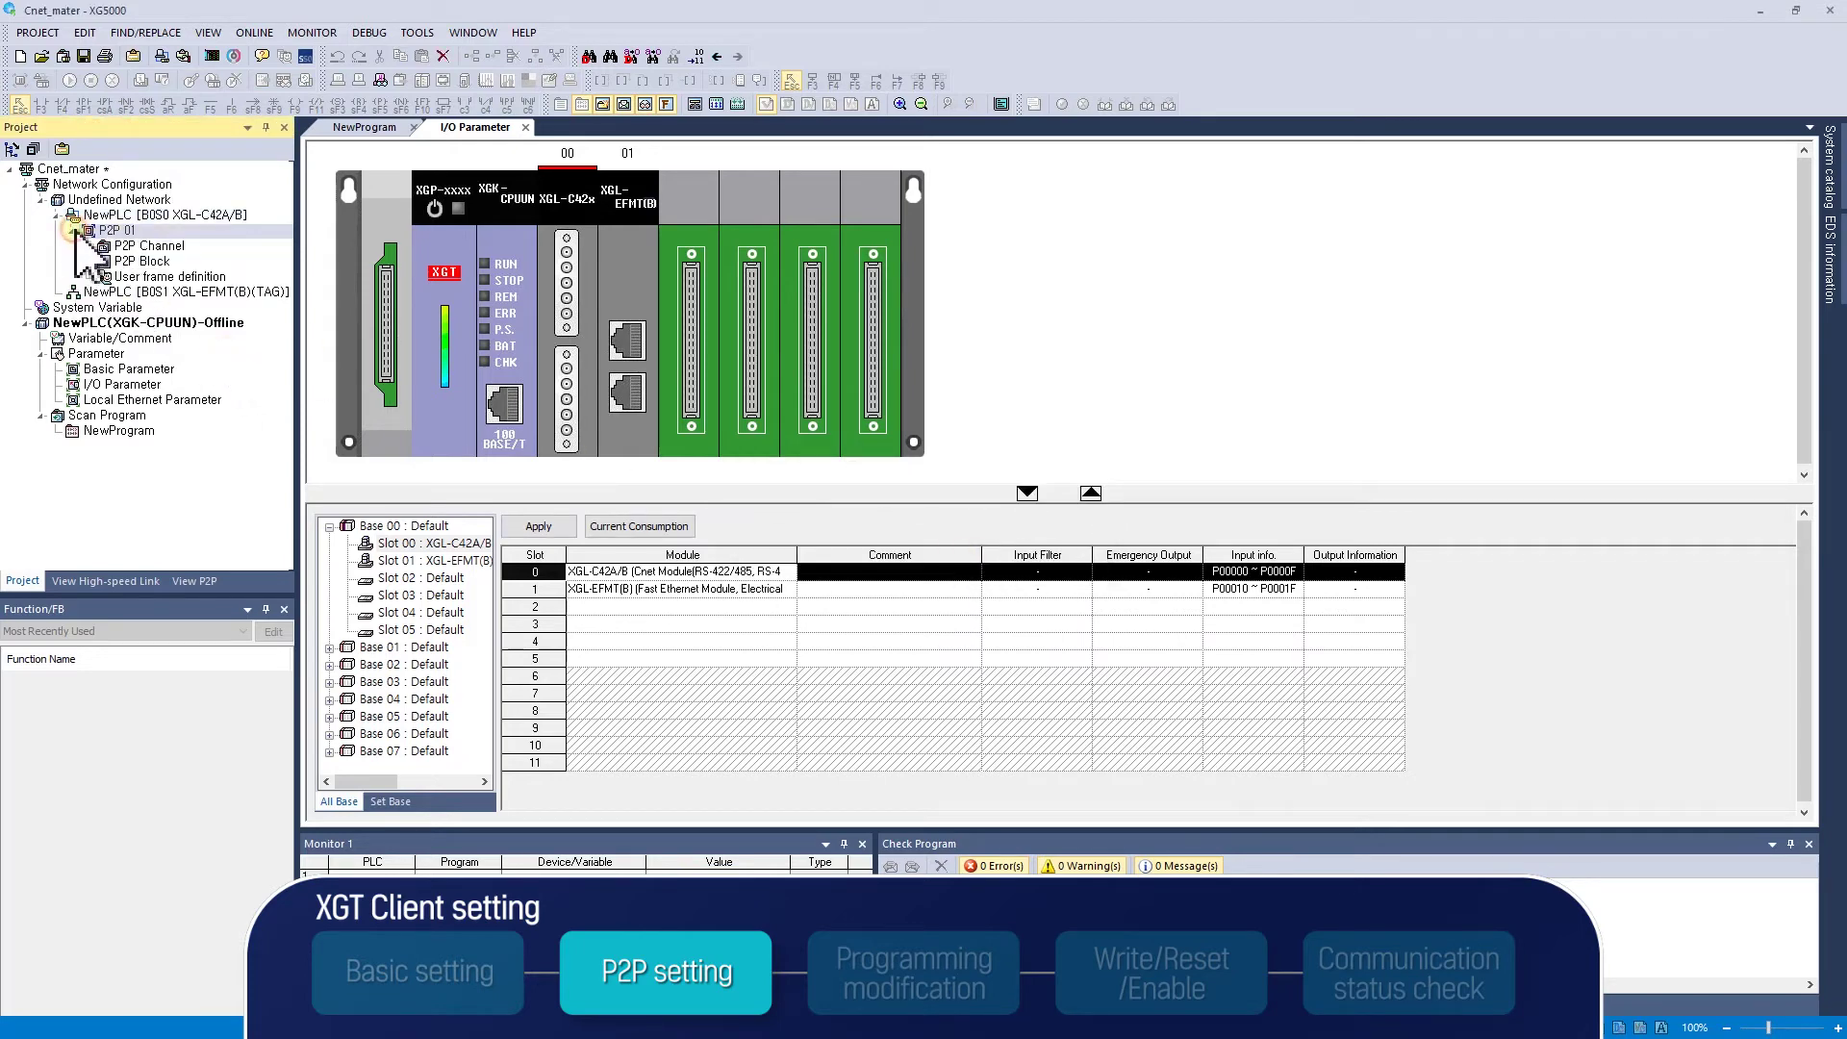
left_click(132, 246)
left_click(144, 262)
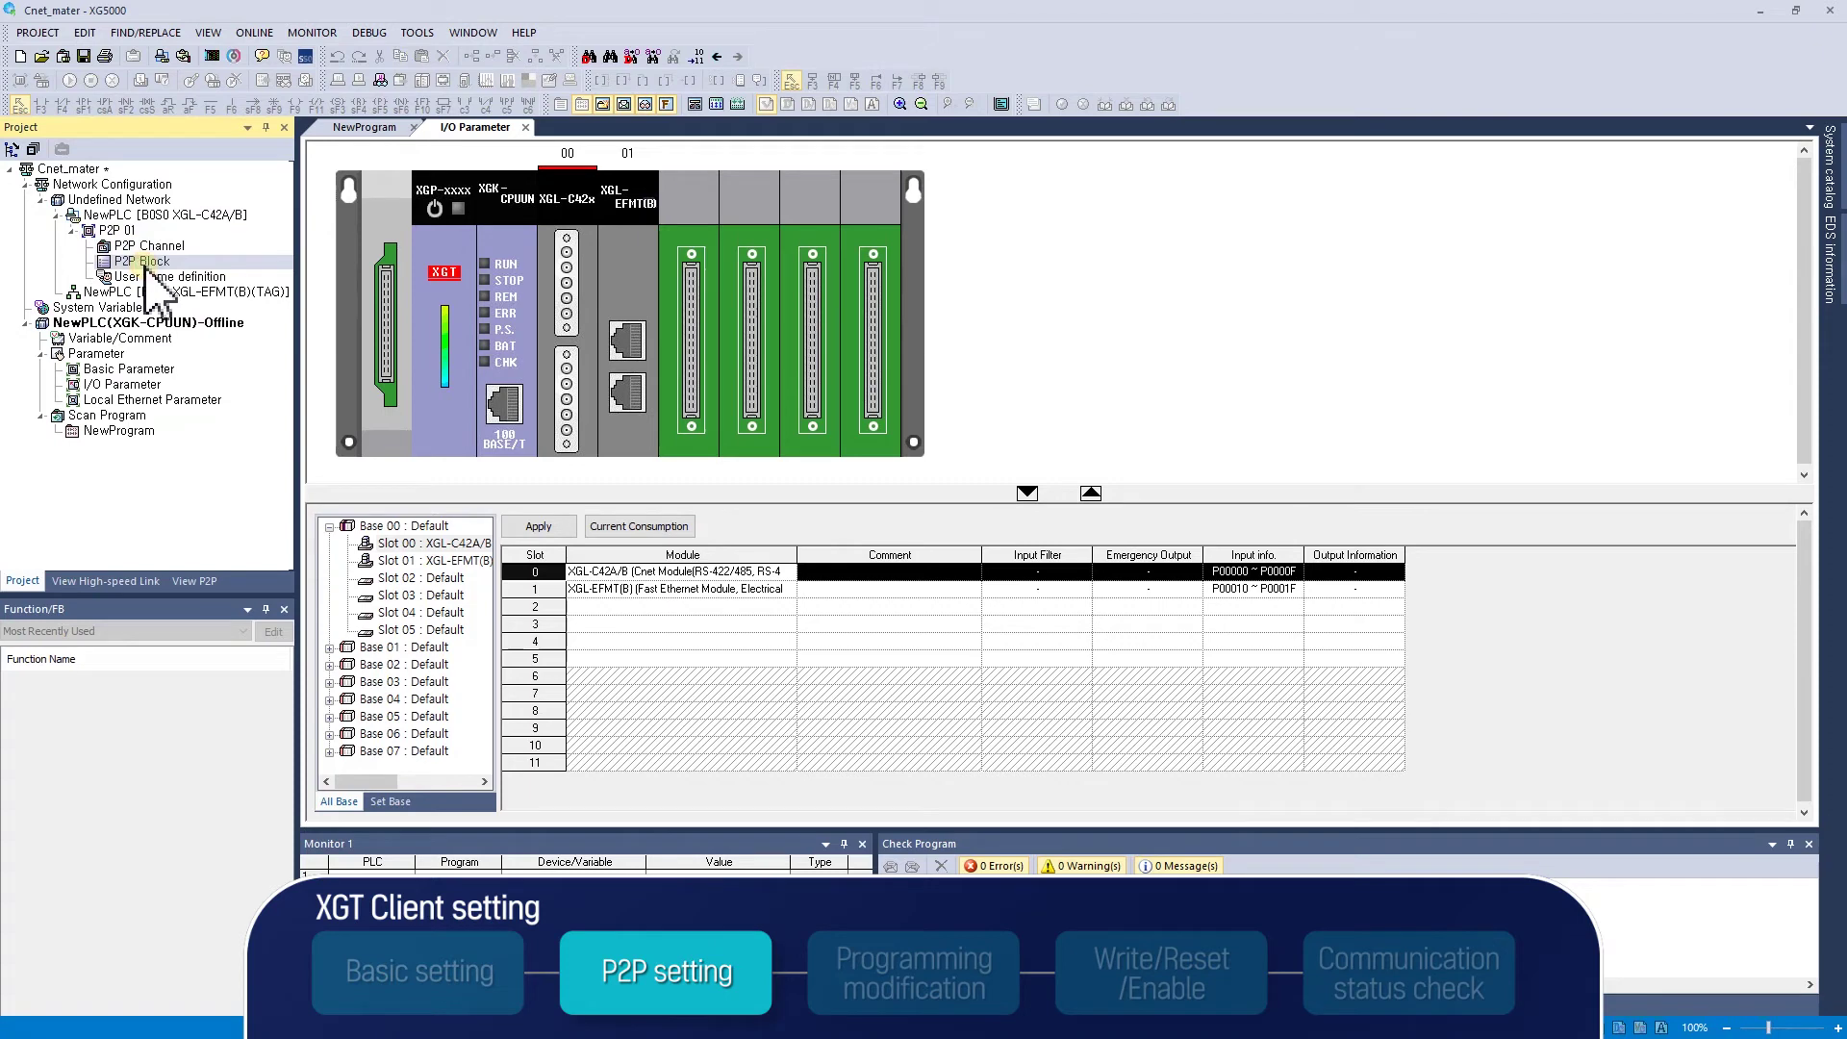
left_click(145, 278)
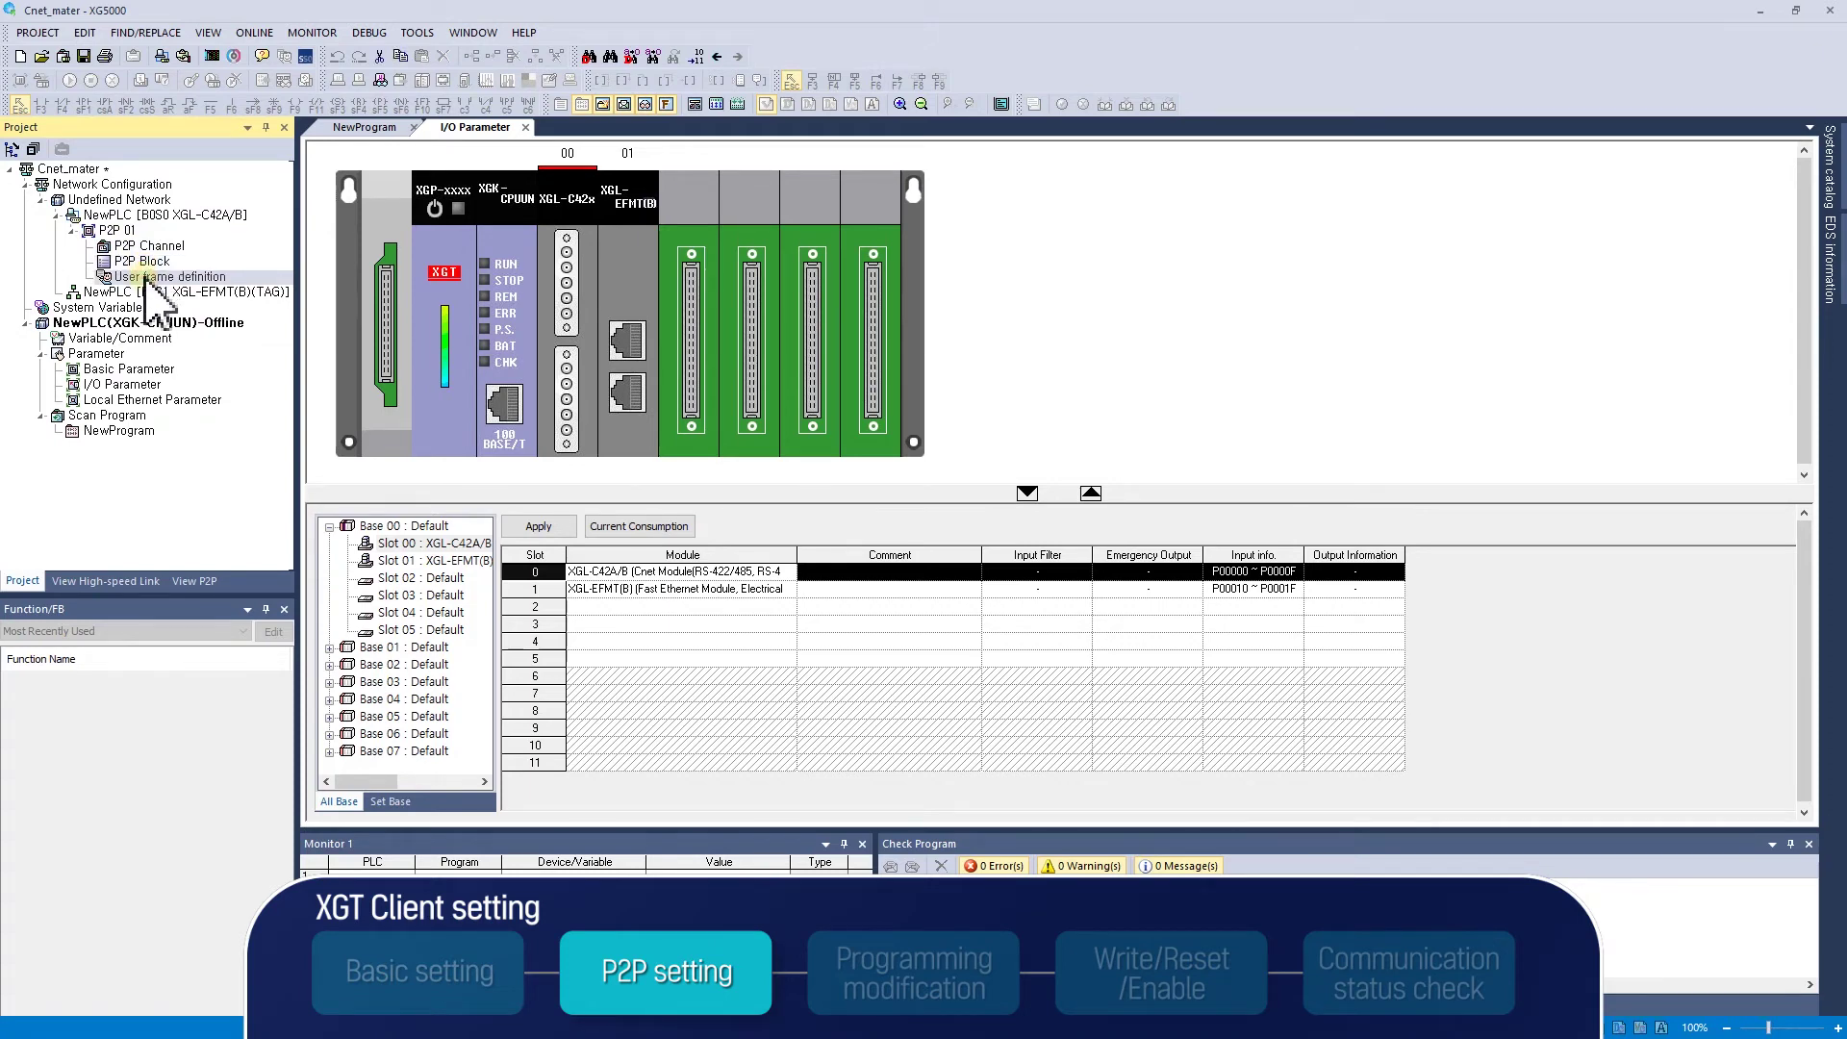
Set channel 2's P2P driver to XGT client, accepting that existing blocks will be deleted.
double_click(154, 247)
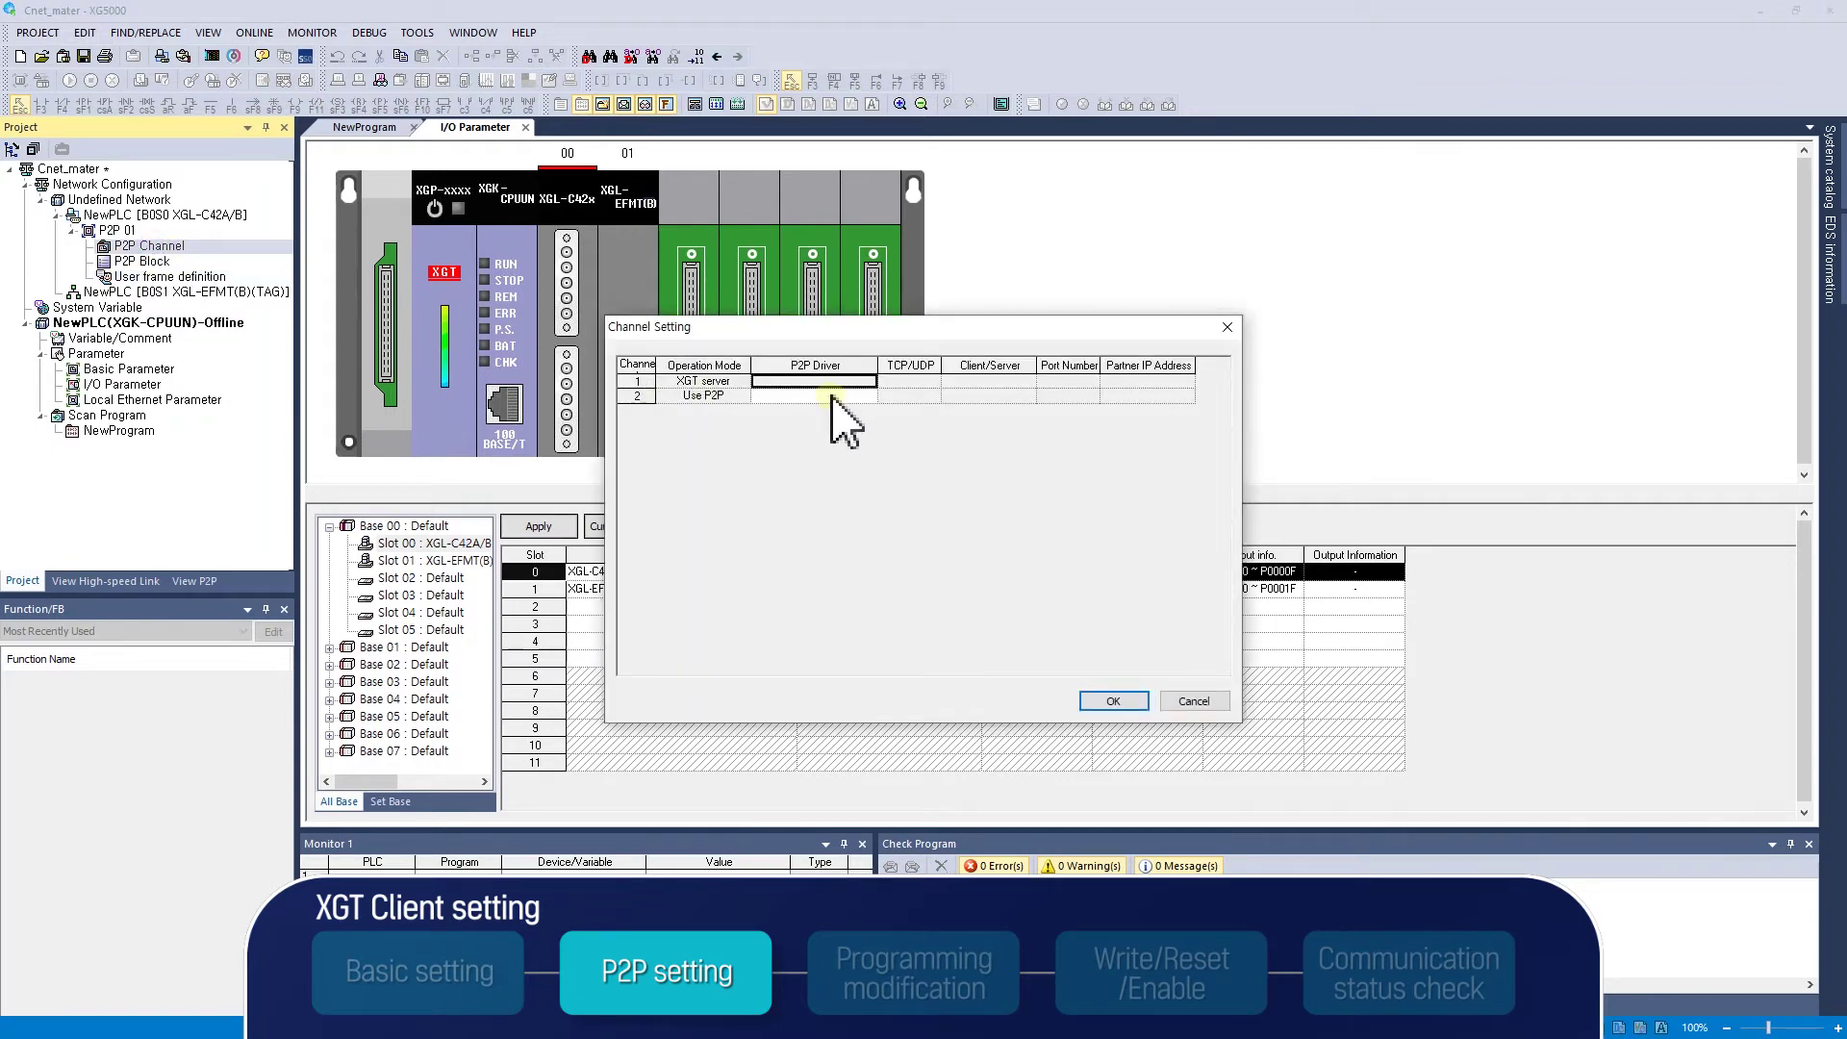
left_click(640, 379)
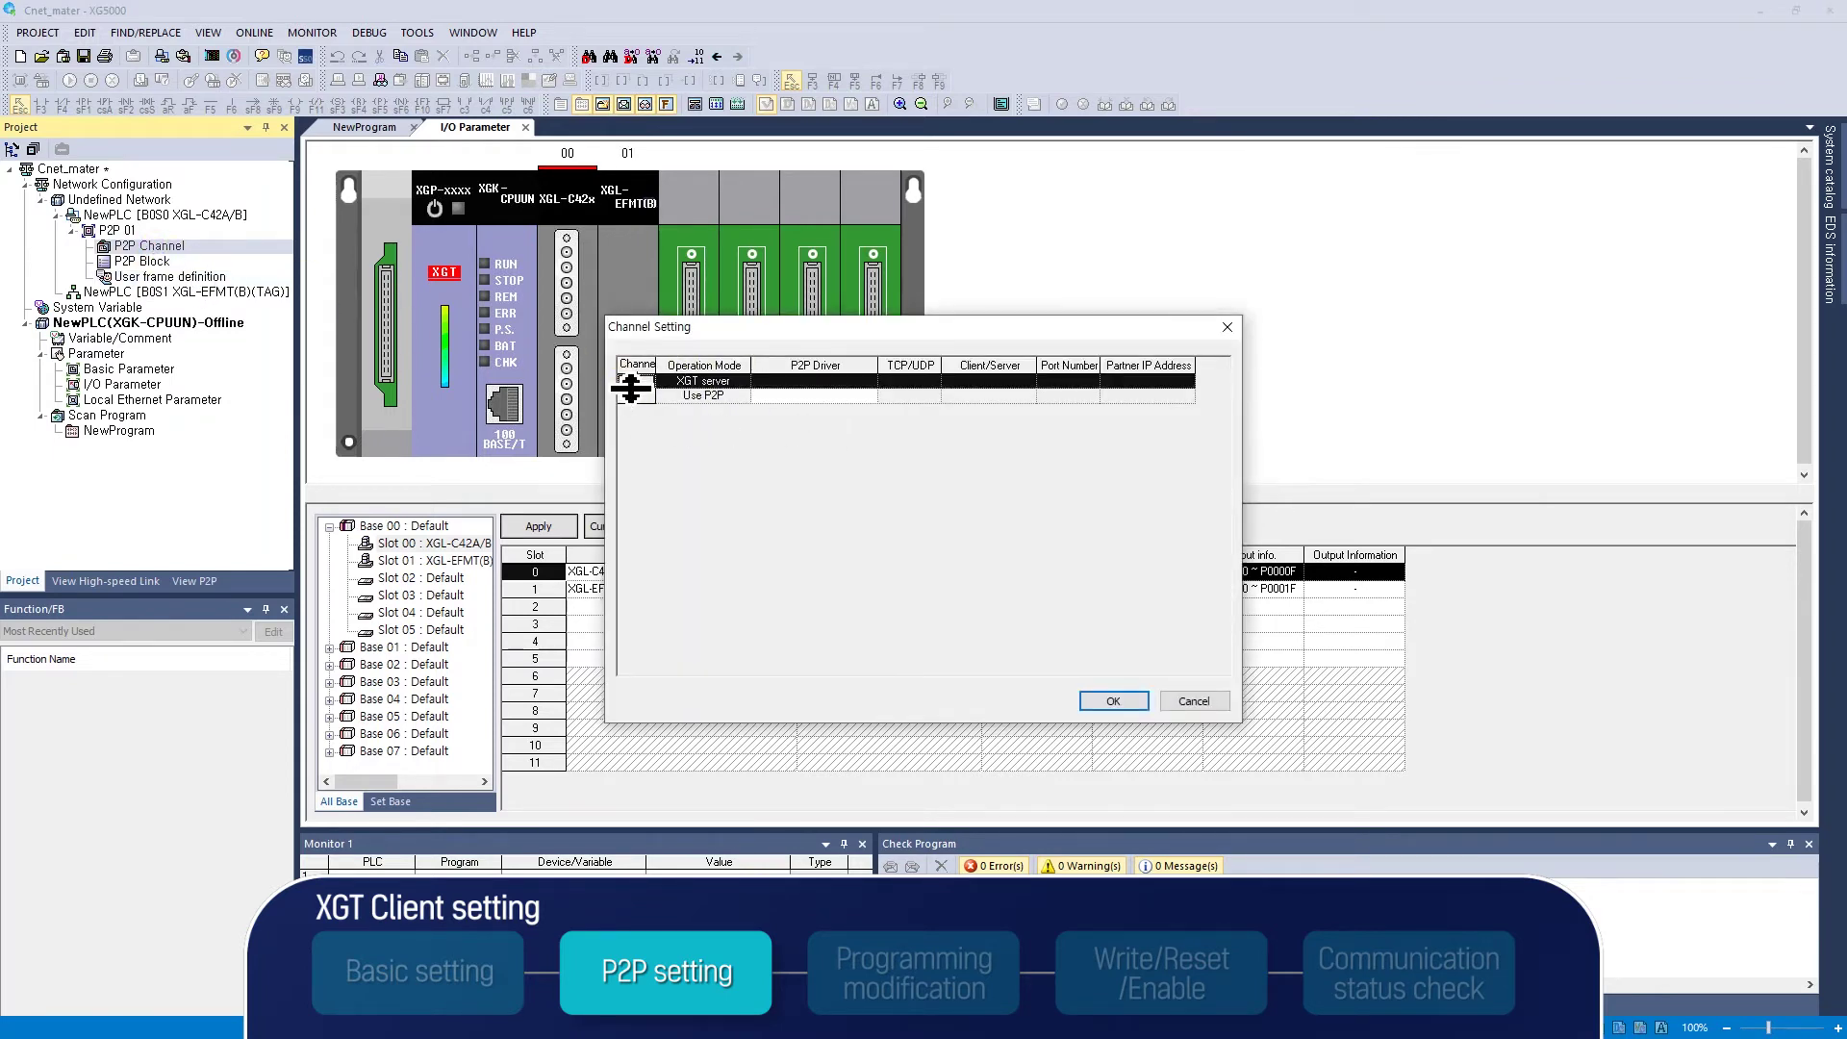
left_click(637, 396)
left_click(685, 397)
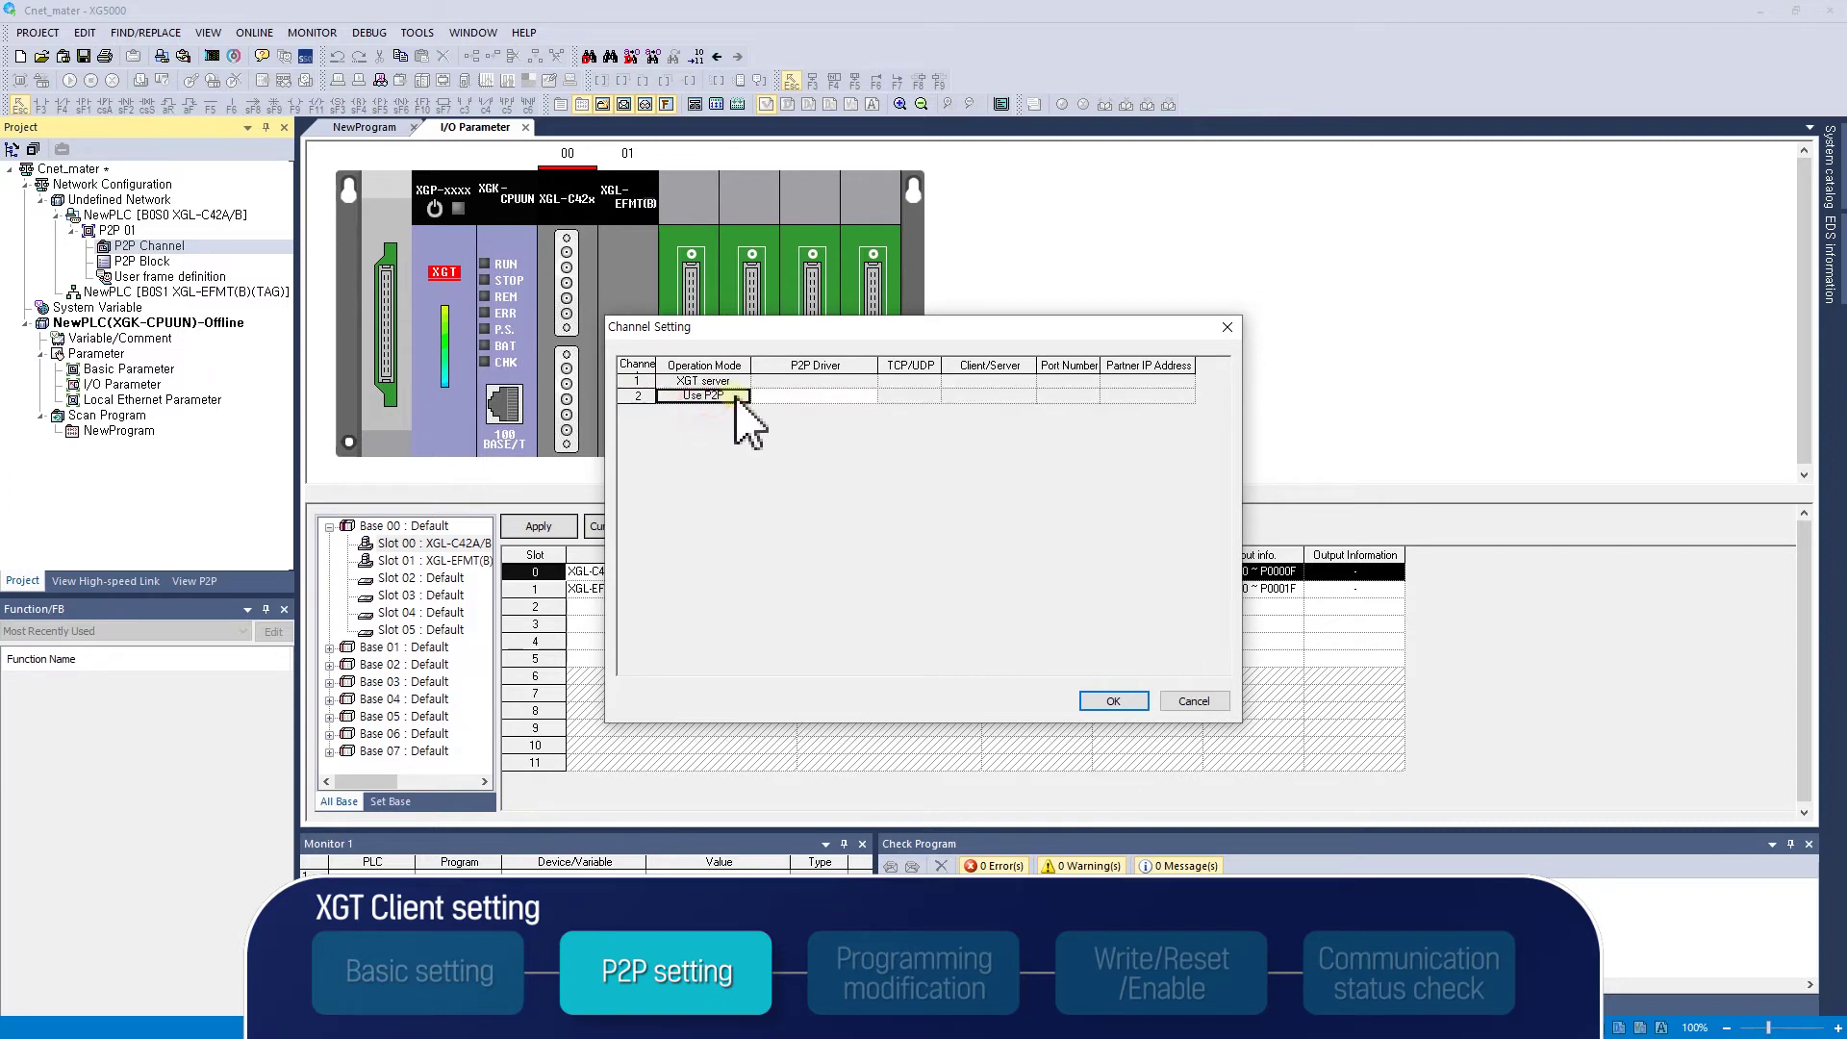
left_click(870, 398)
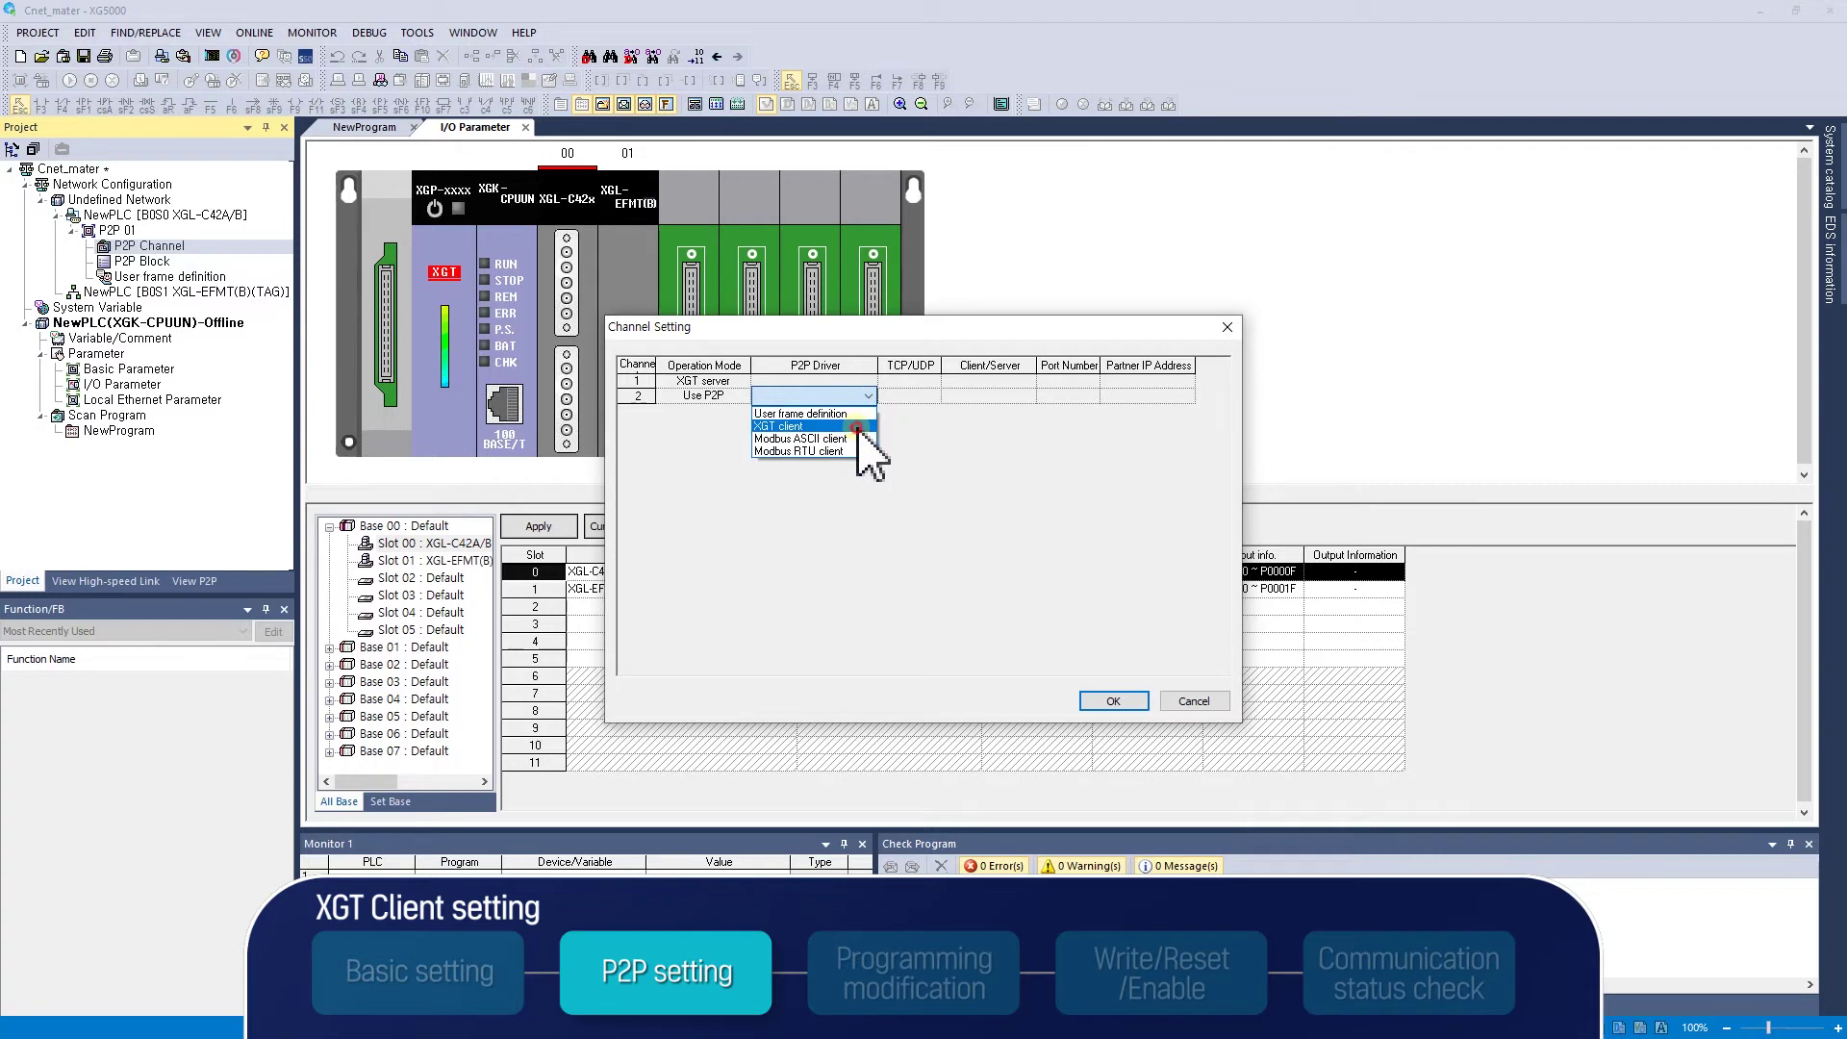
left_click(854, 427)
left_click(1116, 701)
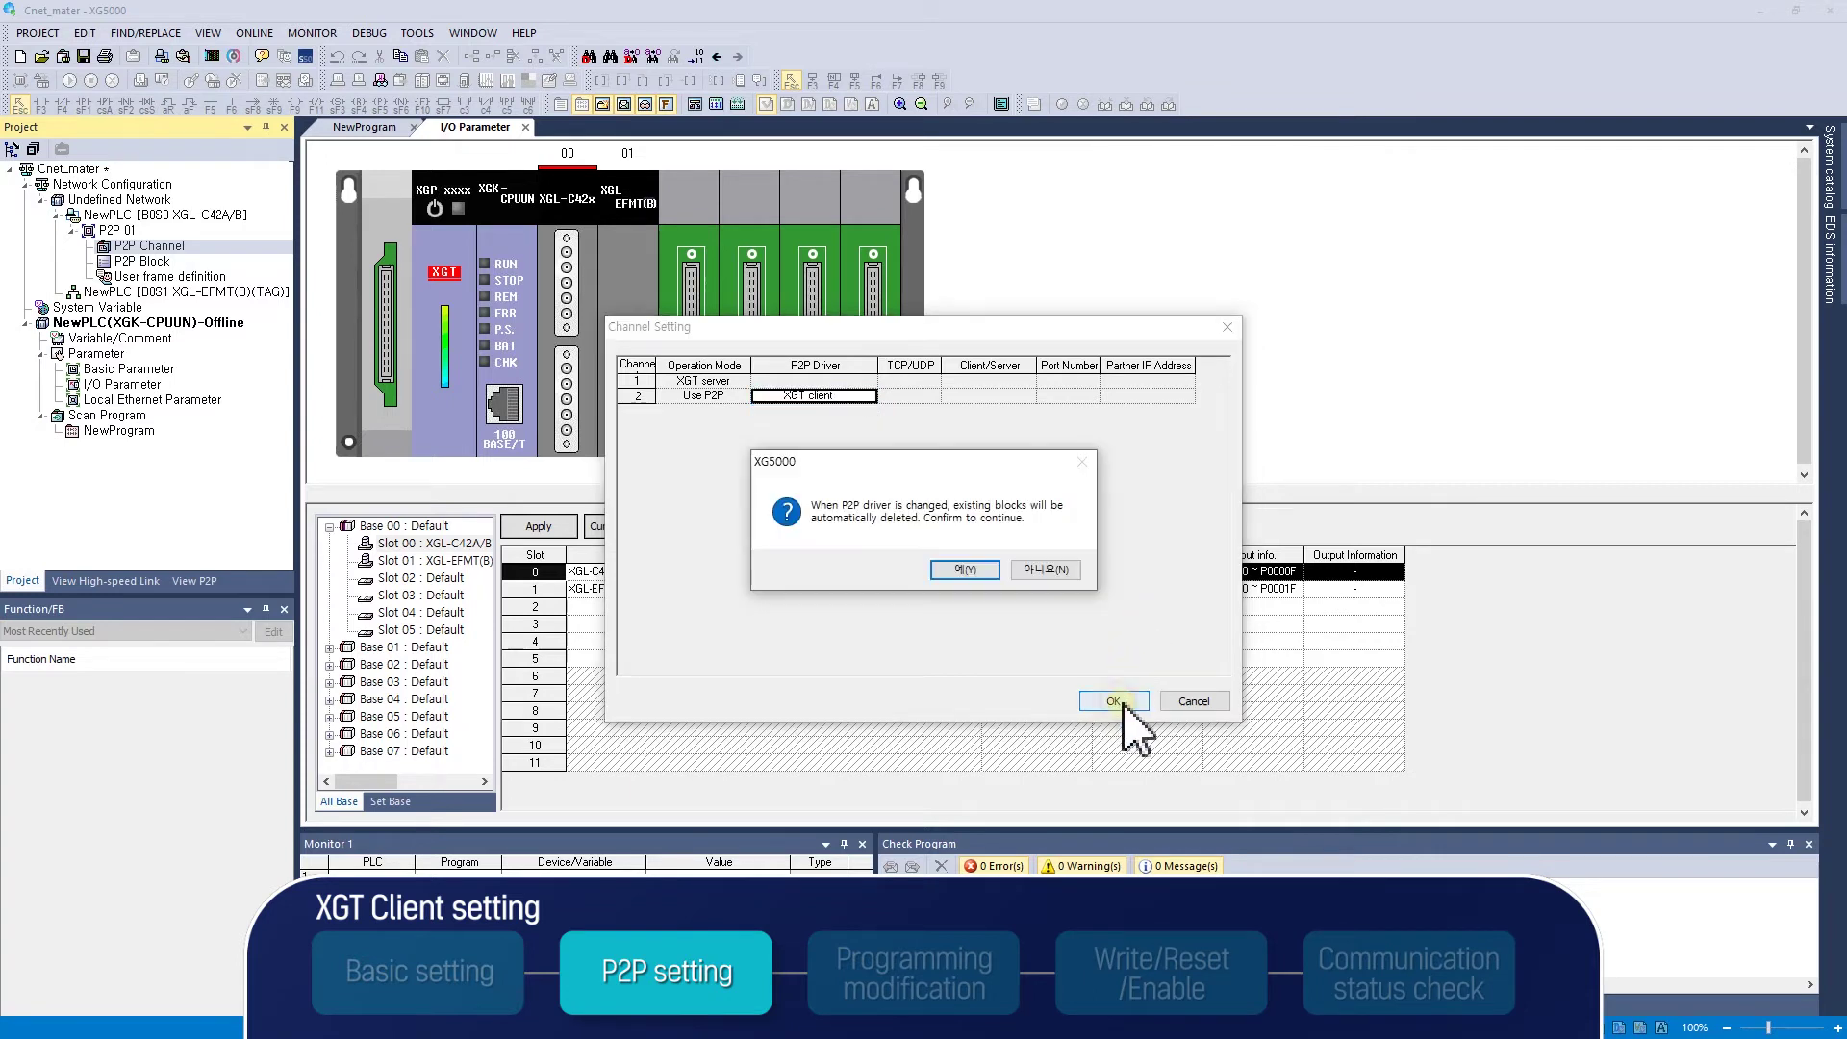
left_click(981, 572)
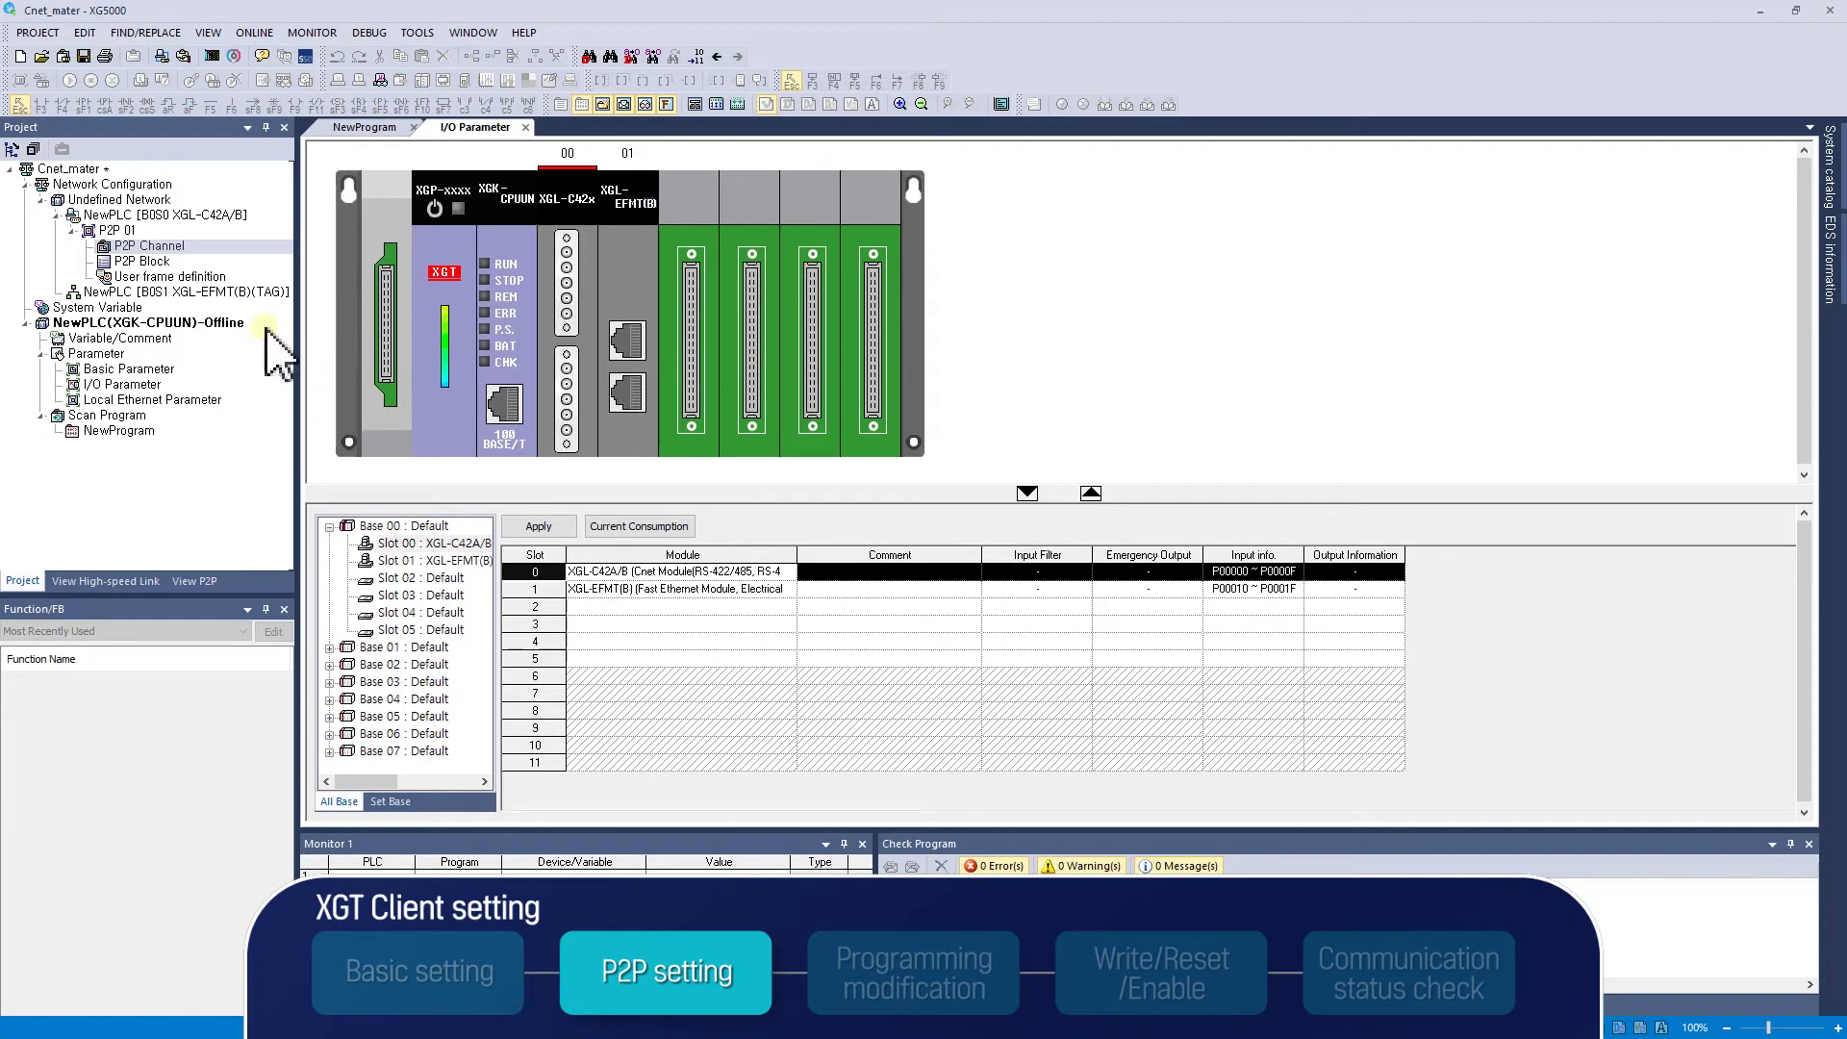
left_click(152, 262)
Open the P2P 01 block table, widen its Channel column, and scroll down to index 63.
double_click(152, 262)
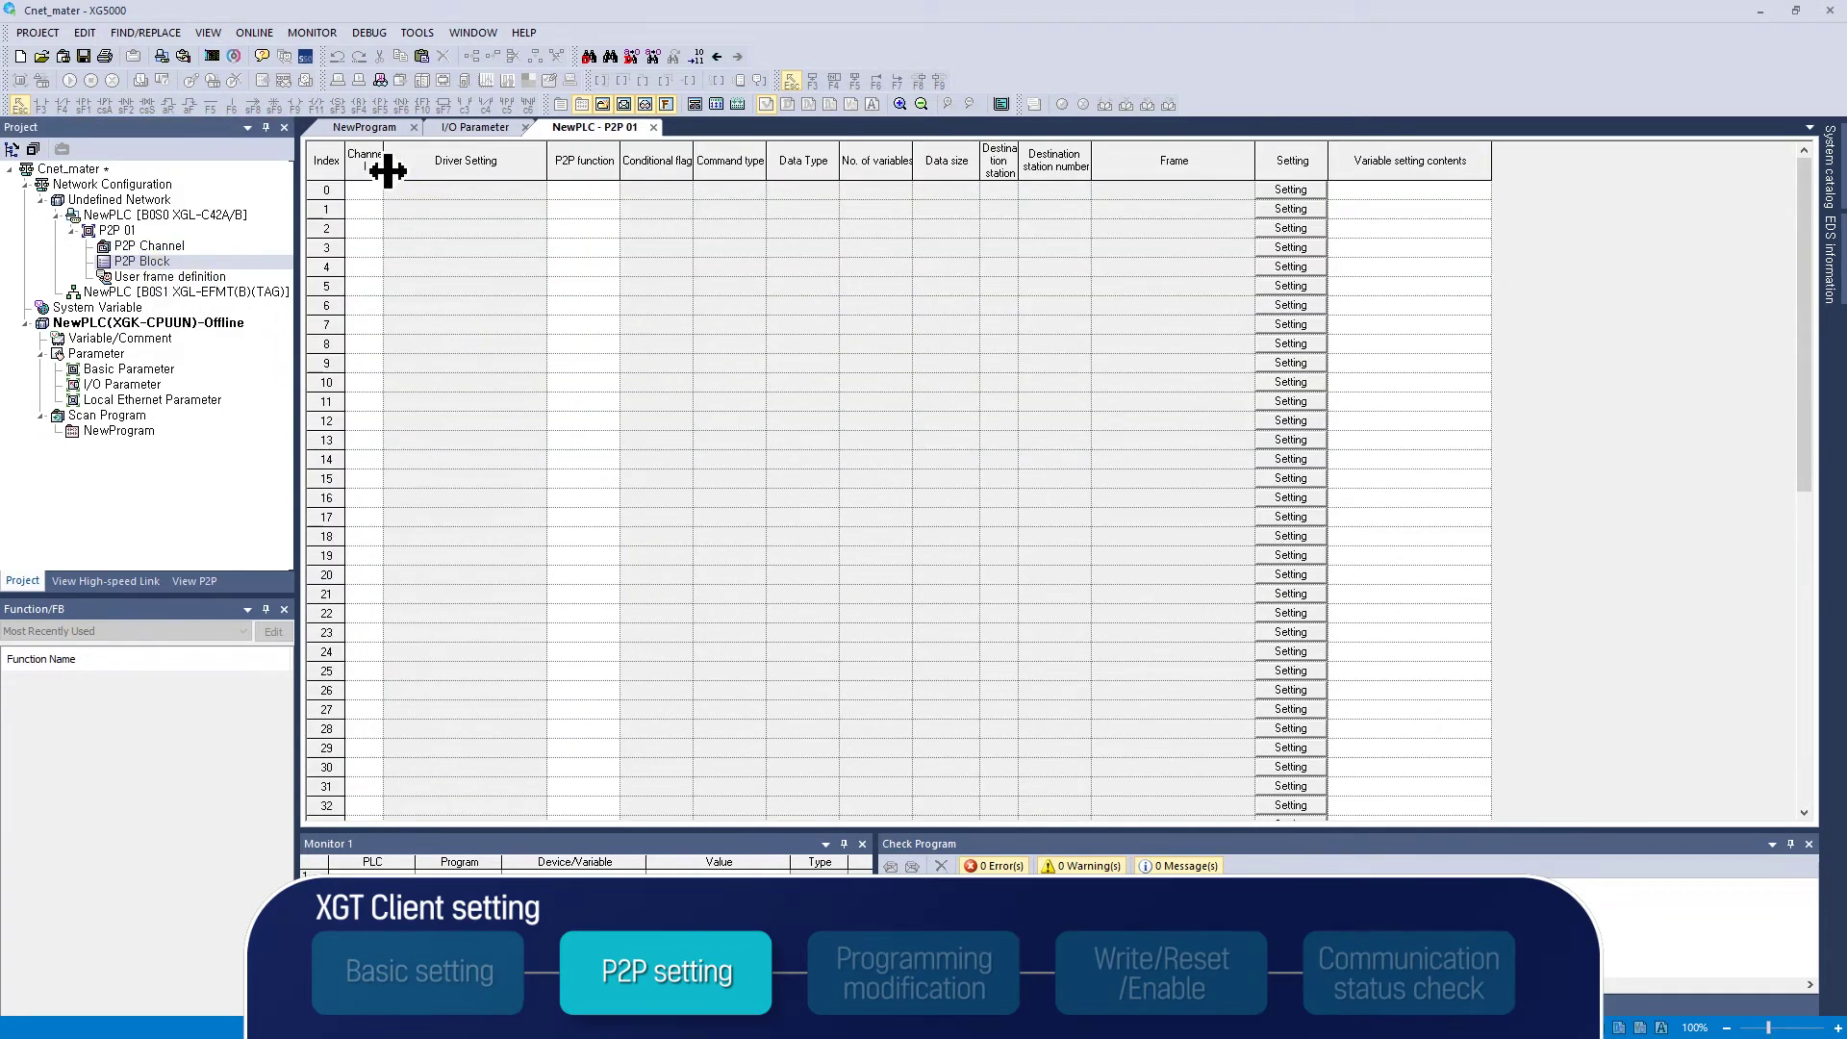
left_click_drag(383, 165, 404, 166)
scroll(1241, 414, "down", 2)
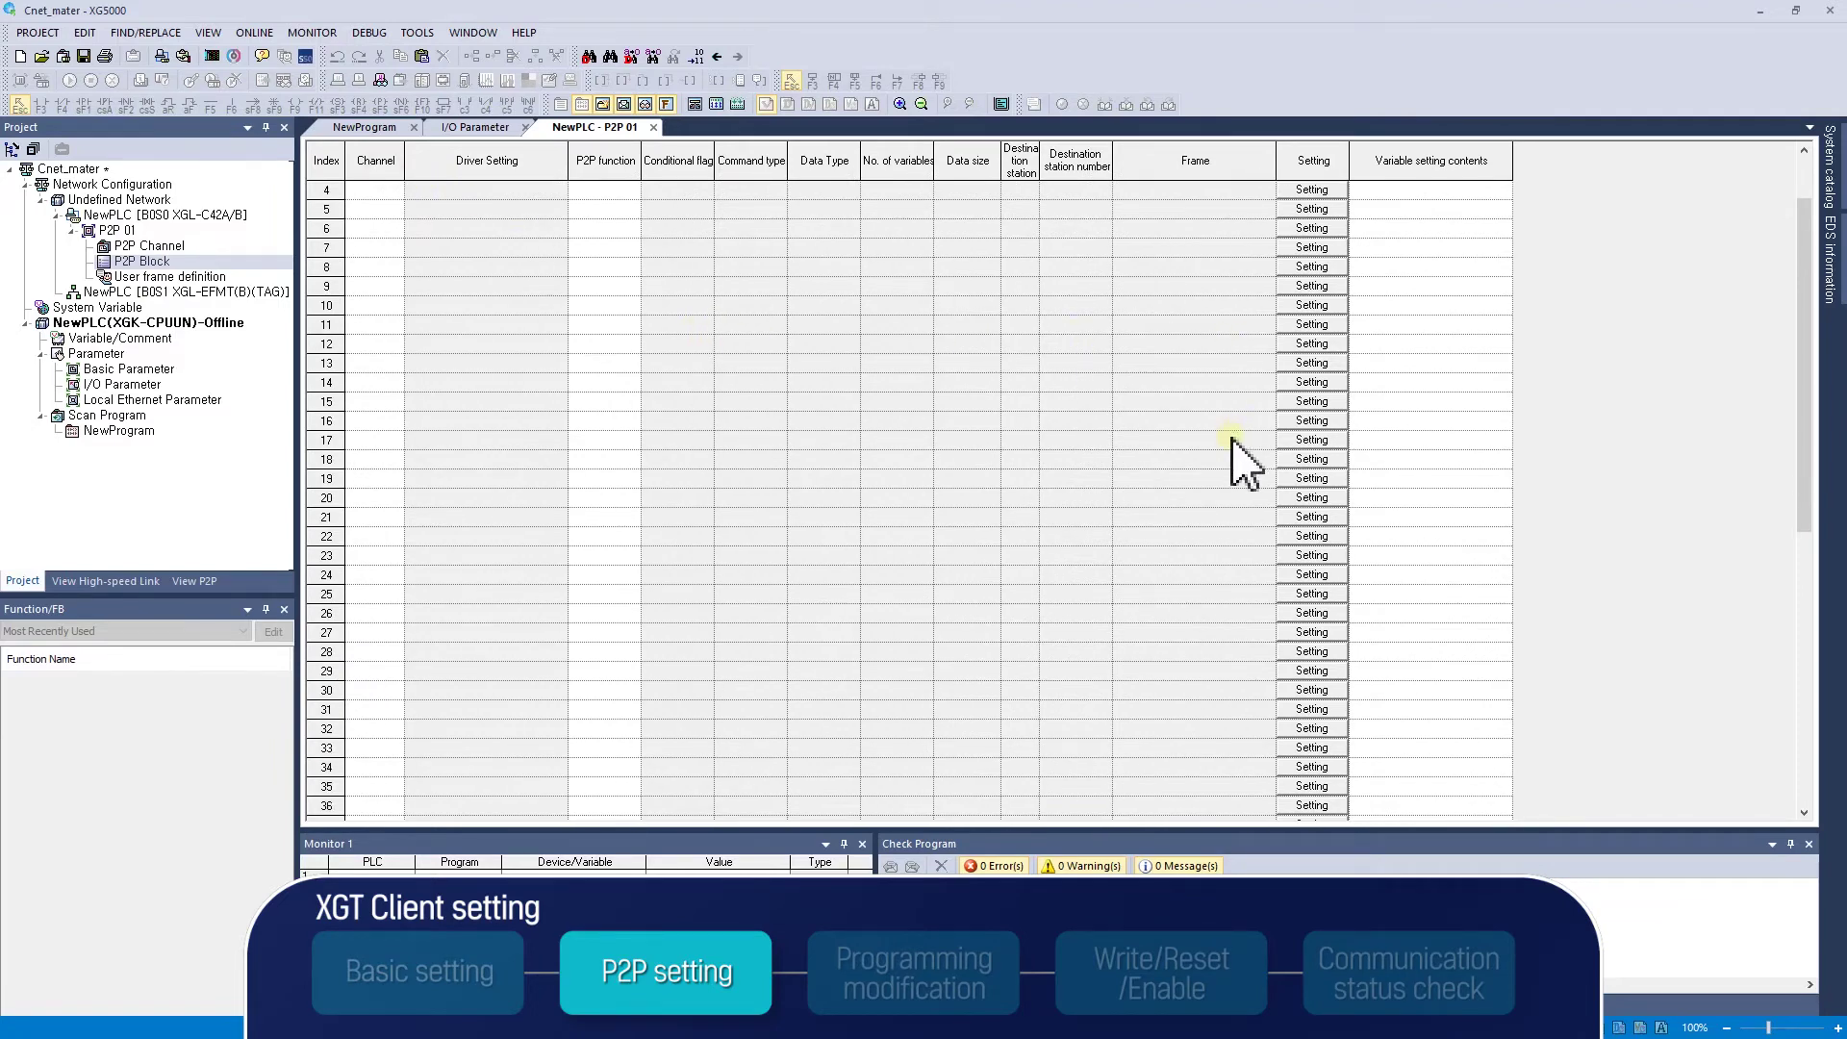
scroll(1236, 464, "down", 13)
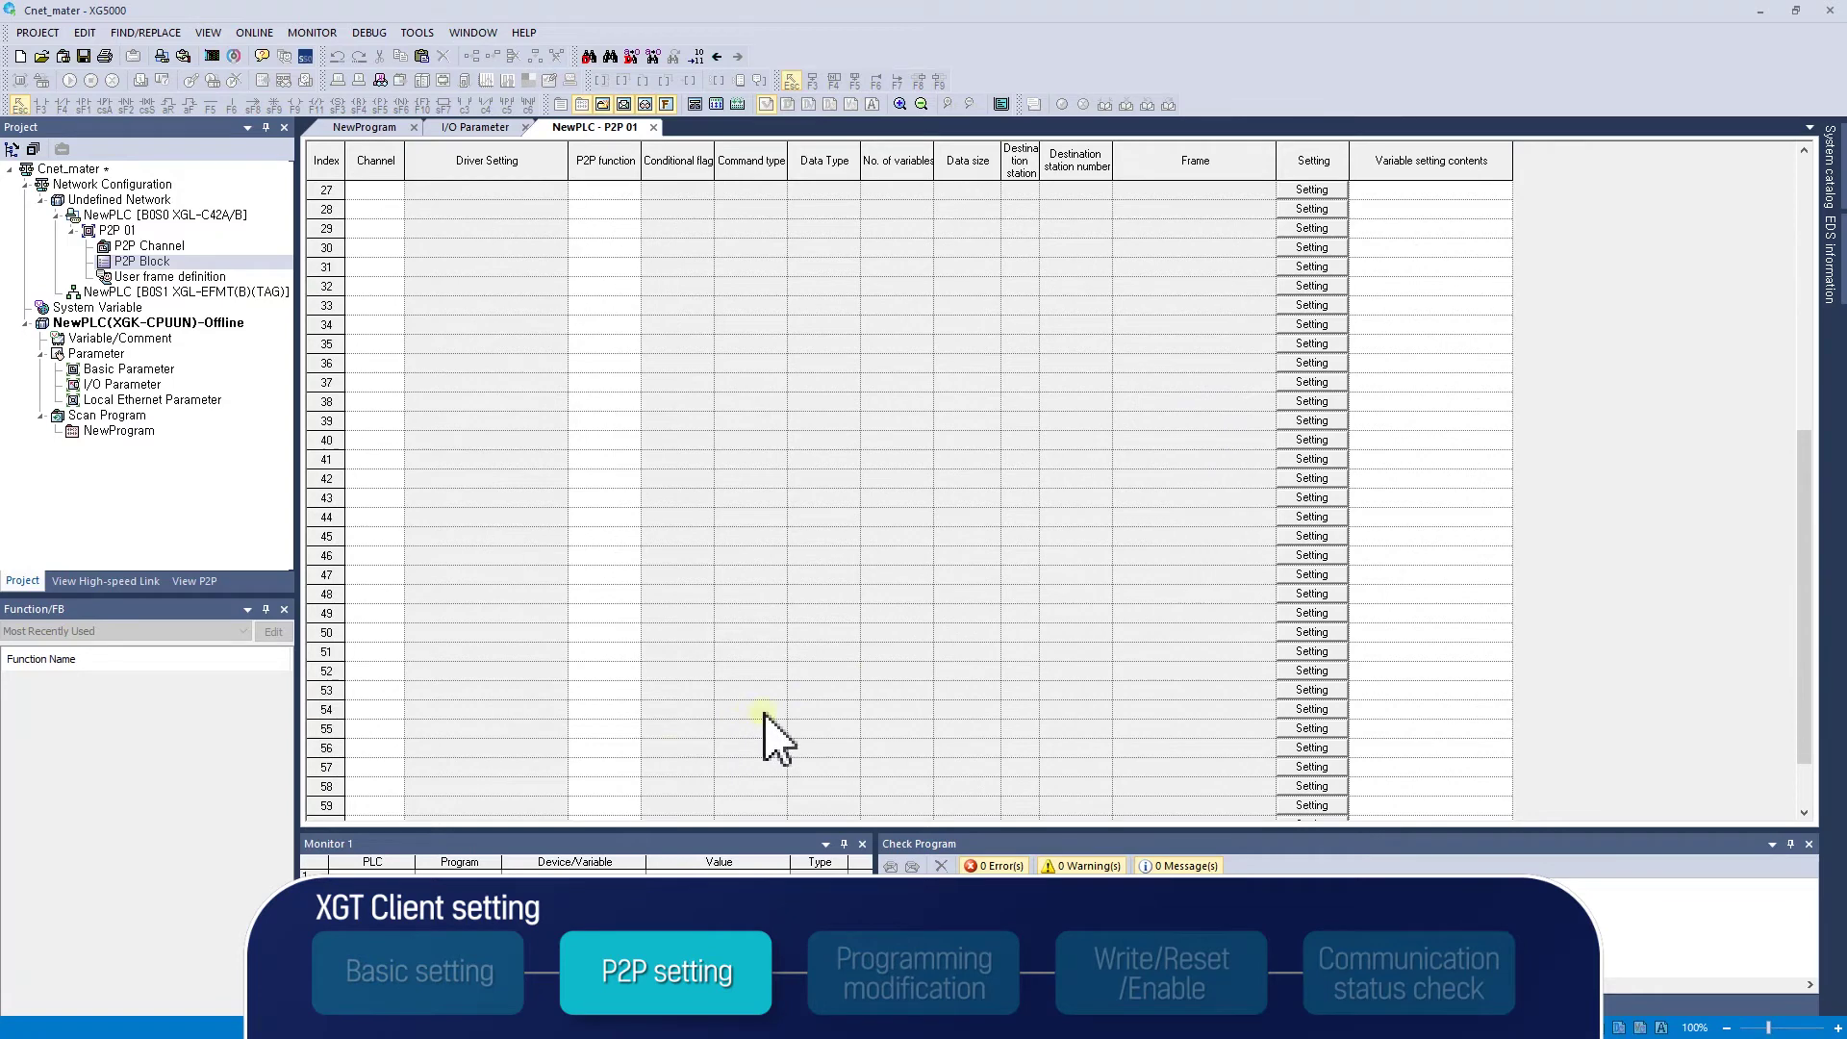
left_click(328, 817)
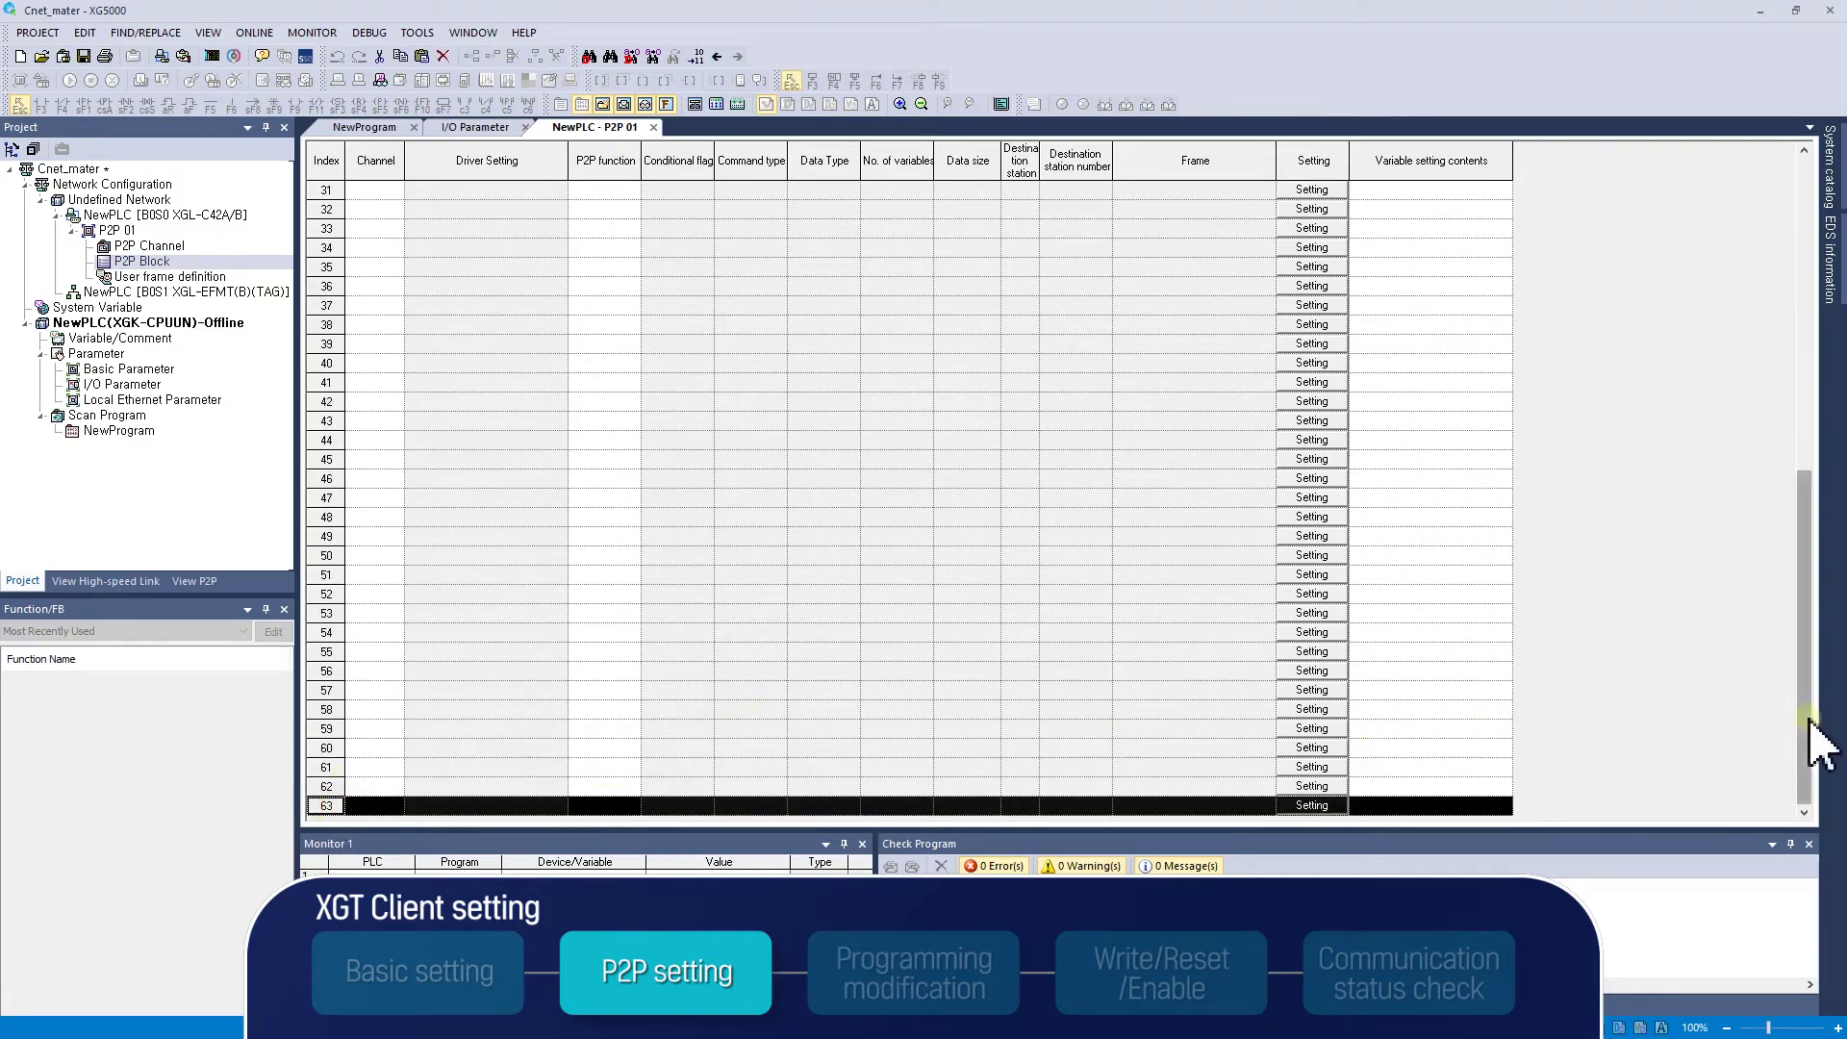
left_click_drag(1806, 741, 1800, 374)
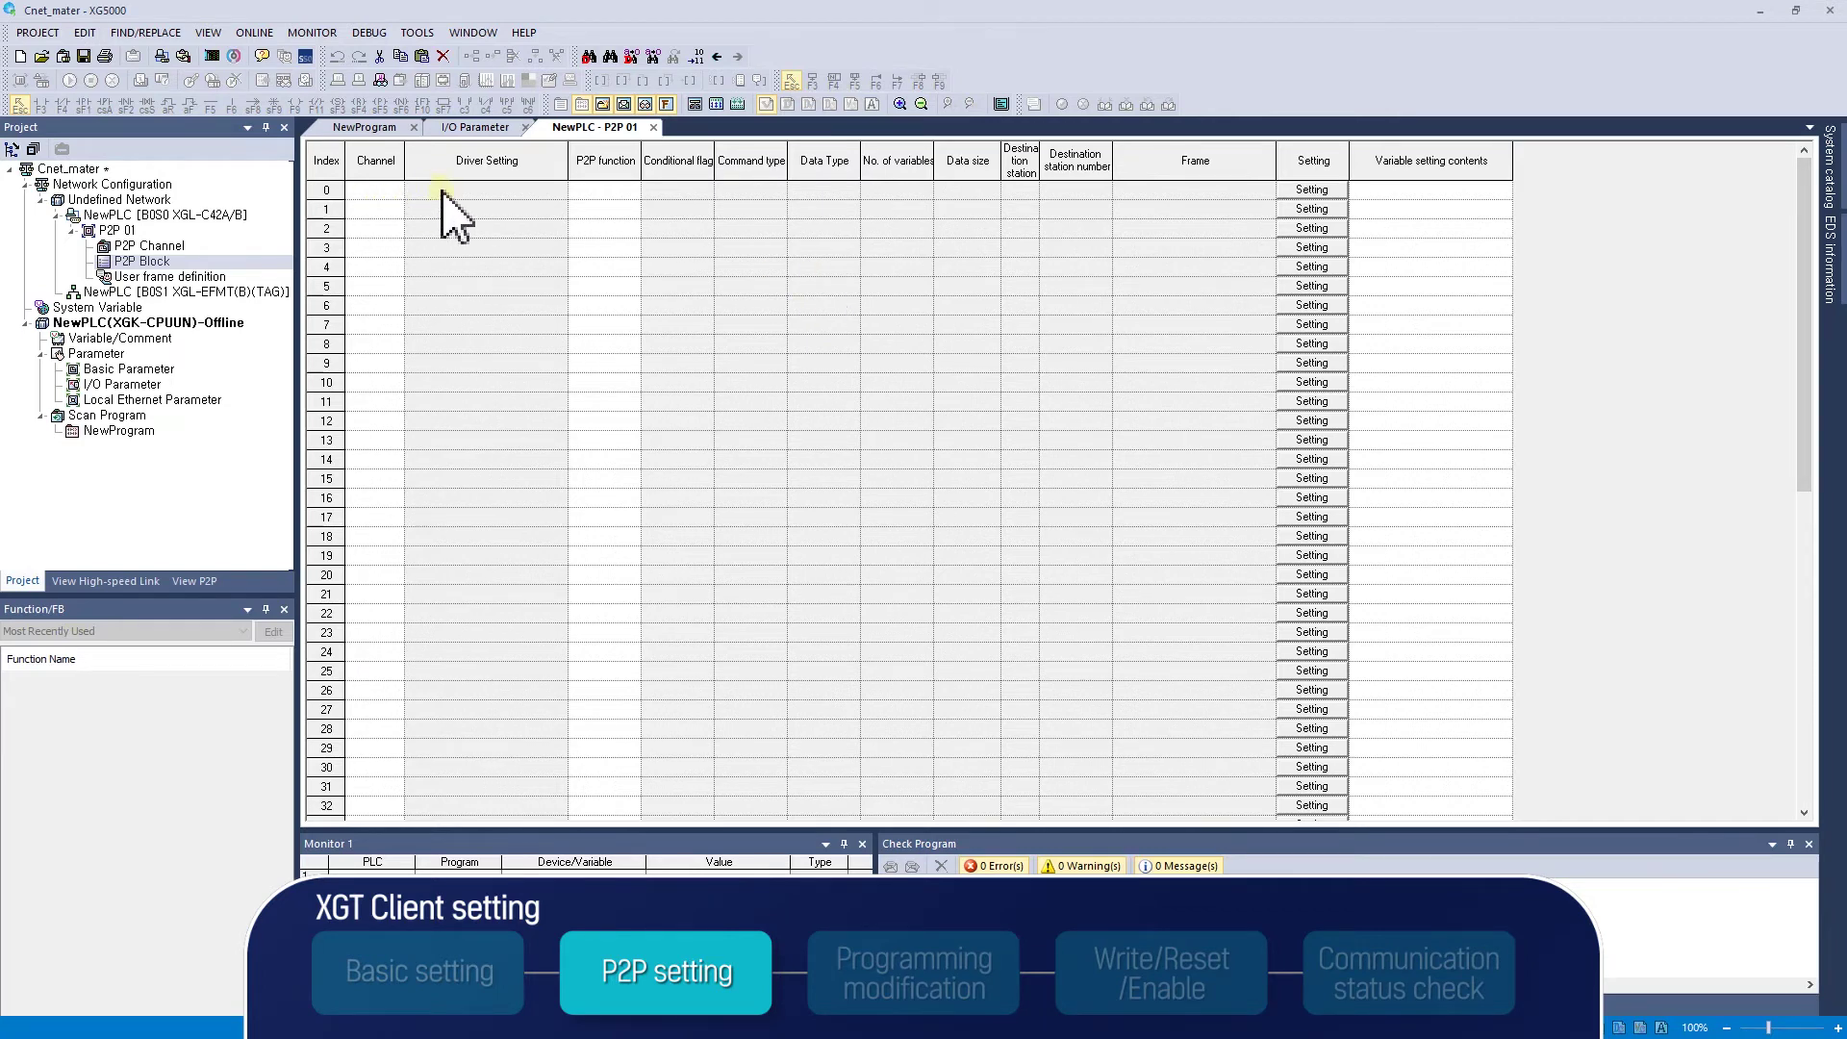
left_click(373, 189)
Give block index 0 channel 2 with the XGT client driver and the READ function.
left_click(394, 190)
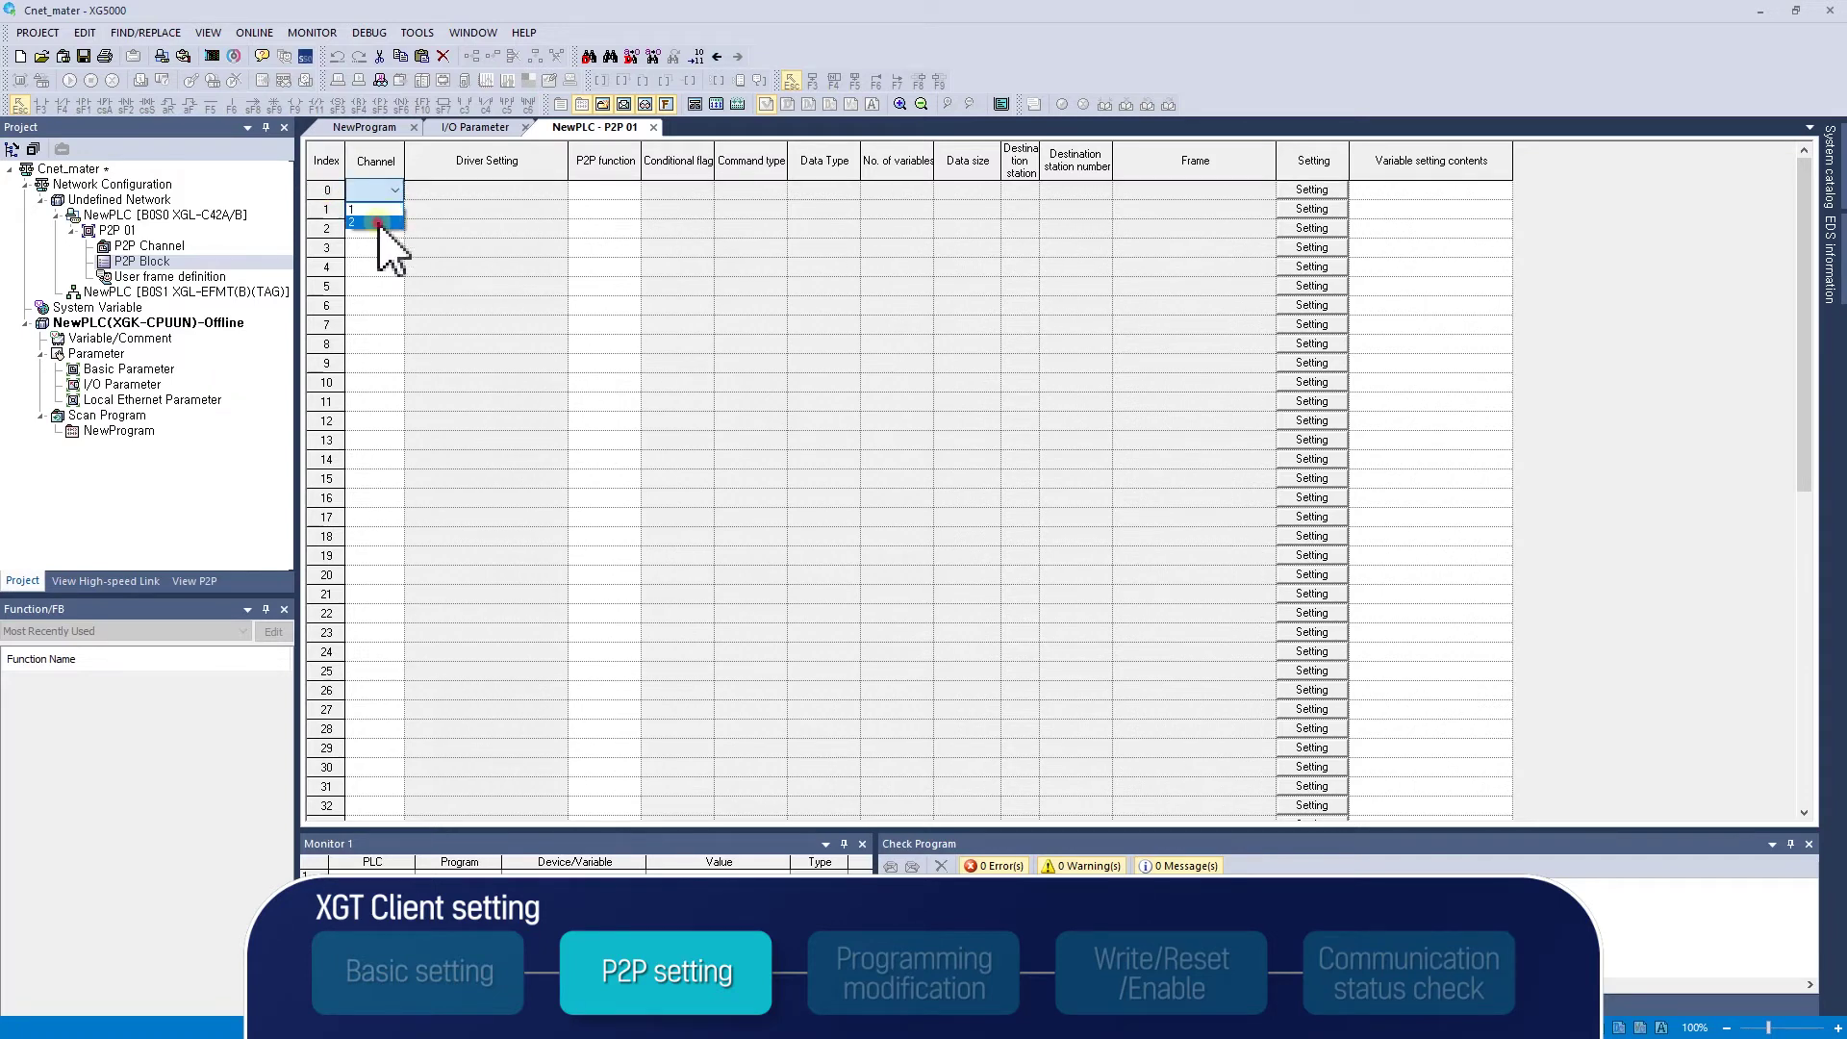
left_click(380, 223)
left_click(513, 191)
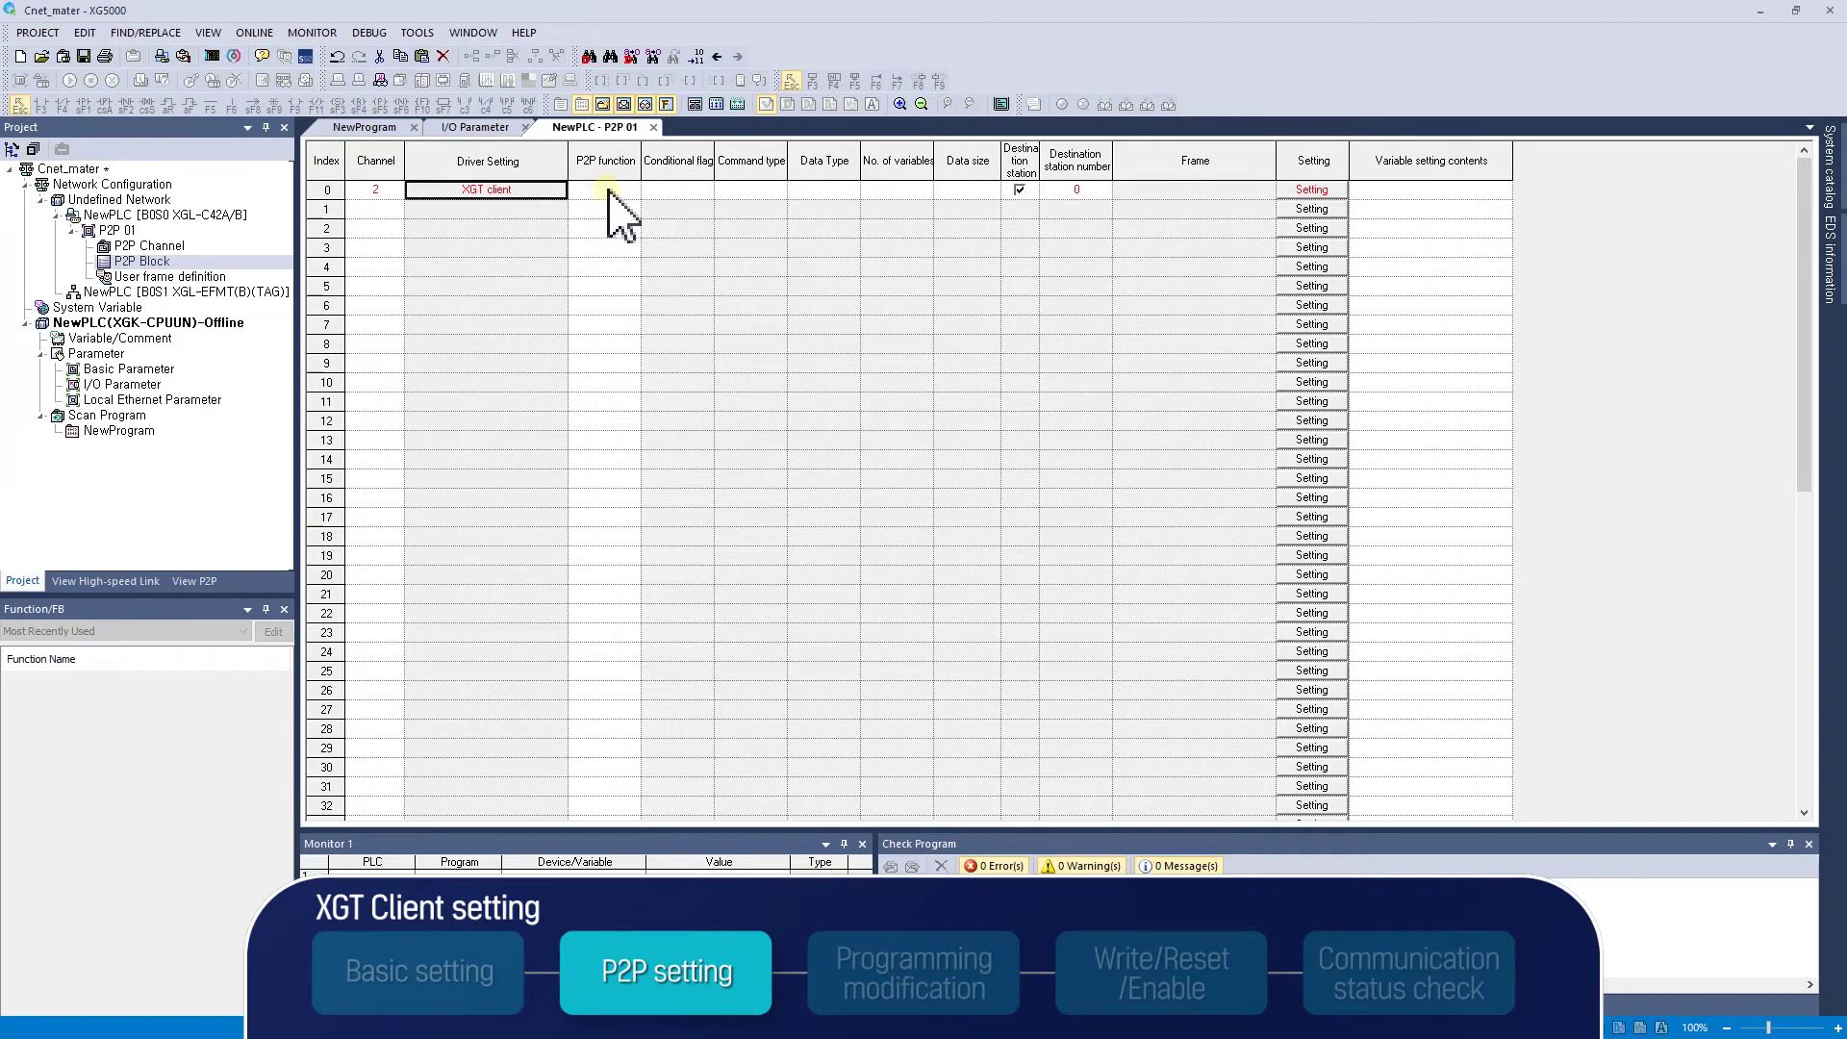
left_click(633, 193)
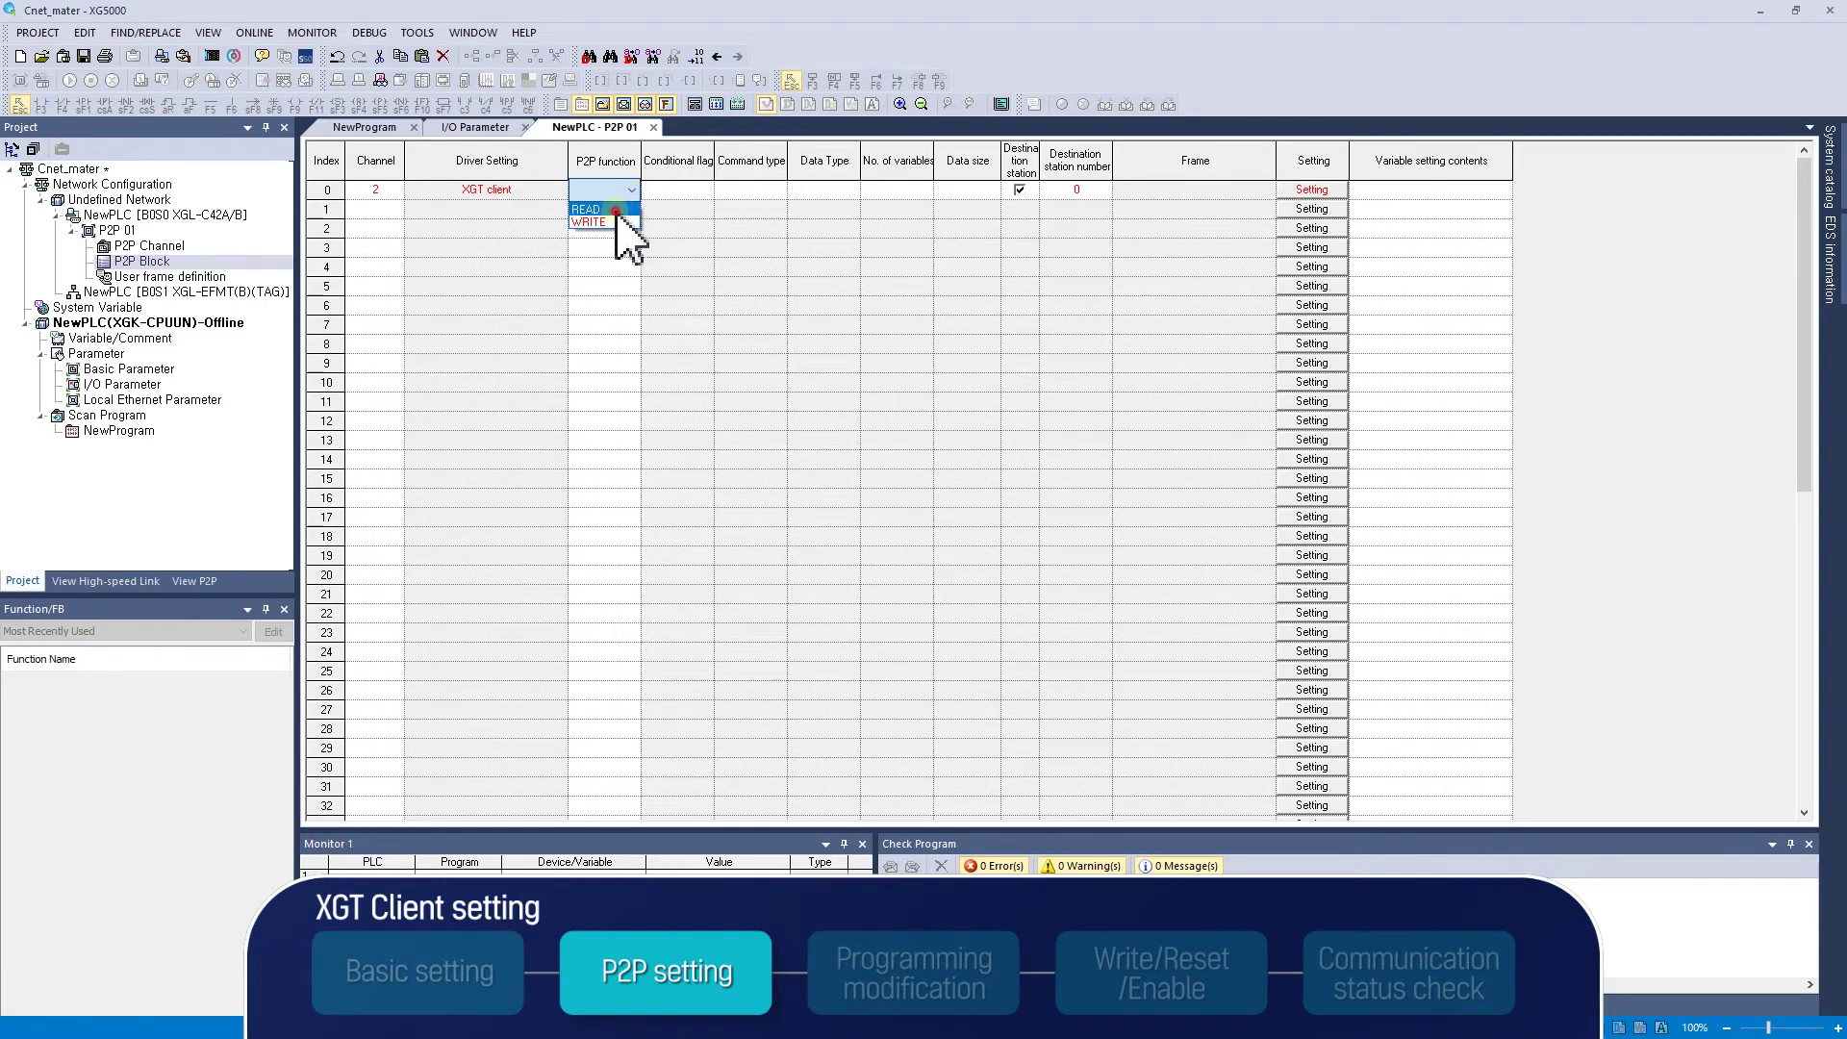
left_click(616, 209)
left_click(691, 192)
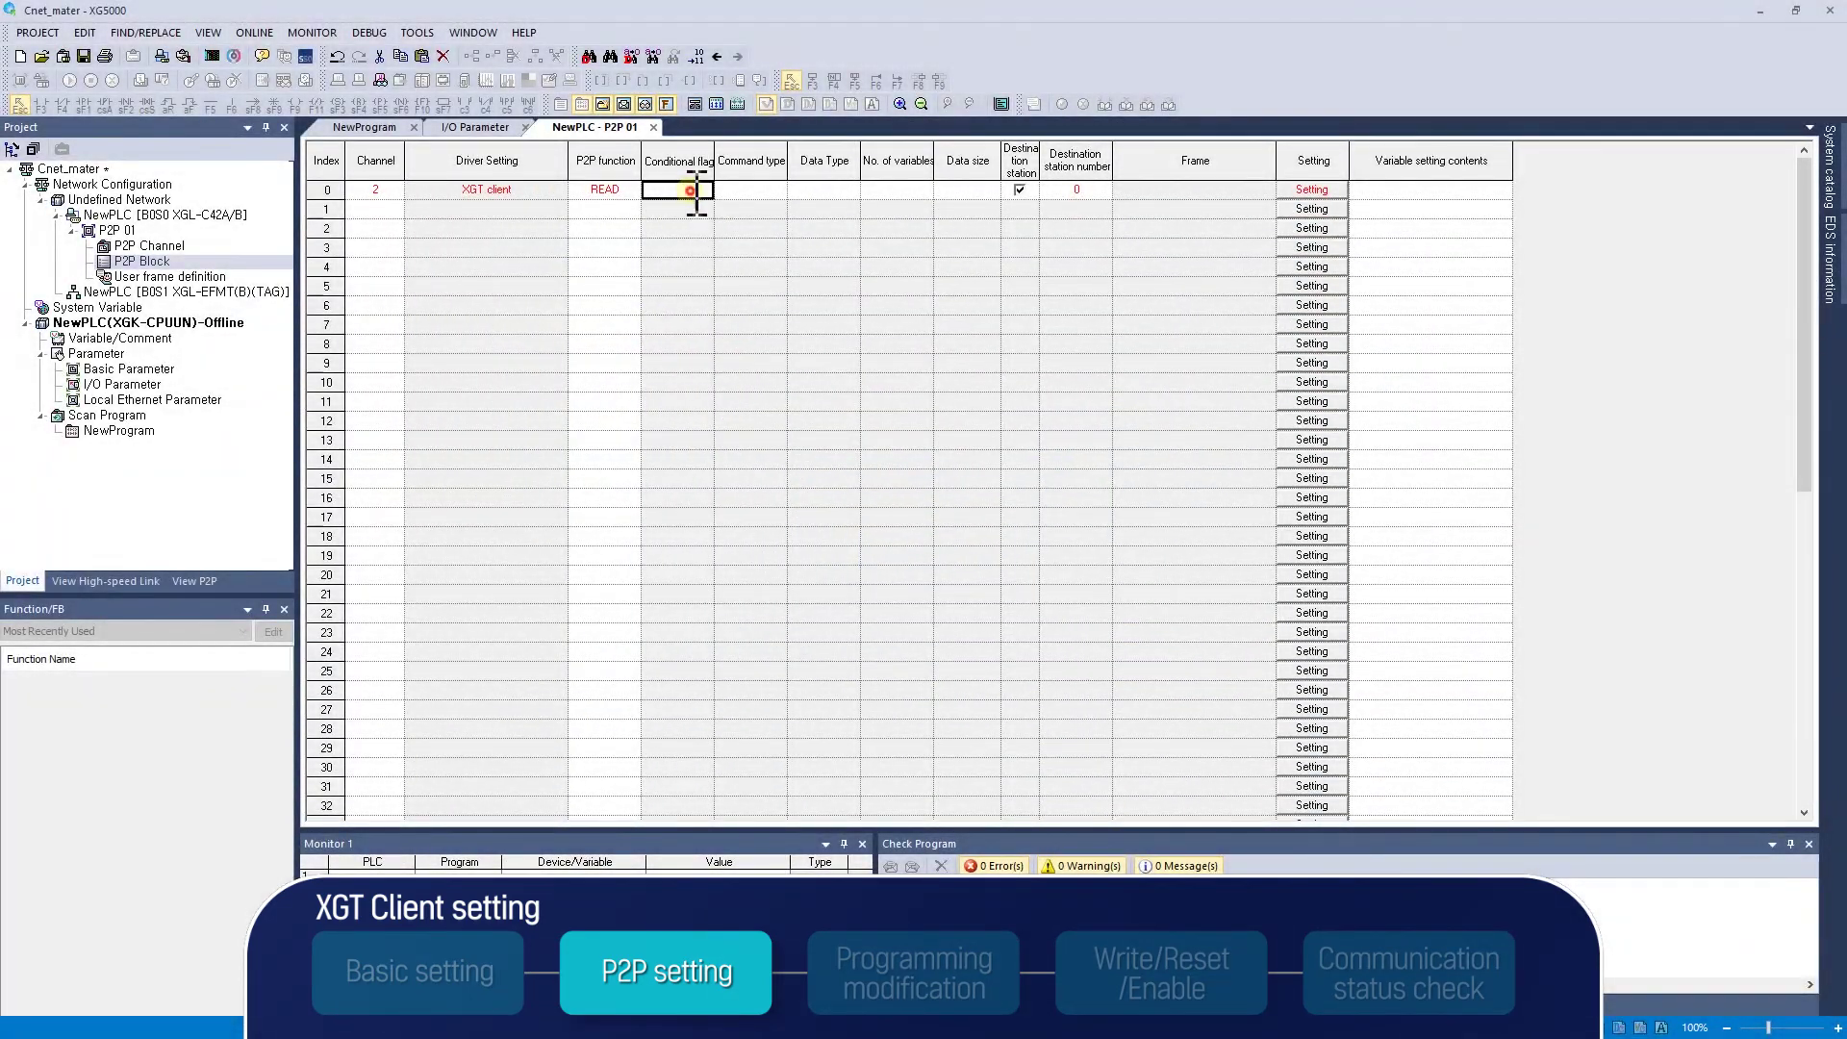
left_click(685, 189)
Set index 0's conditional flag to _T1S, command type Continuous and data type 2 BYTE.
type("_t1s")
key("Tab")
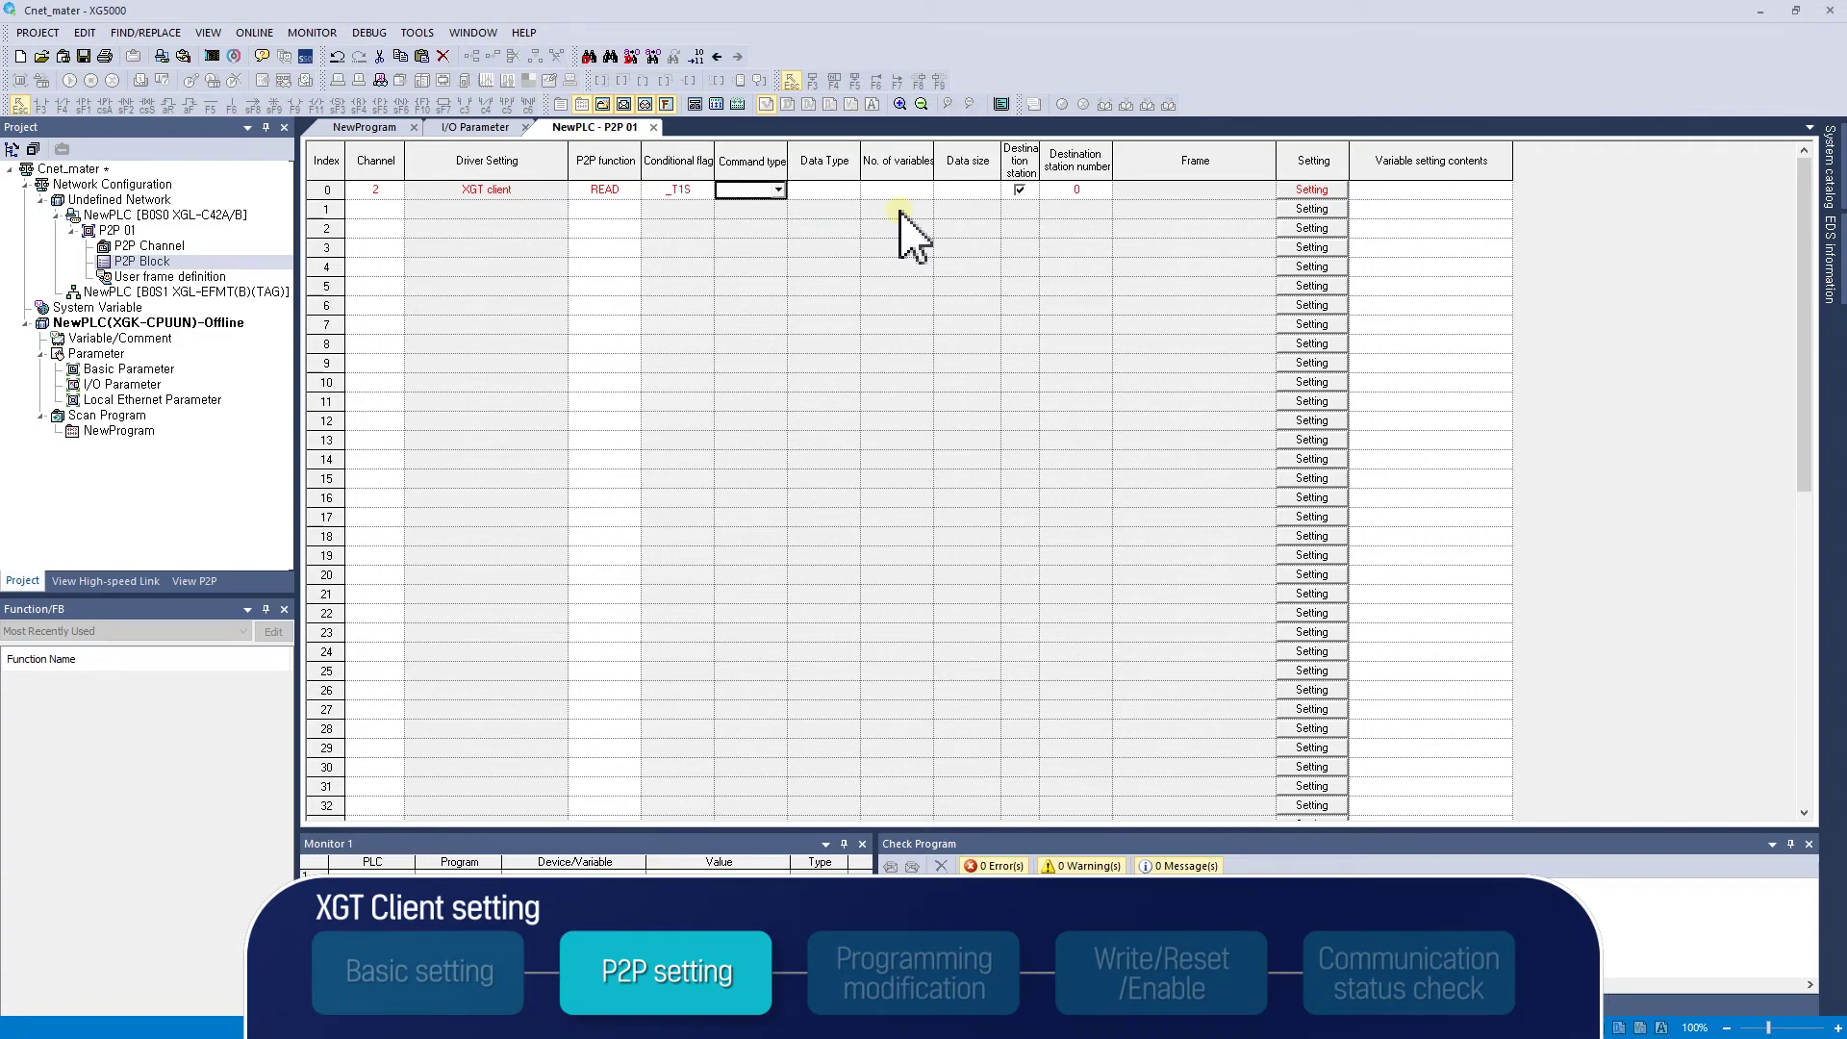
left_click(778, 190)
left_click(755, 222)
left_click(824, 191)
left_click(852, 190)
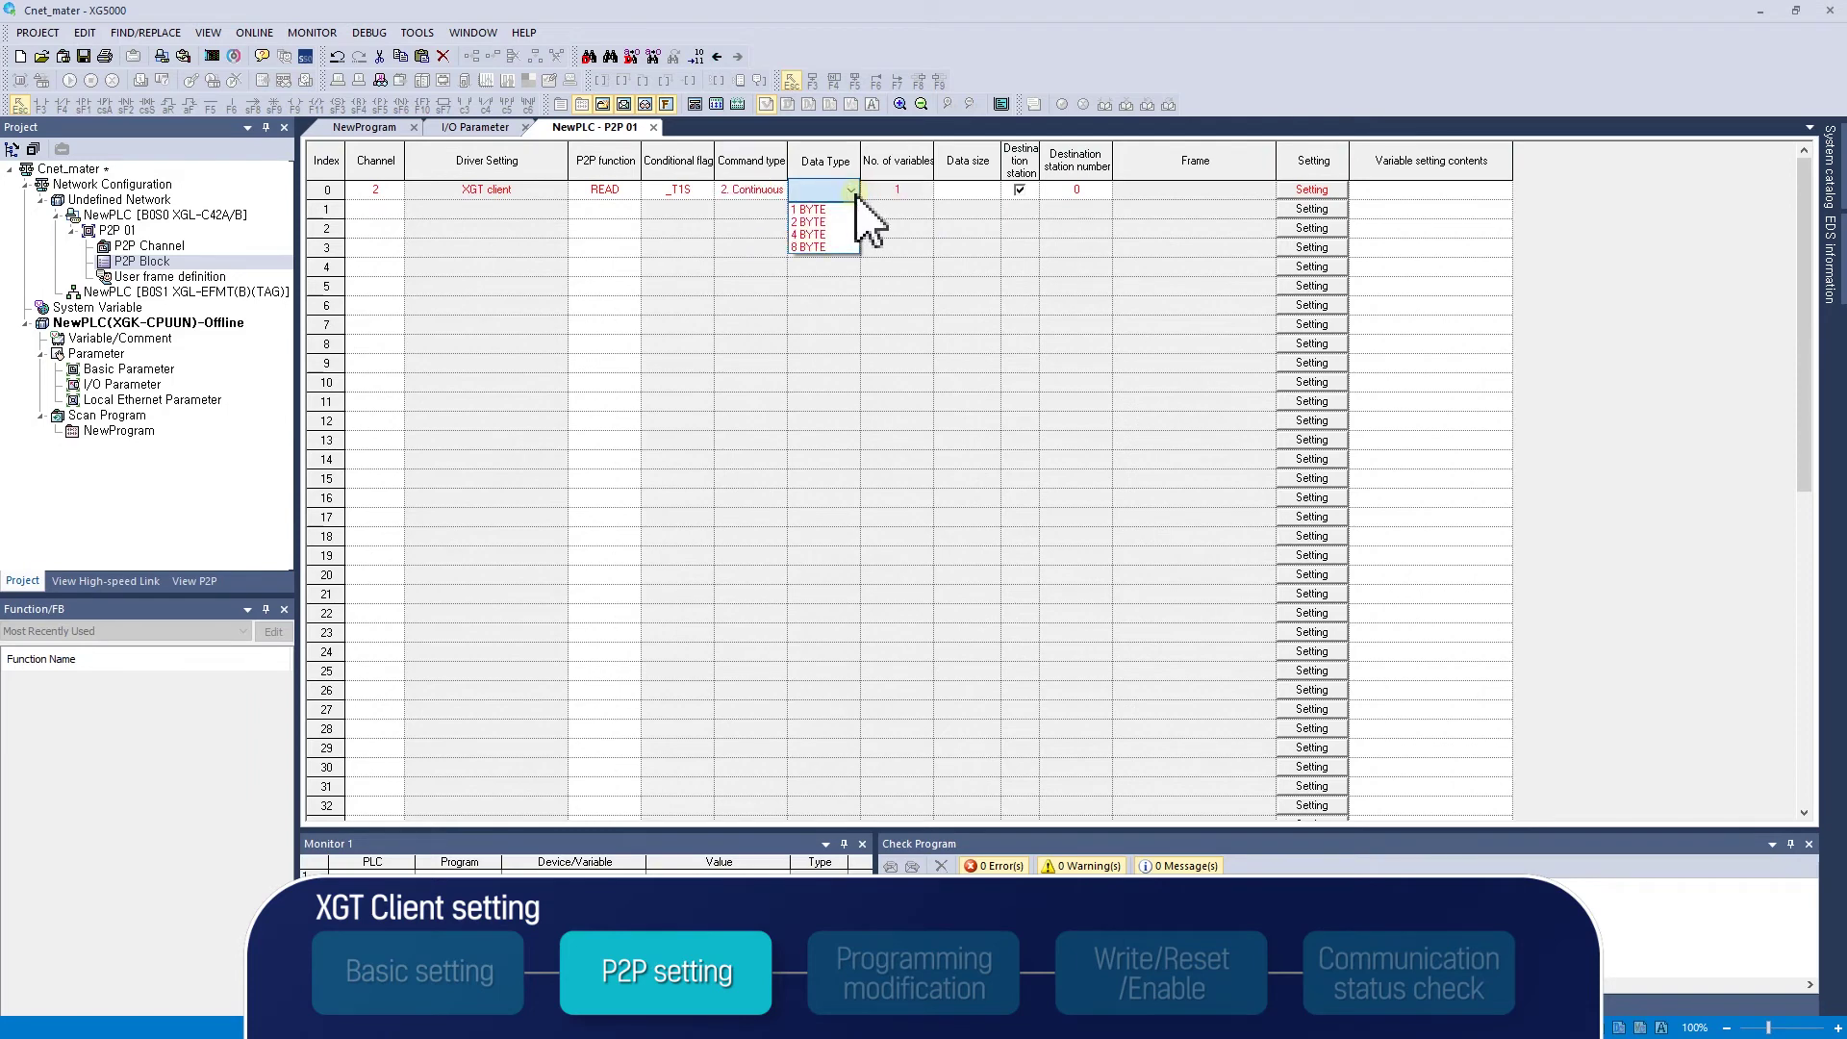
left_click(818, 223)
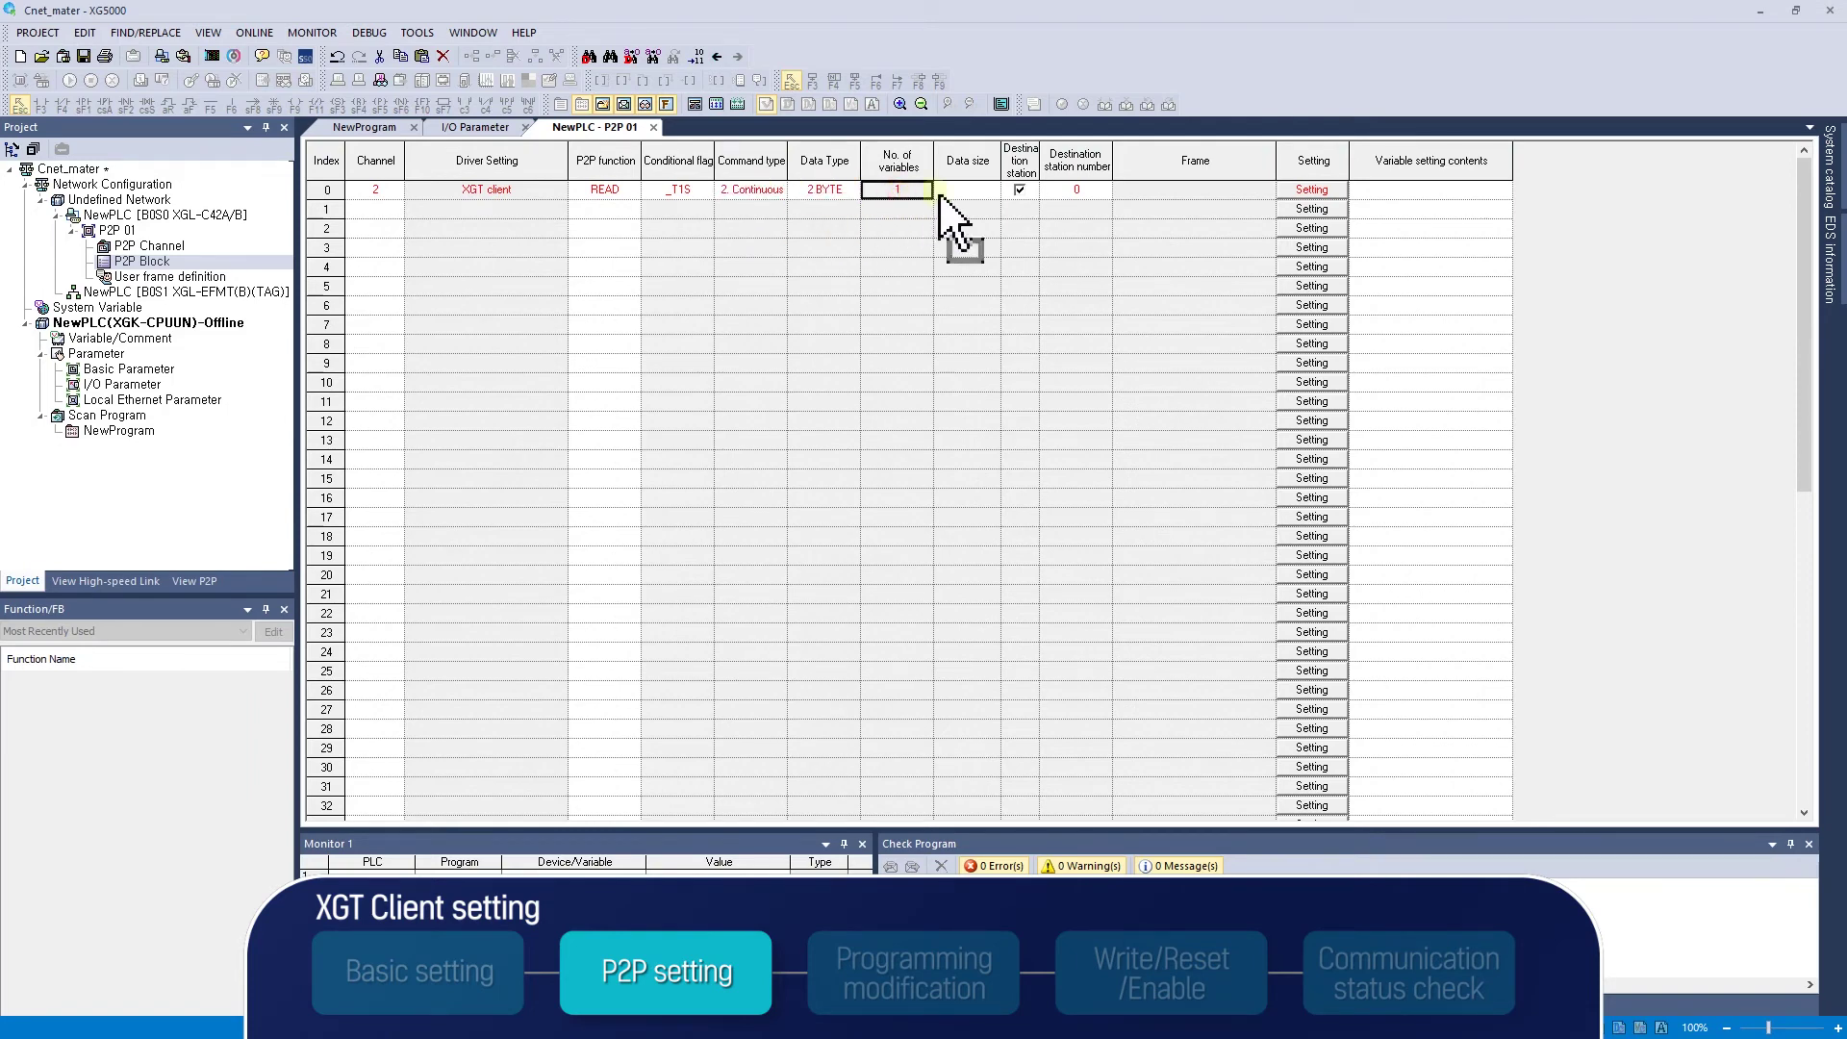
Enter data size 2 and destination station 3 for index 0.
left_click(969, 191)
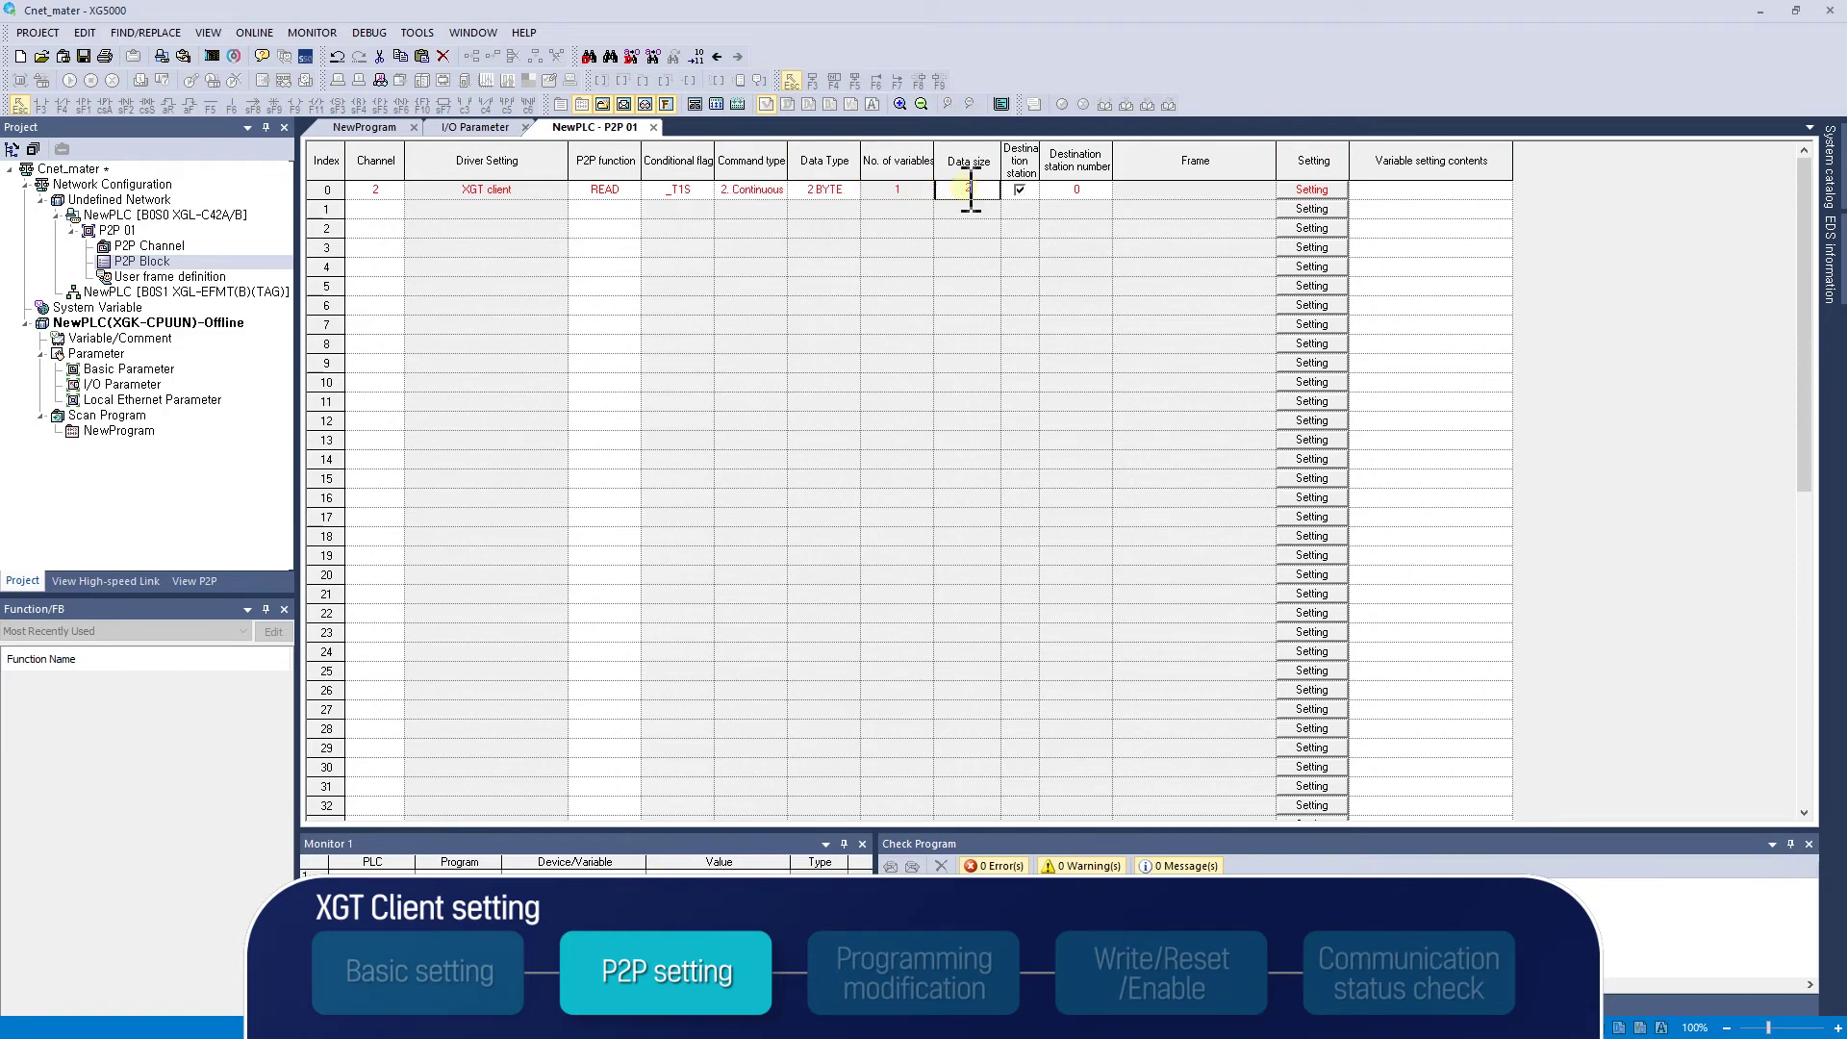
type("2")
left_click(1070, 192)
type("3")
left_click(1301, 190)
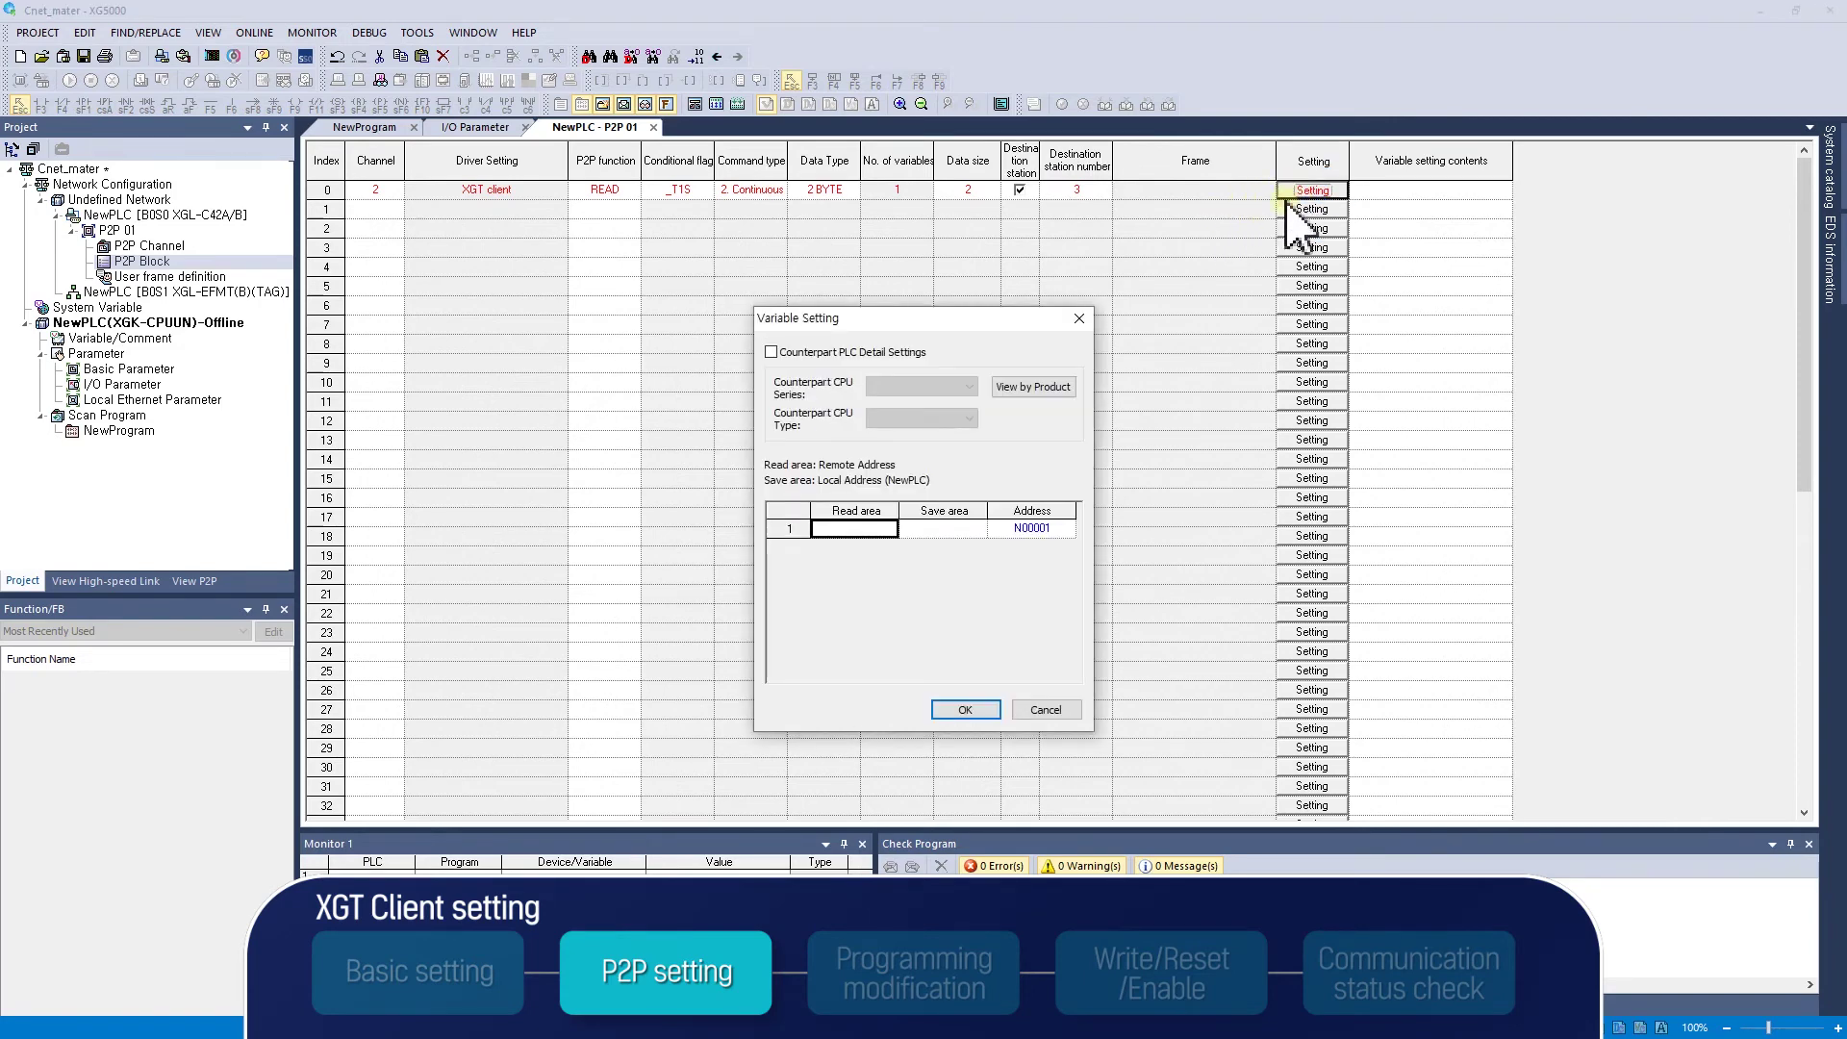
Set index 0's variables to read remote D100 into local D000000 and save.
left_click_drag(848, 531, 852, 502)
left_click(852, 505)
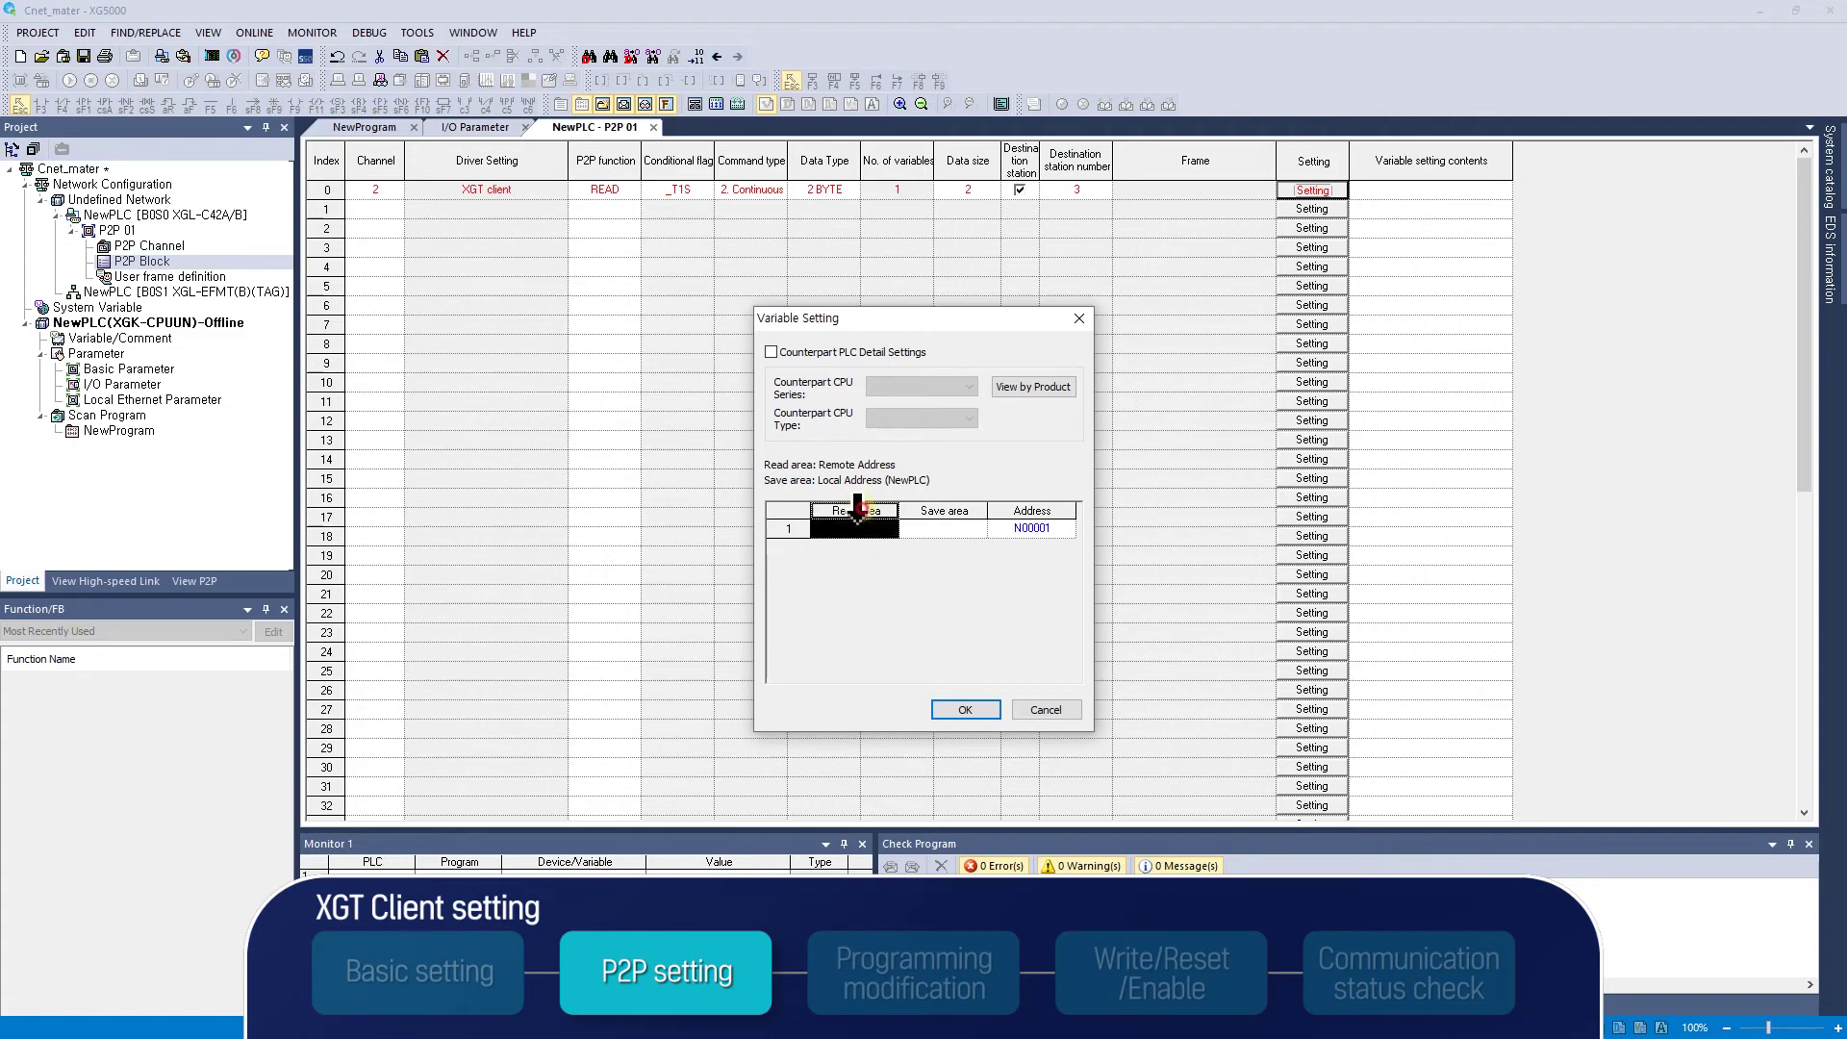
left_click(947, 507)
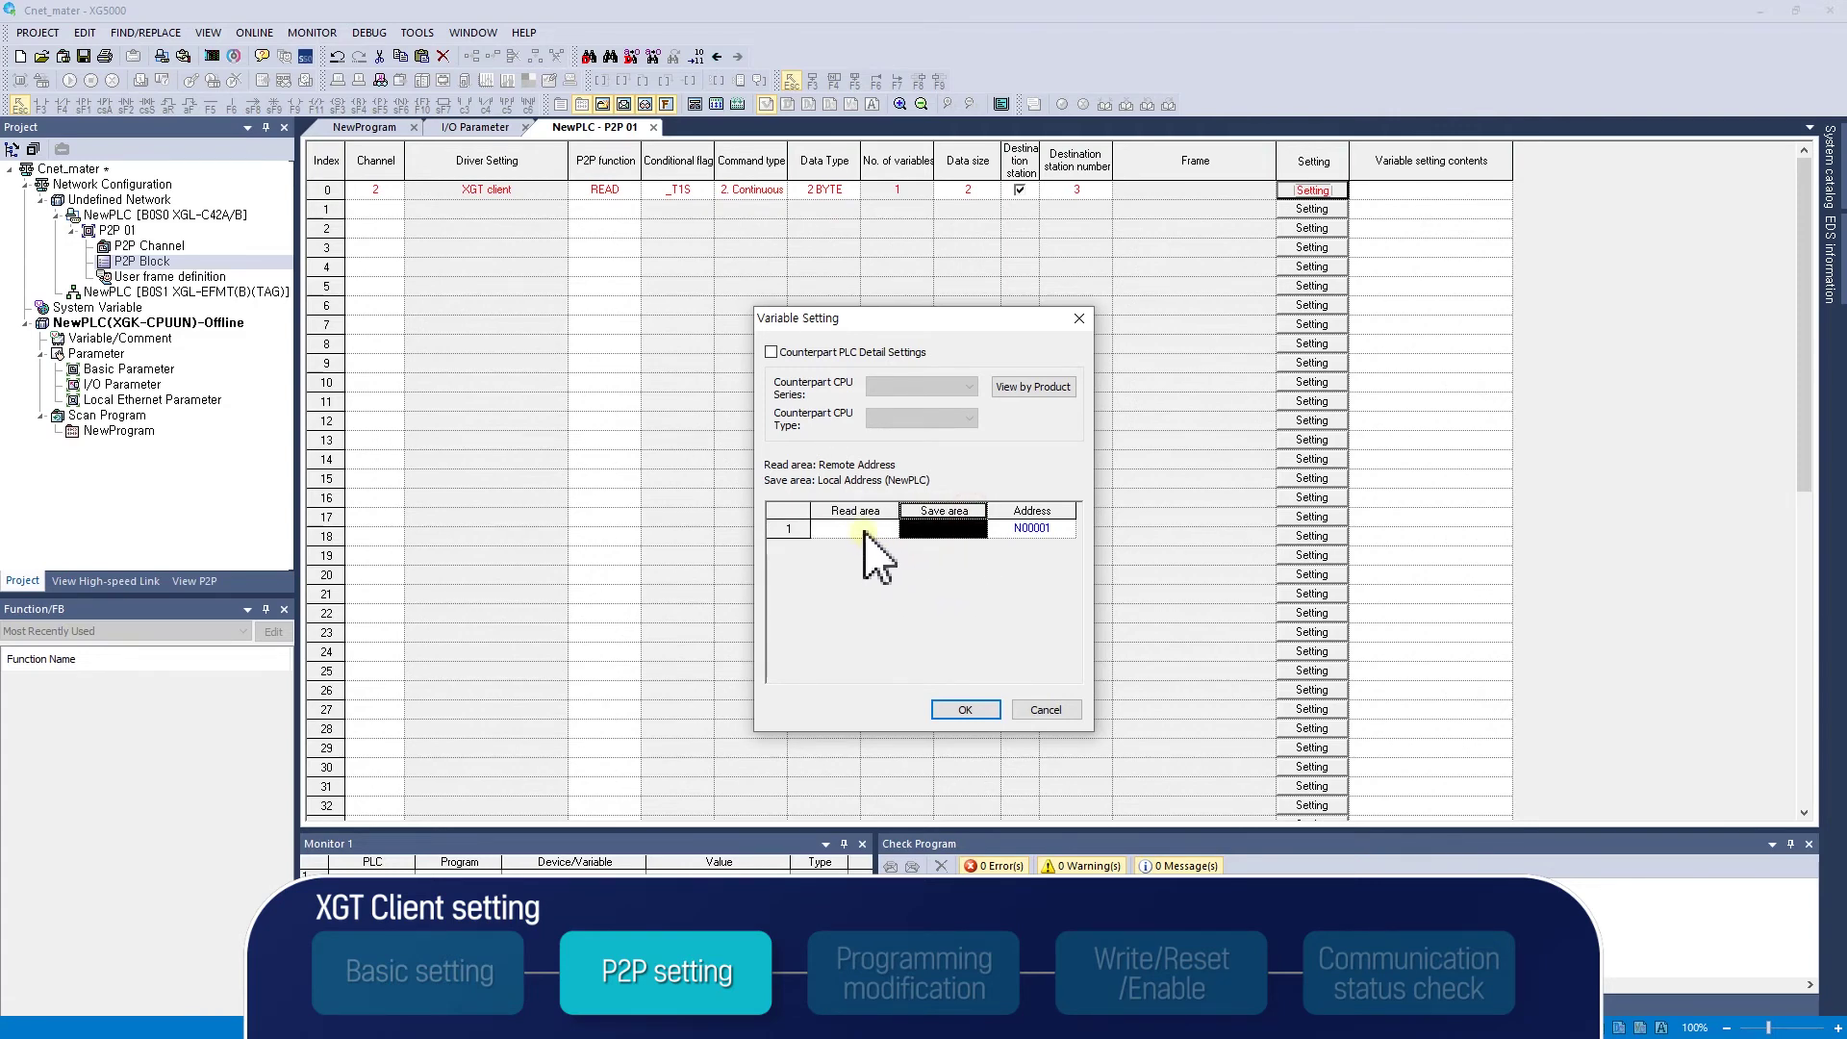
left_click(938, 529)
double_click(854, 530)
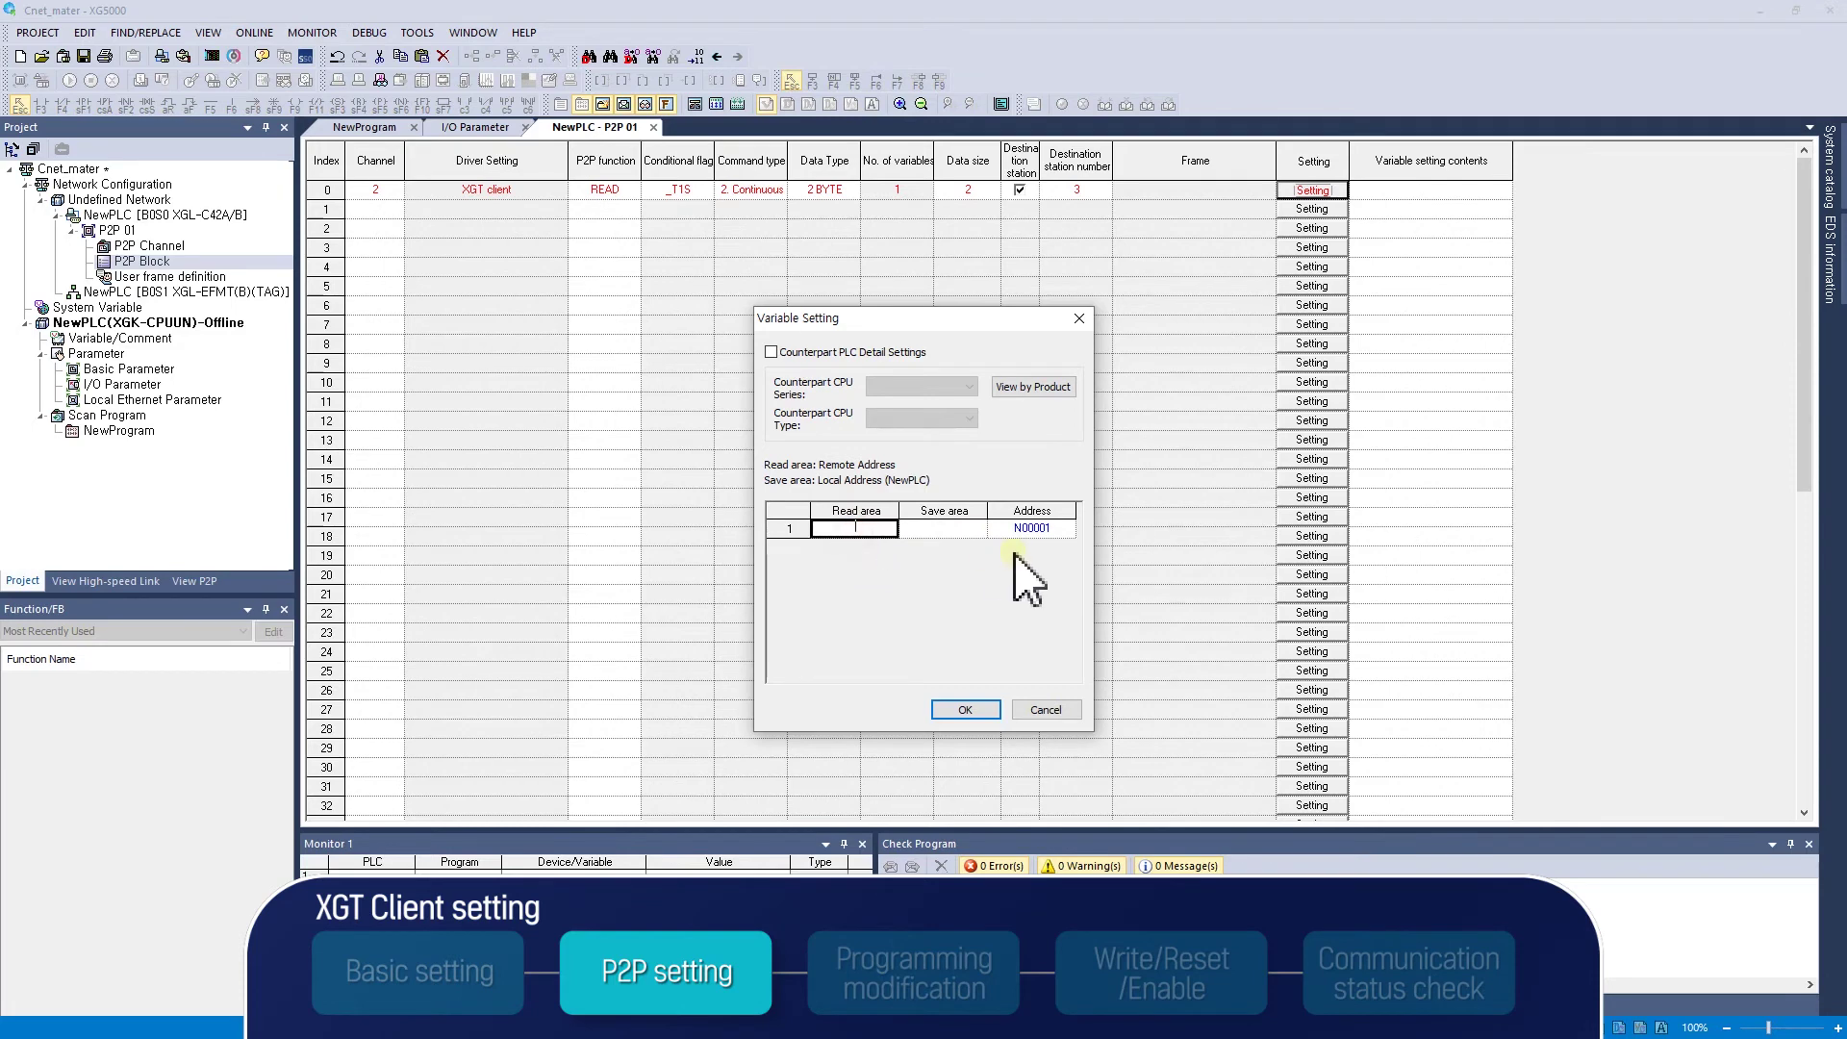
type("0100")
left_click(965, 530)
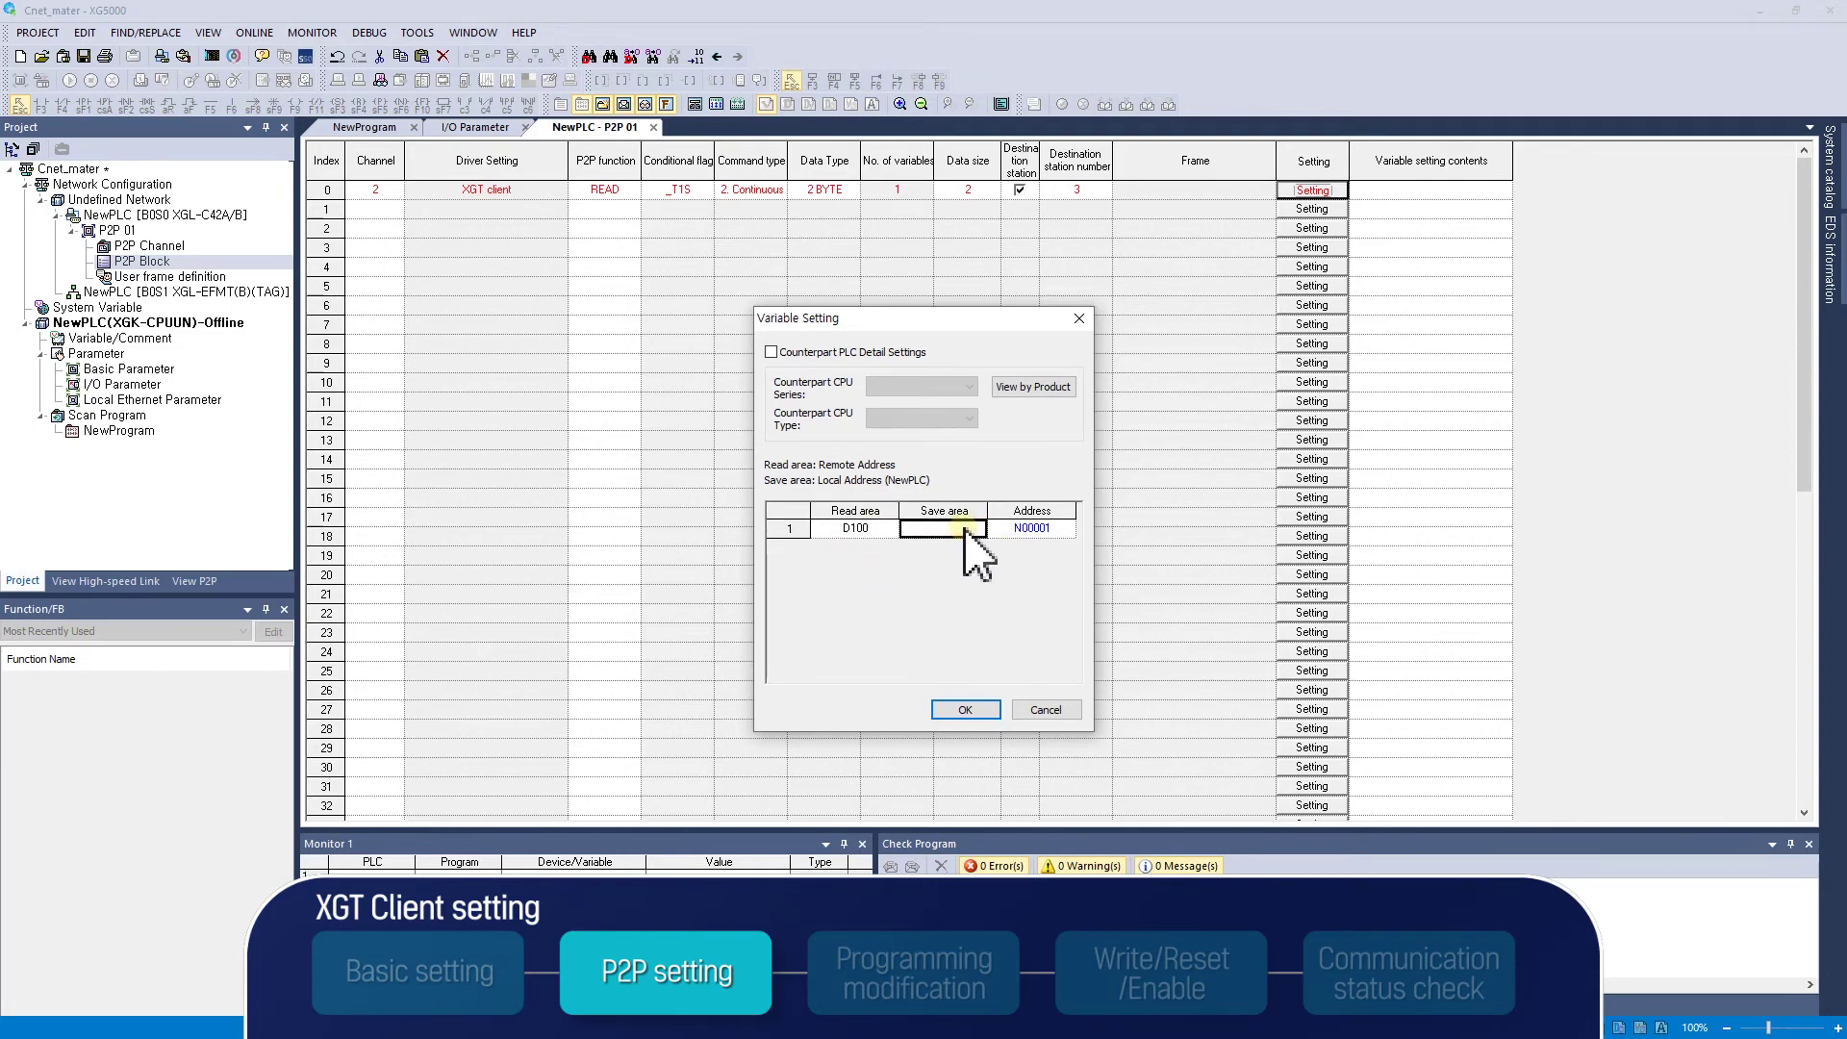
type("d0")
left_click(961, 712)
left_click(961, 713)
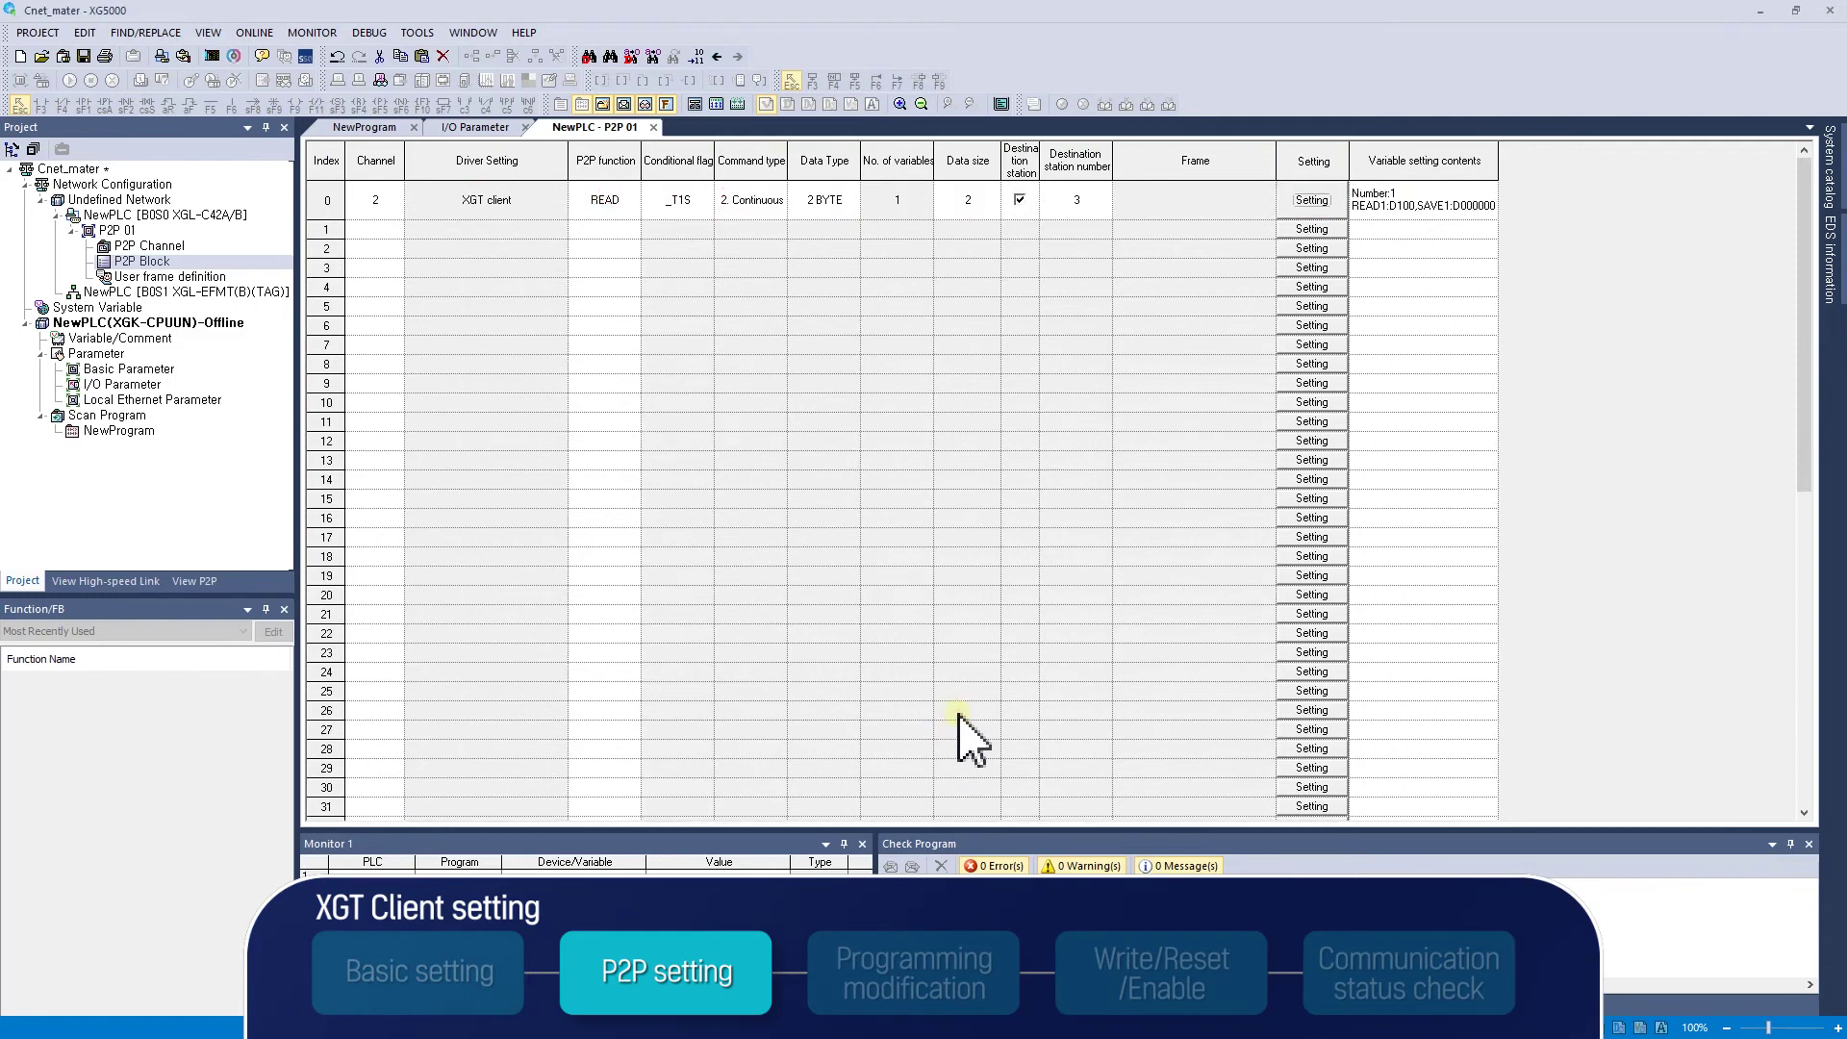
Narrow the Frame and Driver Setting columns, then set index 1 to channel 2, WRITE, flag _T1S.
scroll(1196, 385, "up", 1)
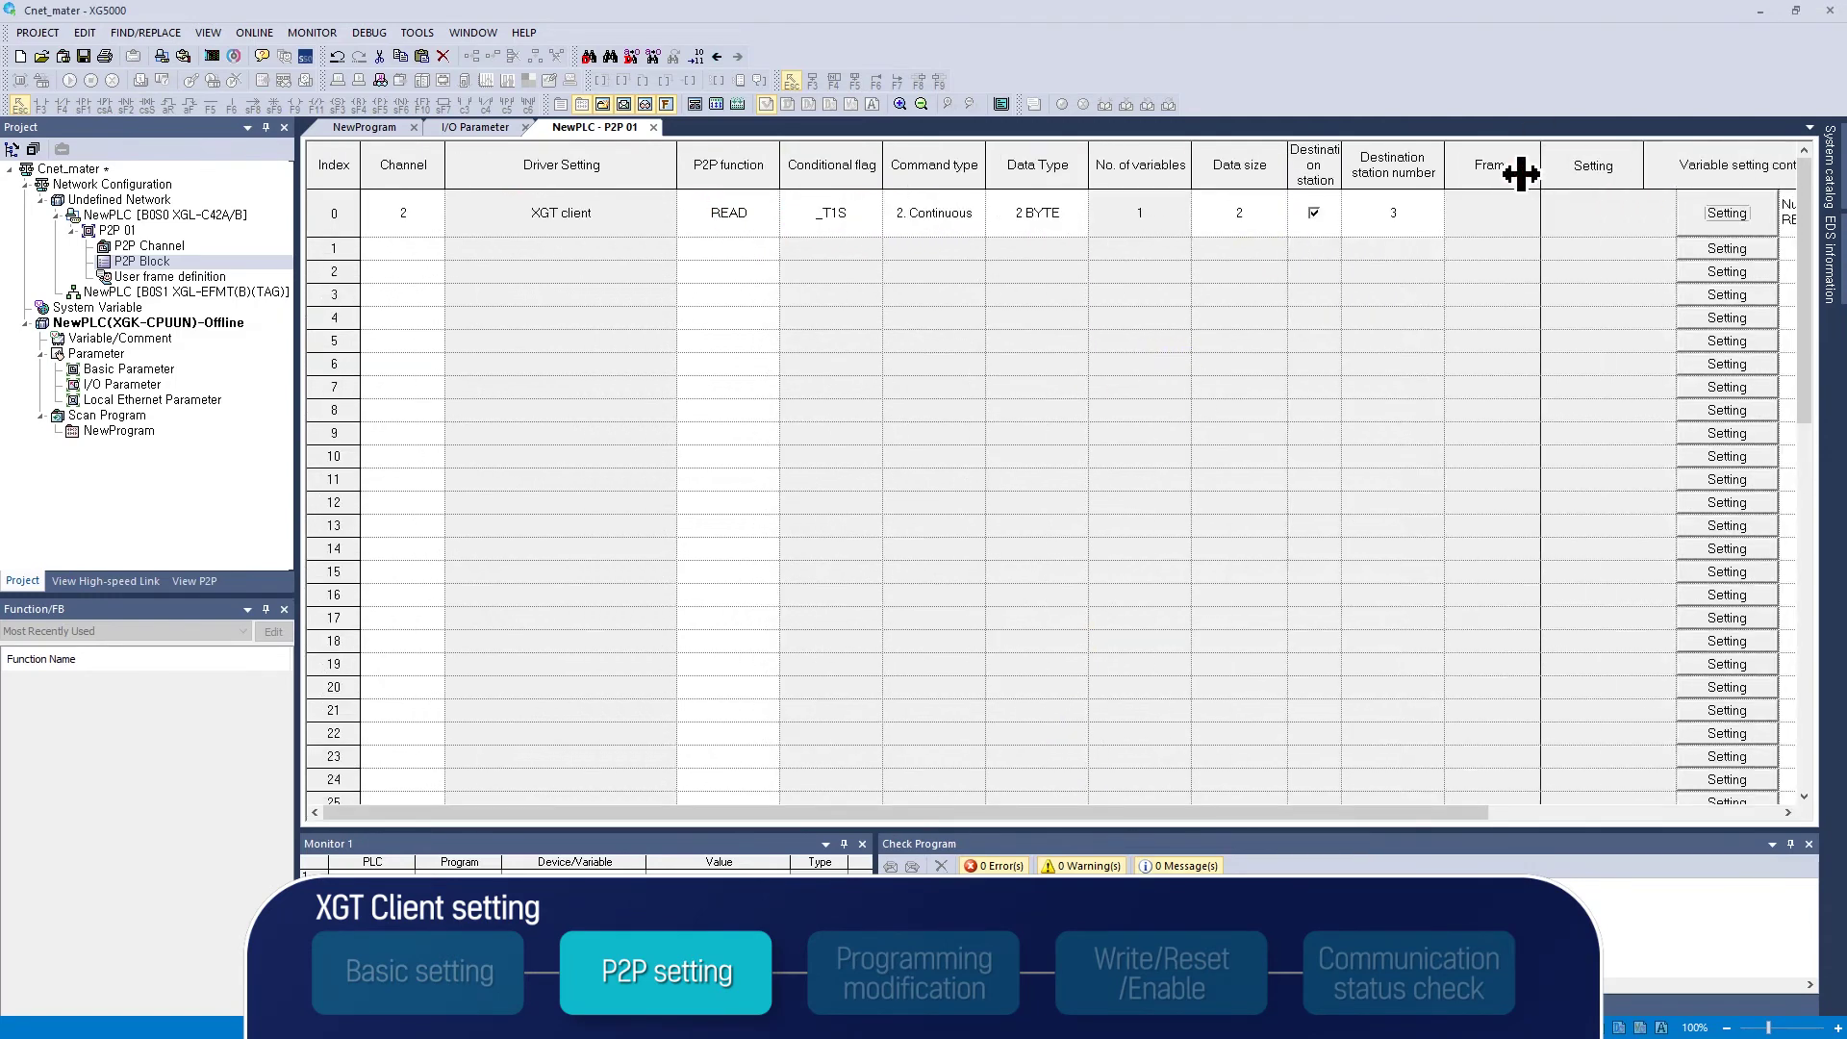
left_click_drag(1520, 173, 1519, 173)
left_click_drag(676, 164, 605, 165)
left_click(433, 251)
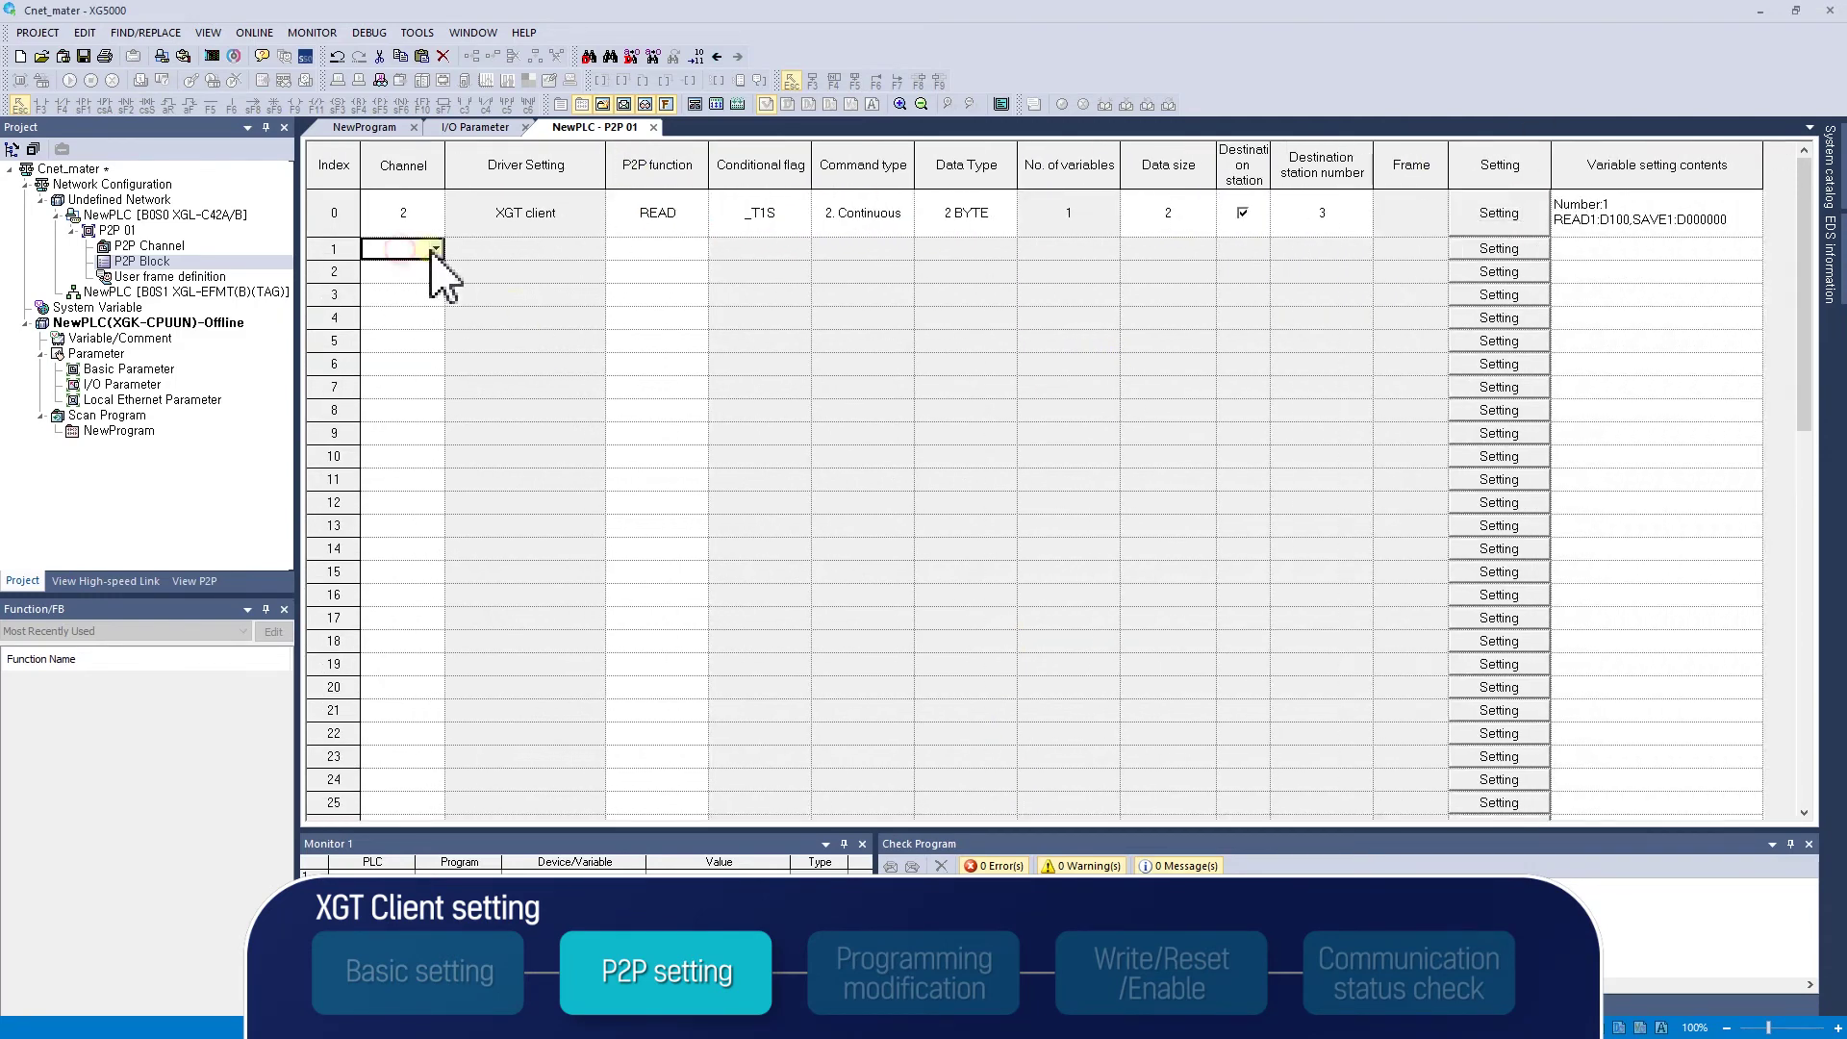
left_click(412, 285)
left_click(648, 249)
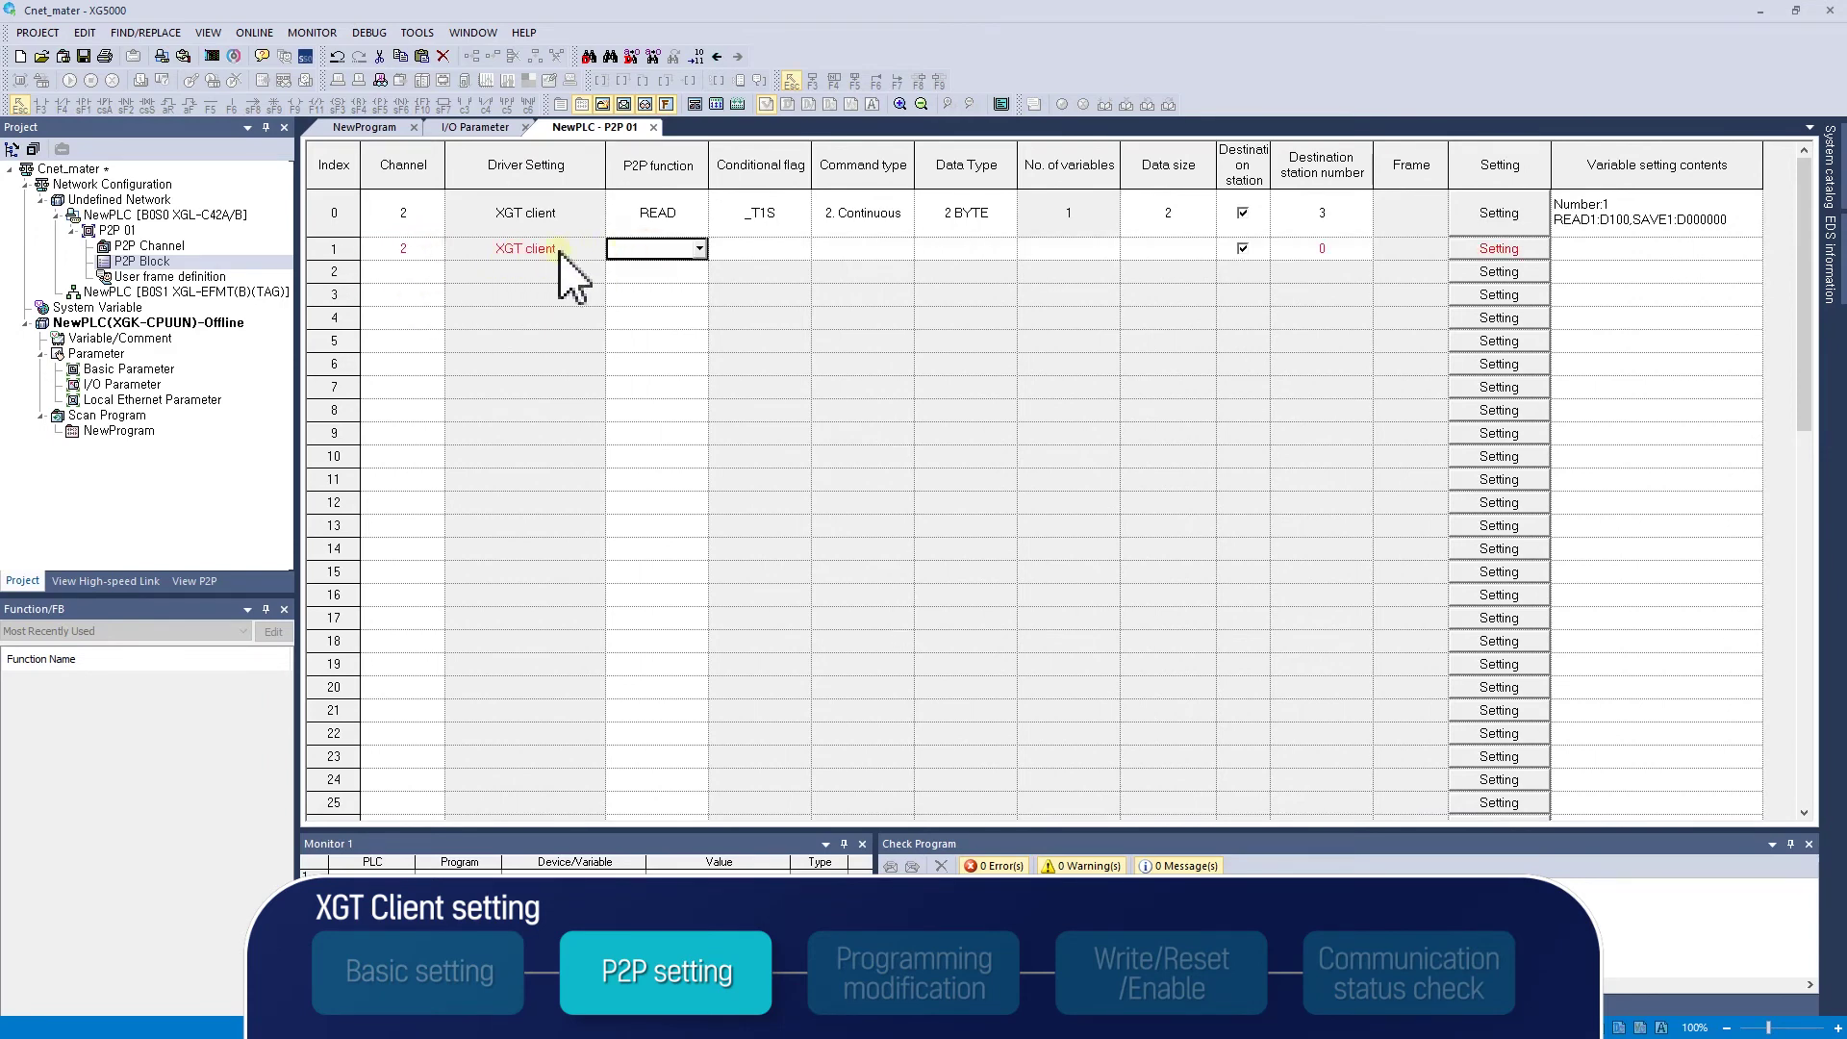
left_click(699, 248)
left_click(666, 287)
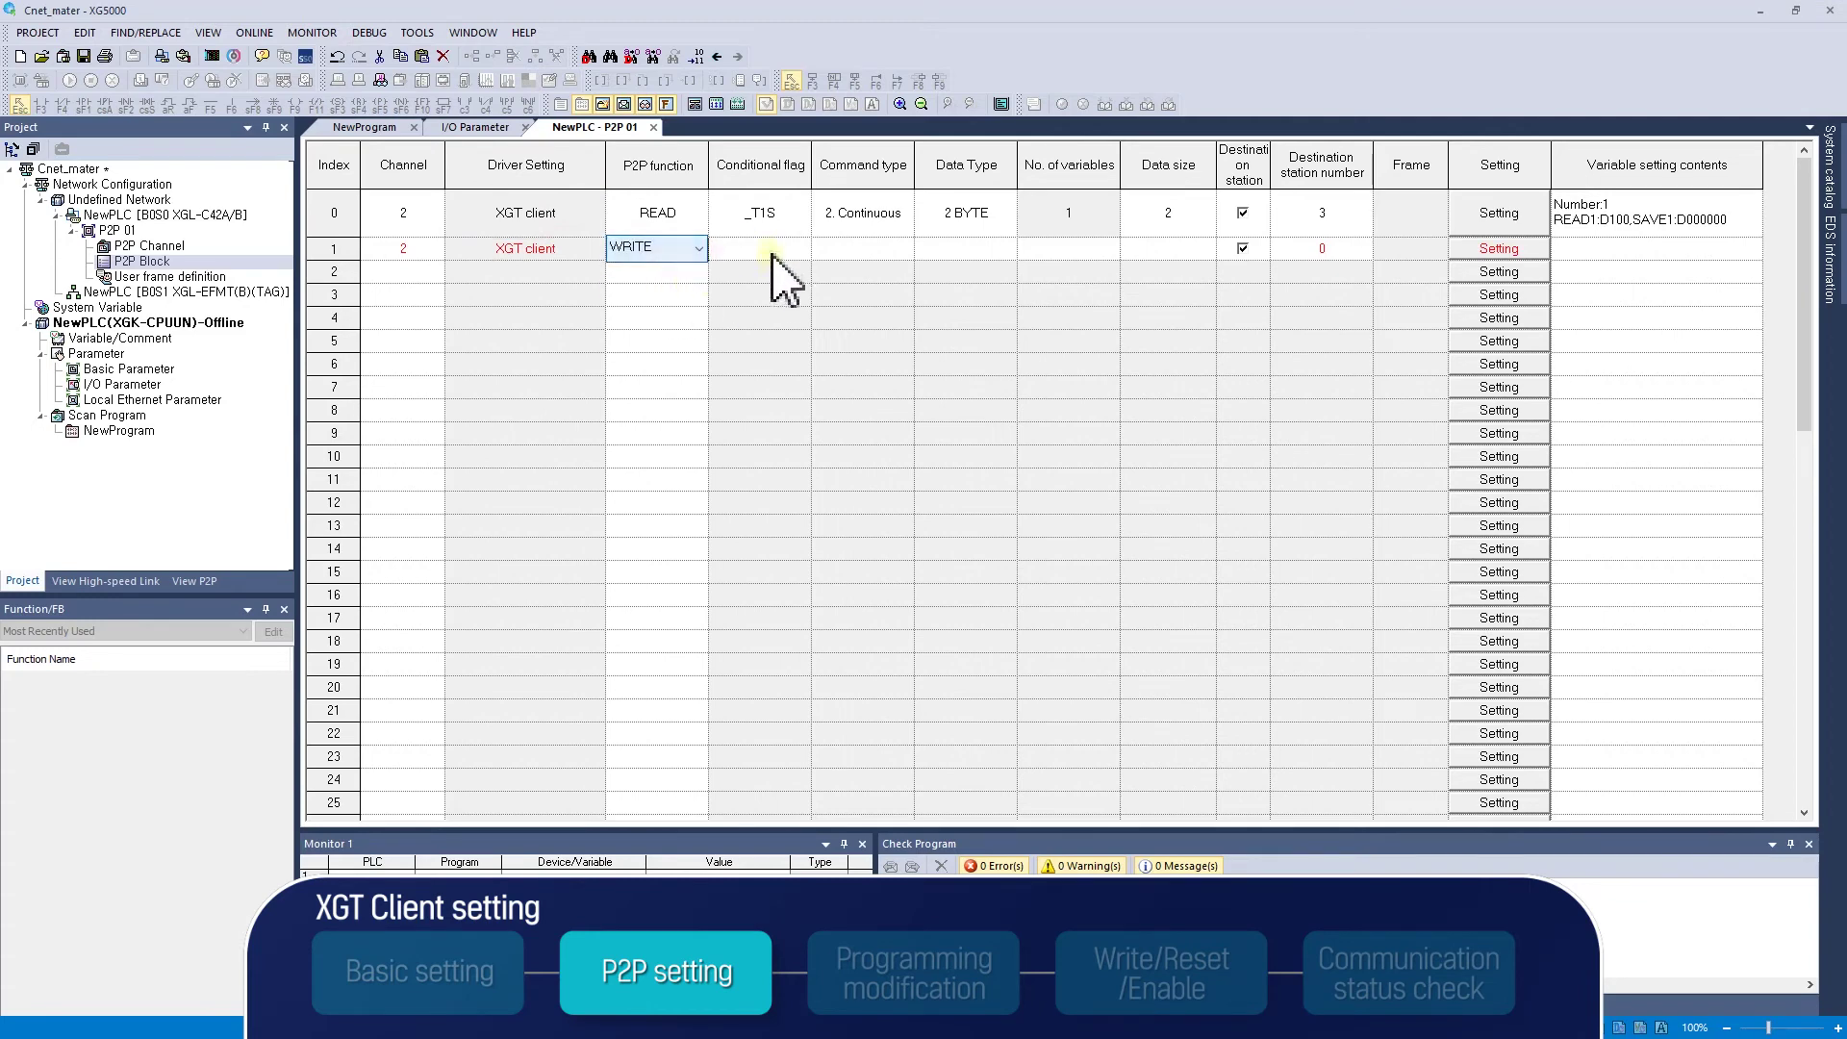
left_click(776, 248)
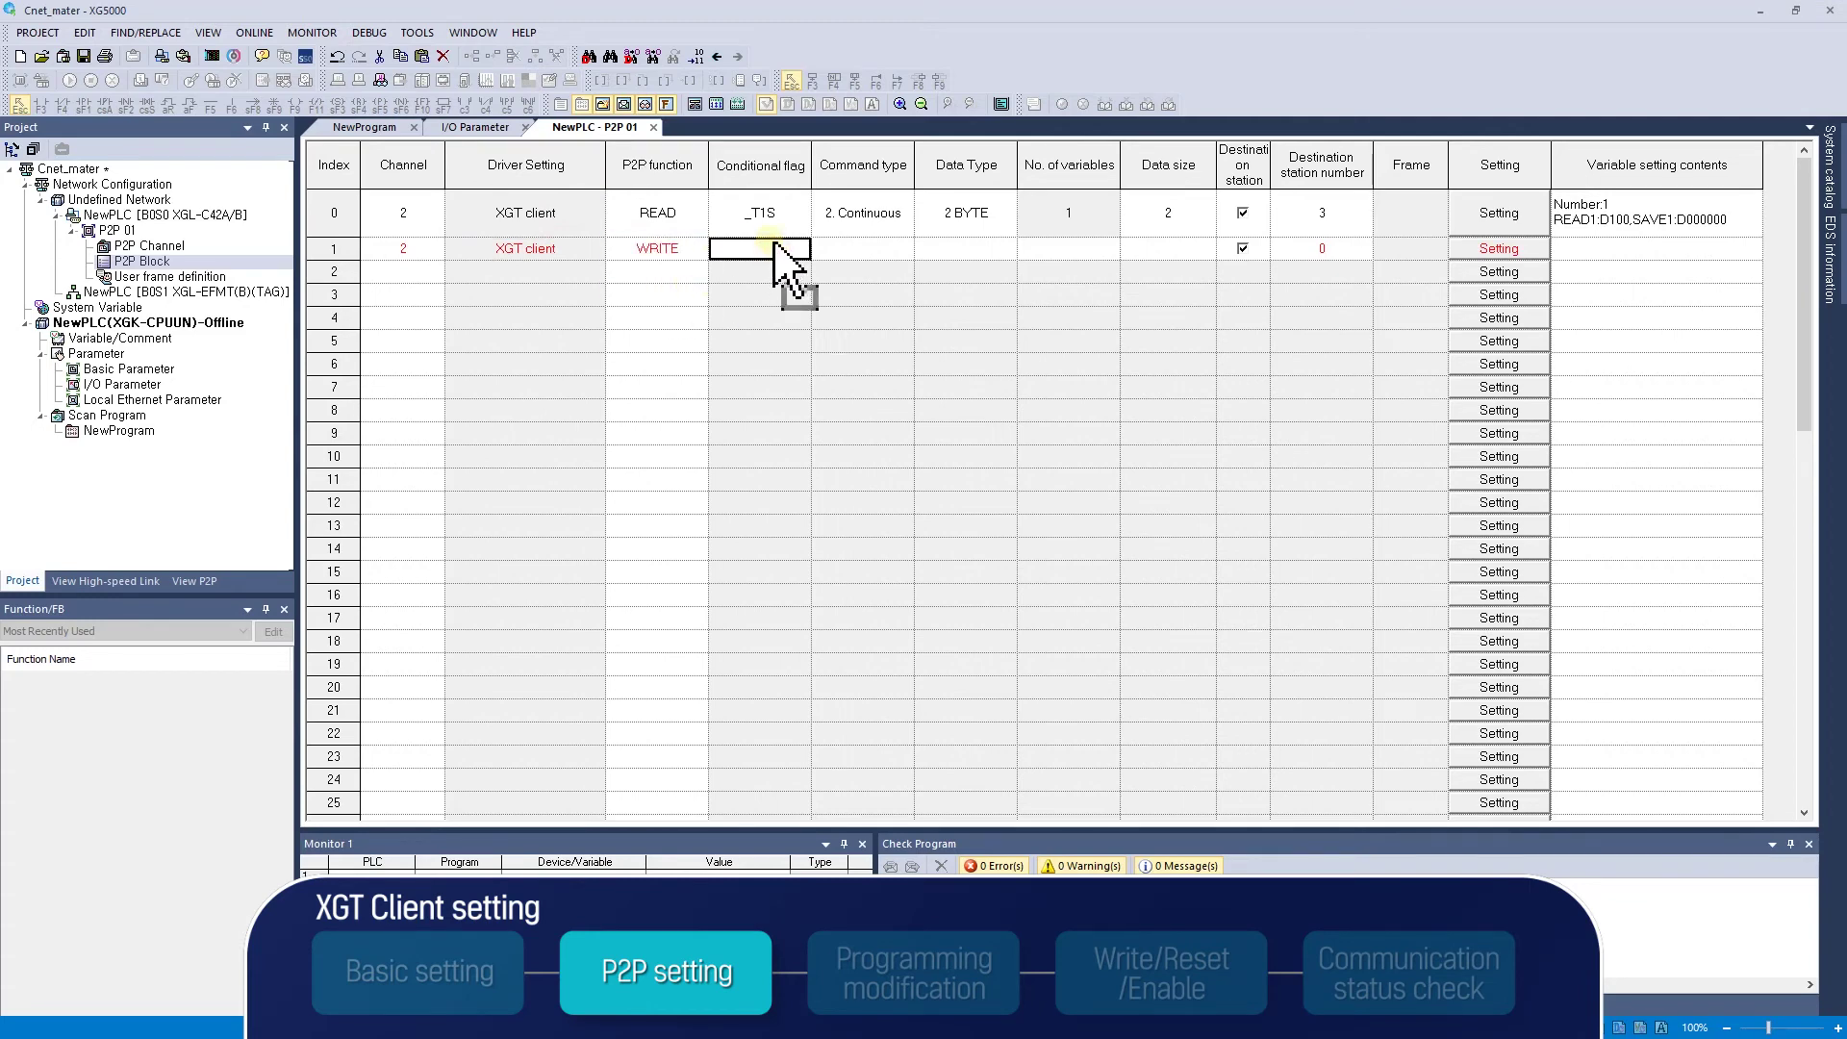
type("_T1S")
key("Tab")
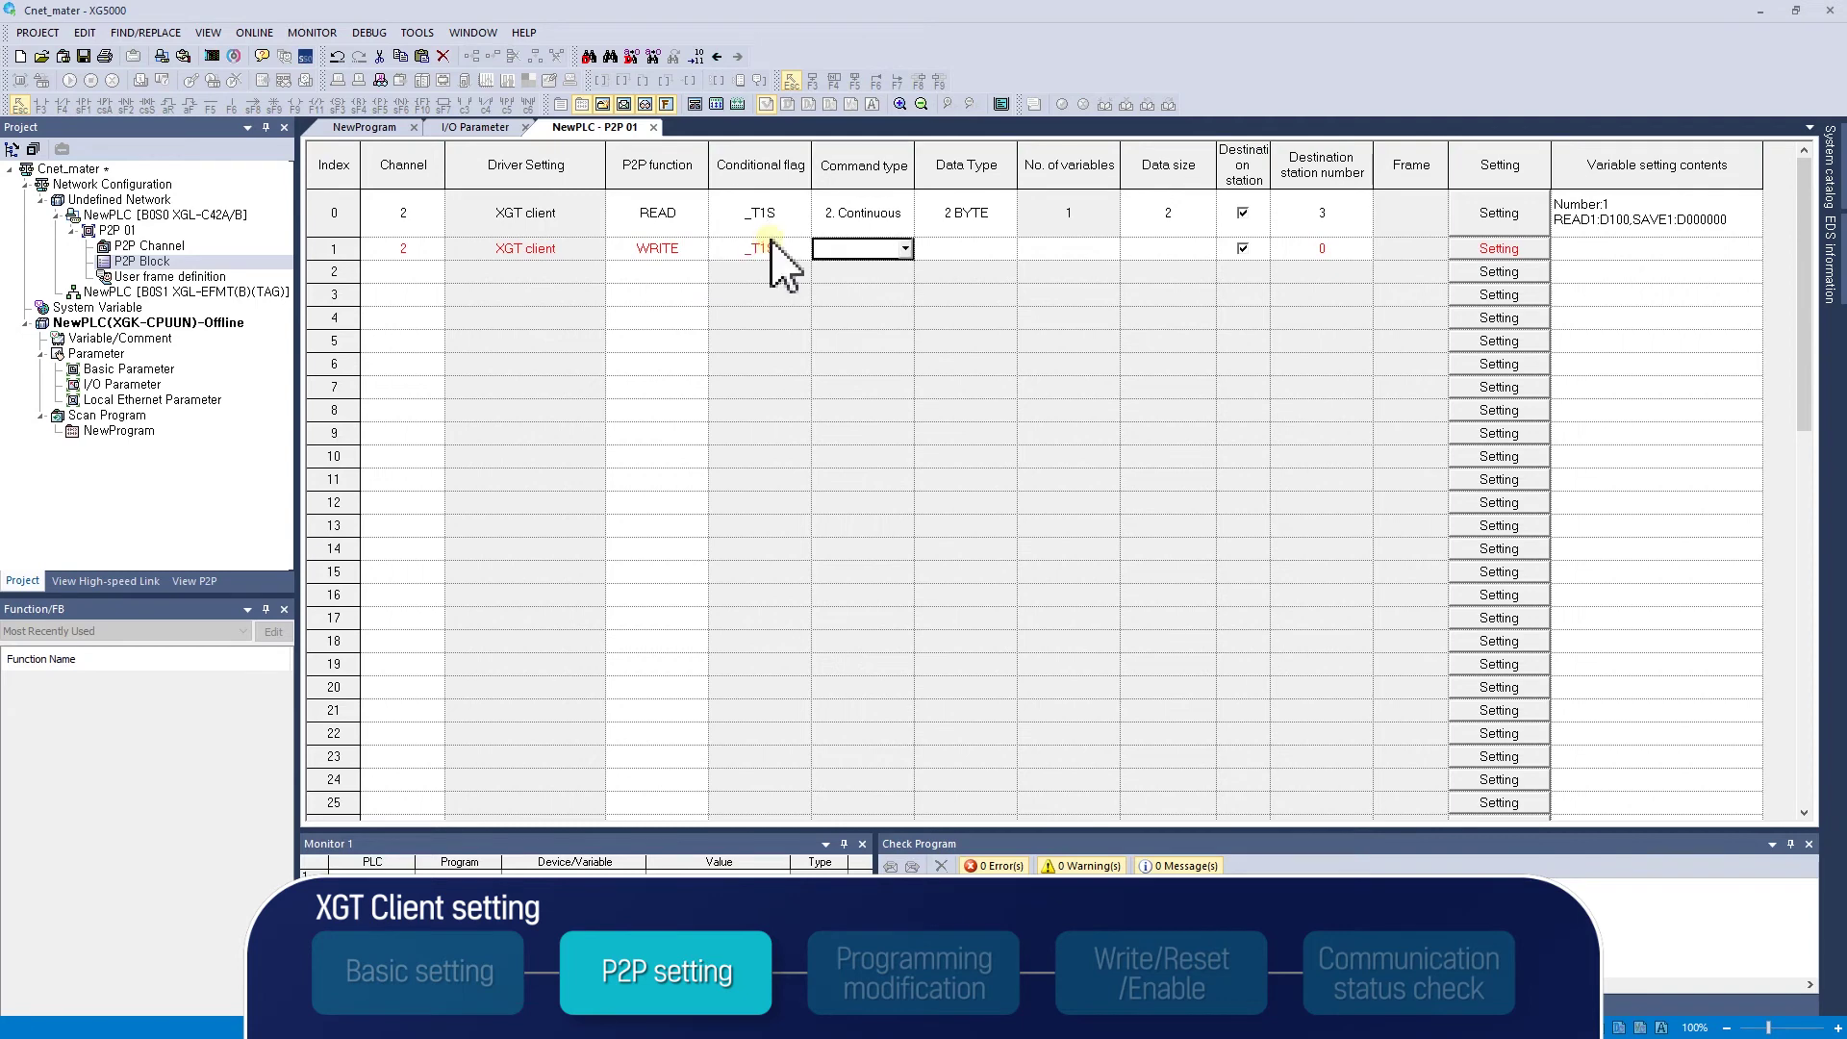
Make index 1 a continuous 2 BYTE command with data size 4 to station 3.
left_click(907, 249)
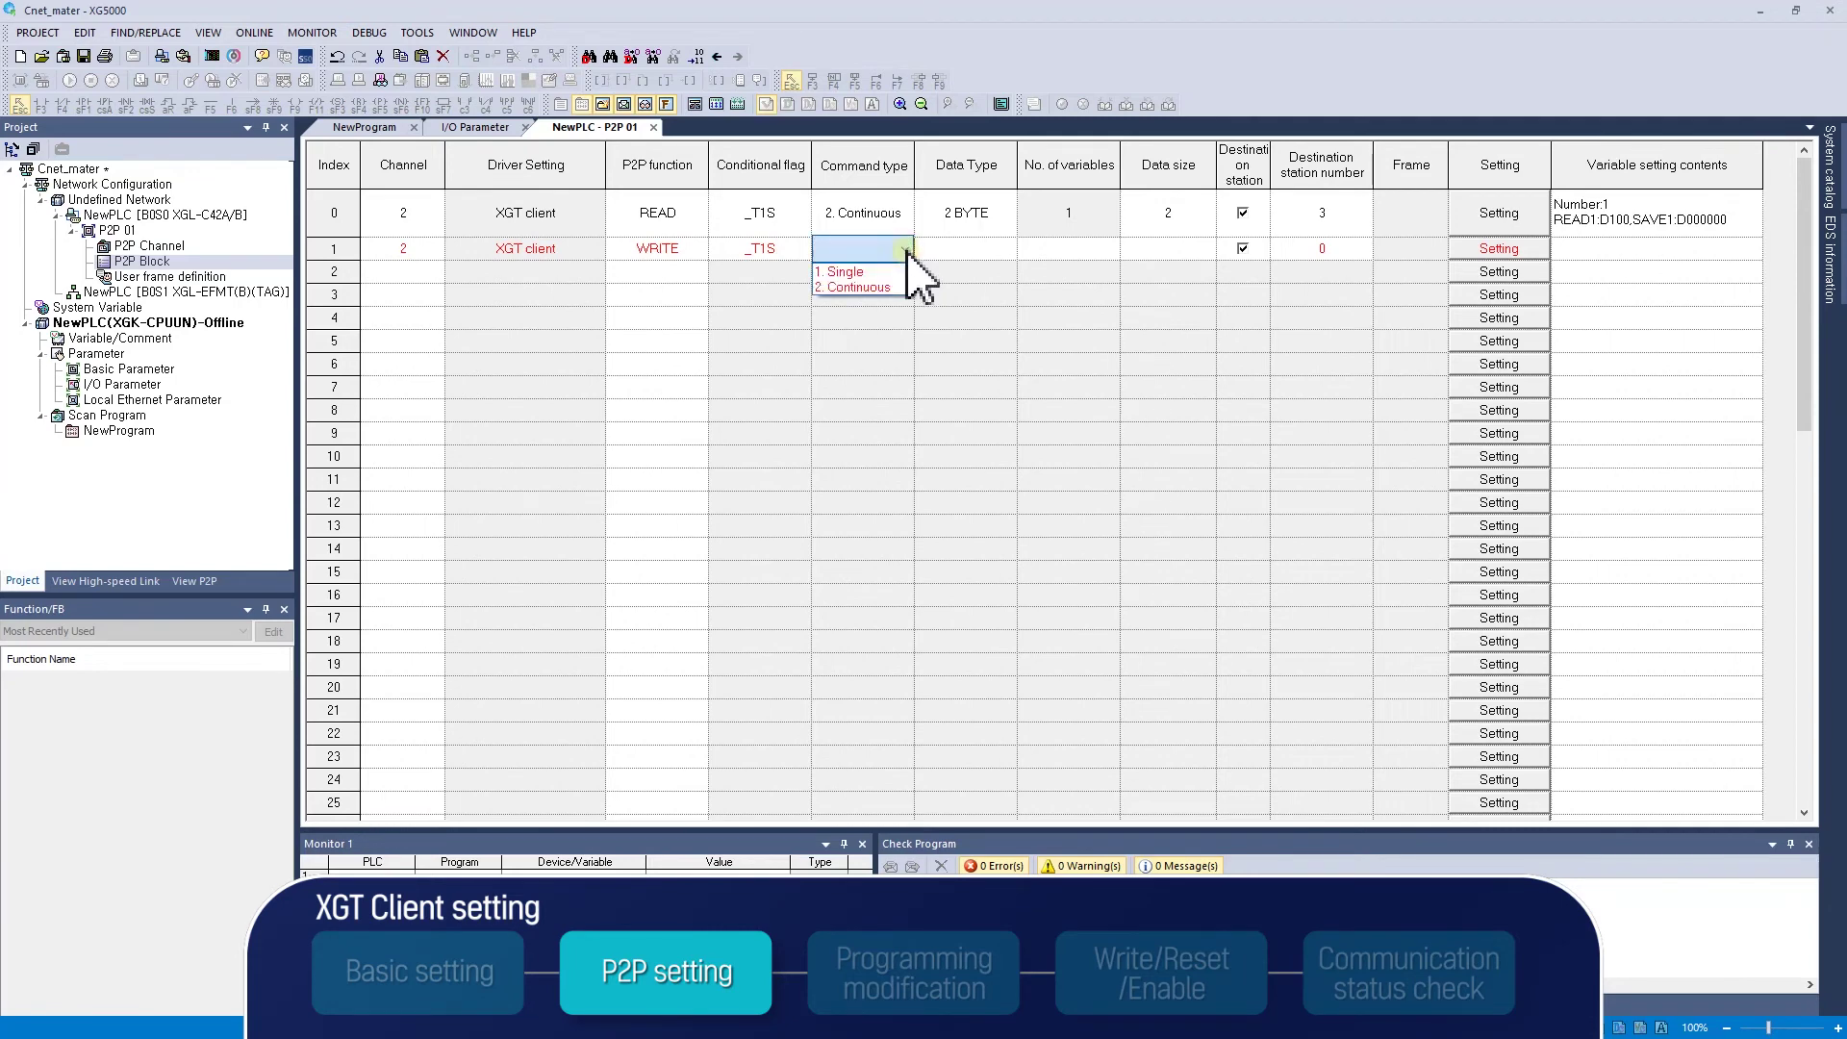
left_click(863, 287)
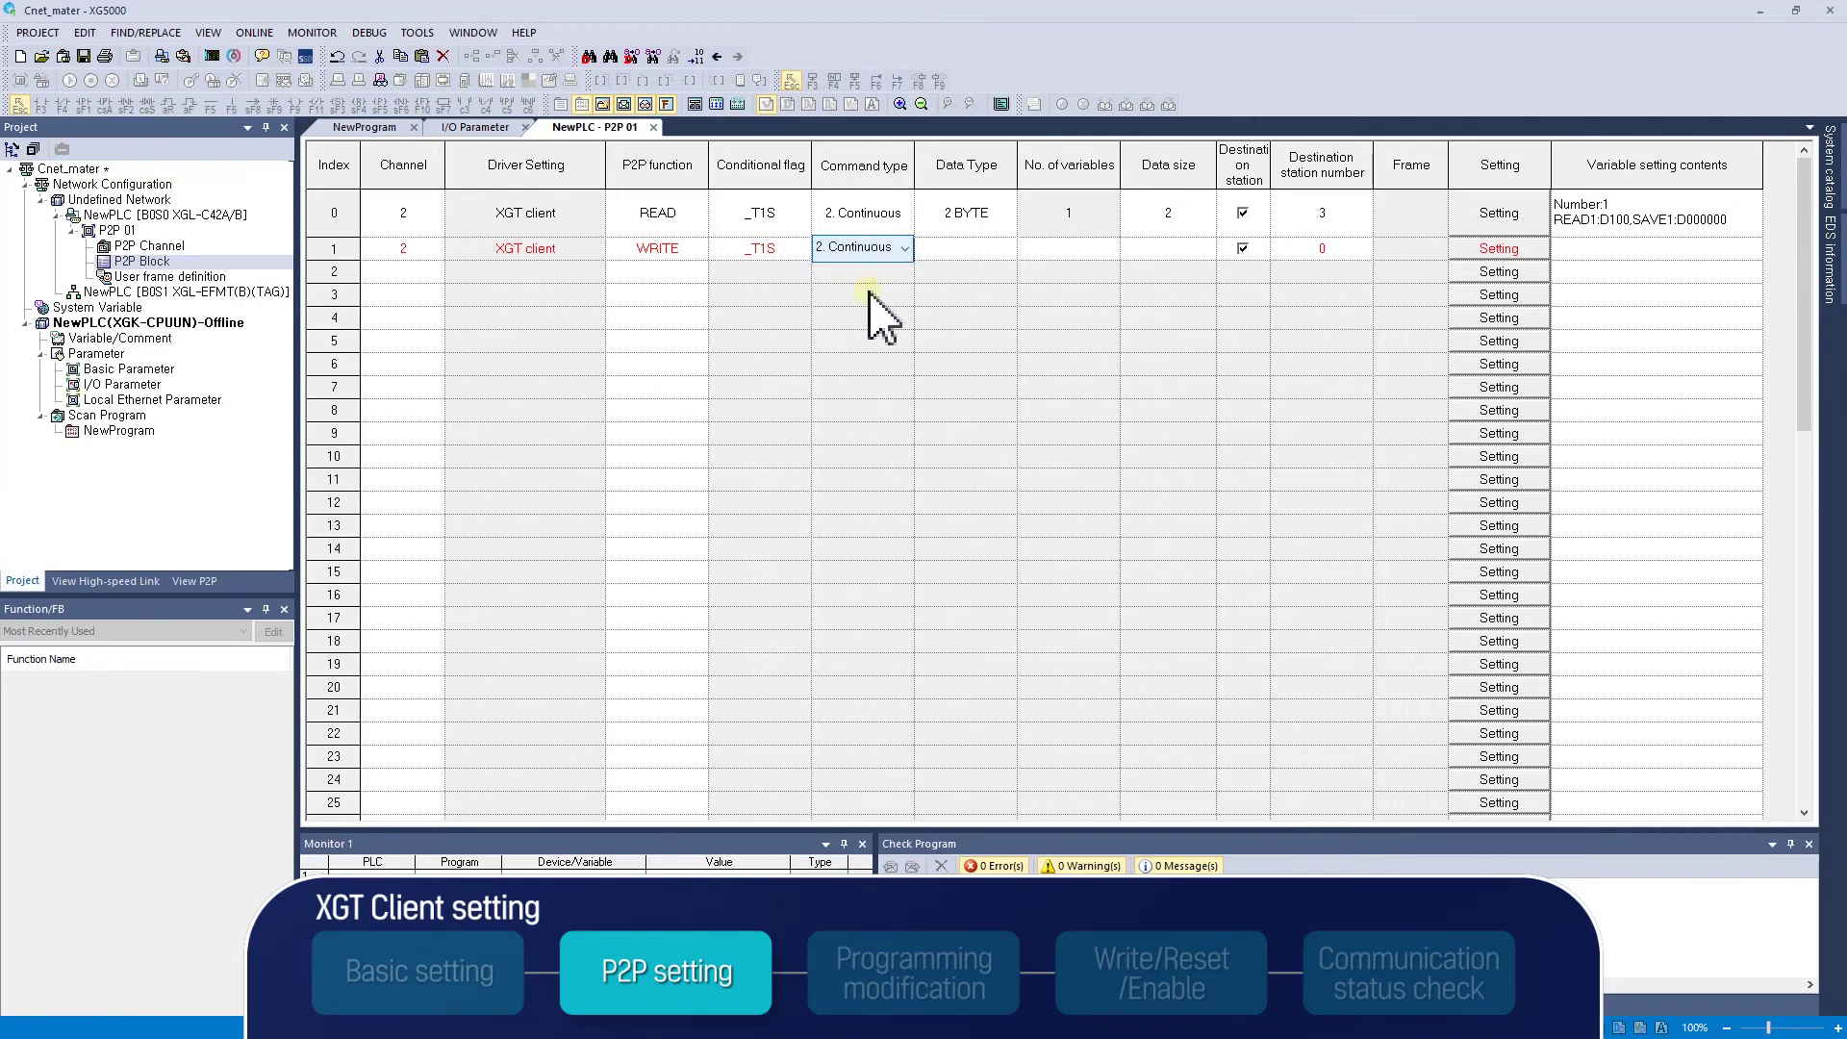
left_click(1008, 249)
left_click(1009, 249)
left_click(990, 302)
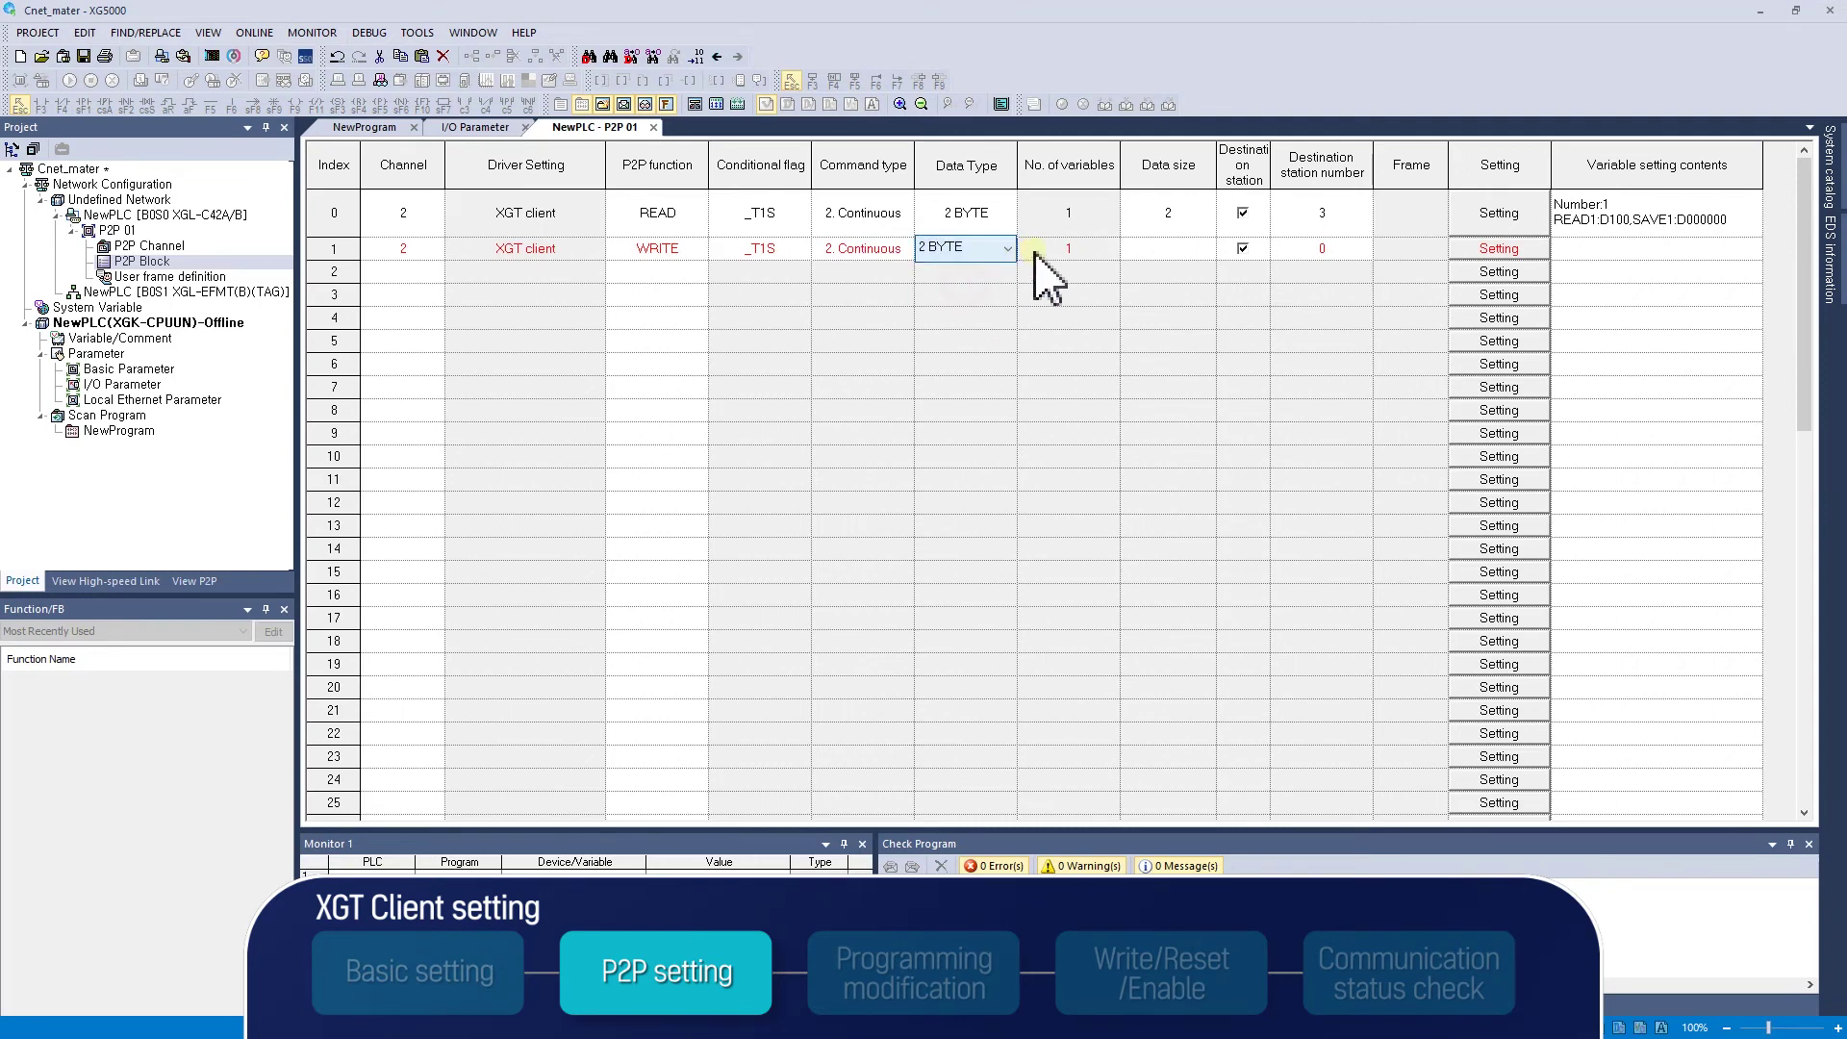
left_click(1174, 252)
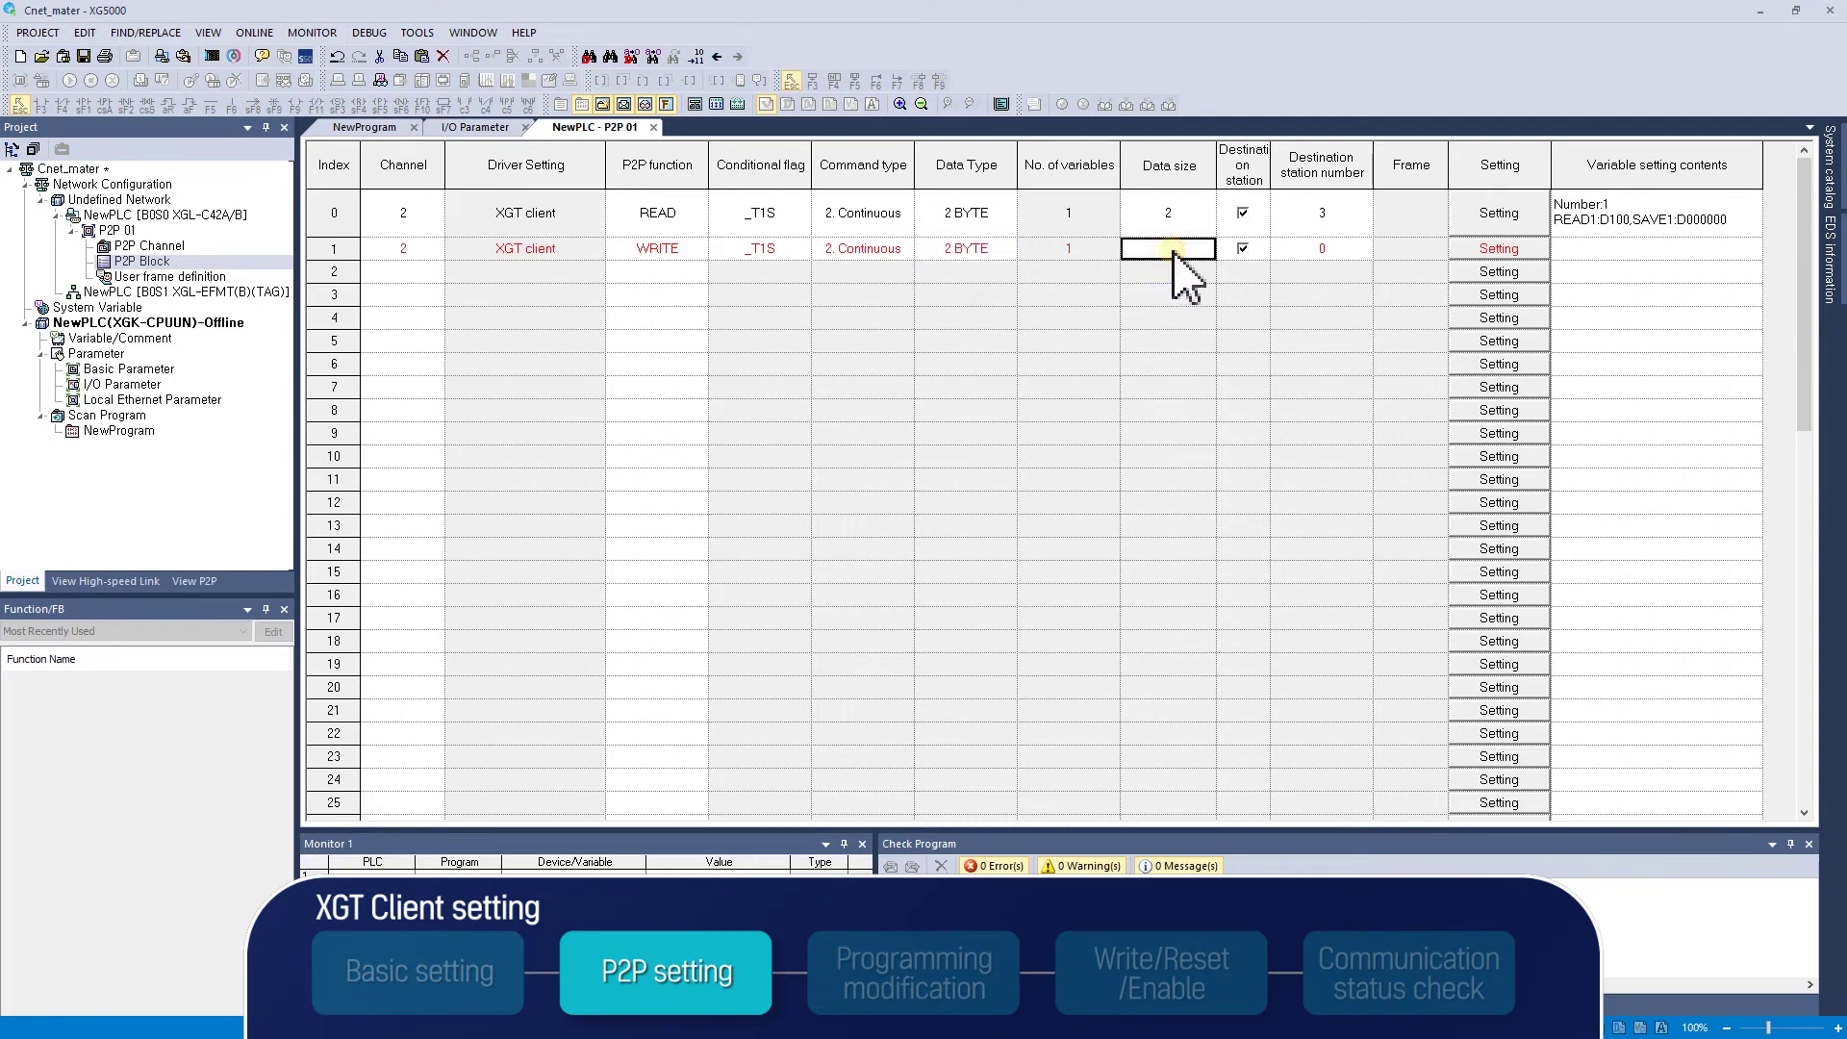
type("4")
left_click(1333, 251)
type("3")
left_click(1395, 250)
Set index 1's variables to send local M0010 to remote R10.
left_click(1481, 250)
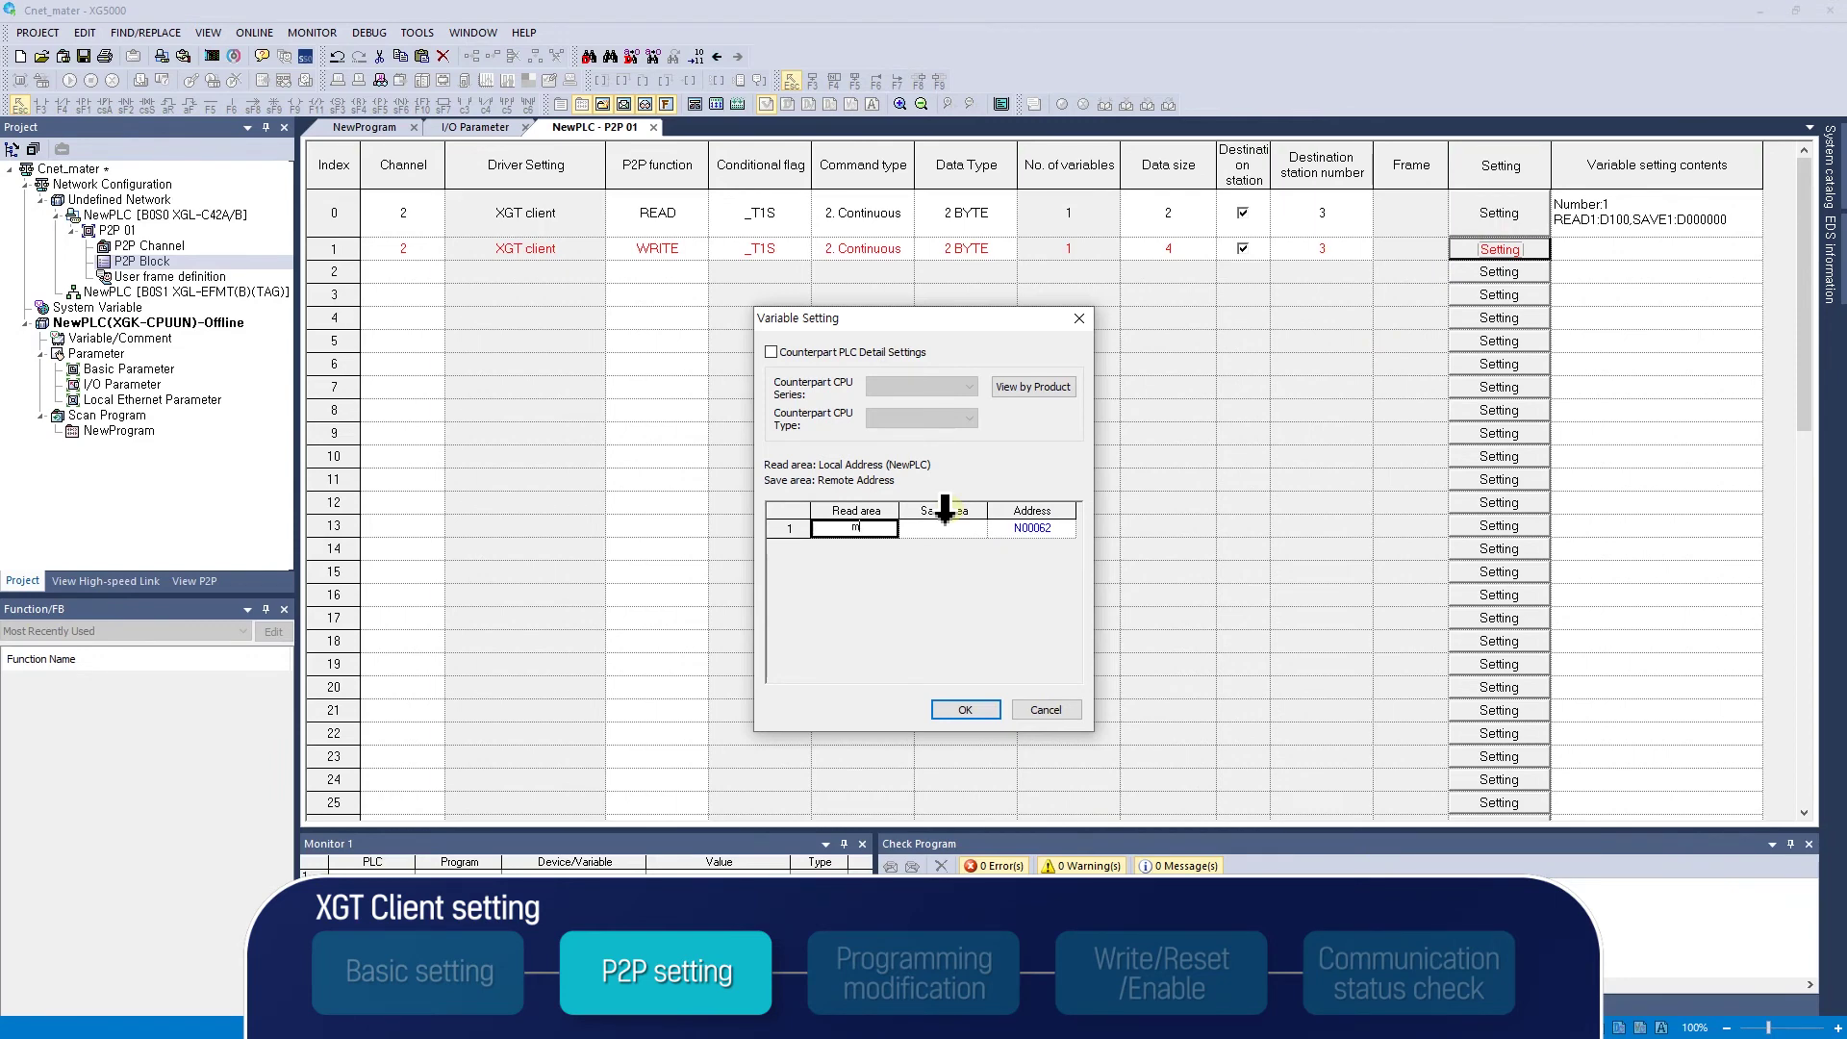
type("0010")
left_click(932, 532)
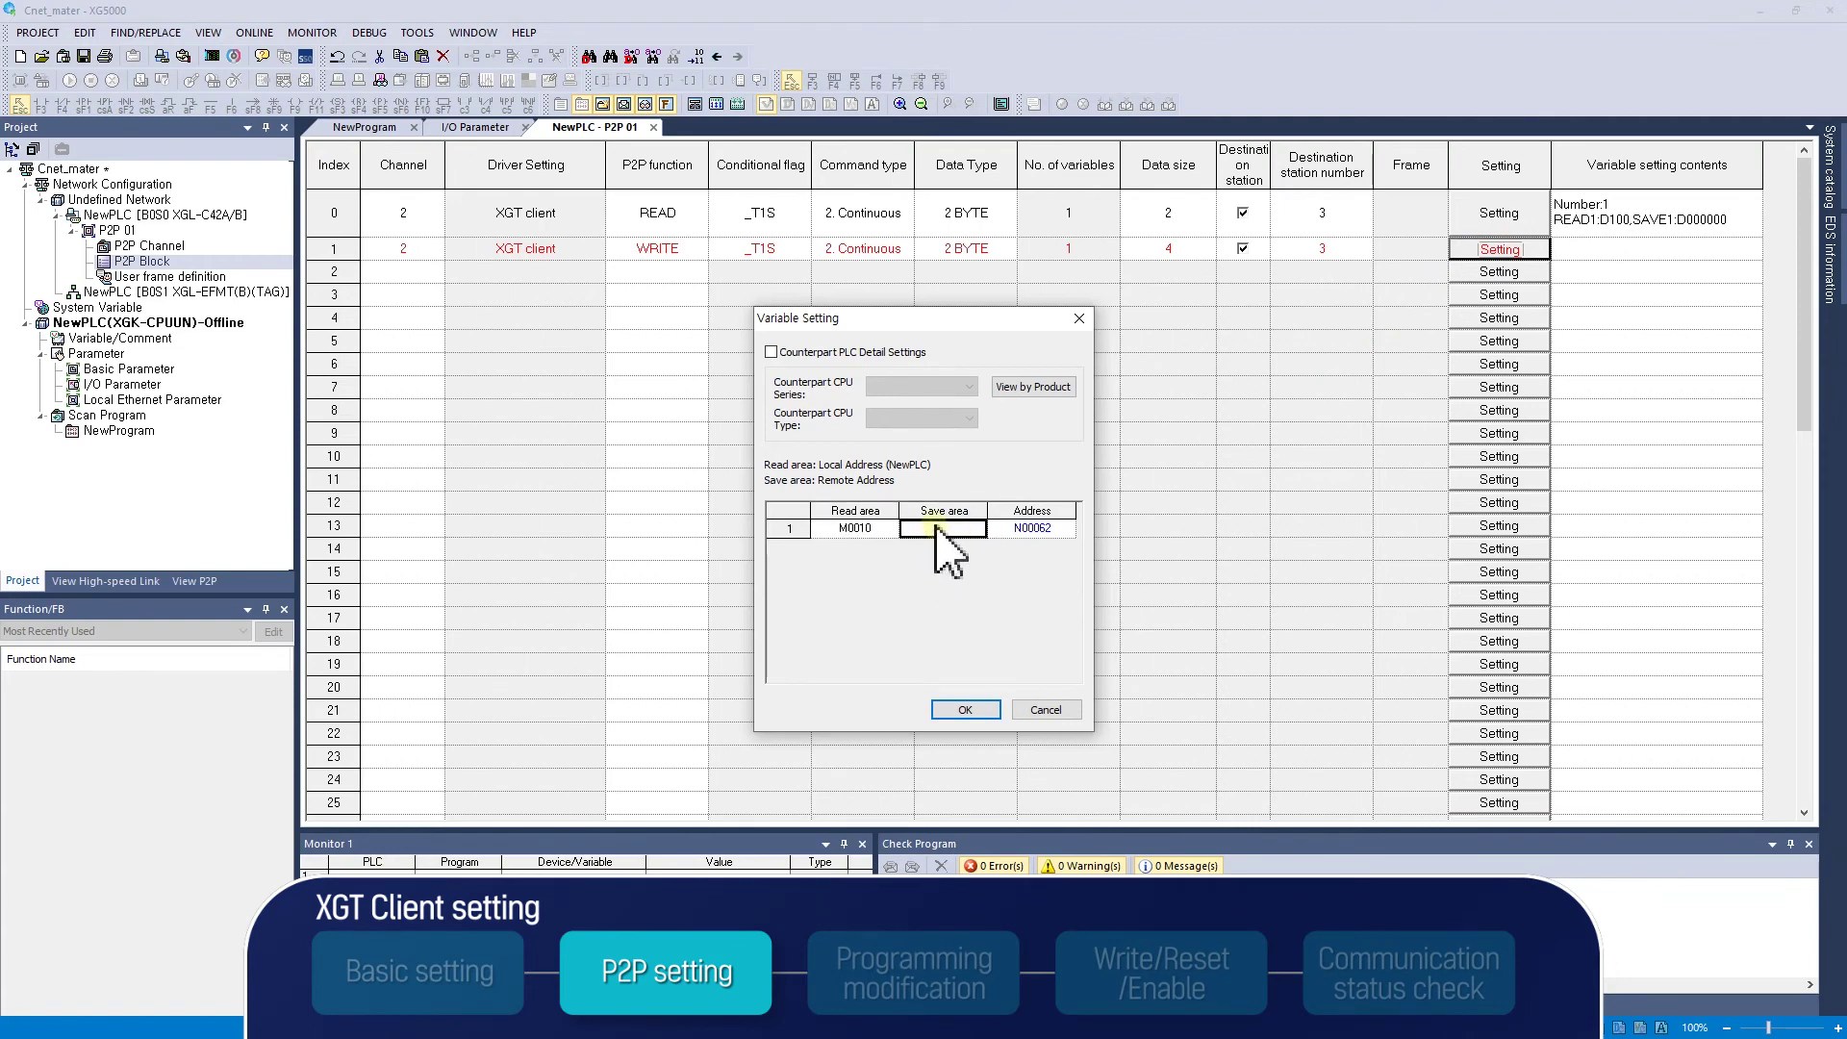
type("r10")
left_click(965, 710)
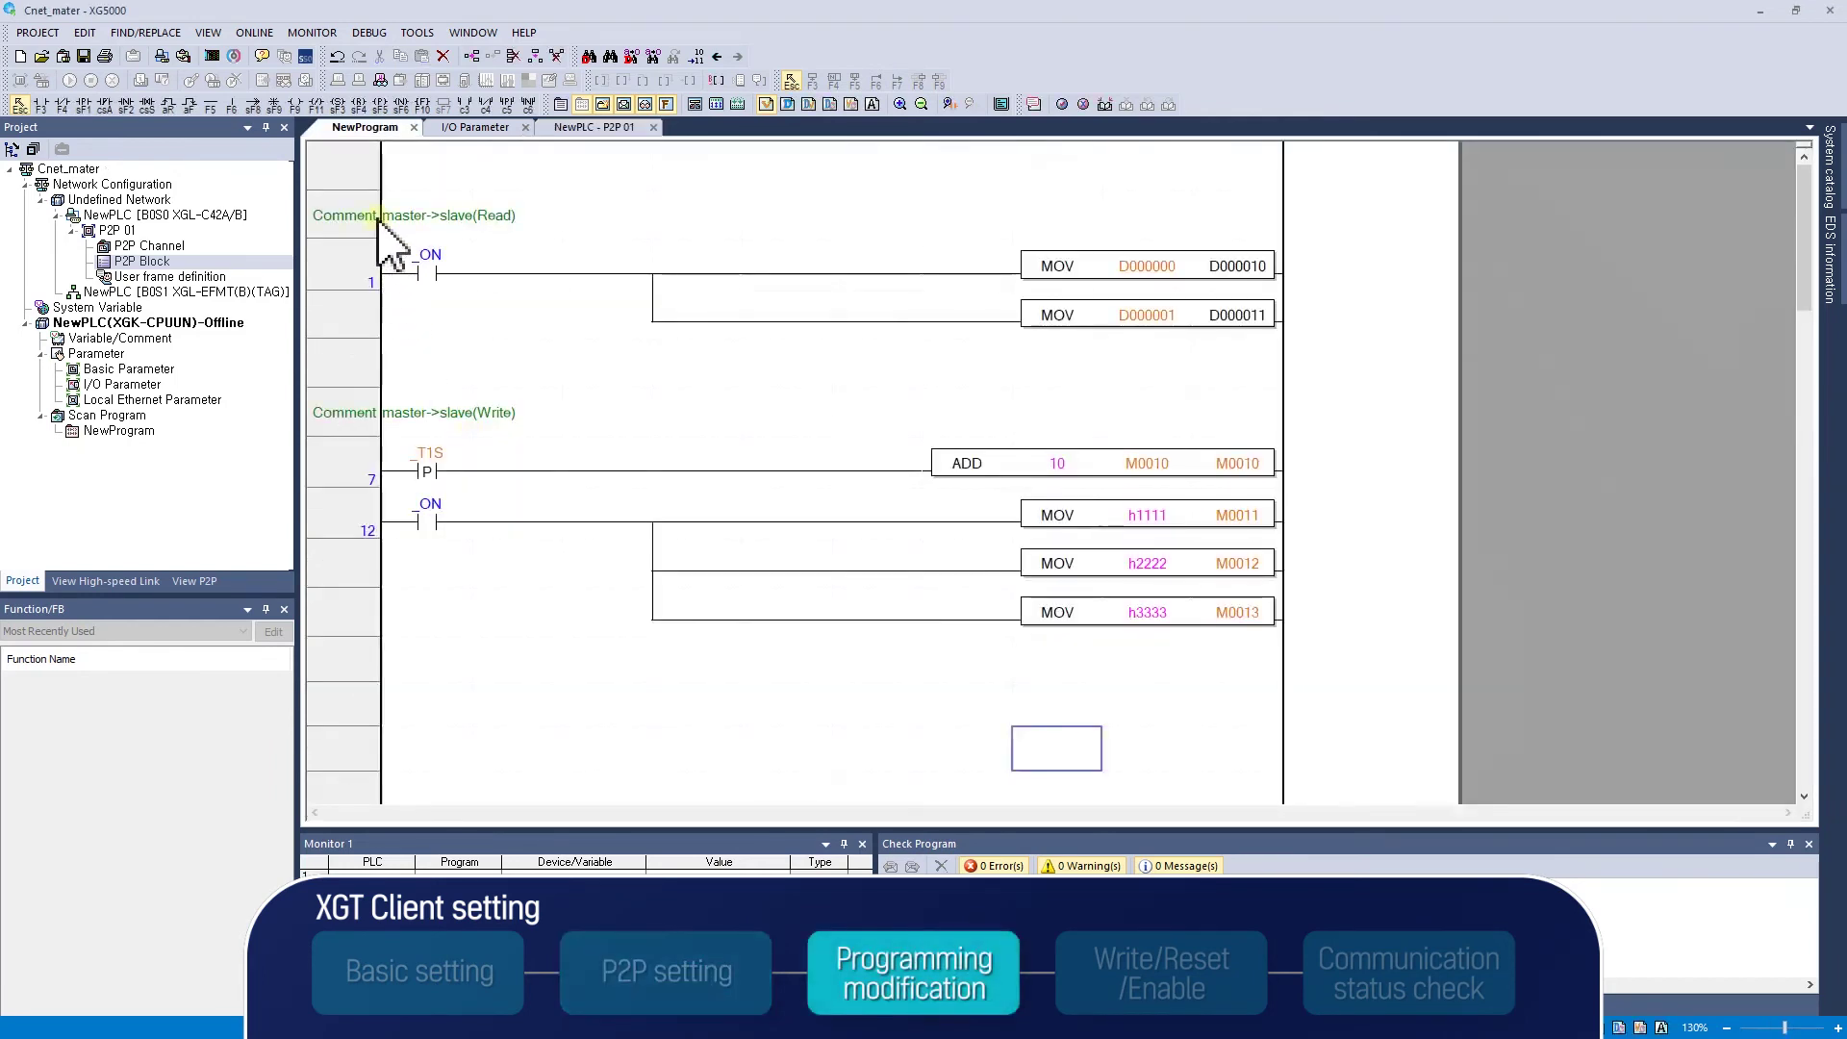
Review the read and write rungs, inspecting the _ON contact and D000000, D000010, M0010 operands.
left_click(380, 217)
left_click(368, 414)
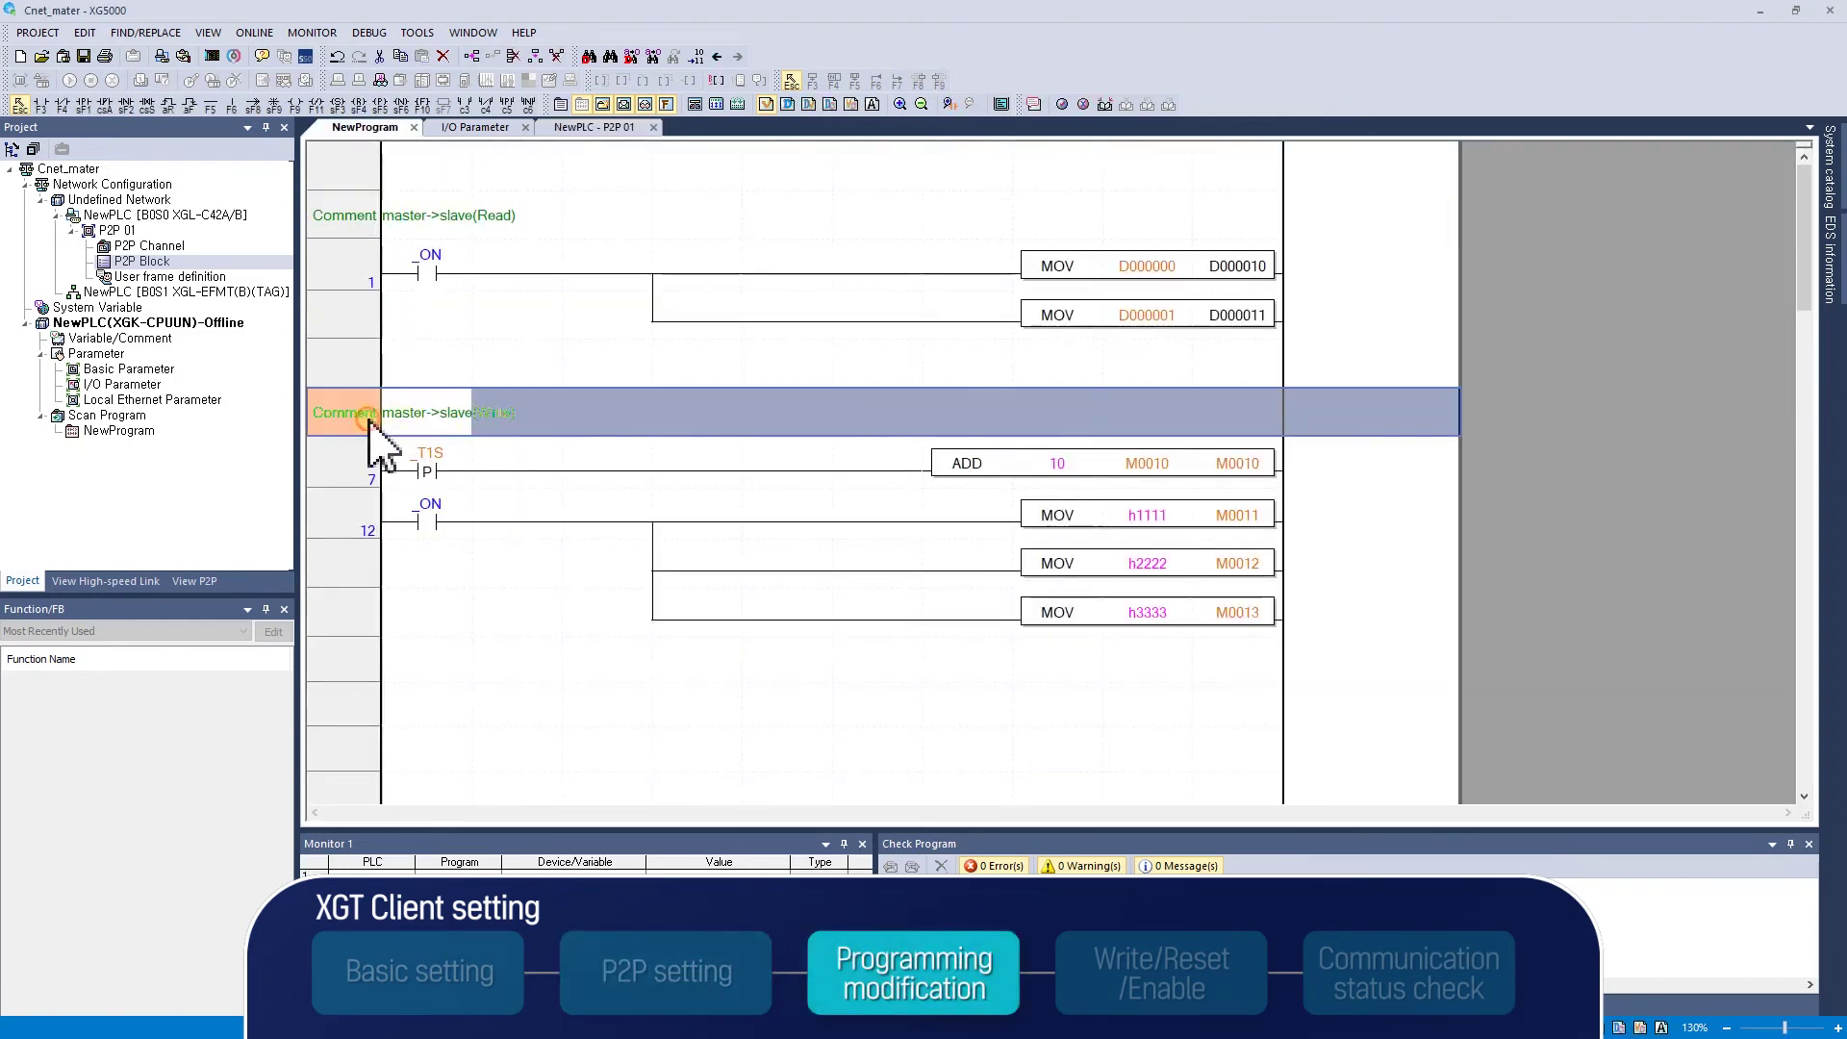
left_click(429, 271)
left_click(1145, 270)
key("Right")
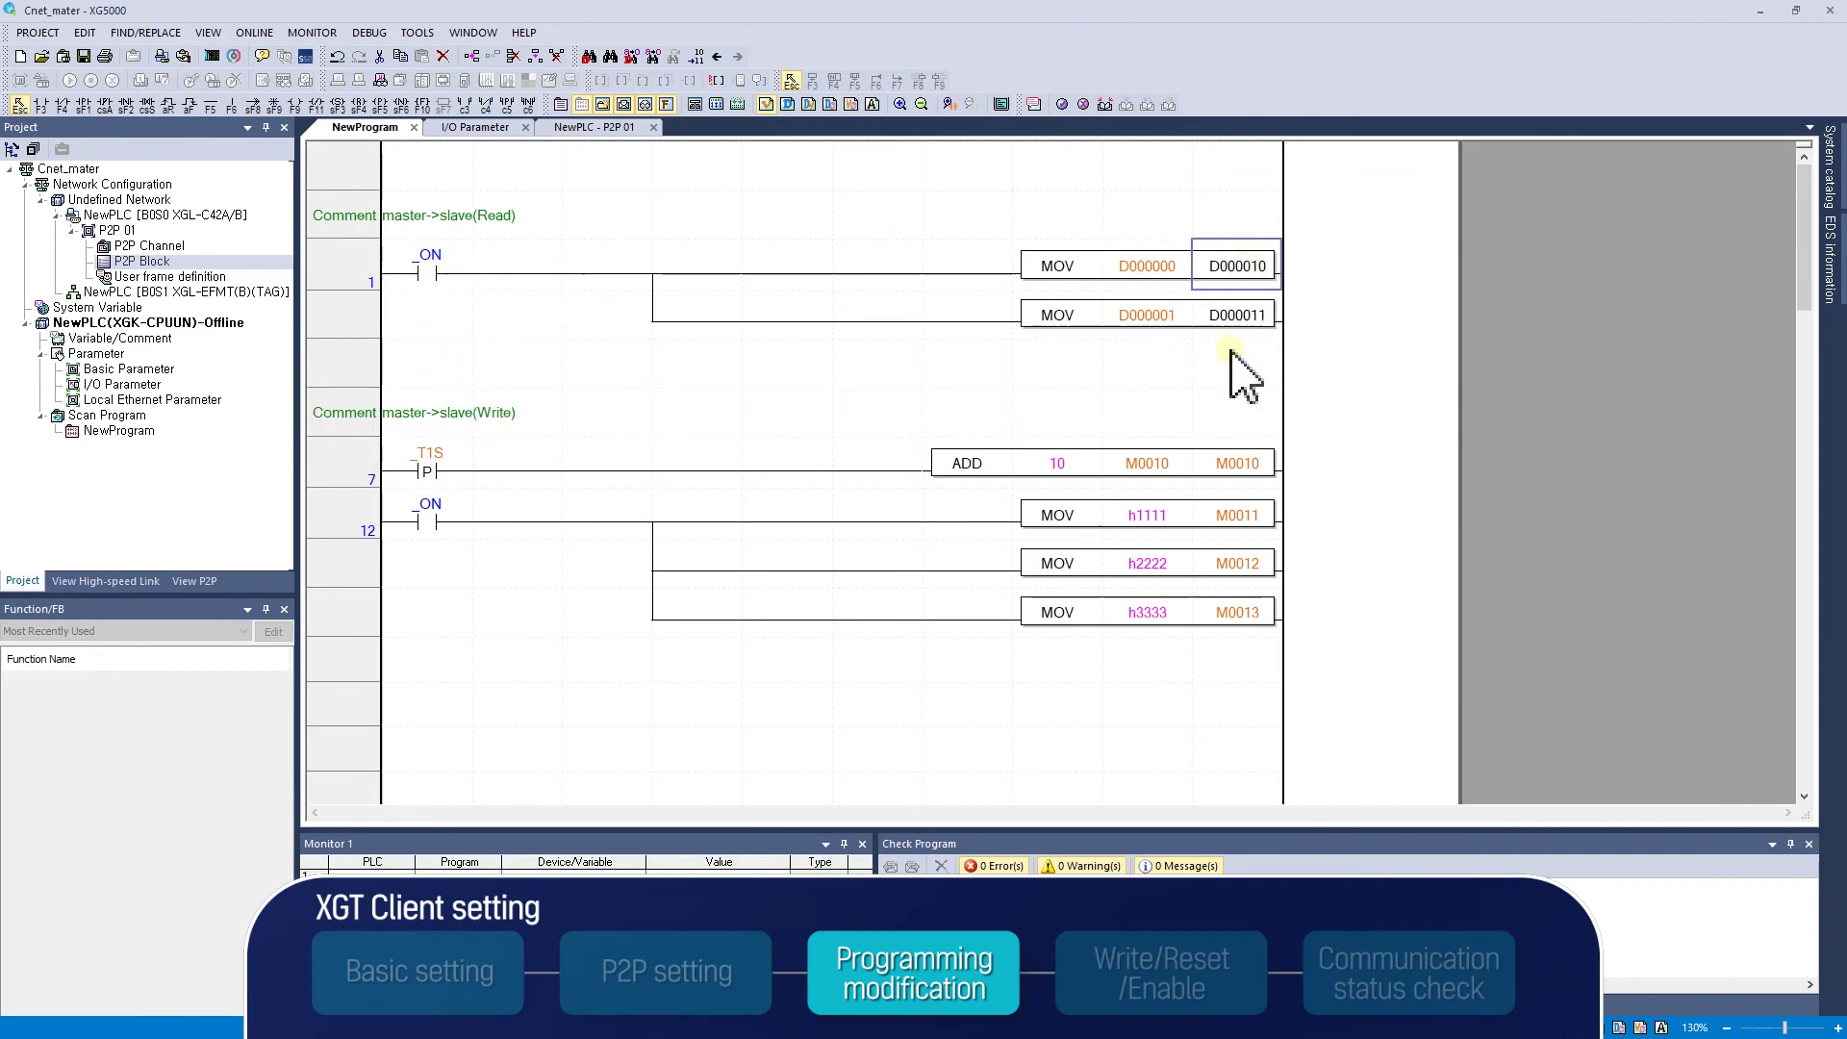
left_click(1215, 476)
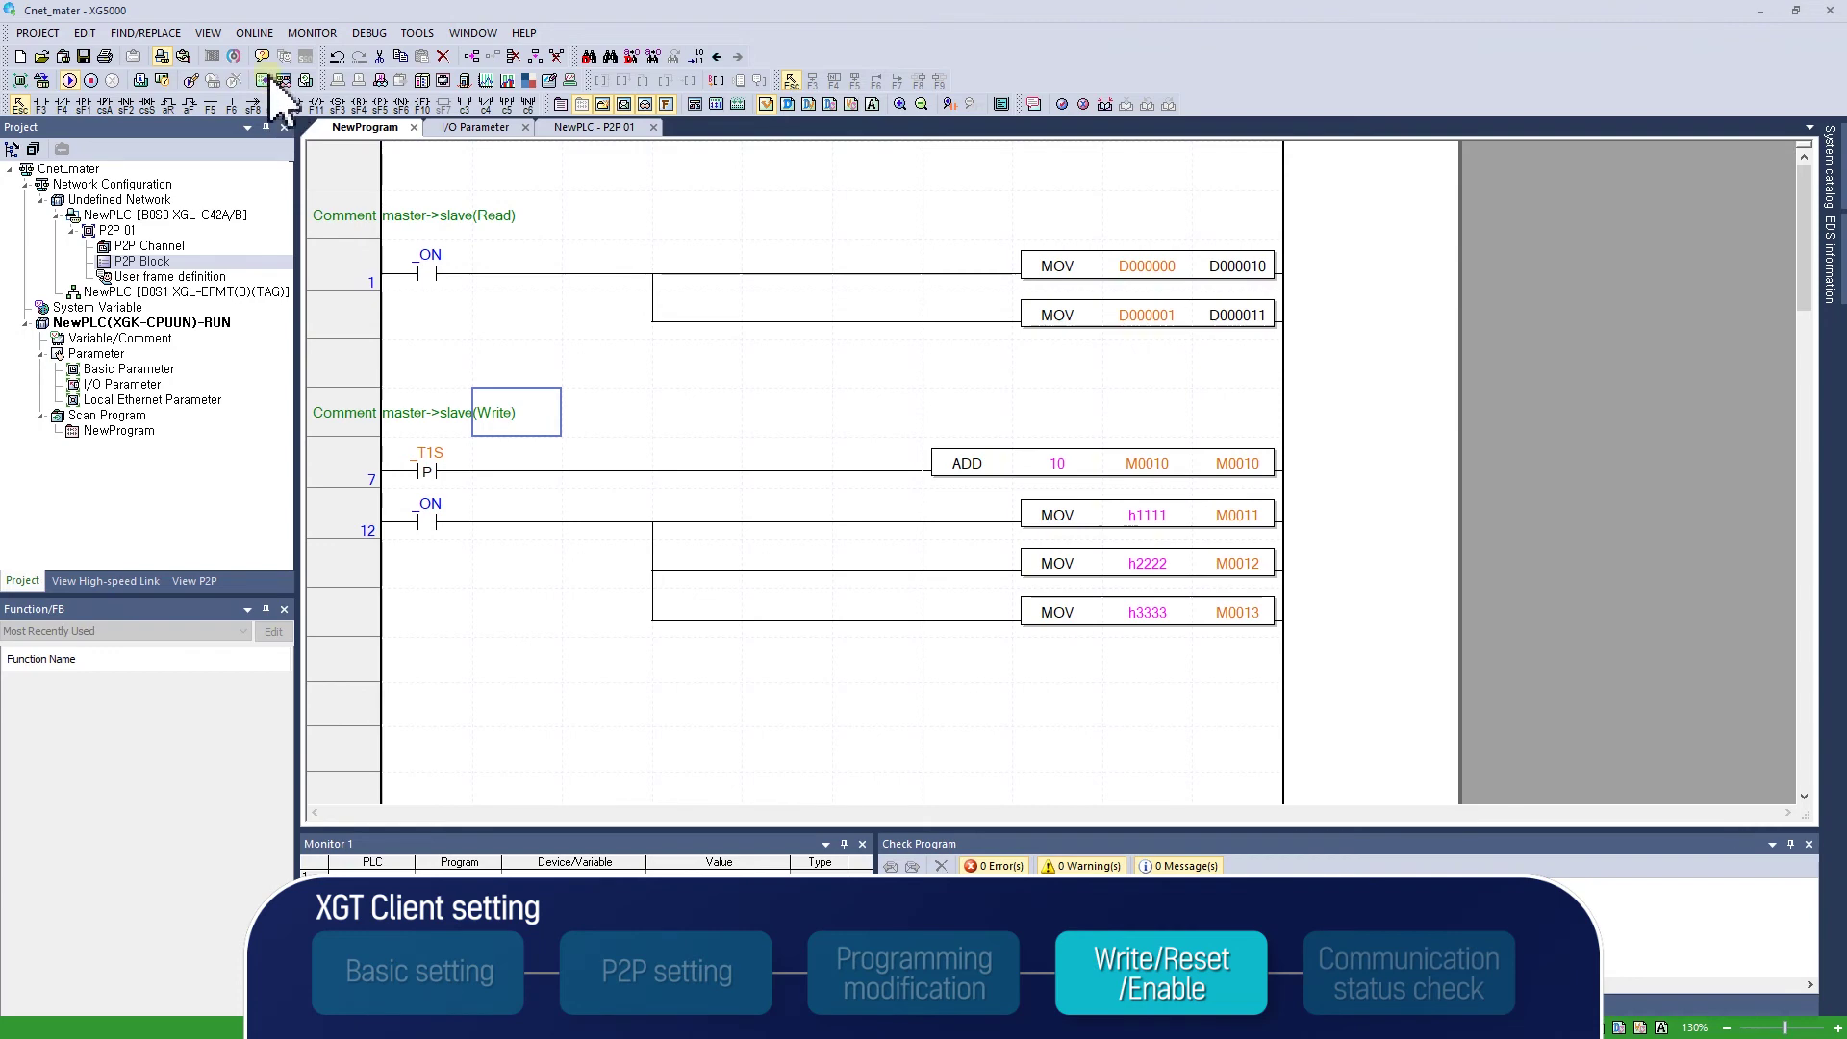
Download the program, Cnet and P2P settings to the PLC, returning it to RUN.
left_click(255, 33)
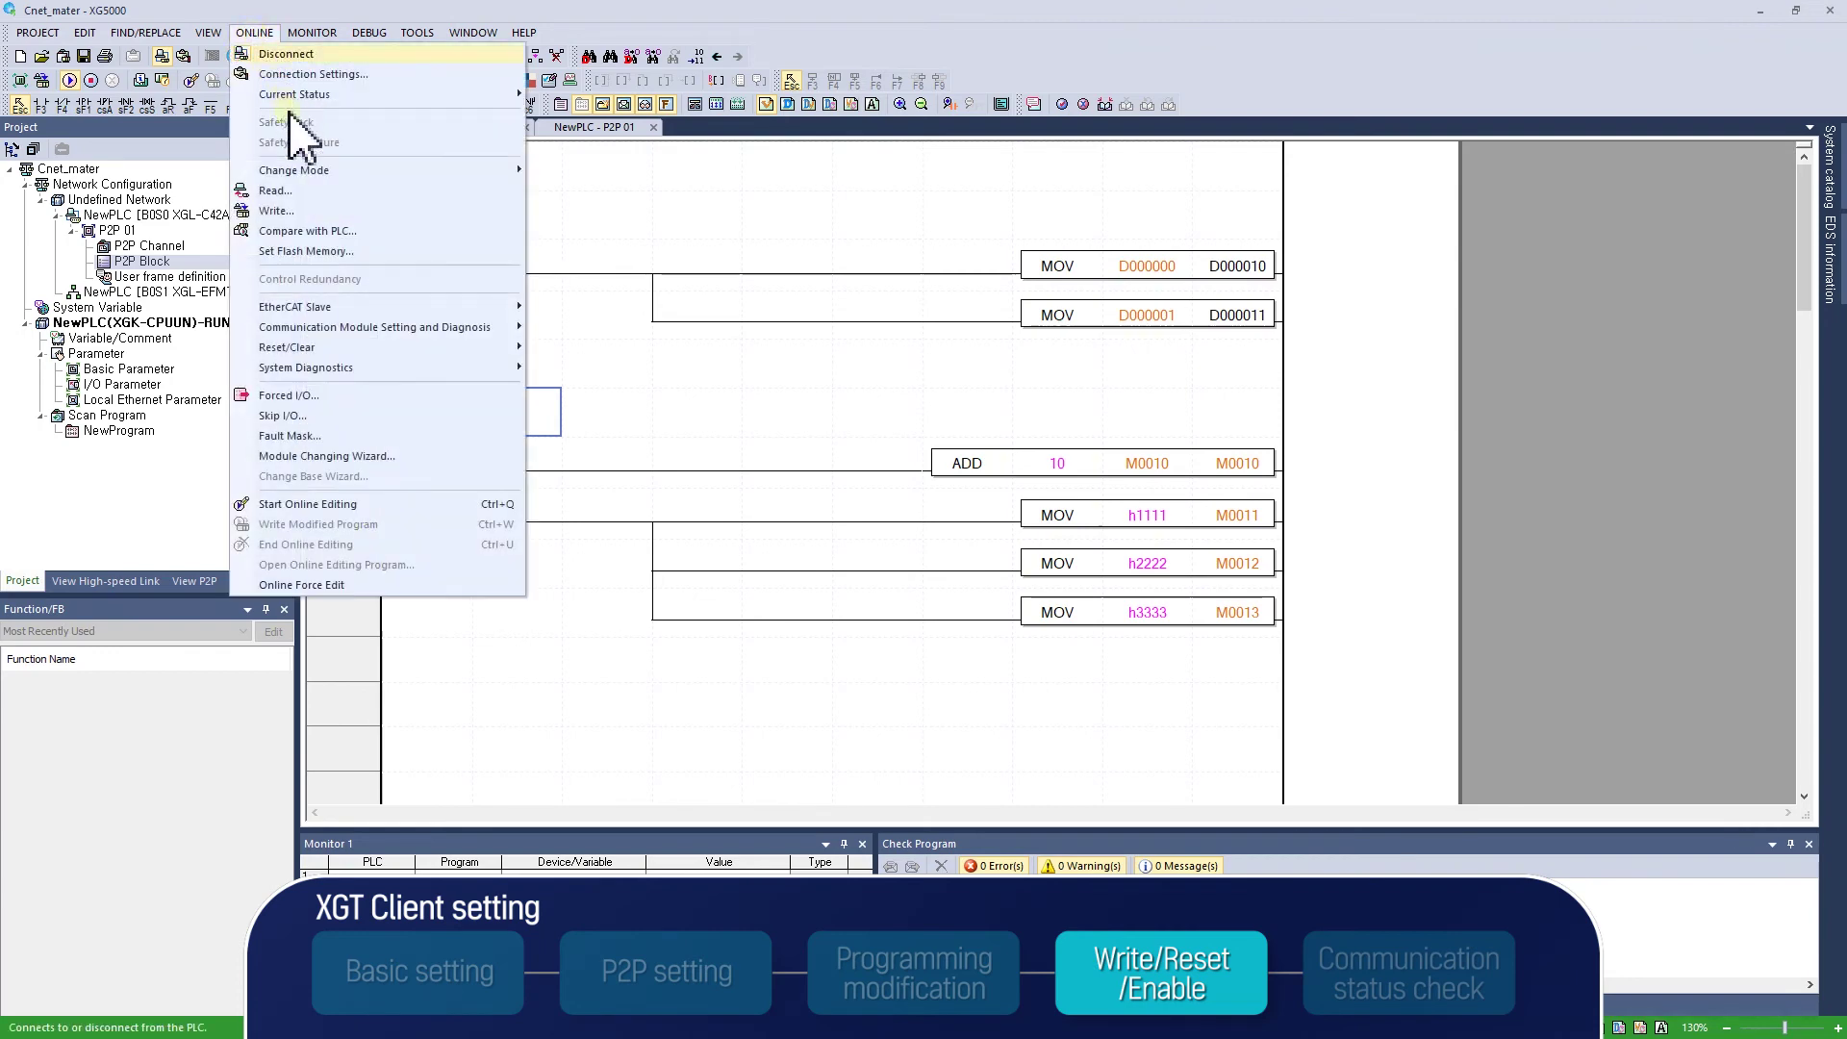
left_click(288, 205)
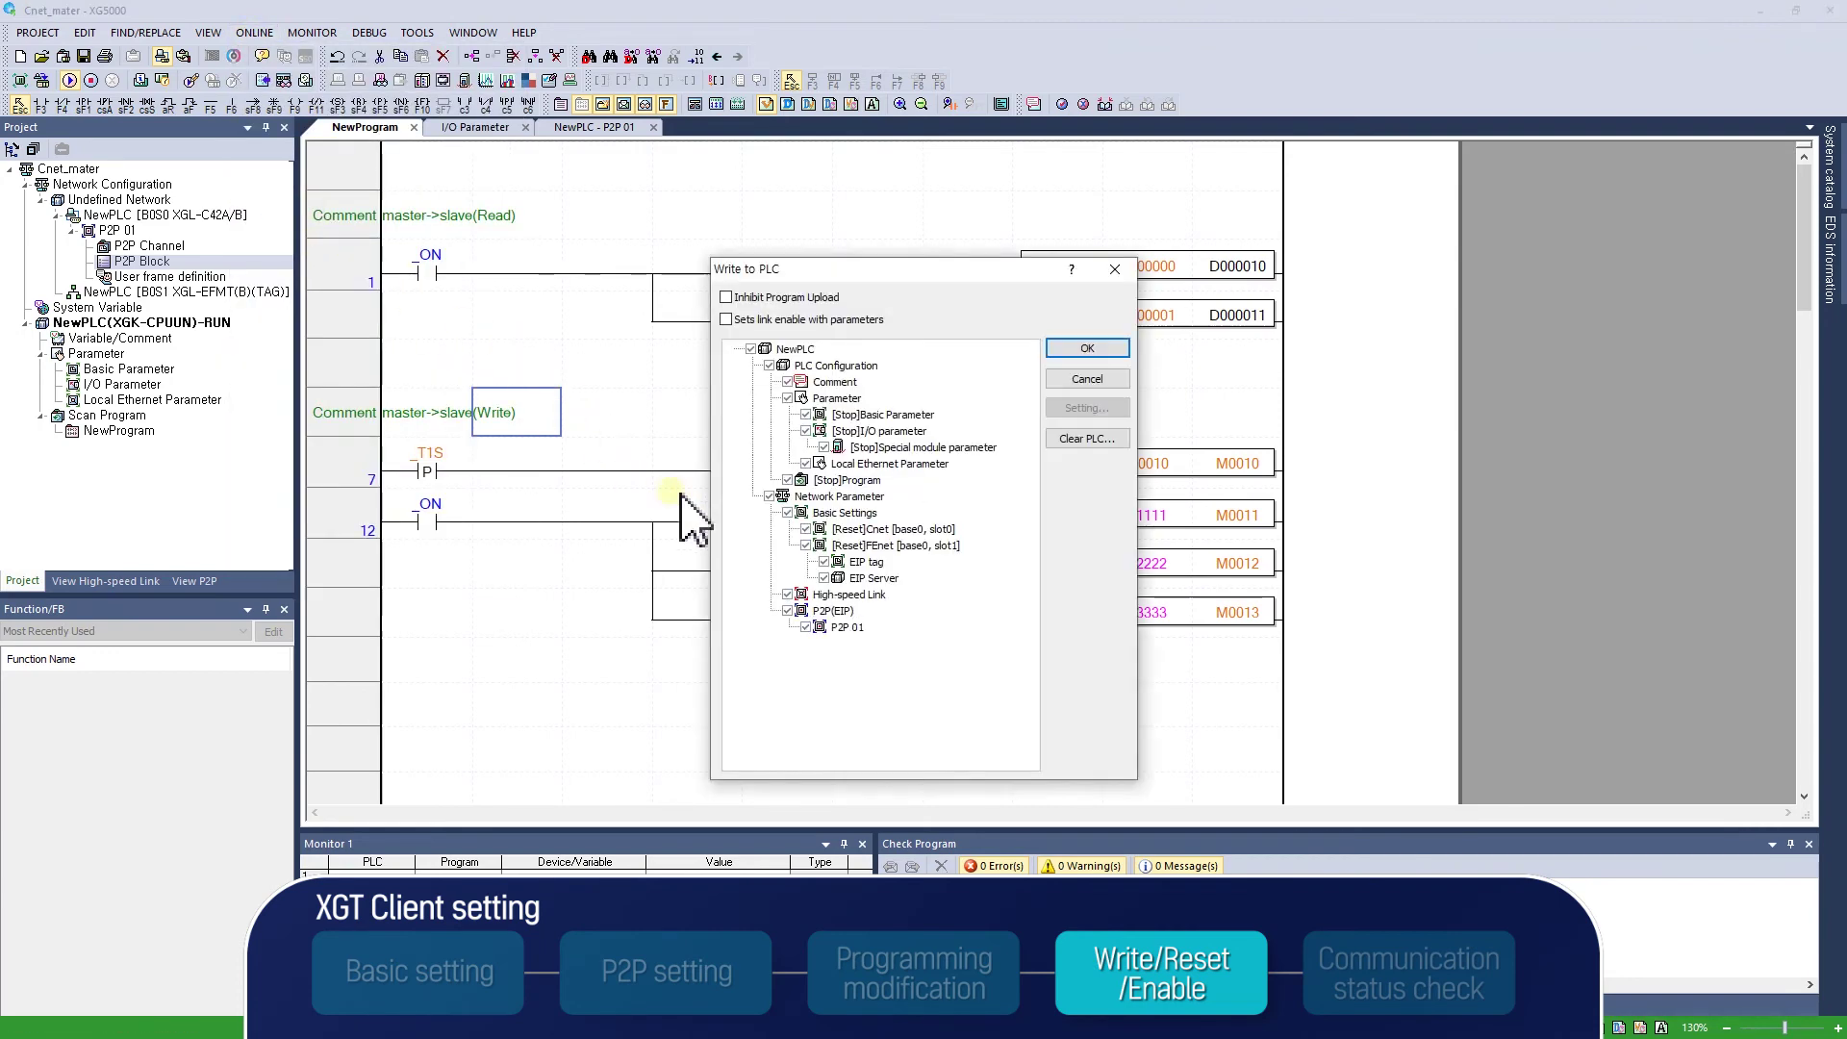
left_click(887, 530)
left_click(834, 612)
left_click(816, 479)
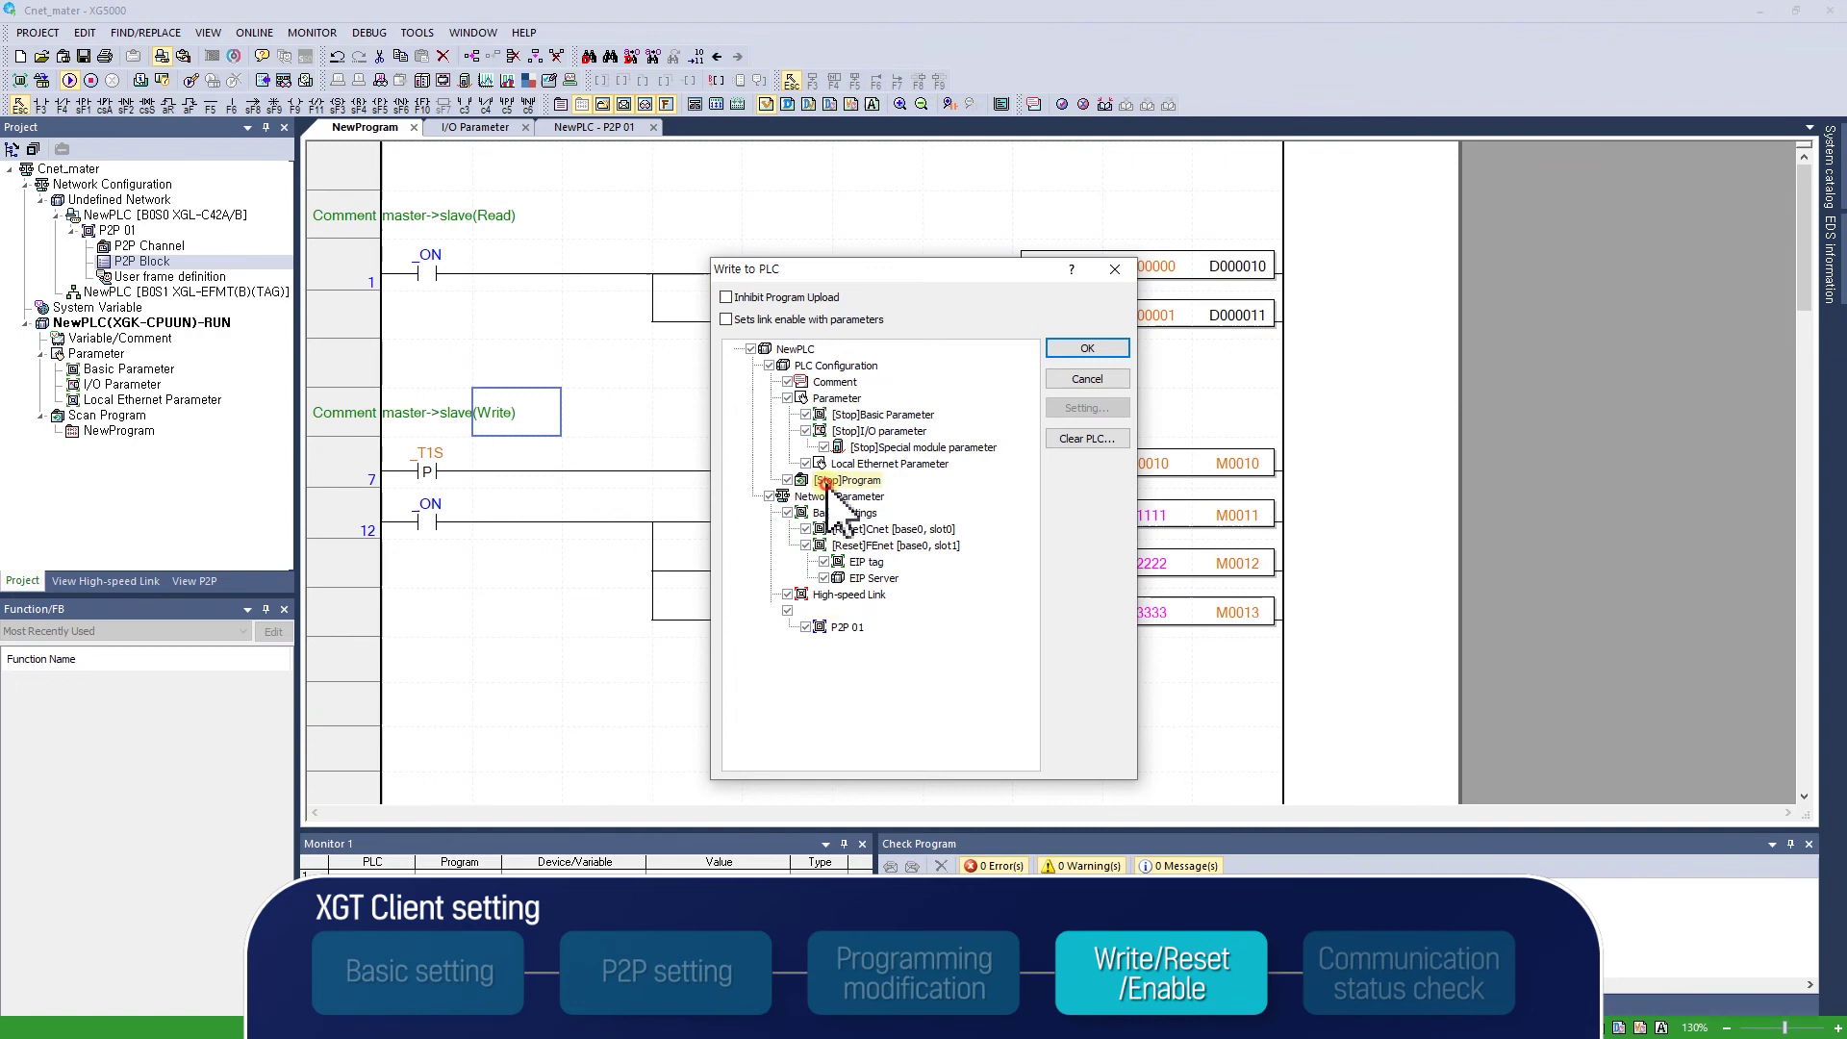
left_click(1066, 351)
left_click(989, 576)
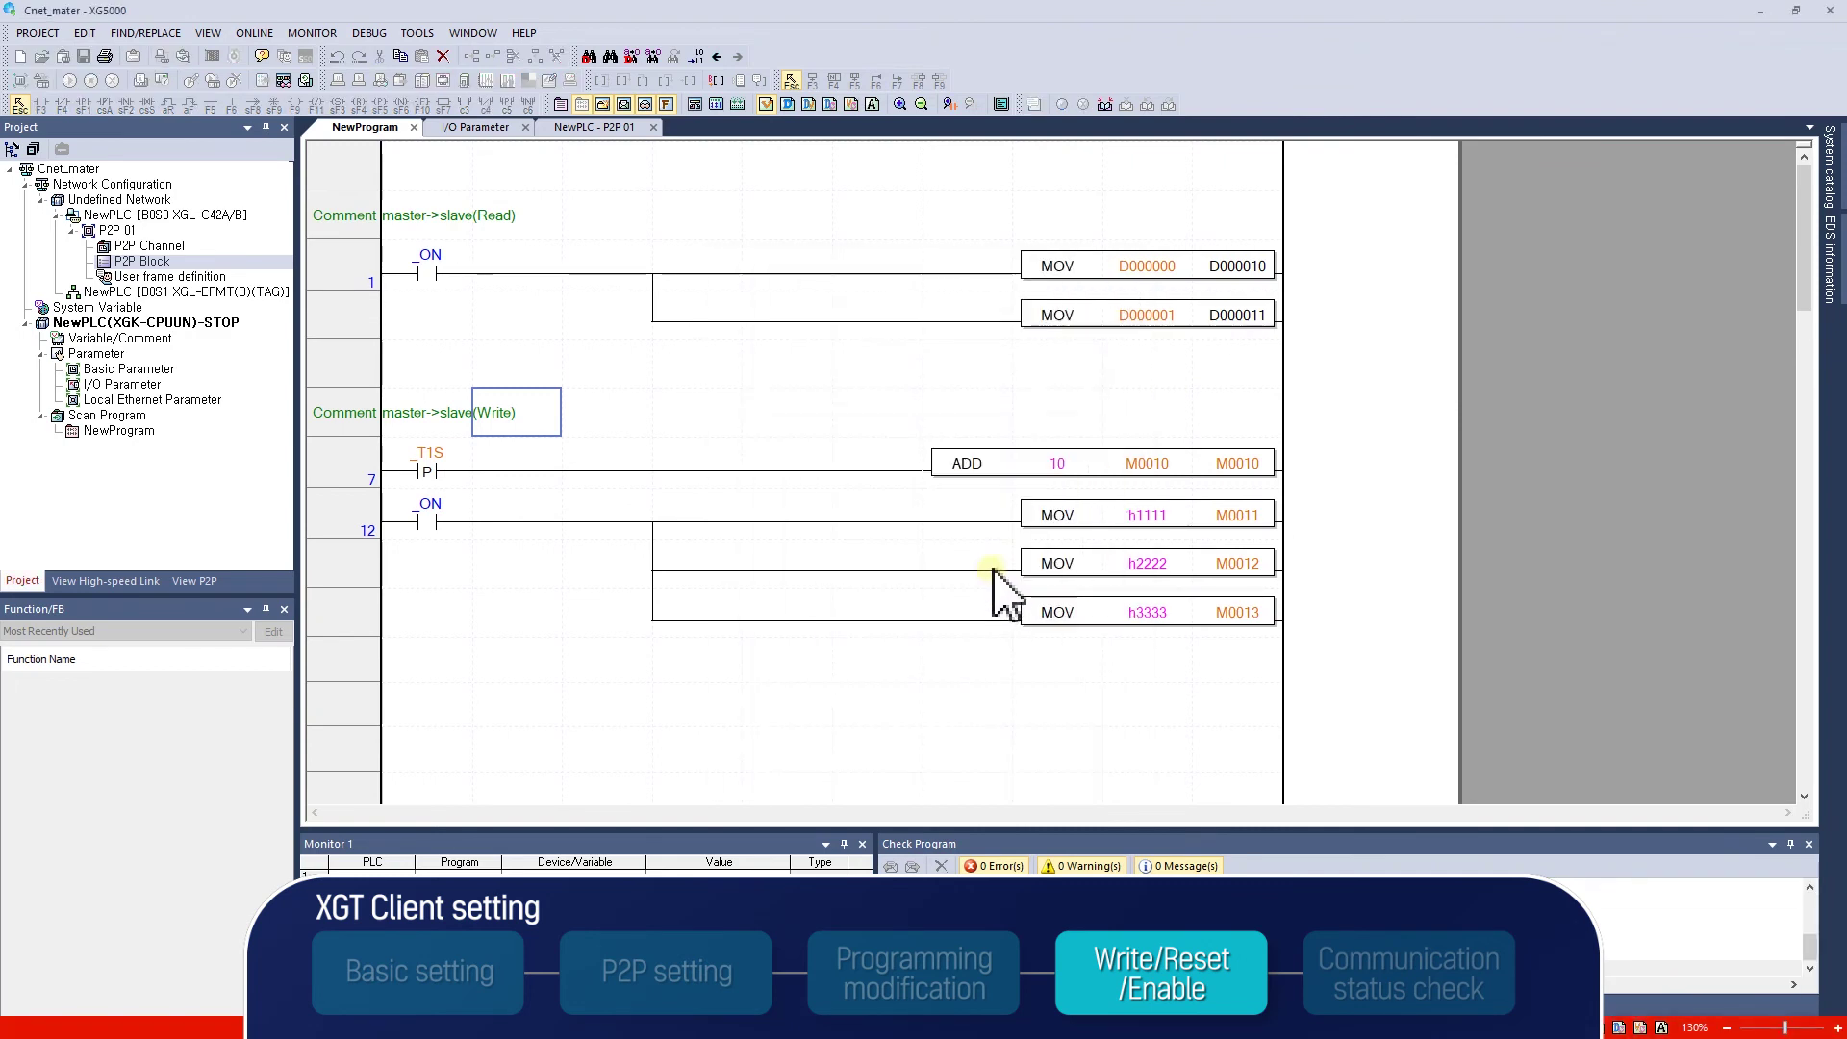
left_click(894, 571)
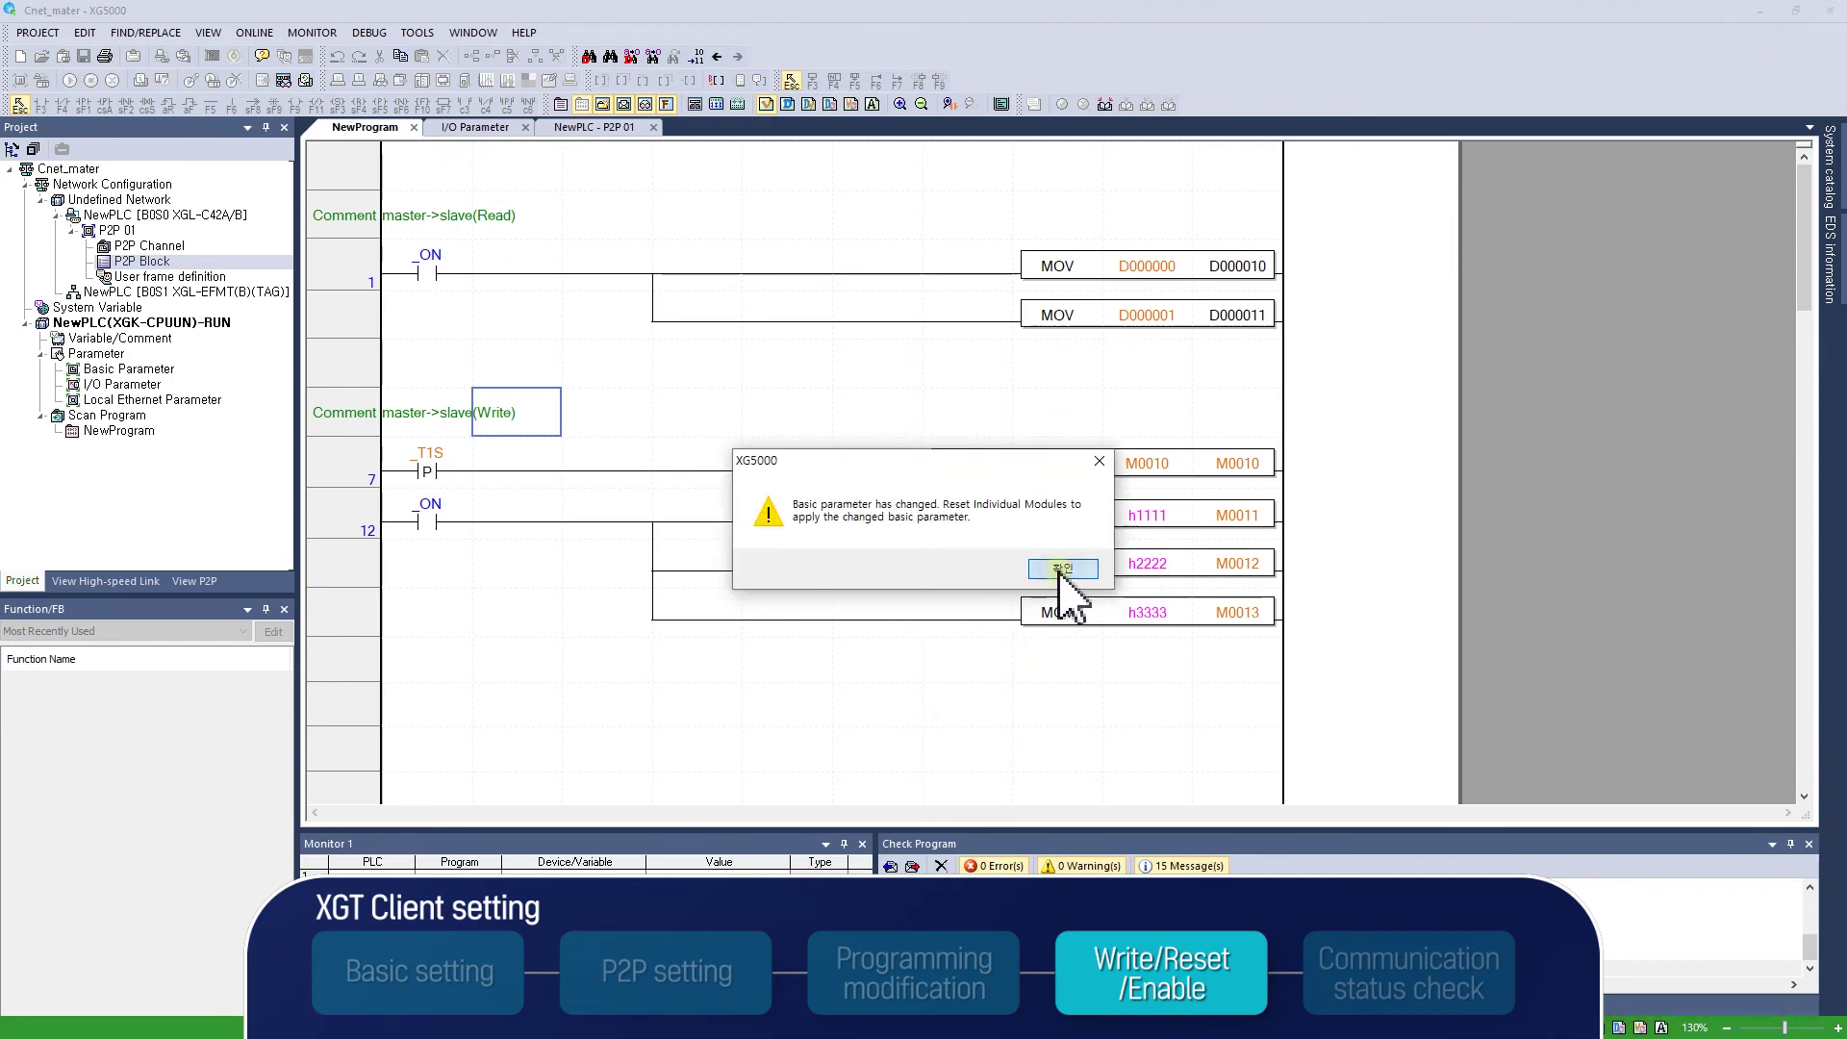
left_click(1063, 569)
Reset the Cnet module in base 0, slot 0 with Reset Individual Module.
left_click(255, 33)
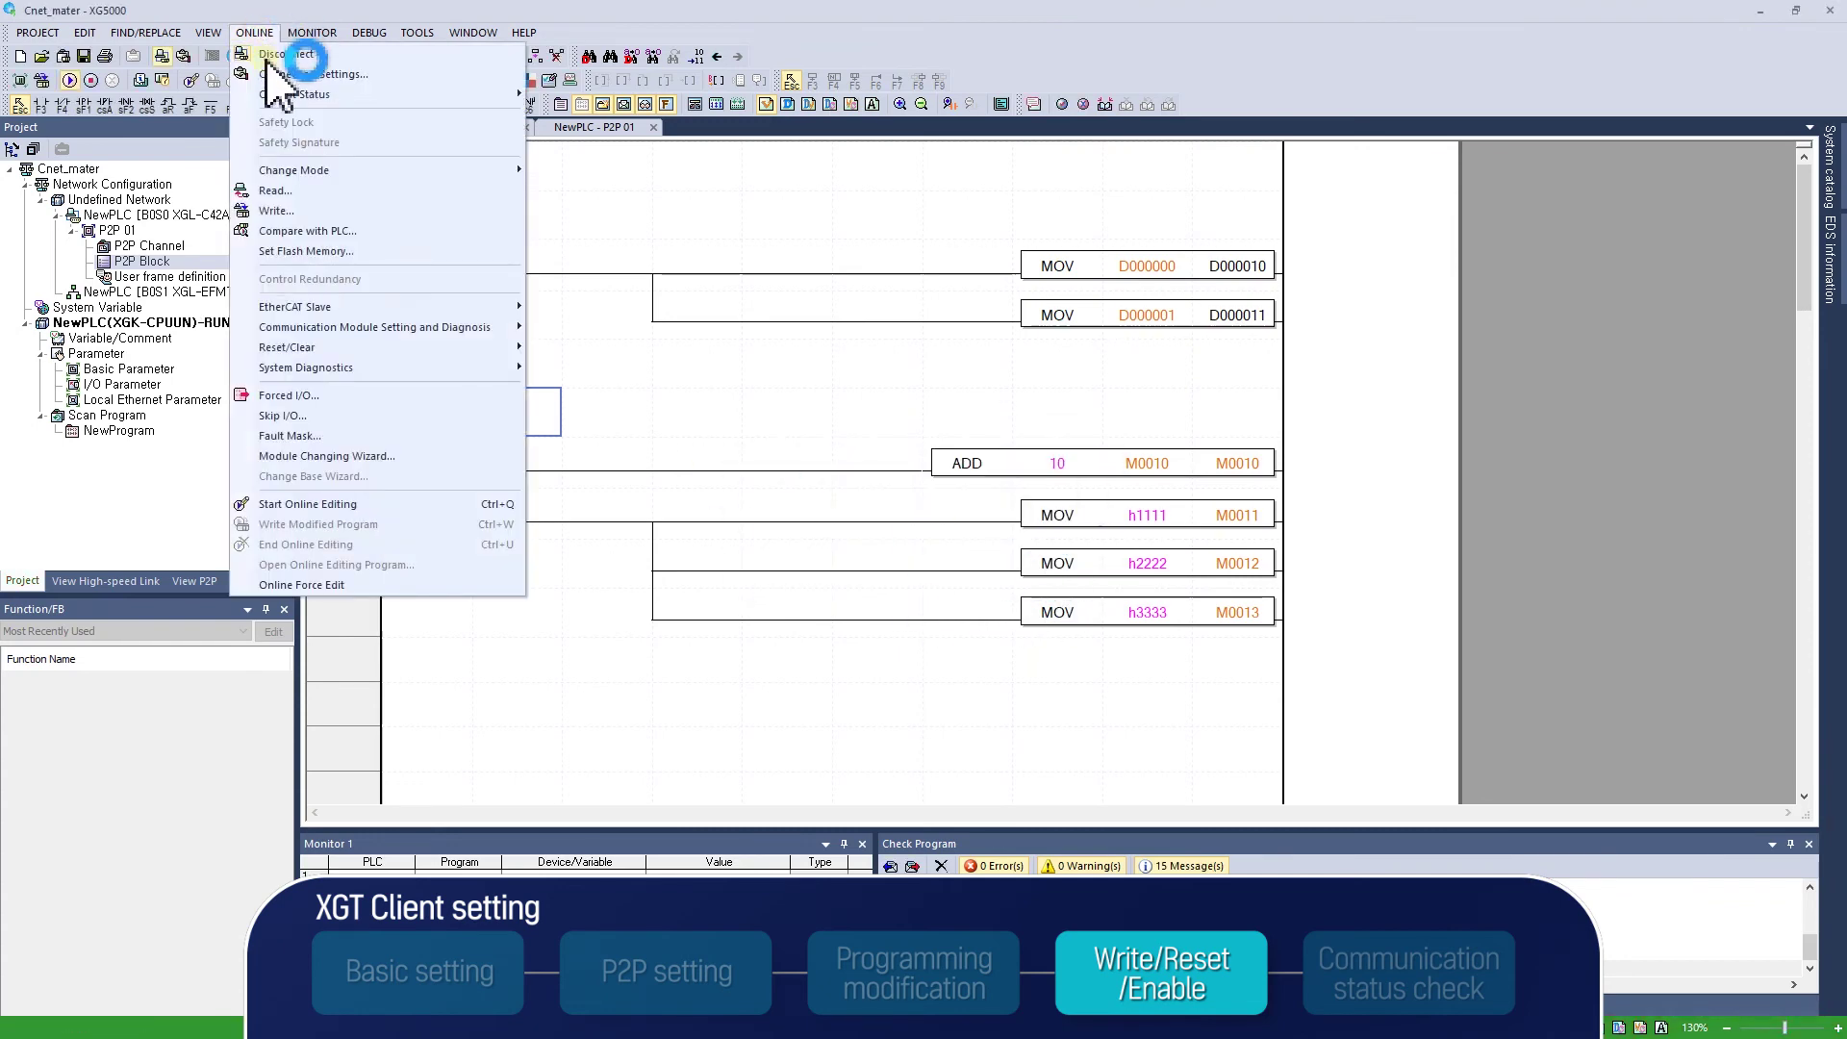
mouse_move(433, 350)
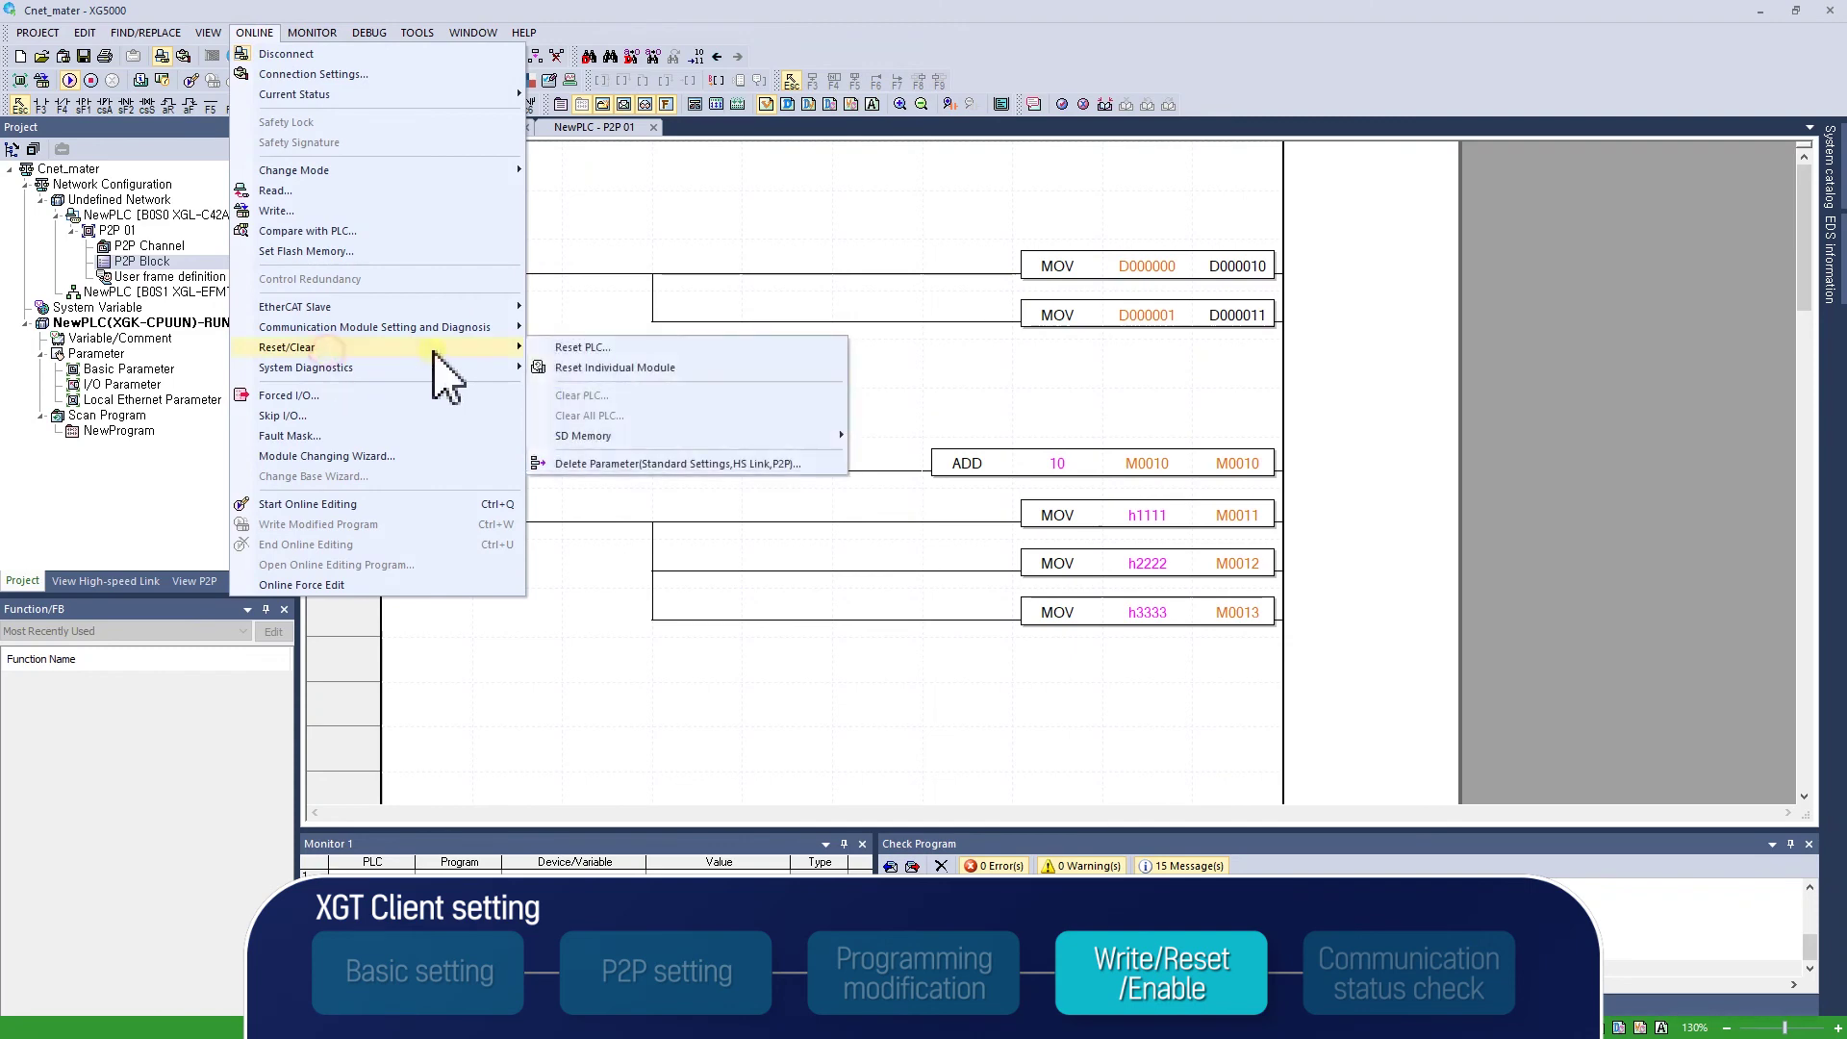
left_click(601, 372)
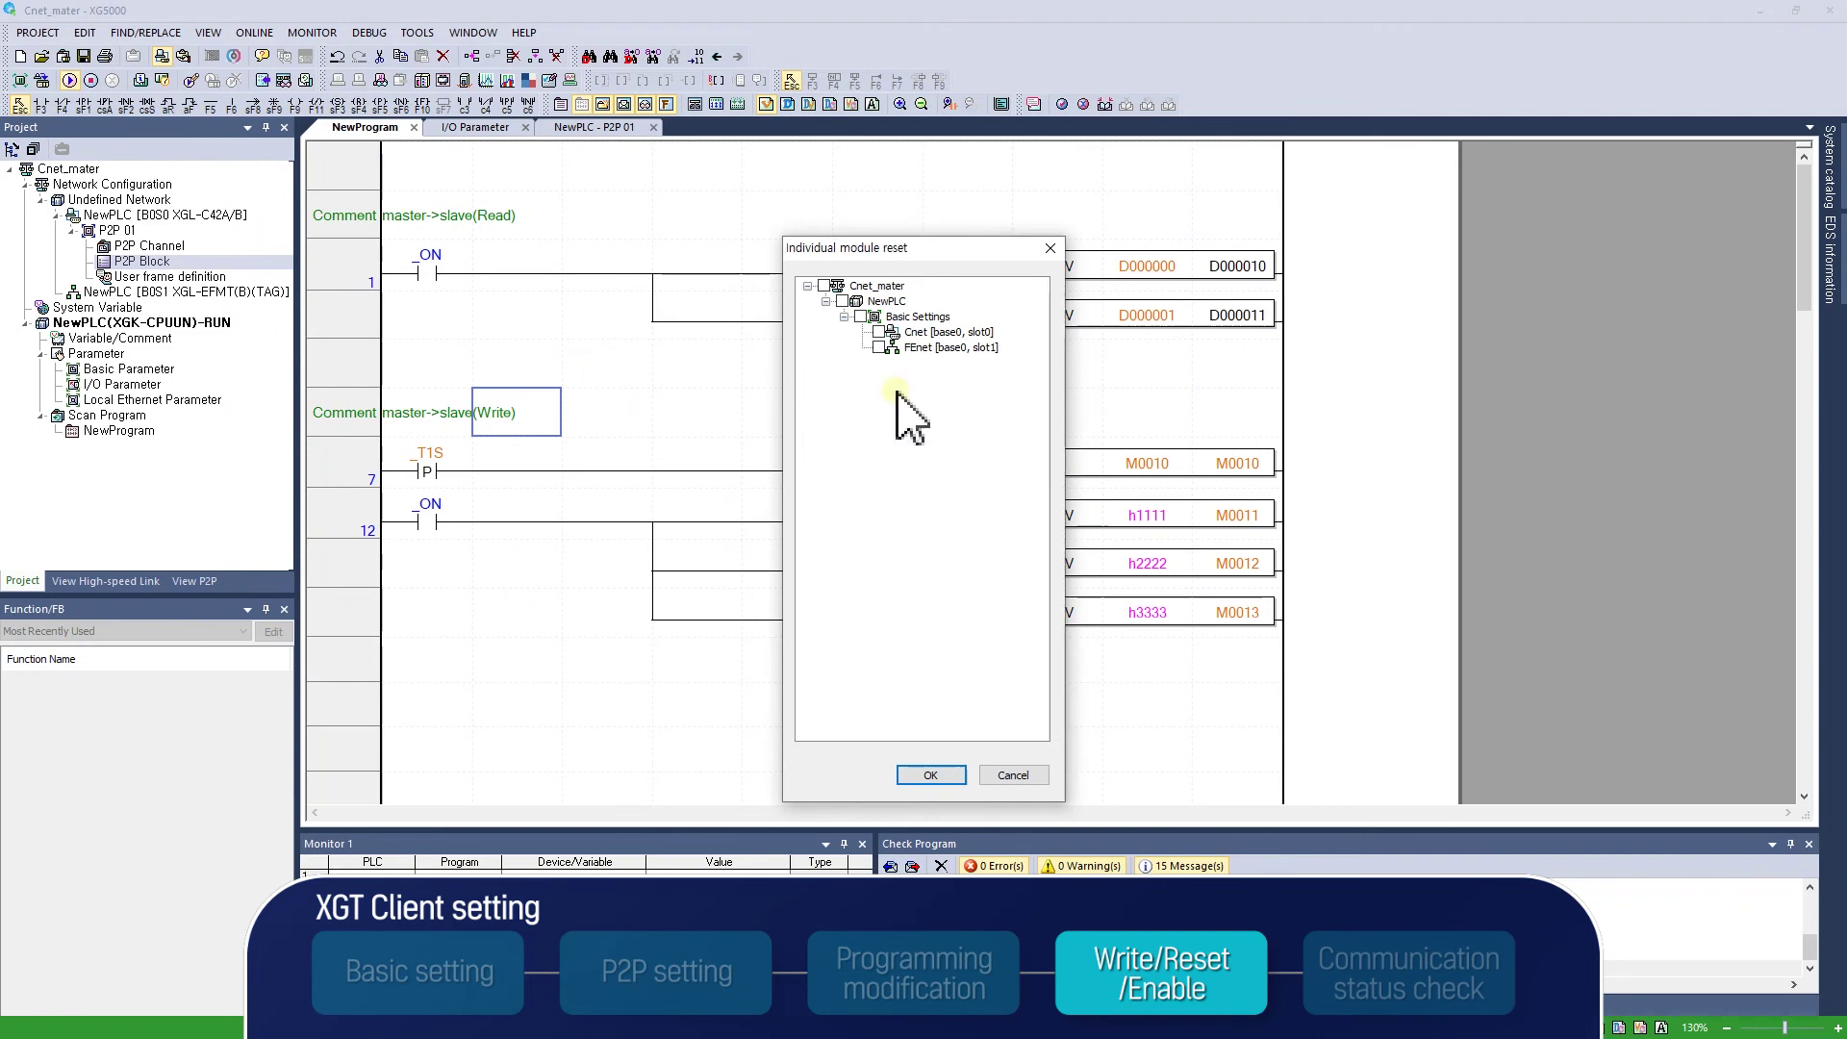
left_click(879, 332)
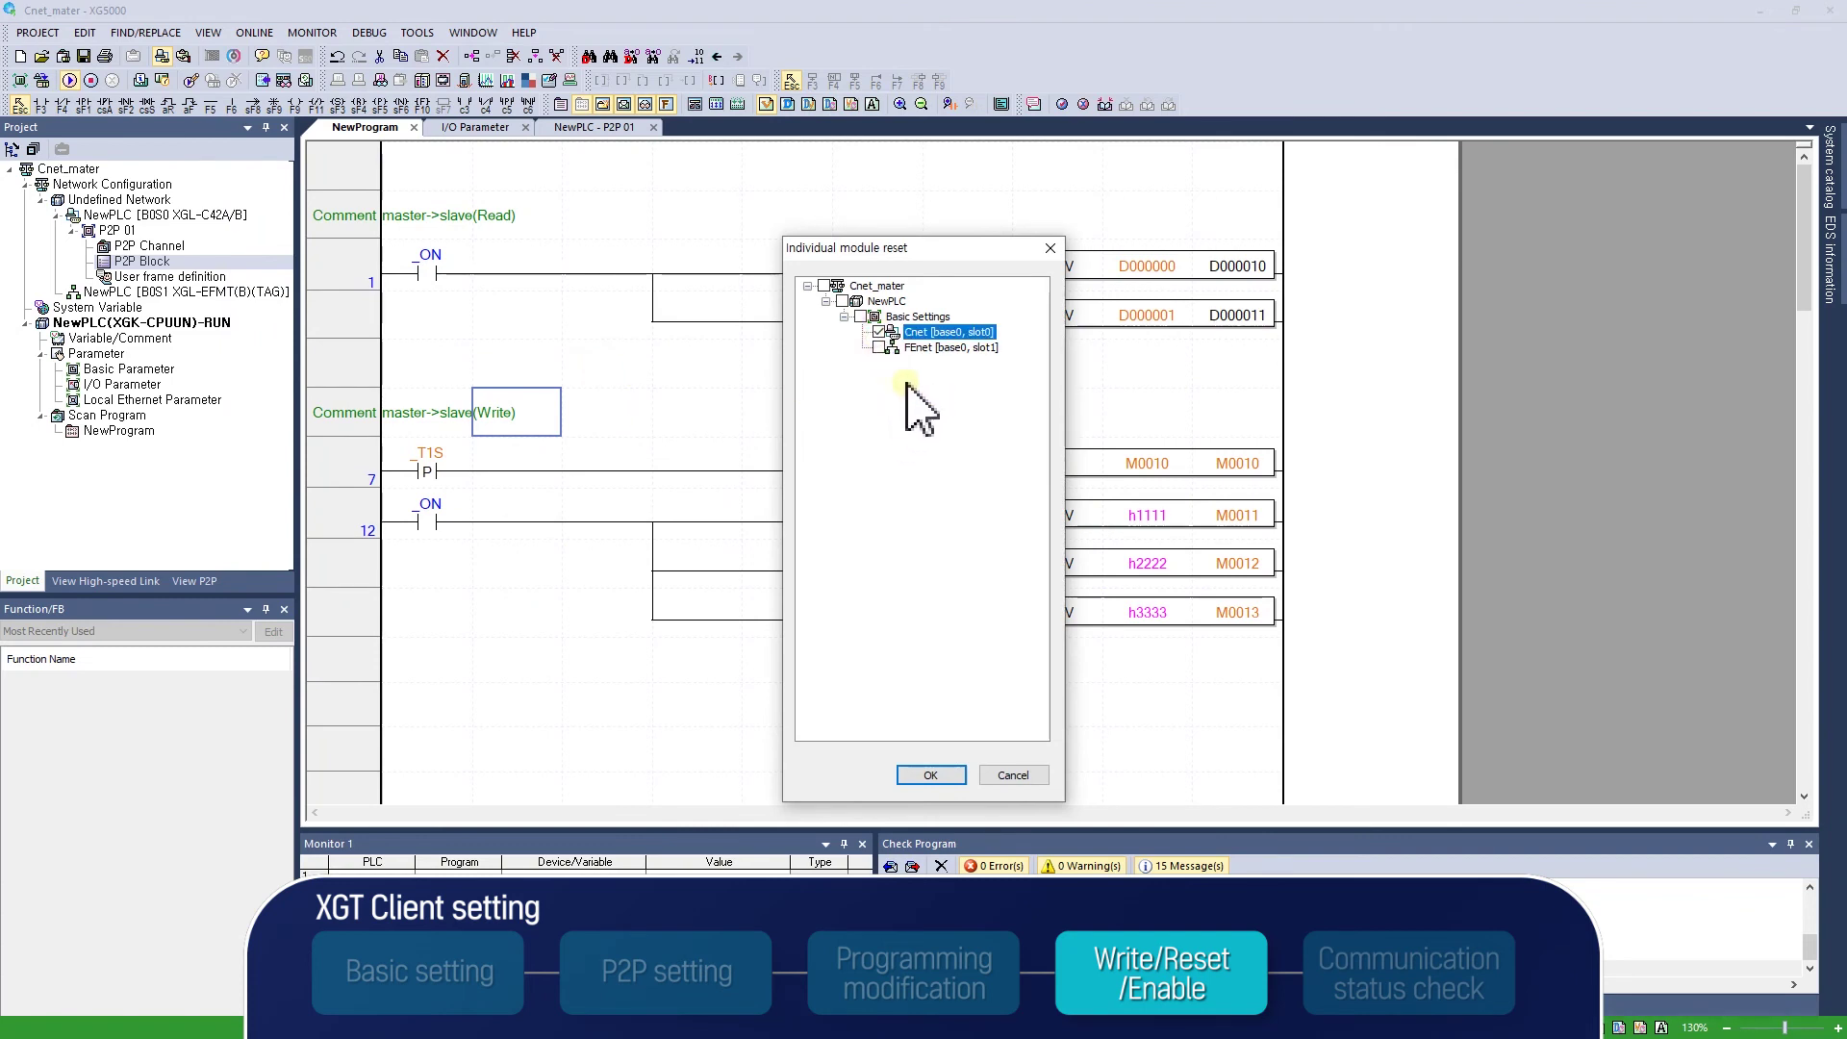
left_click(934, 774)
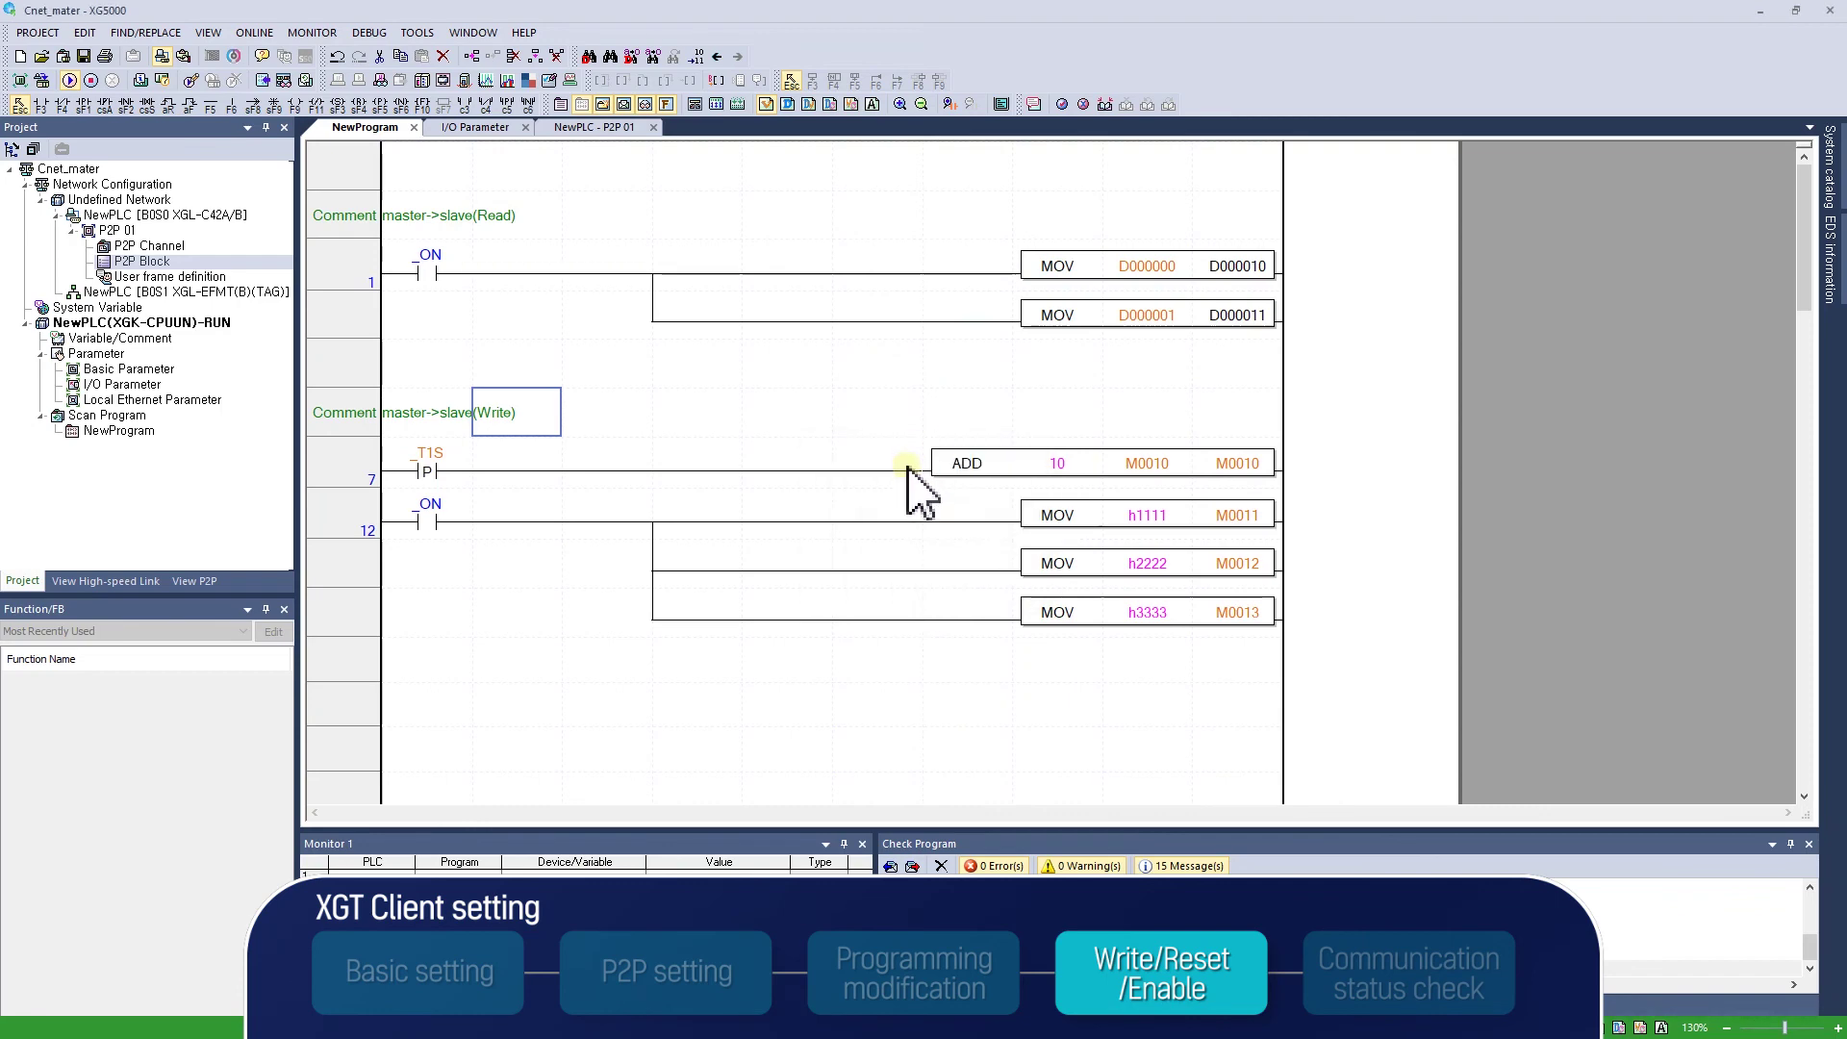
left_click(254, 32)
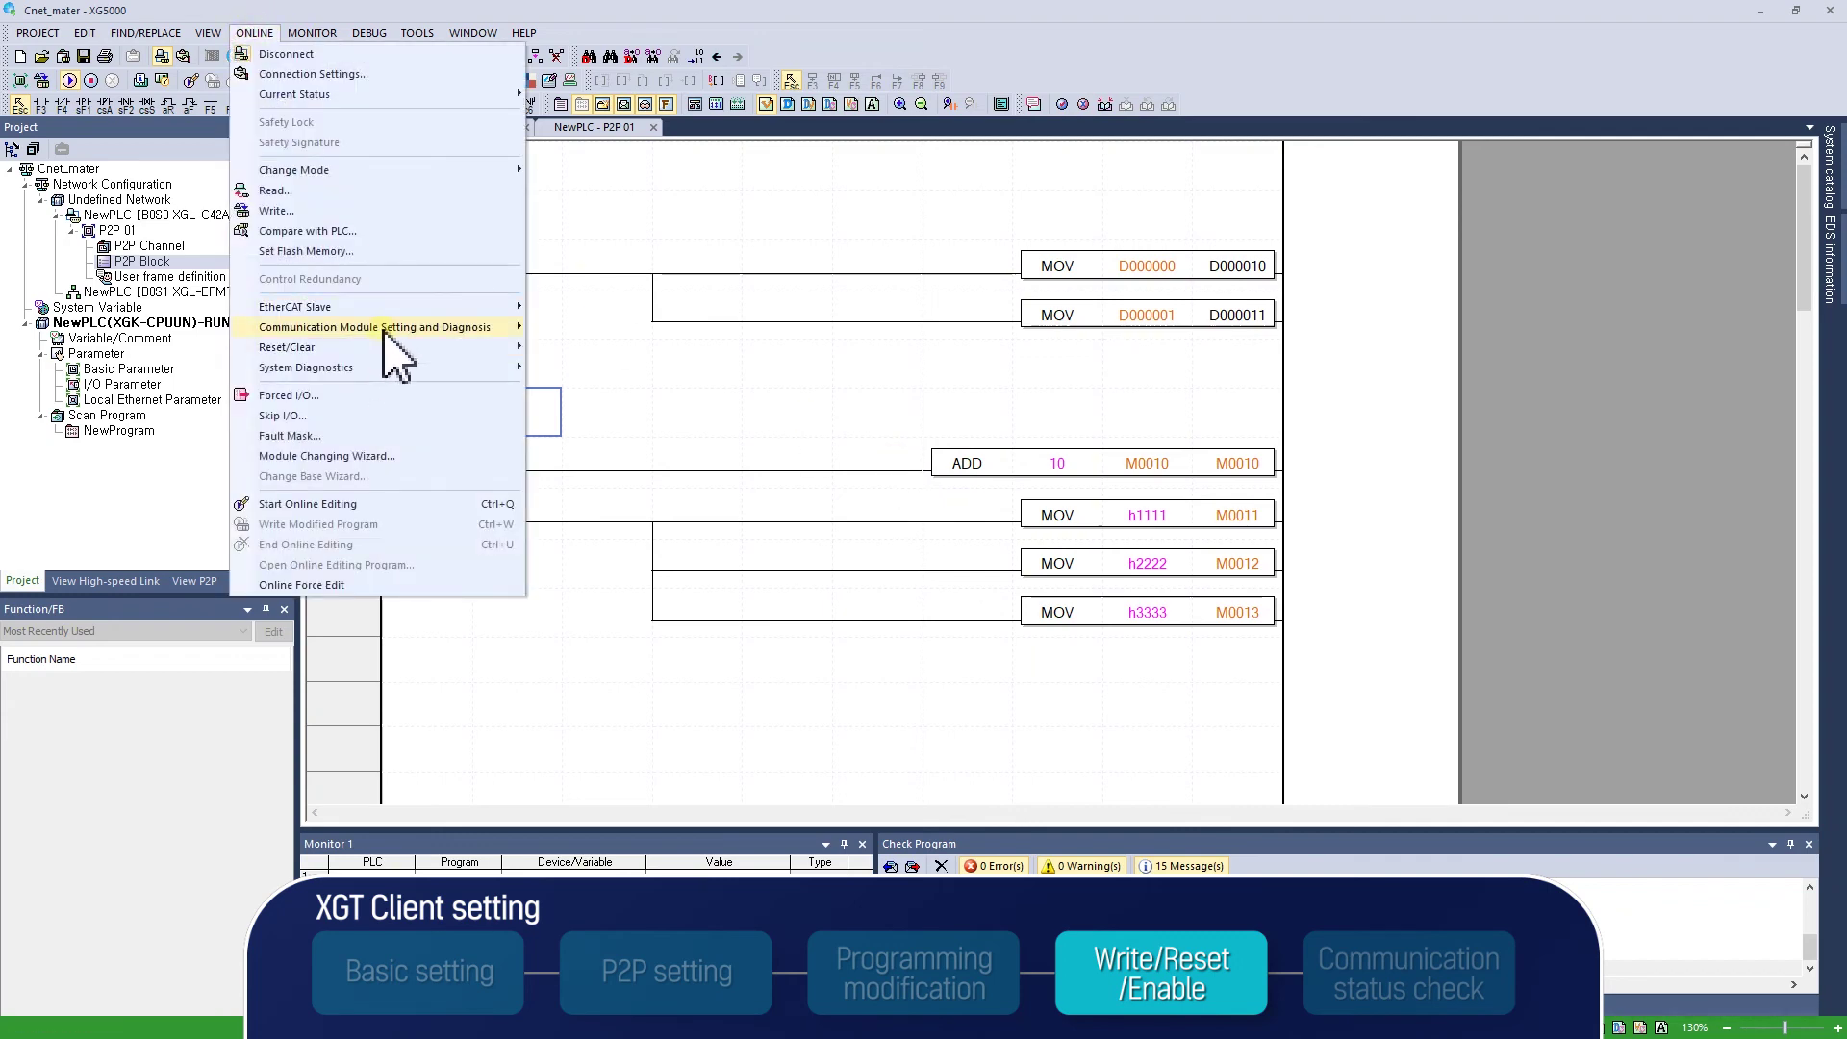
Enable the P2P(EIP) 1 link service and acknowledge the setup-completed message.
mouse_move(389, 328)
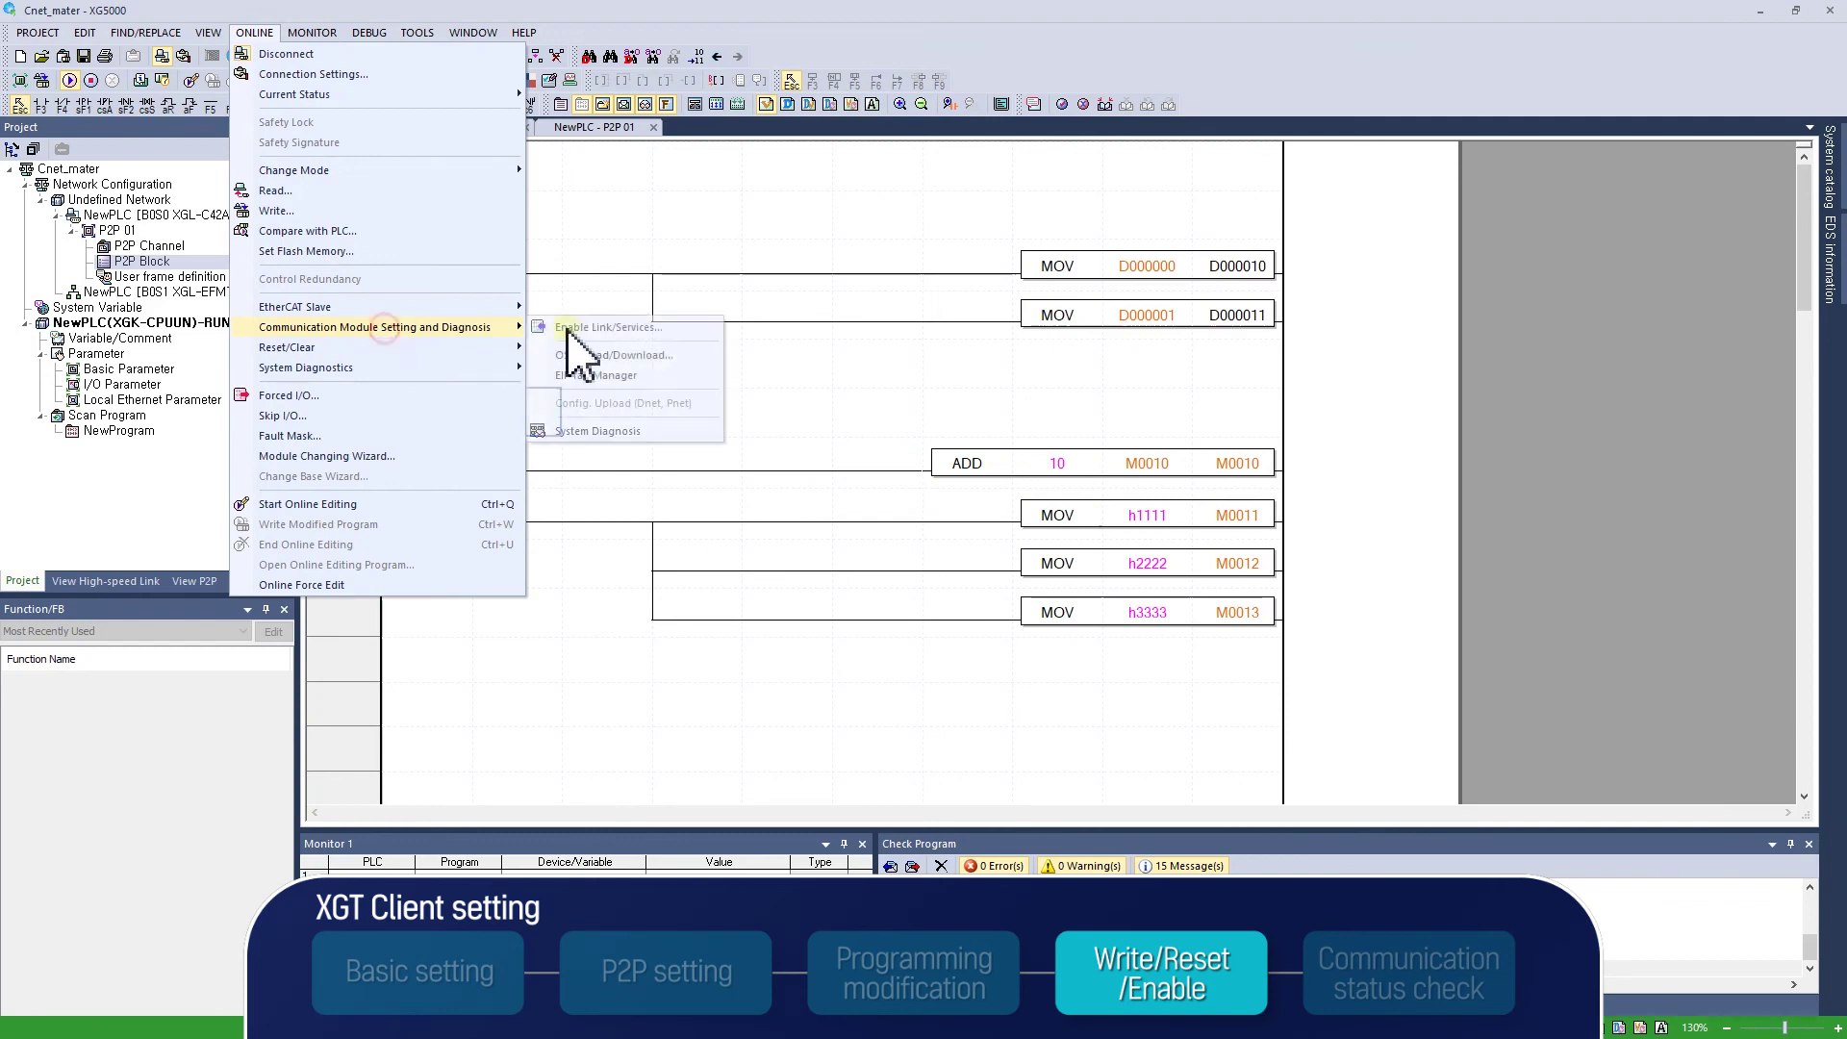
left_click(619, 328)
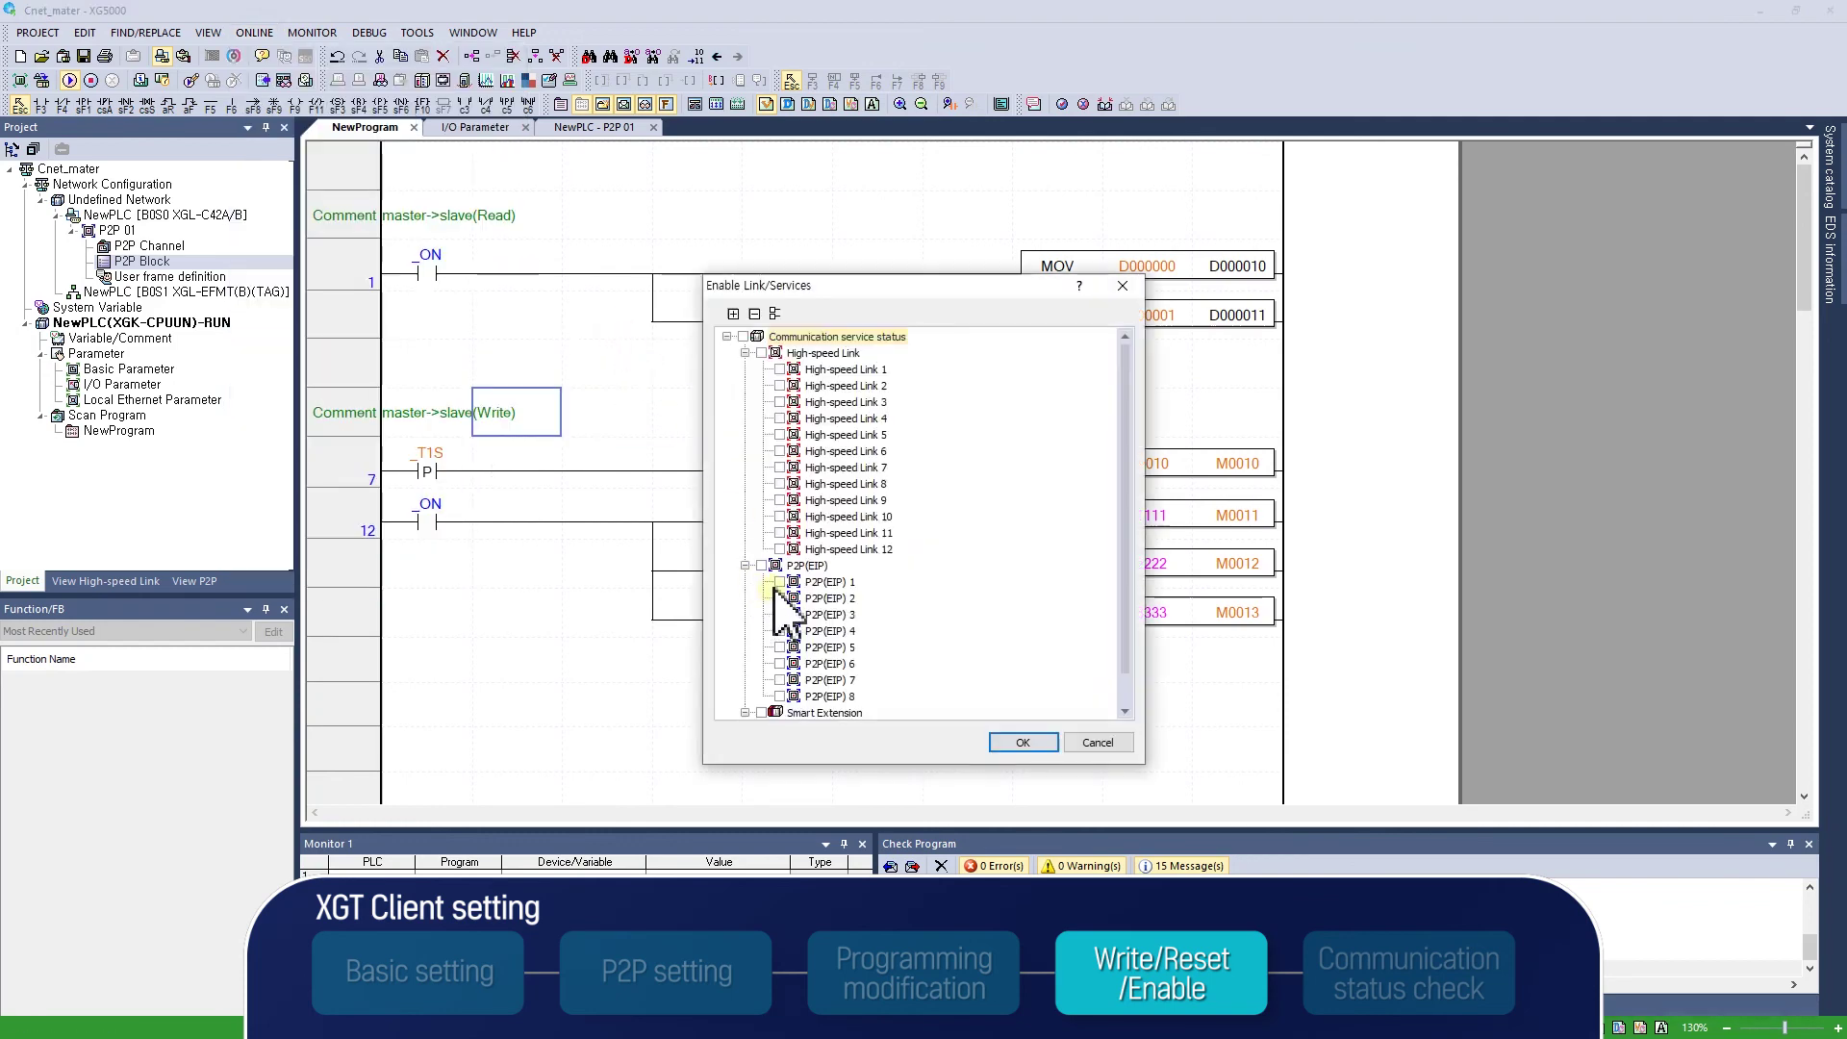
left_click(780, 583)
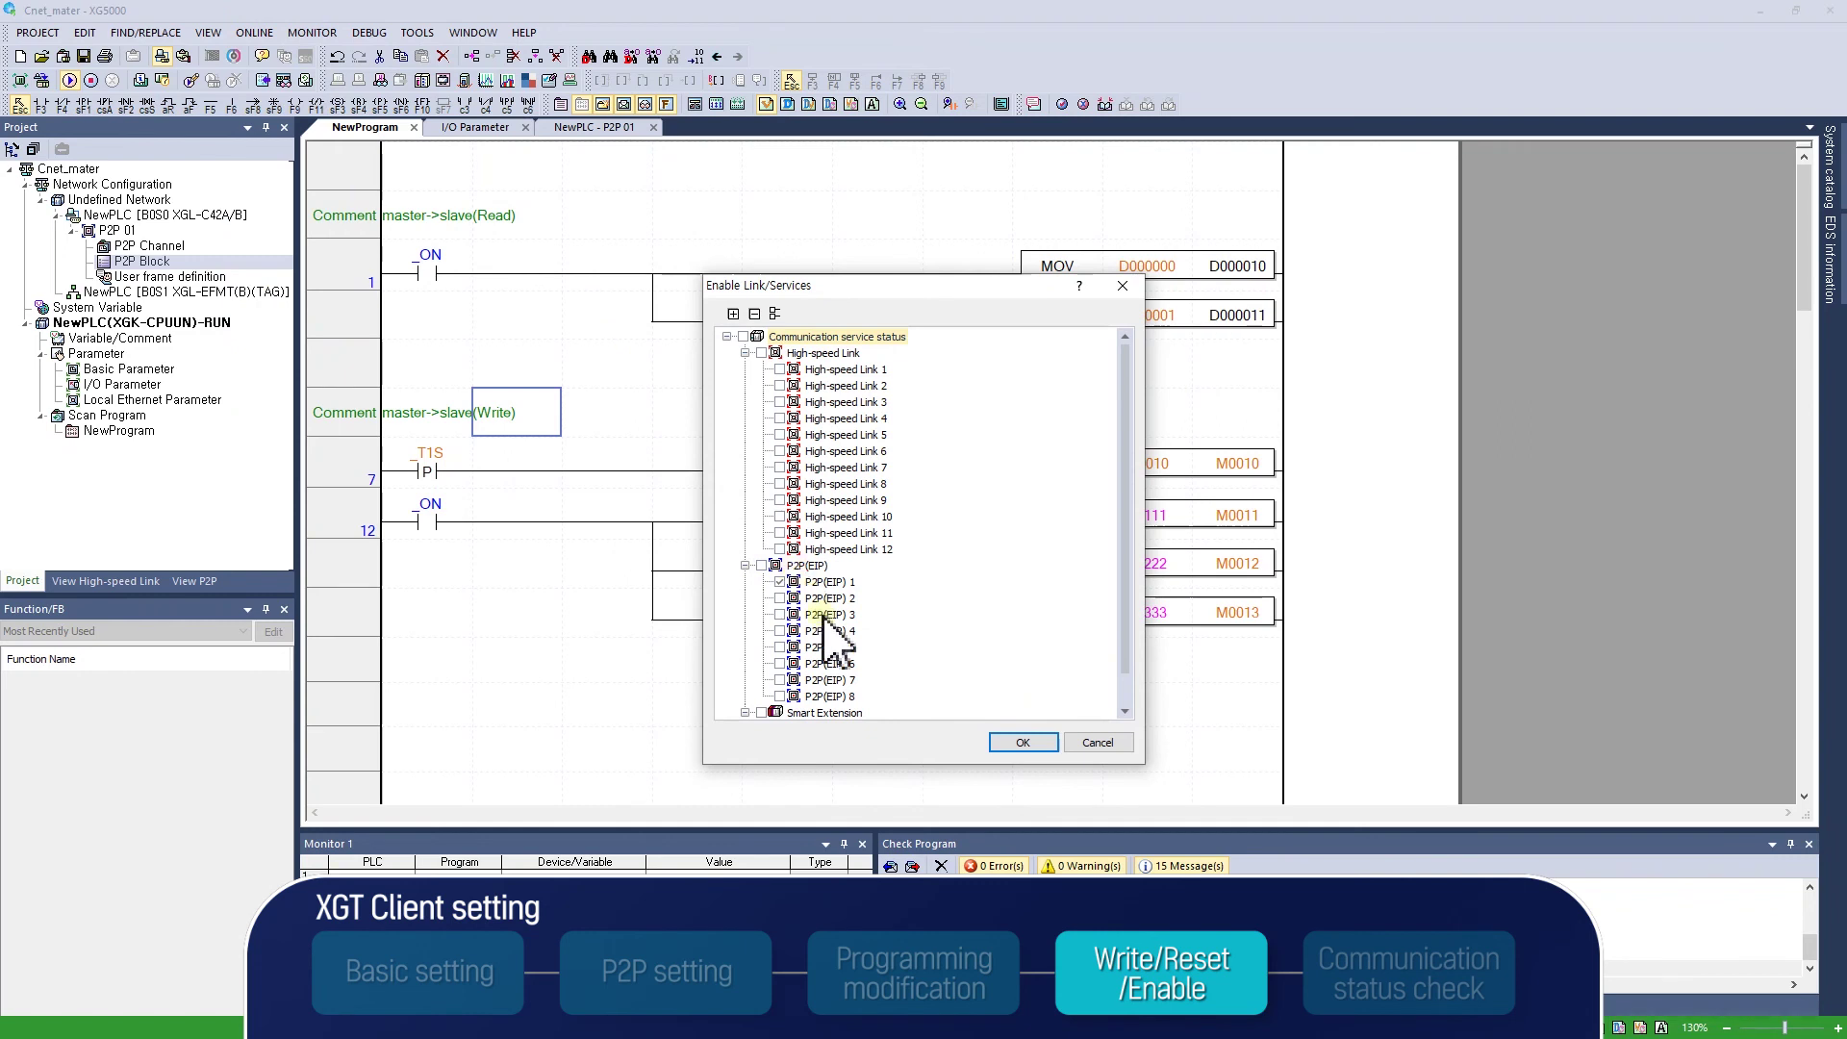
scroll(823, 618, "down", 1)
left_click(1020, 745)
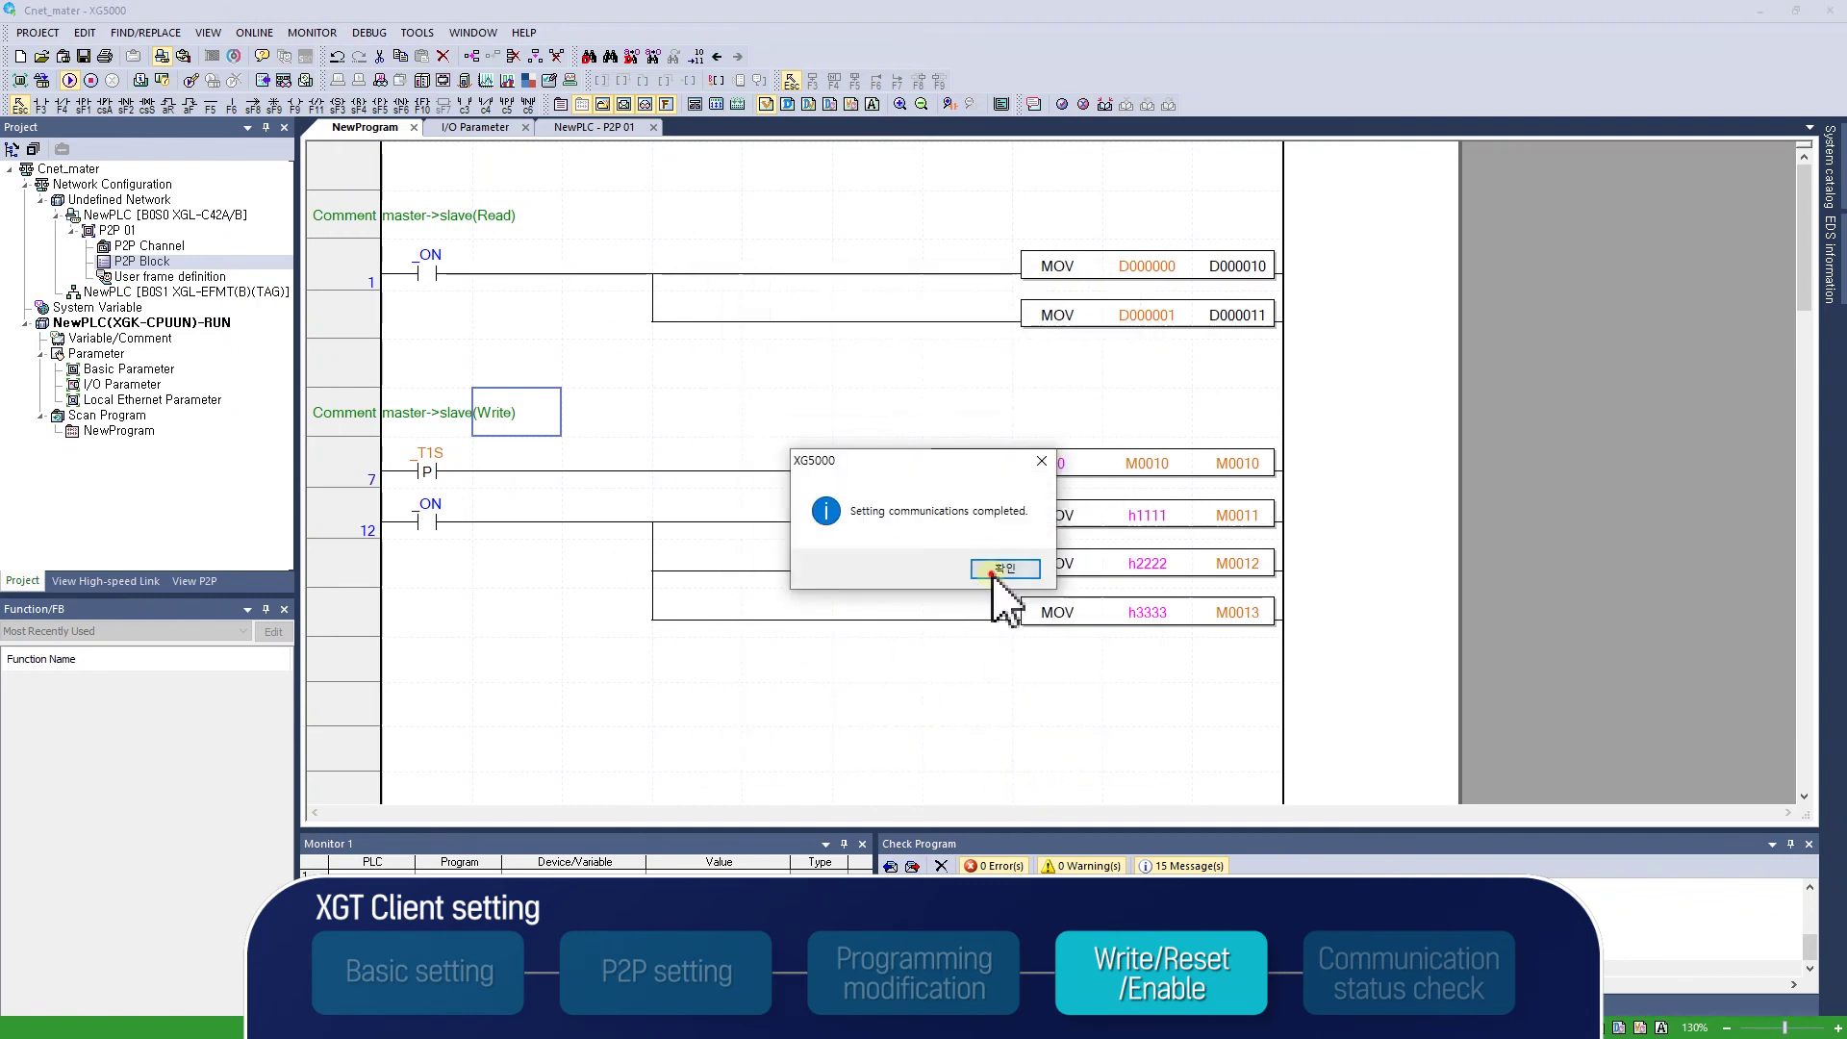
left_click(998, 576)
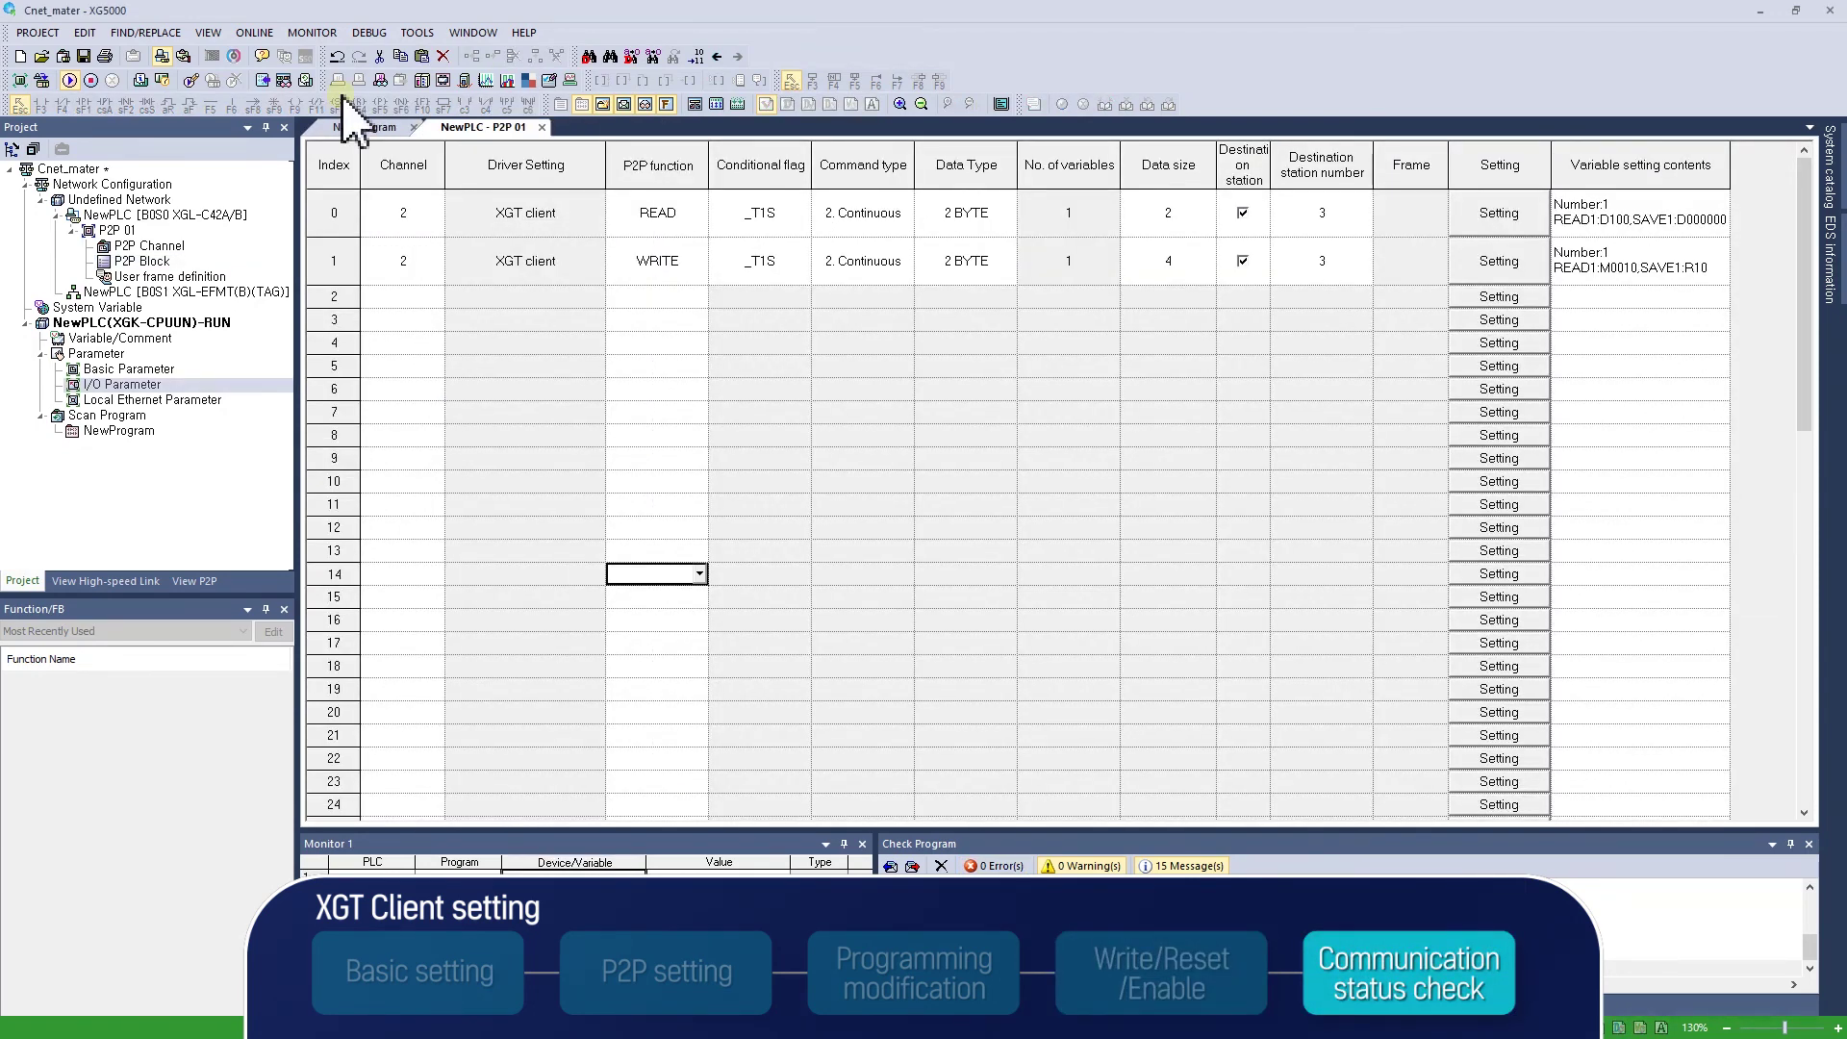
Open System Diagnosis and the I/O Parameter table showing XGL-C42B in slot 0, XGL-EFMTB in slot 1.
left_click(272, 35)
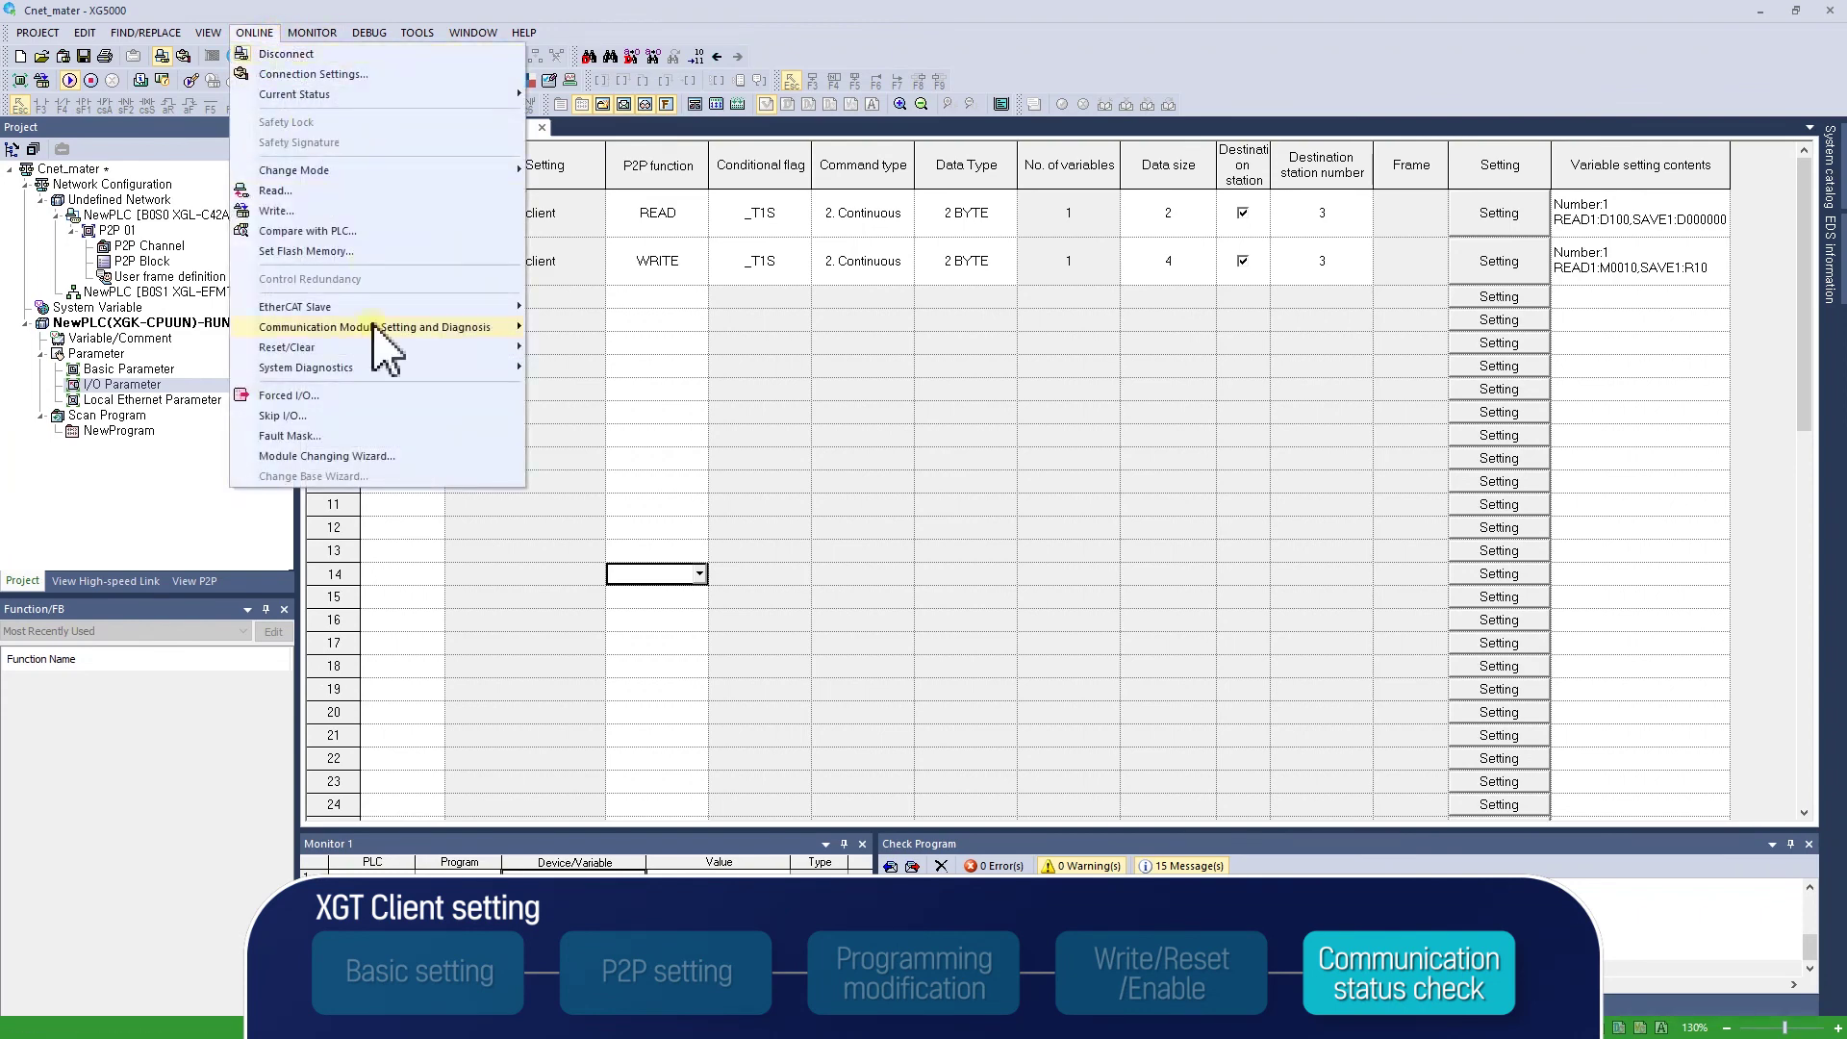
mouse_move(384, 327)
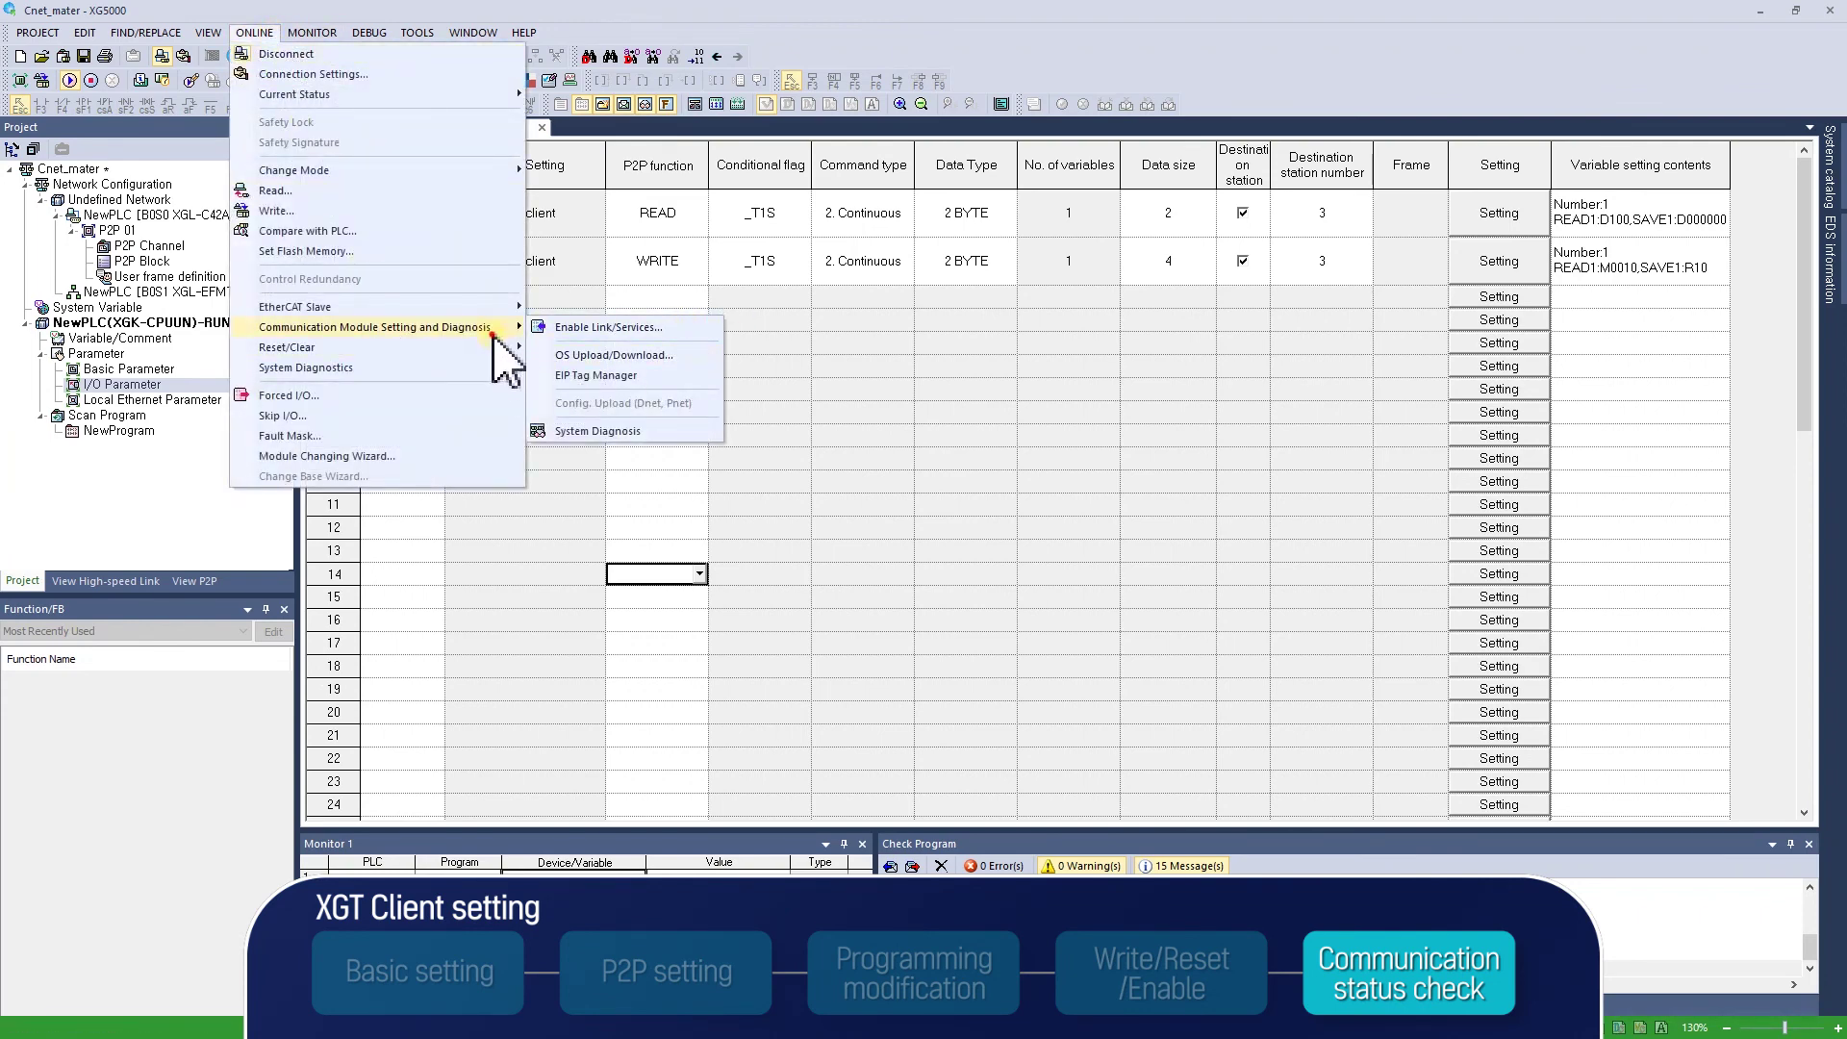
left_click(654, 433)
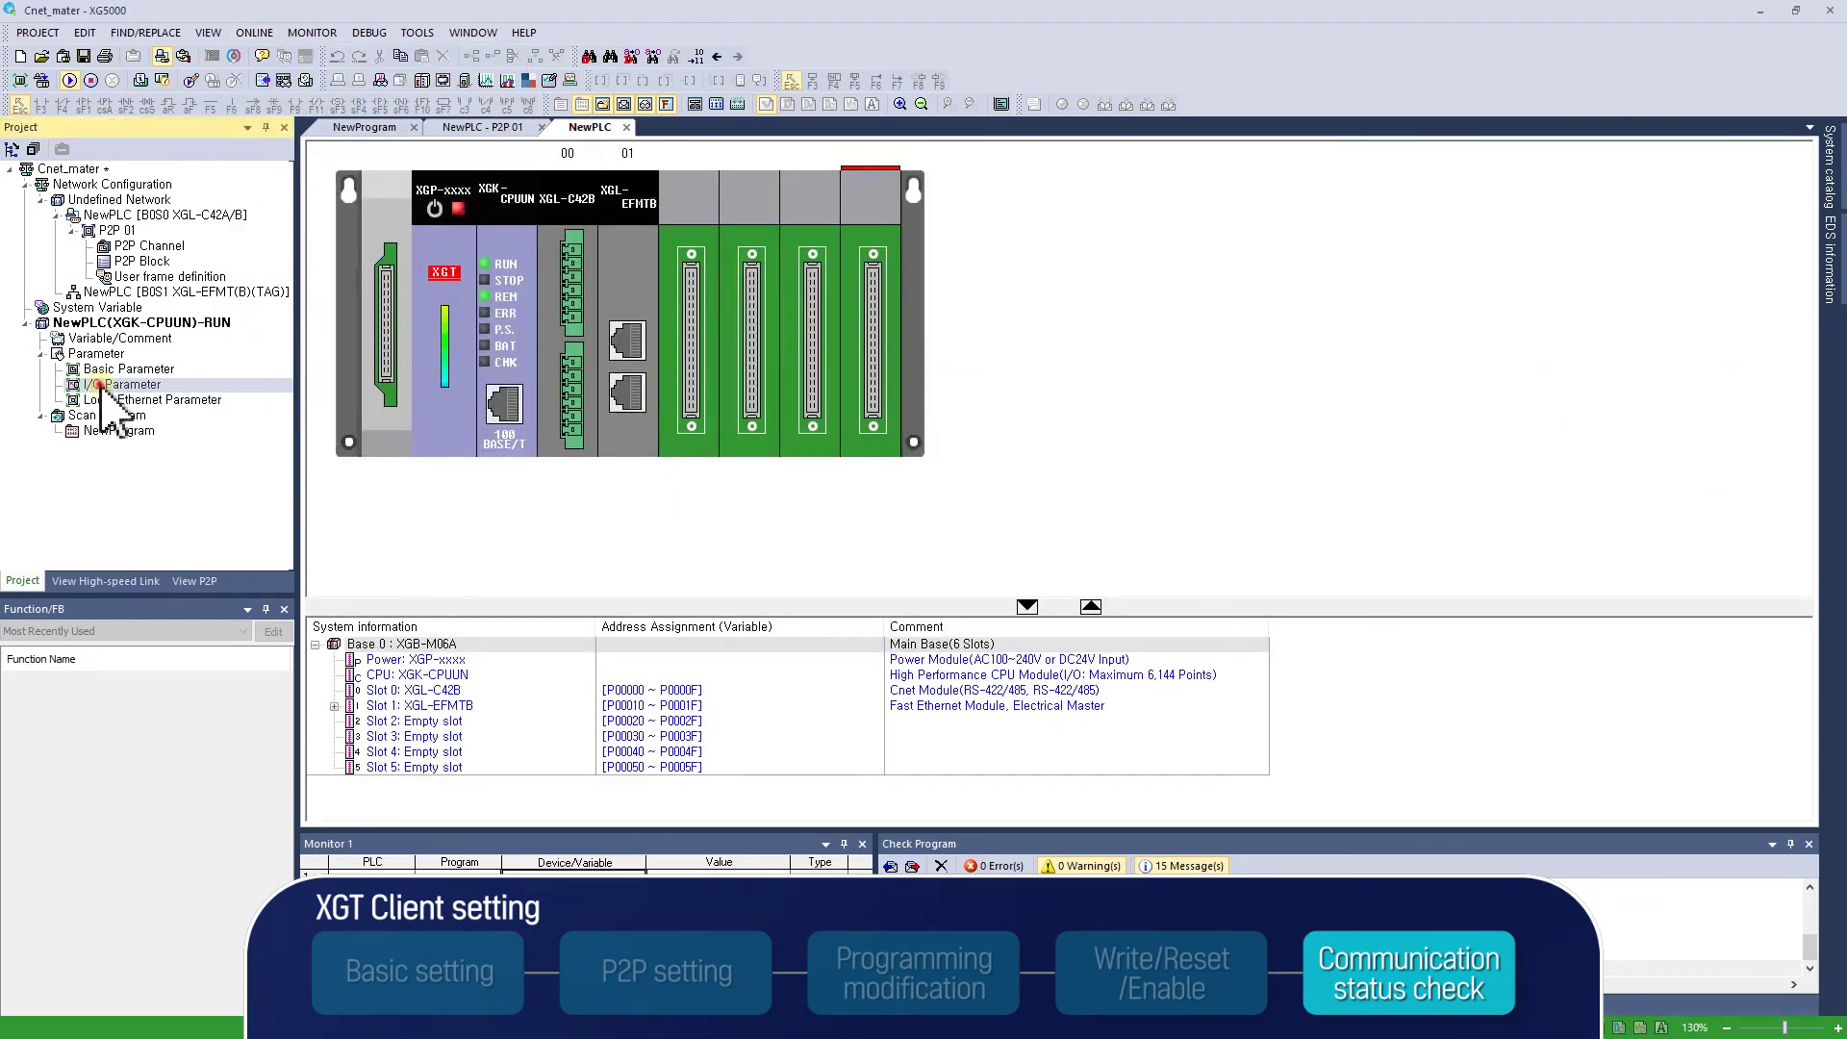
double_click(100, 385)
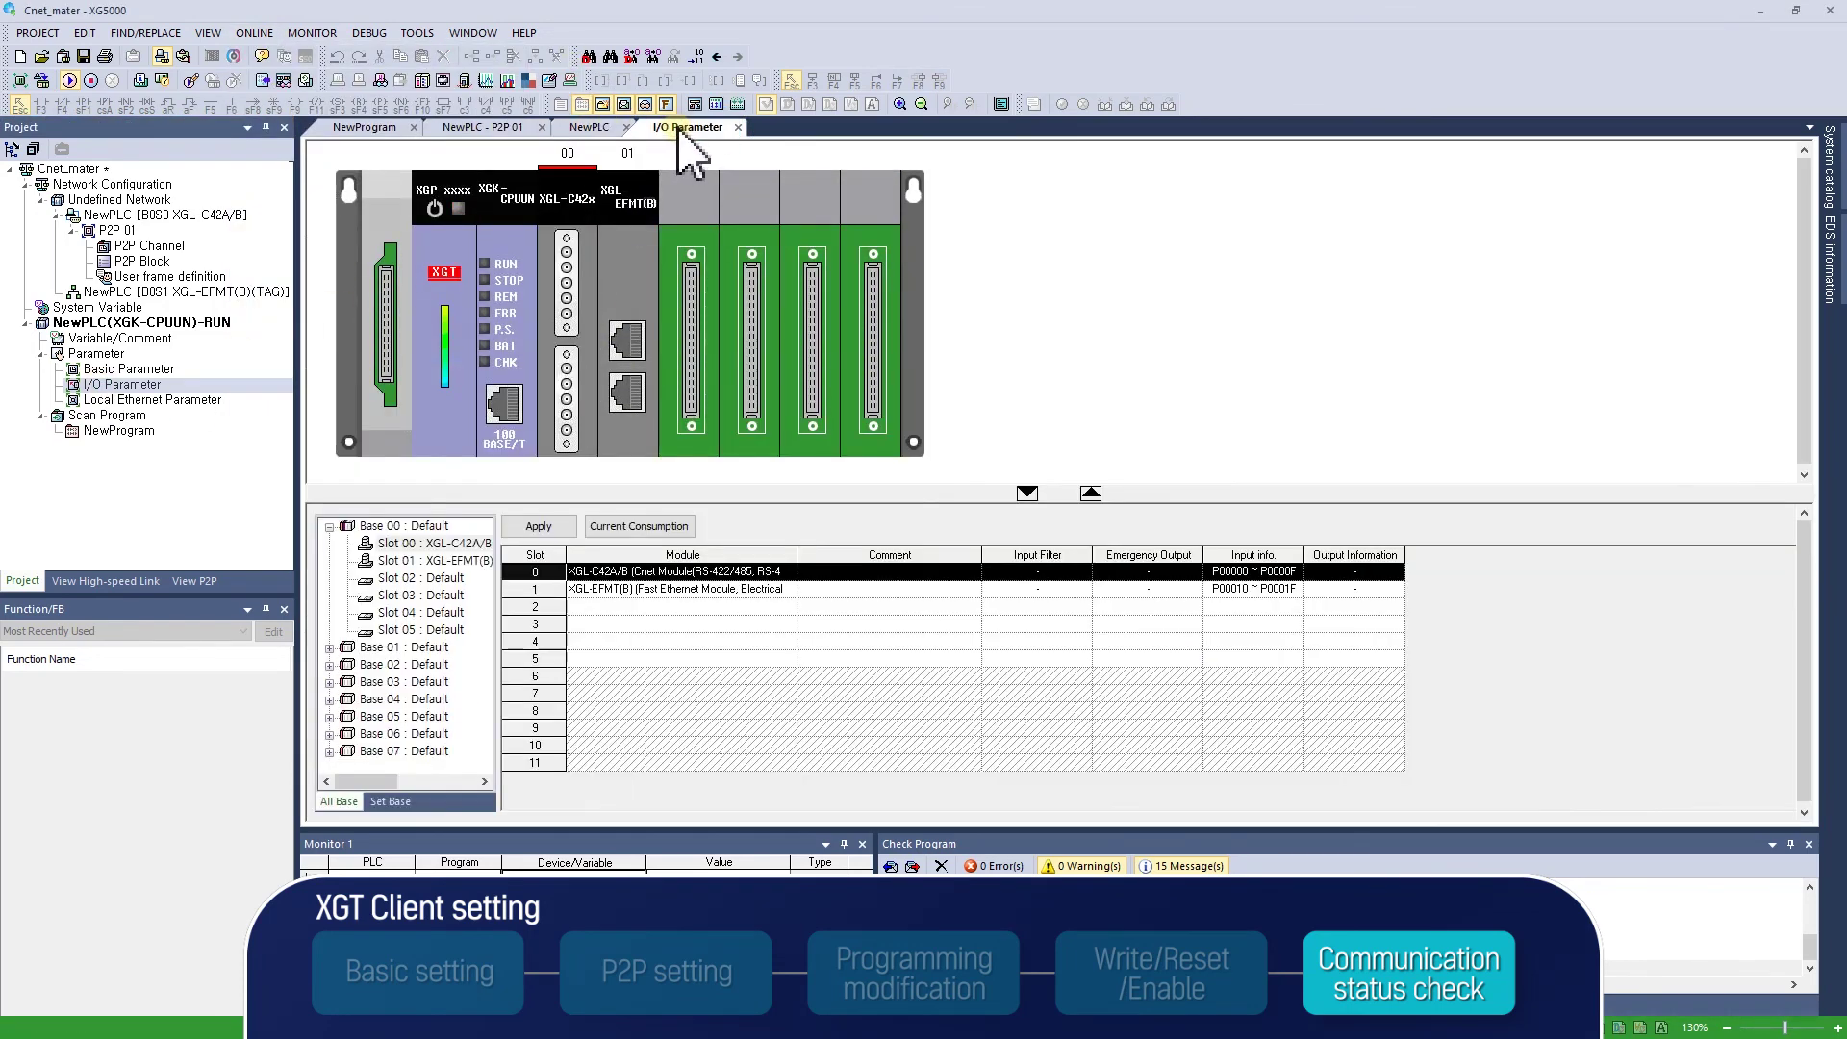
left_click(589, 127)
Read the Cnet module's P2P service status, confirming CH 2 blocks 0 and 1 report 0x0000 with rising counts.
right_click(557, 262)
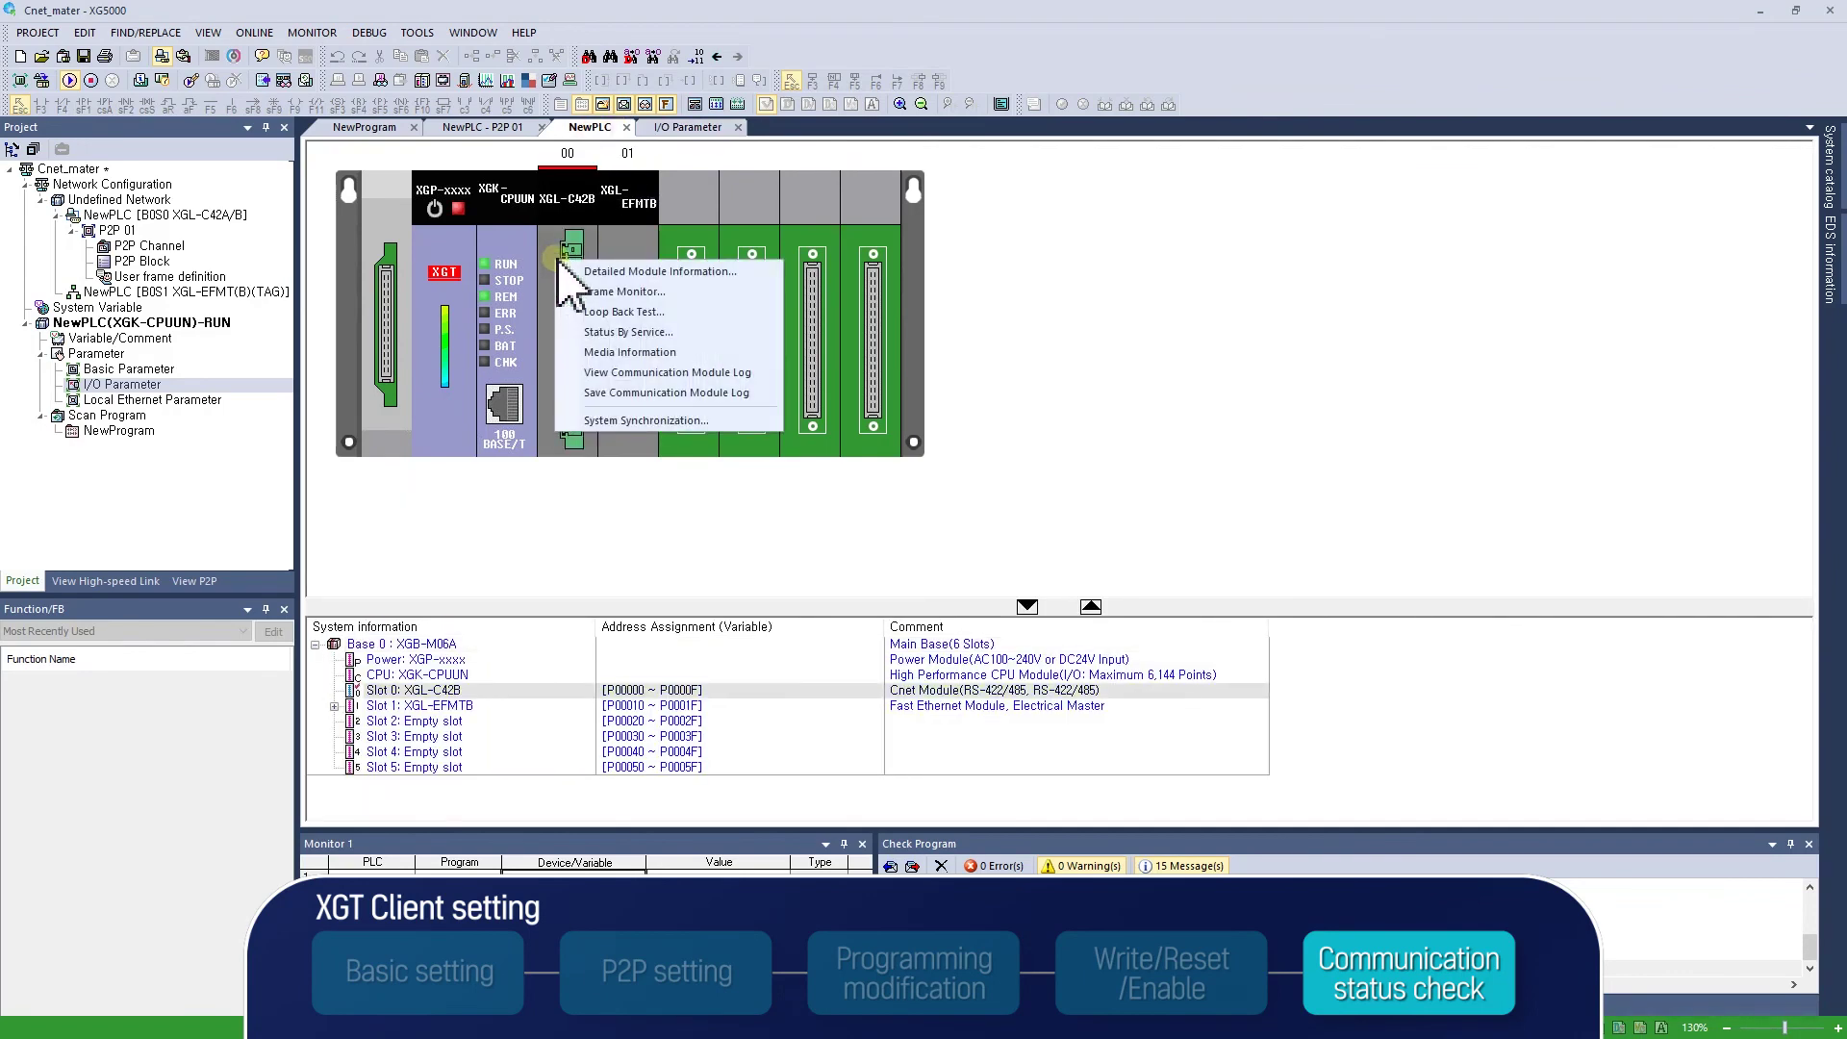
left_click(621, 334)
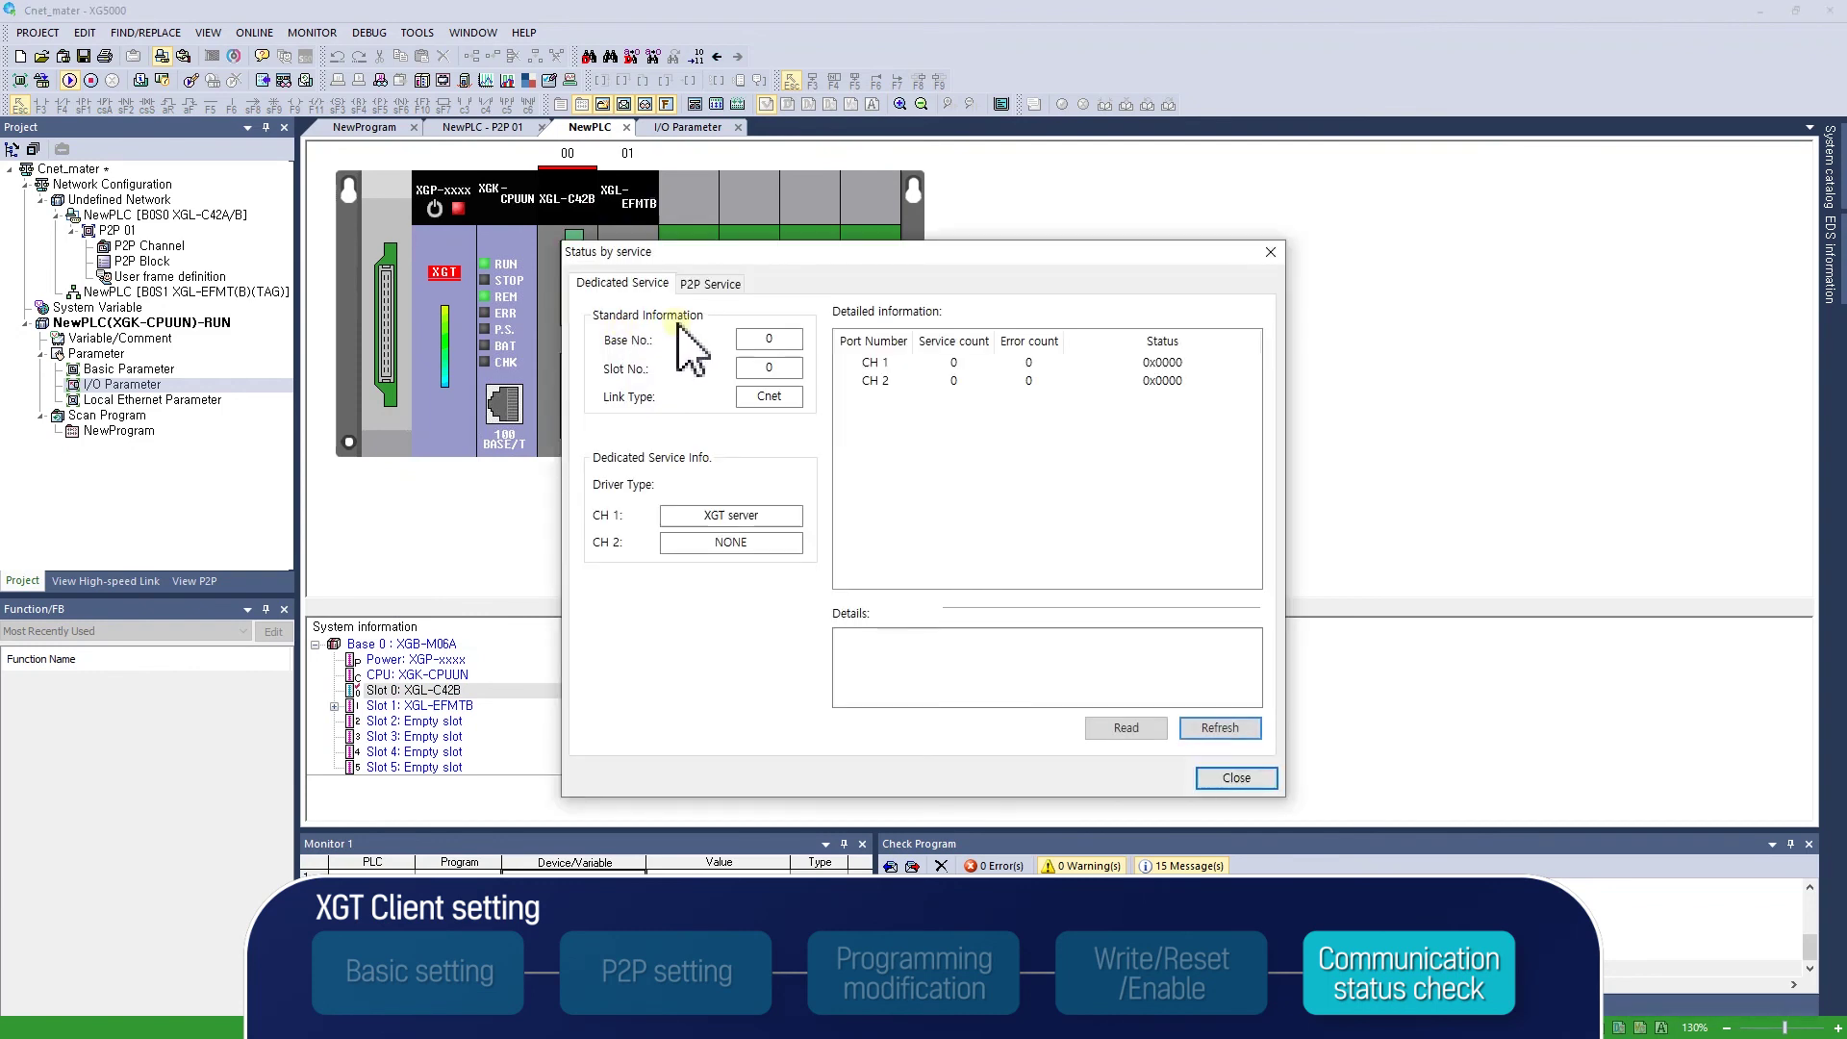
left_click(712, 285)
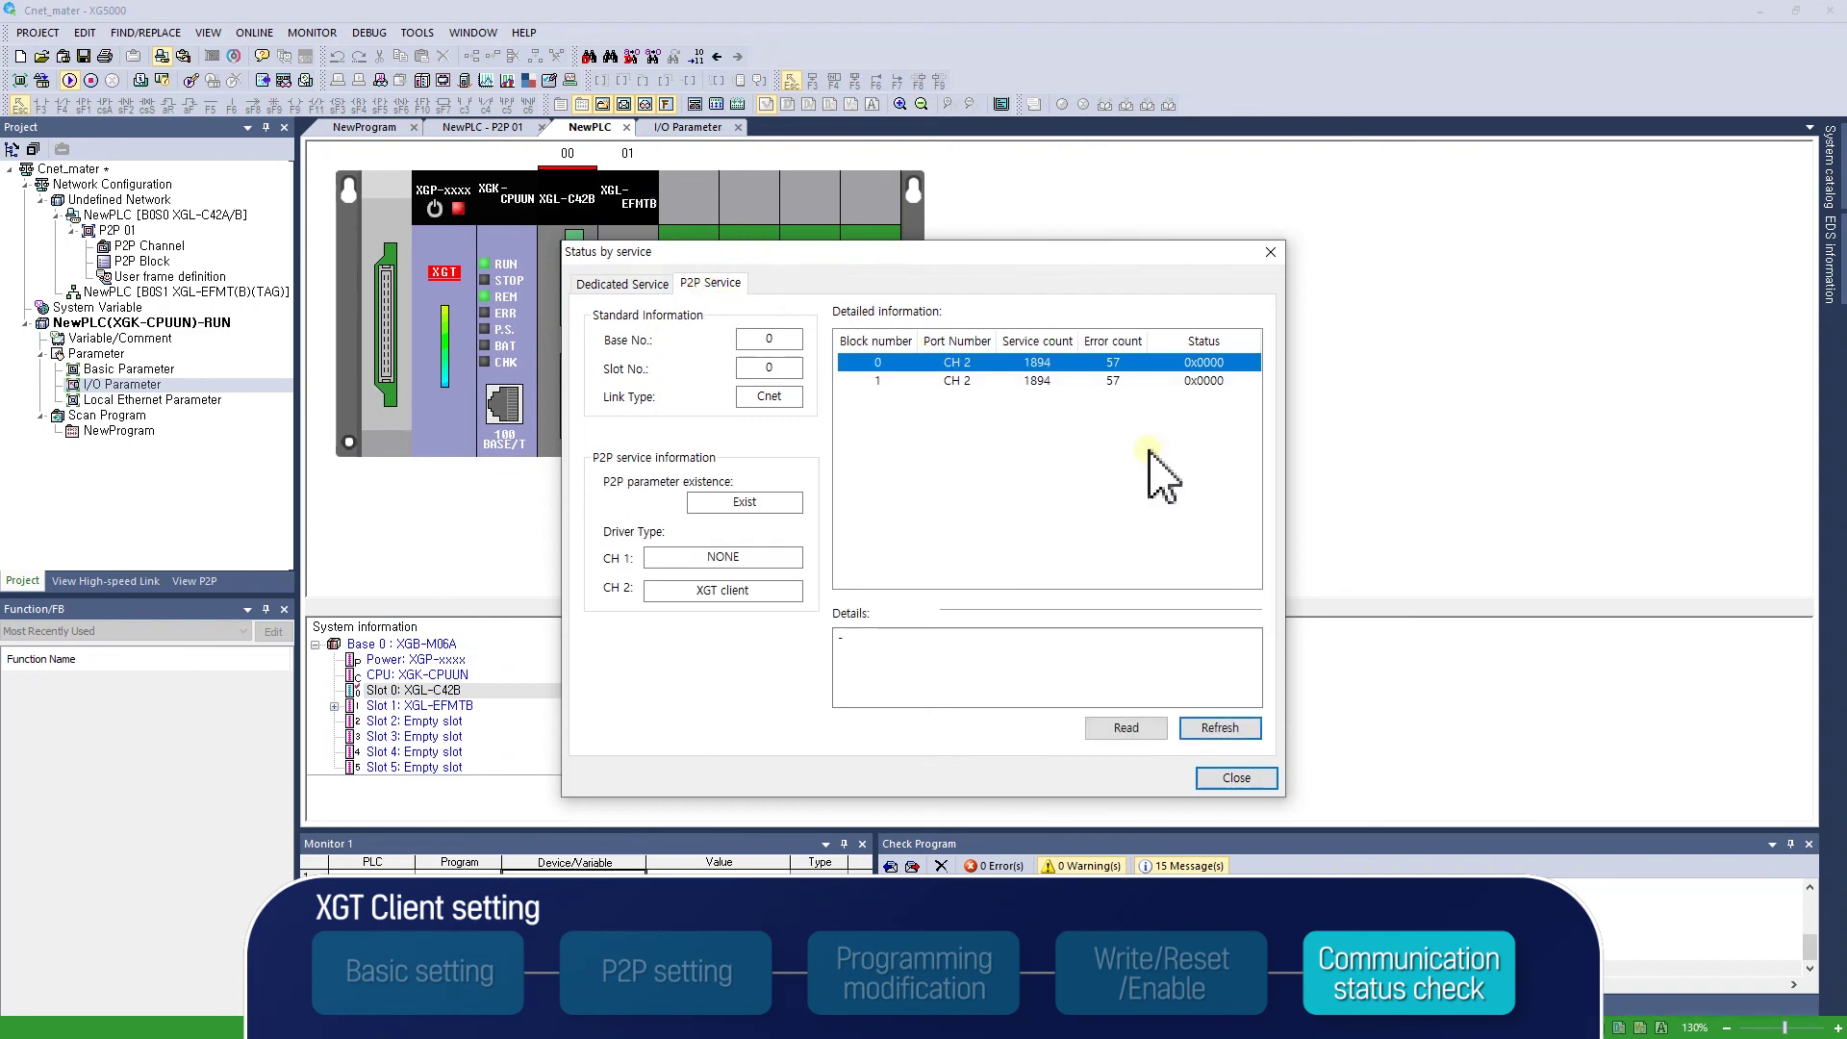
left_click(1124, 728)
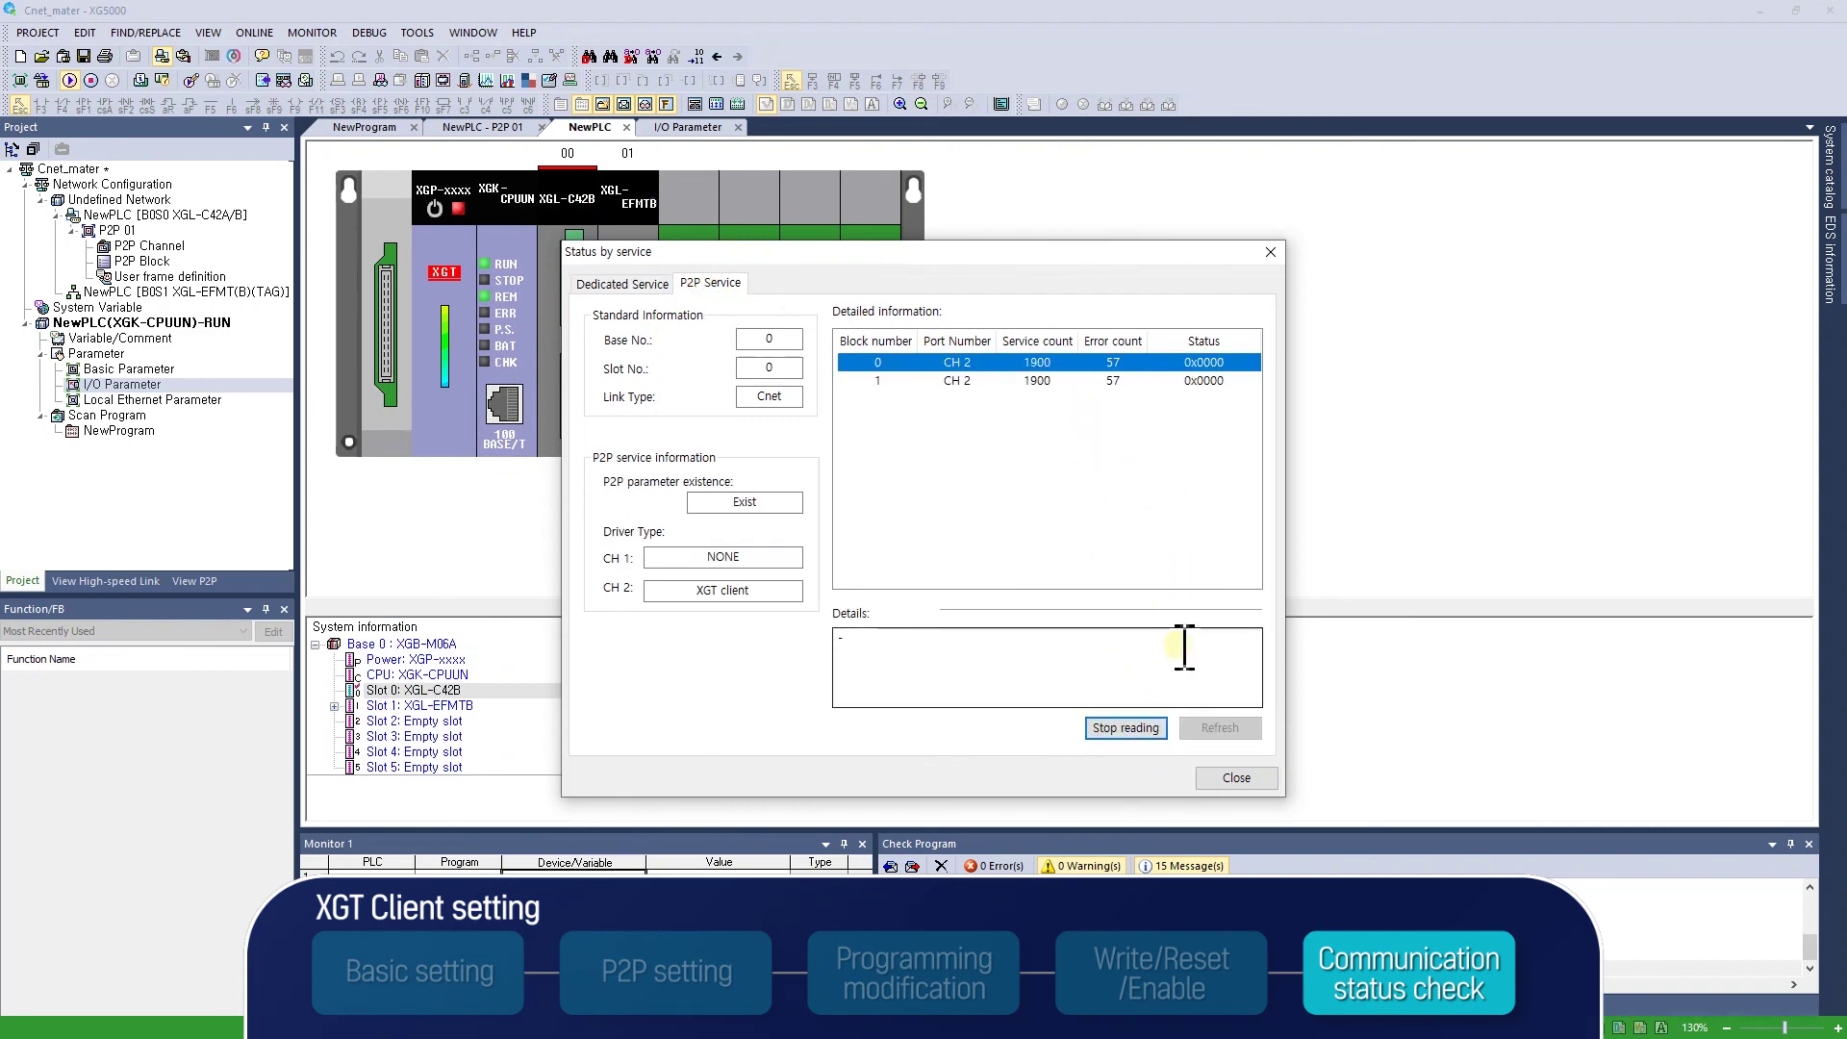
left_click(1130, 729)
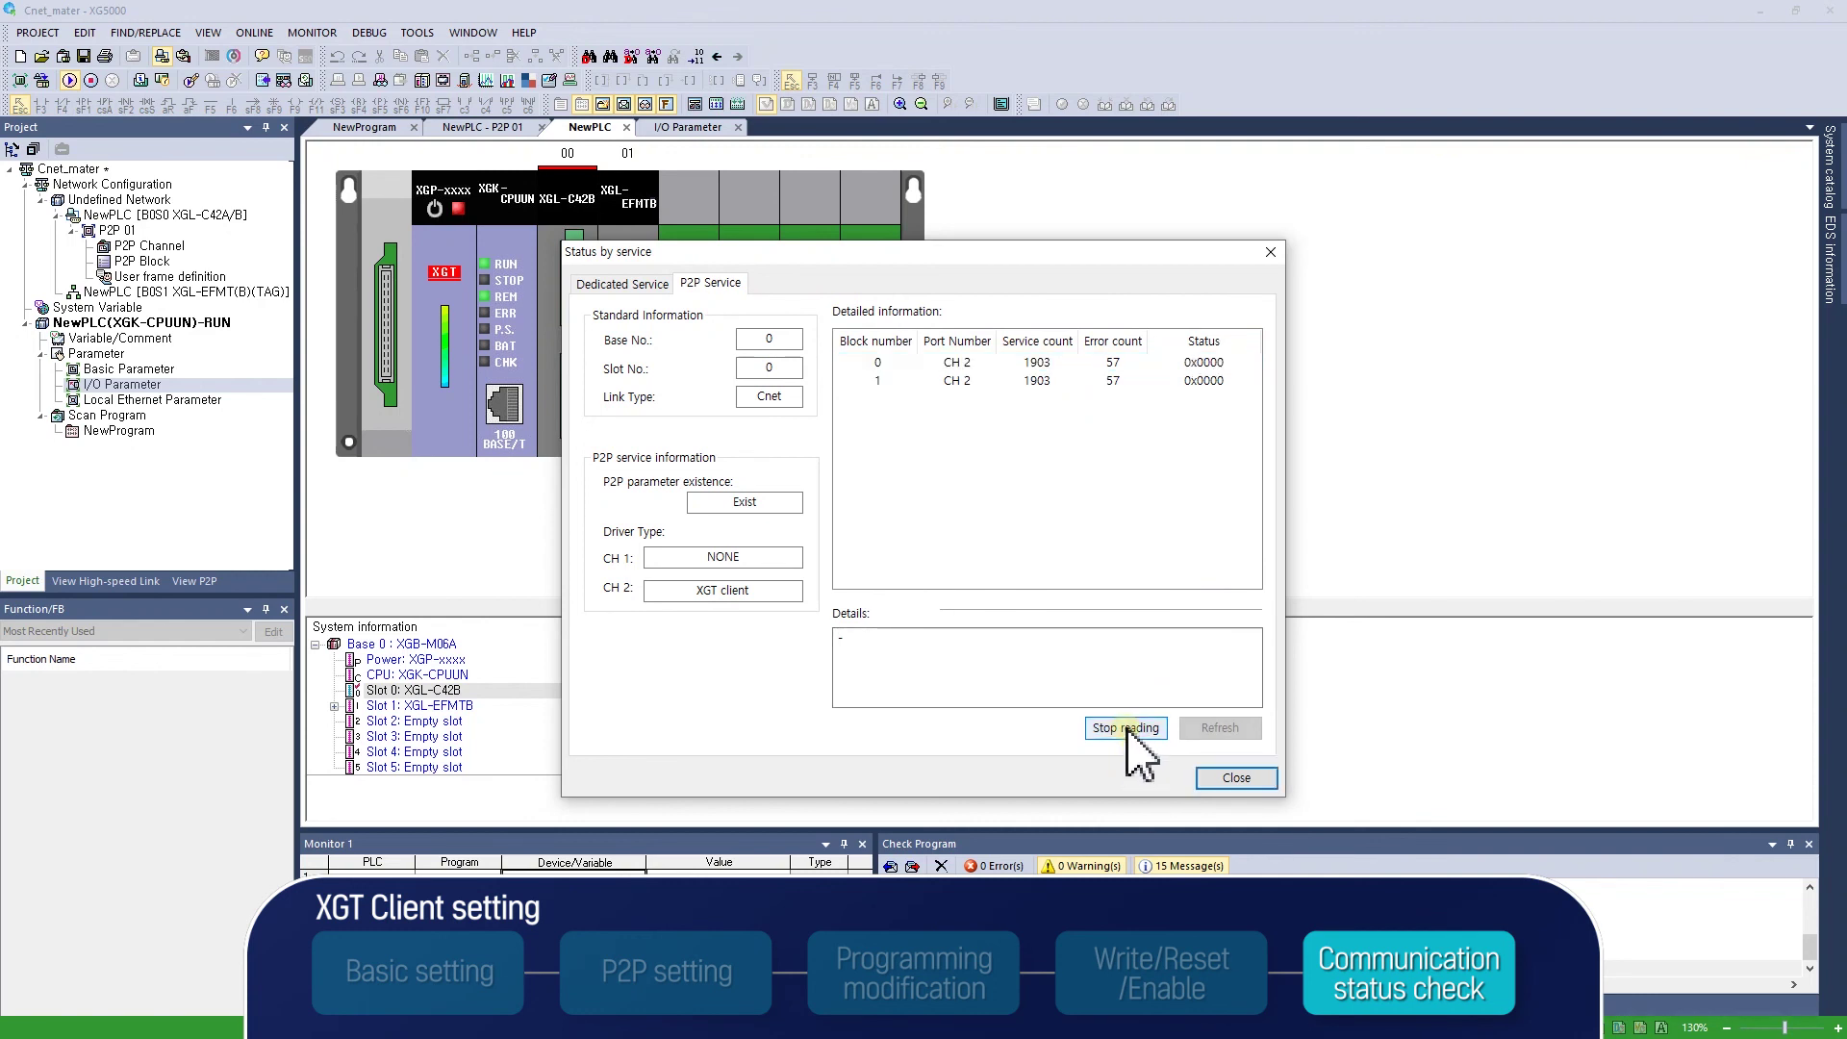
left_click(1236, 779)
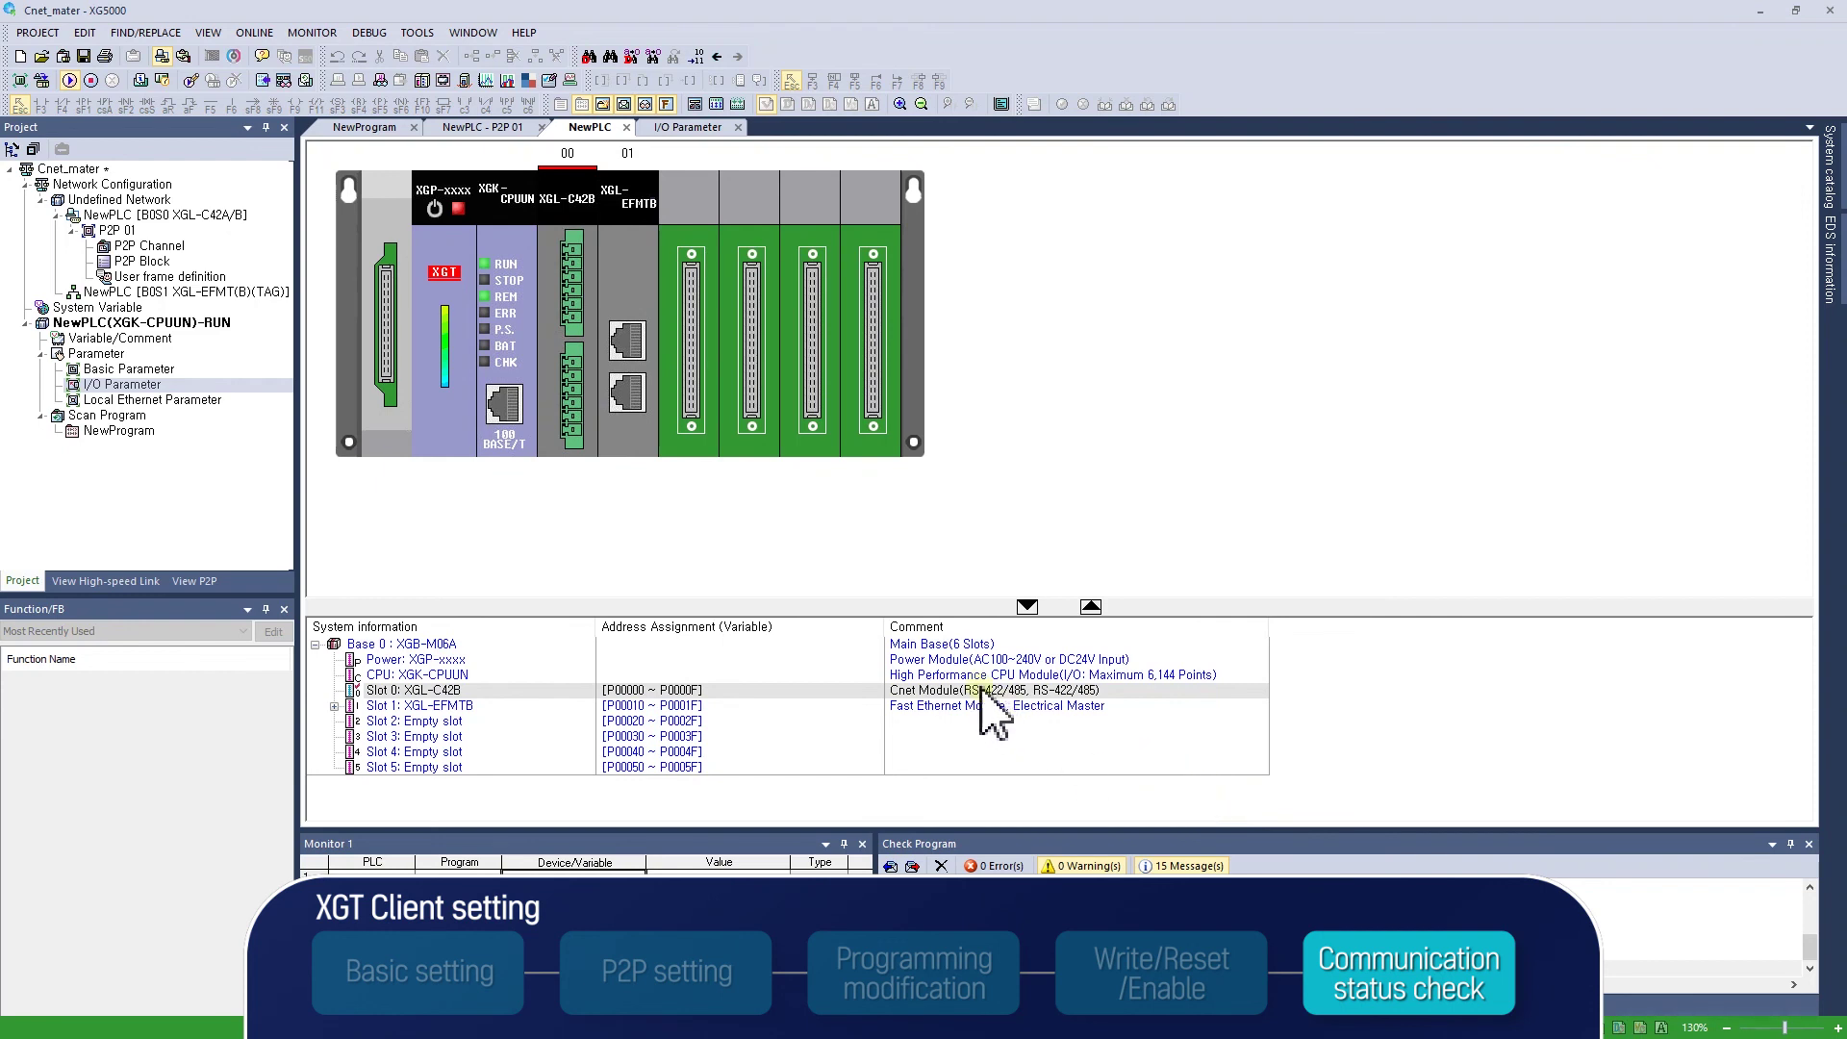
Capture Cnet CH 2 frames at 115200 baud and display the XGT ENQ/ACK exchanges as ASCII.
right_click(544, 289)
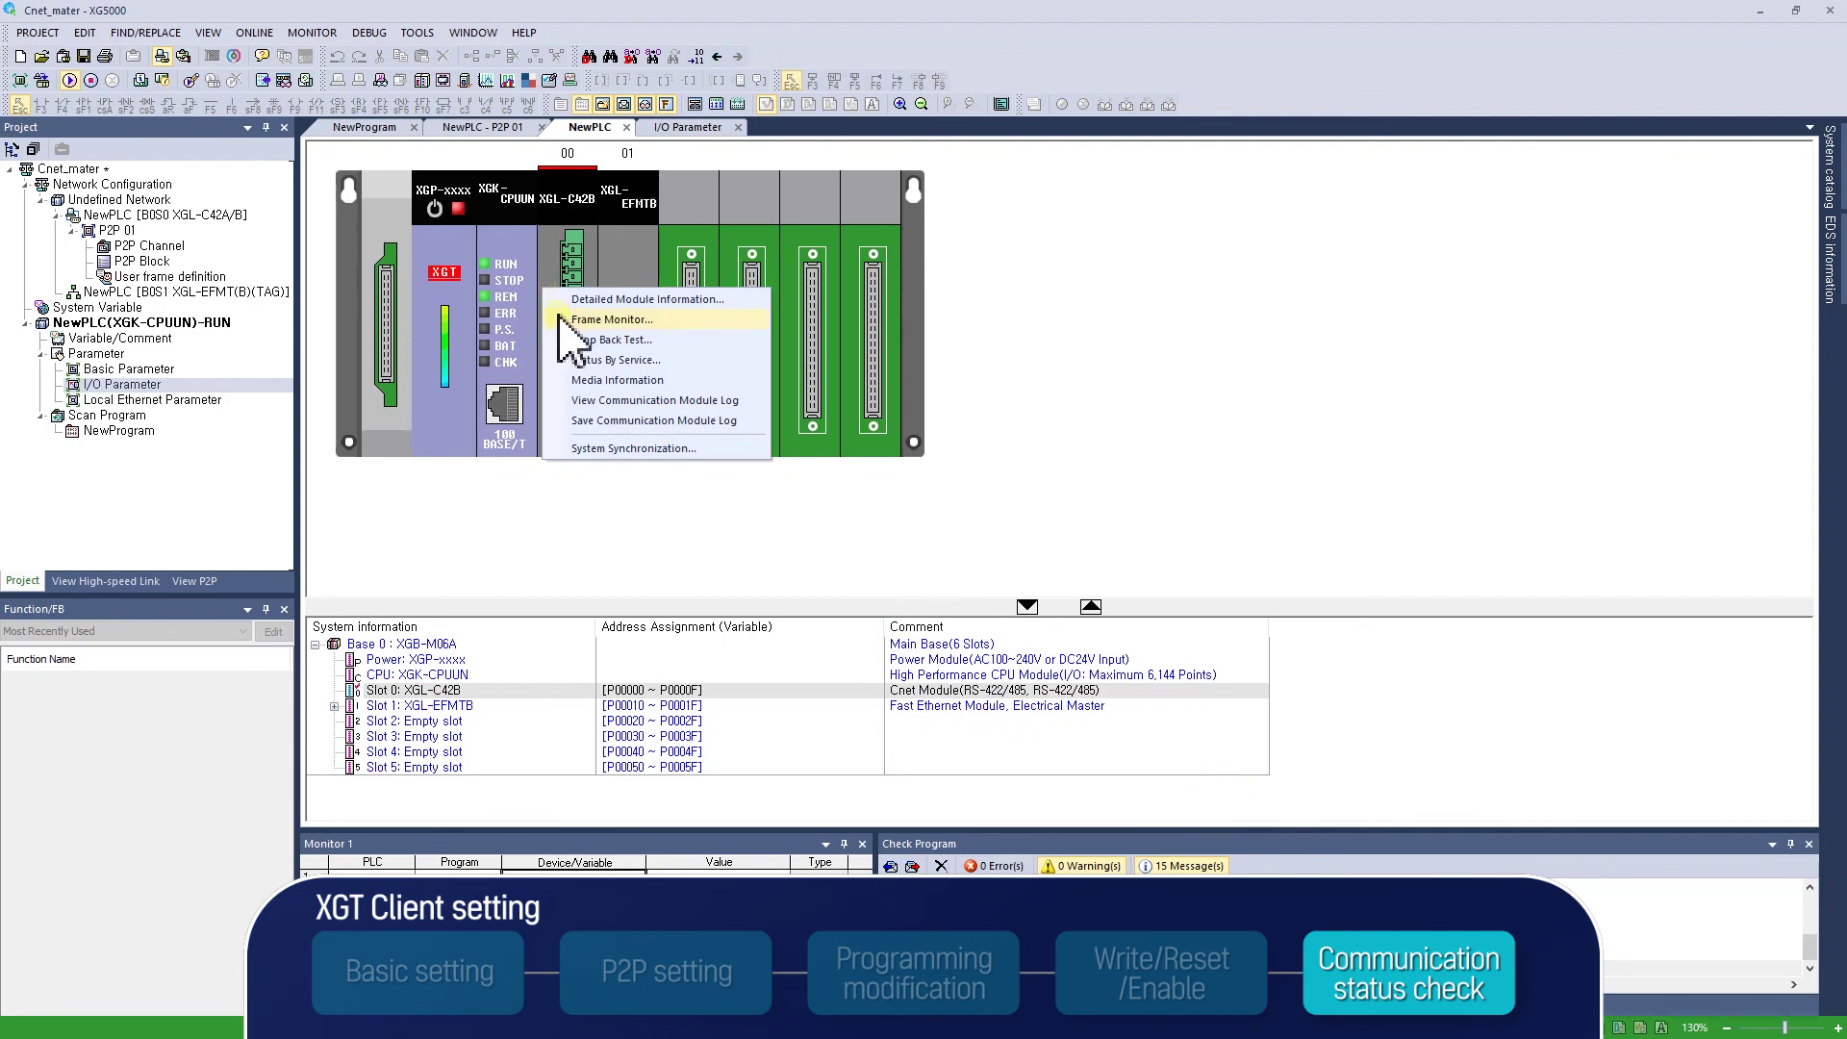
left_click(568, 319)
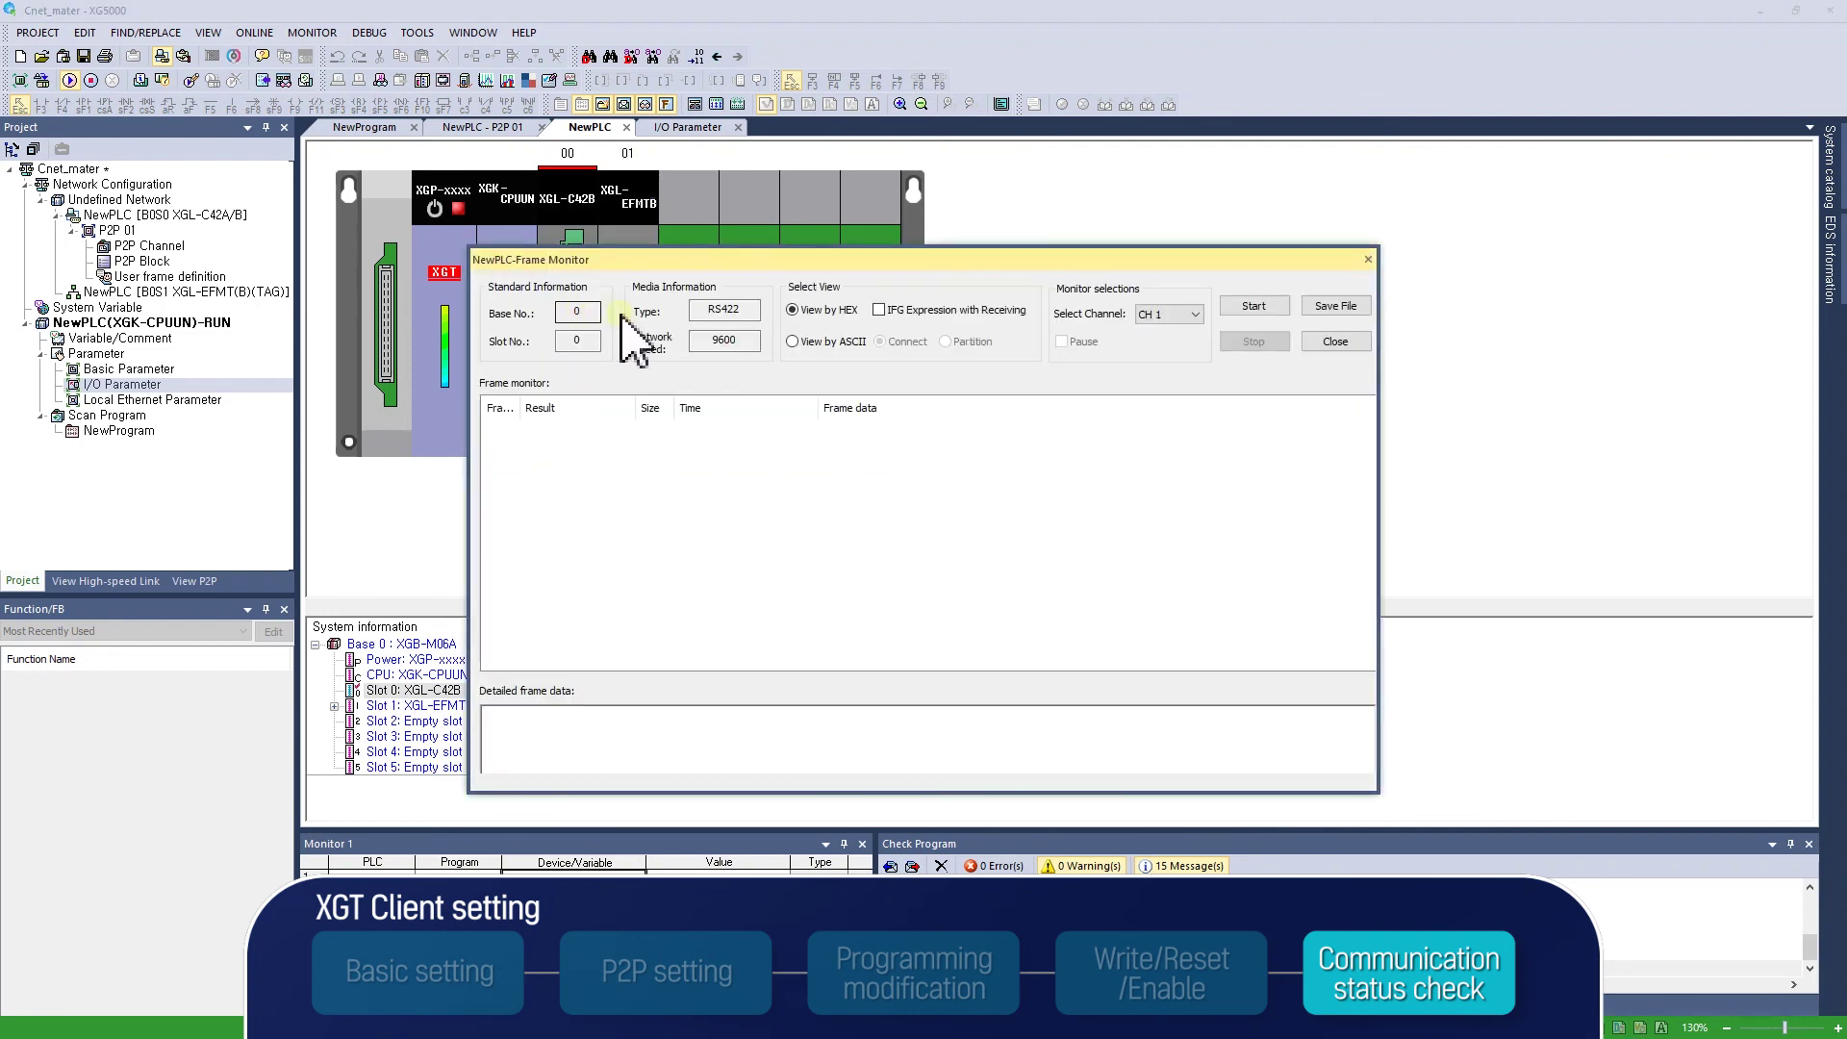
left_click(1168, 315)
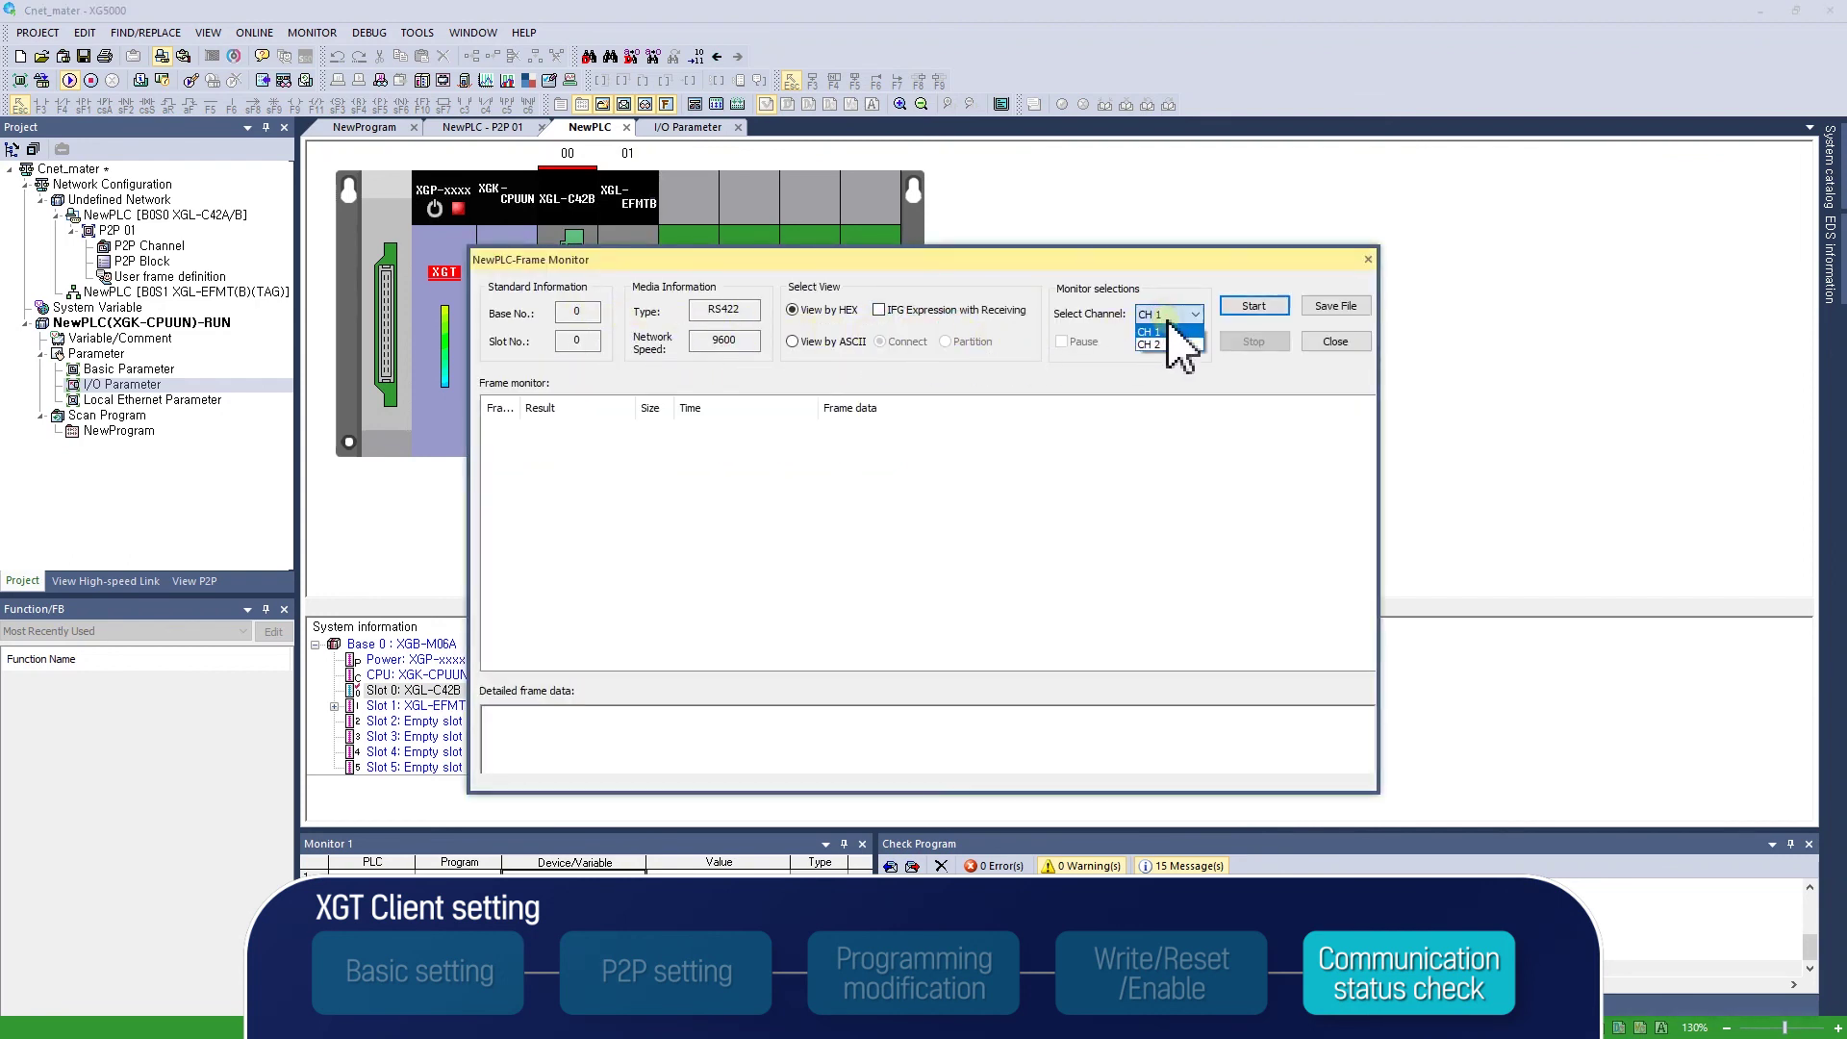
left_click(1156, 344)
left_click(1254, 305)
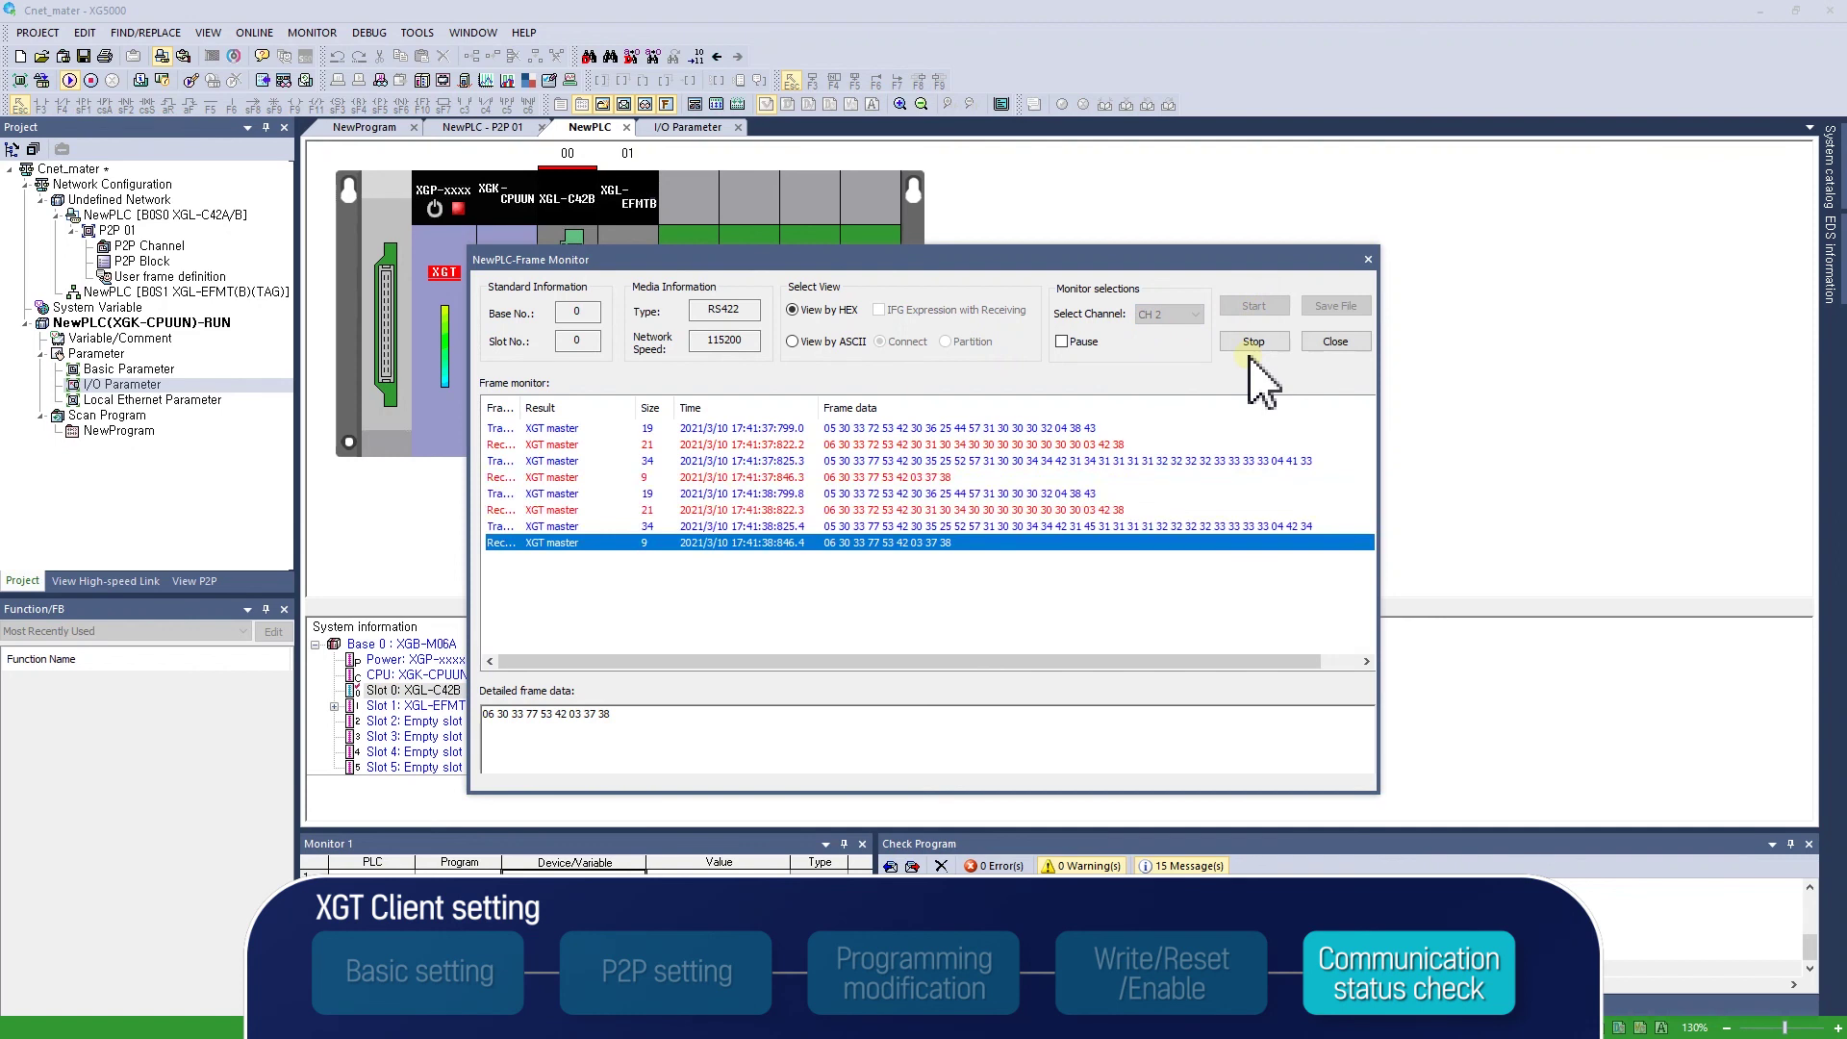
left_click(852, 343)
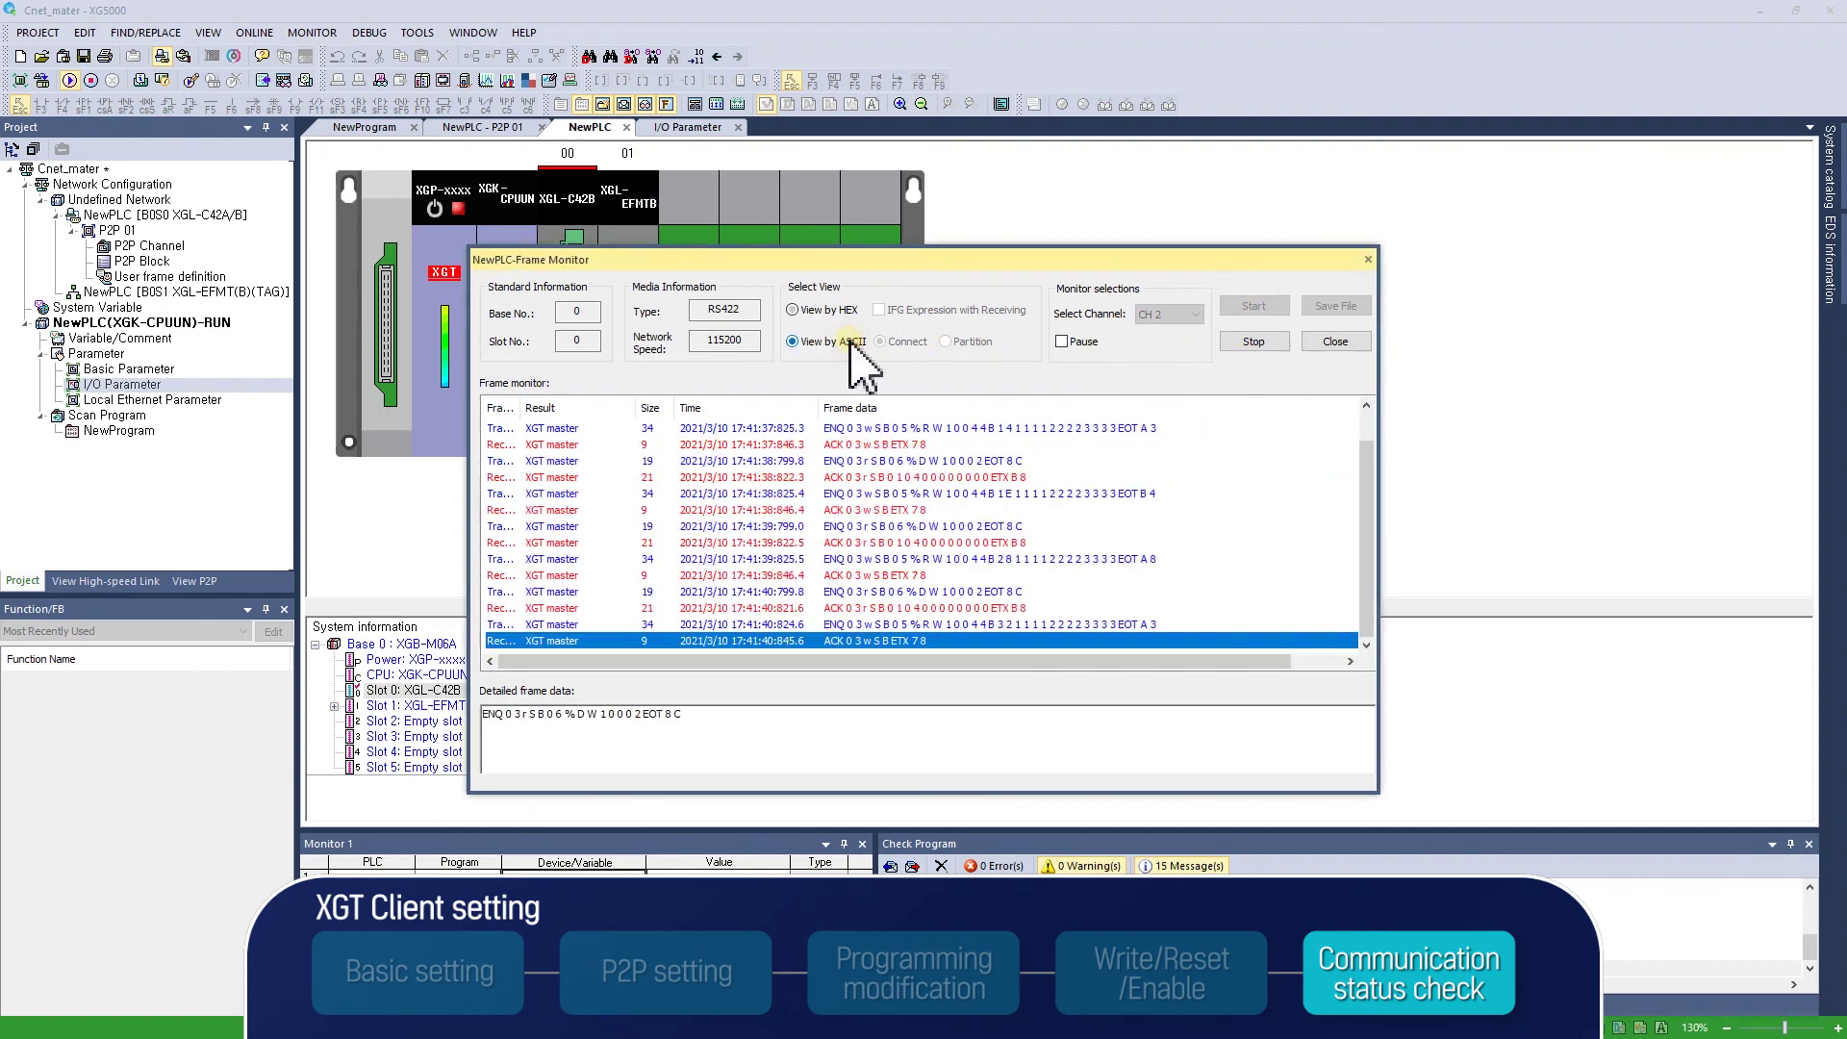